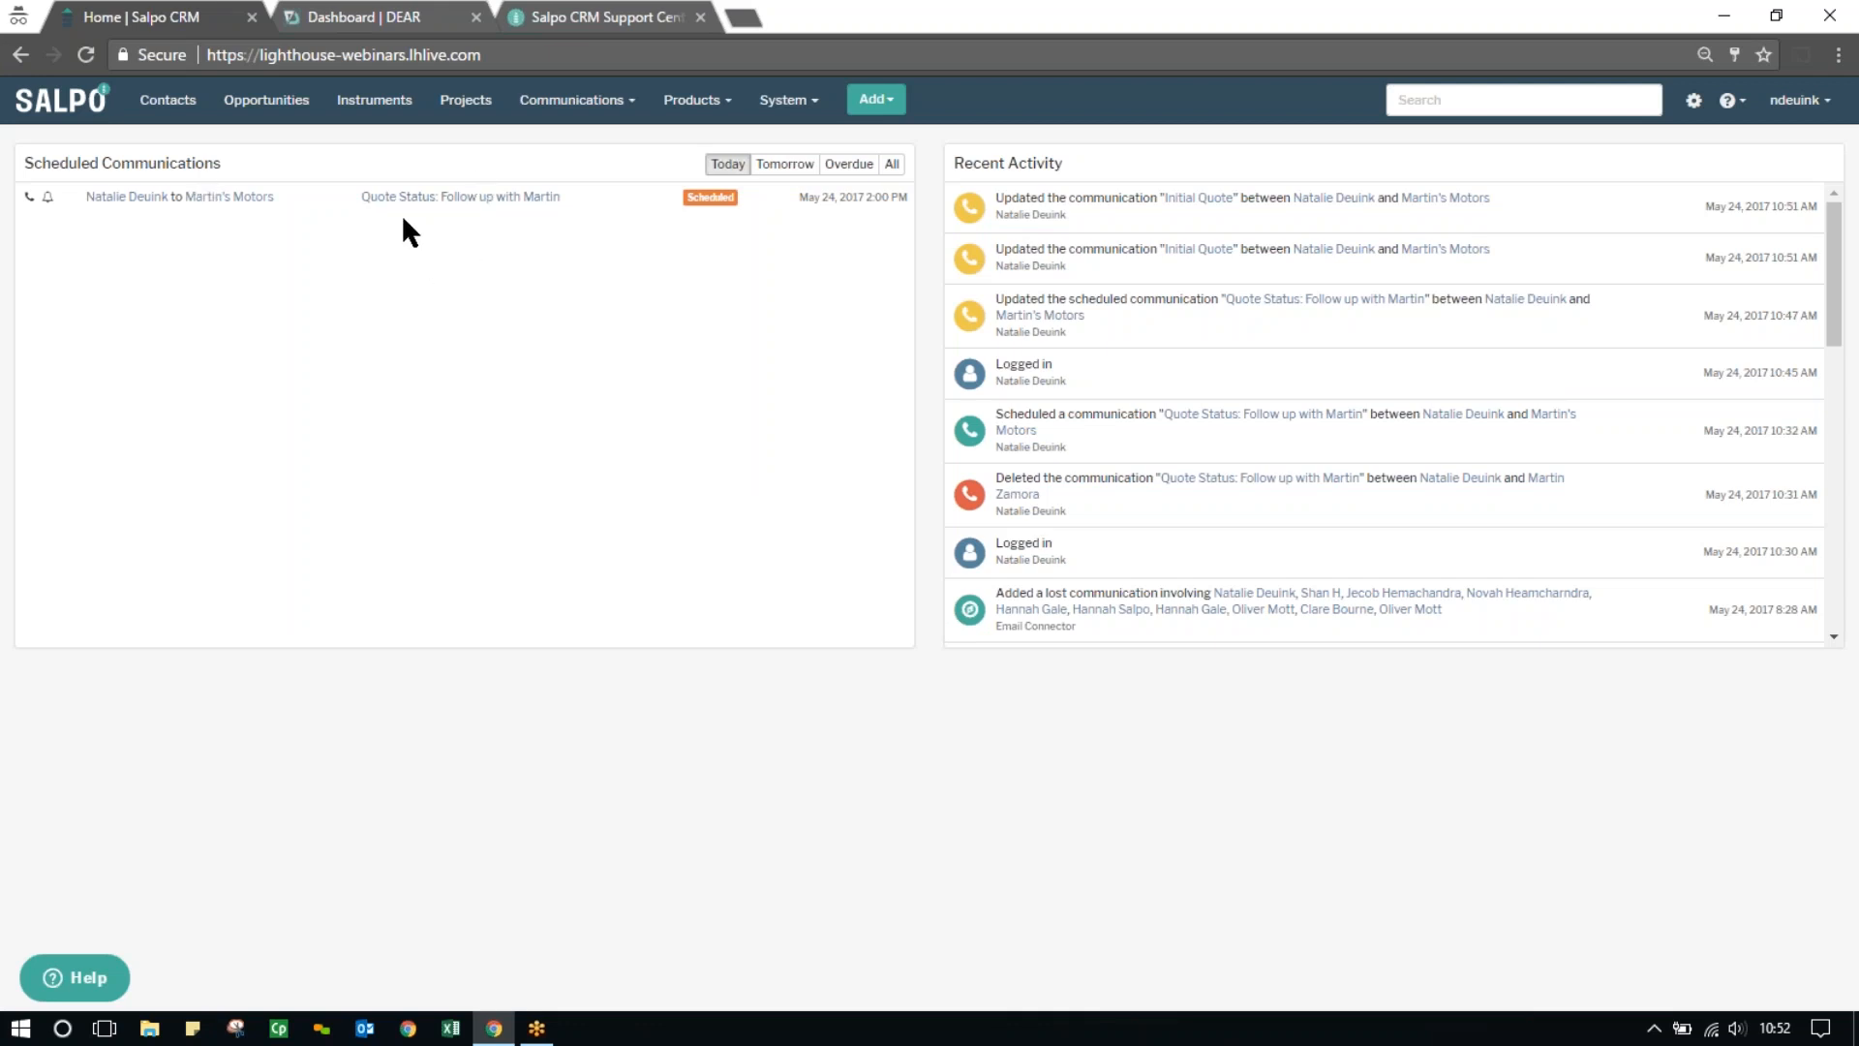
Open the scheduled quote status follow-up for Martin's Motors and expand the notes of the Initial Quote communication
{"action": "left_click", "coordinate": [461, 197]}
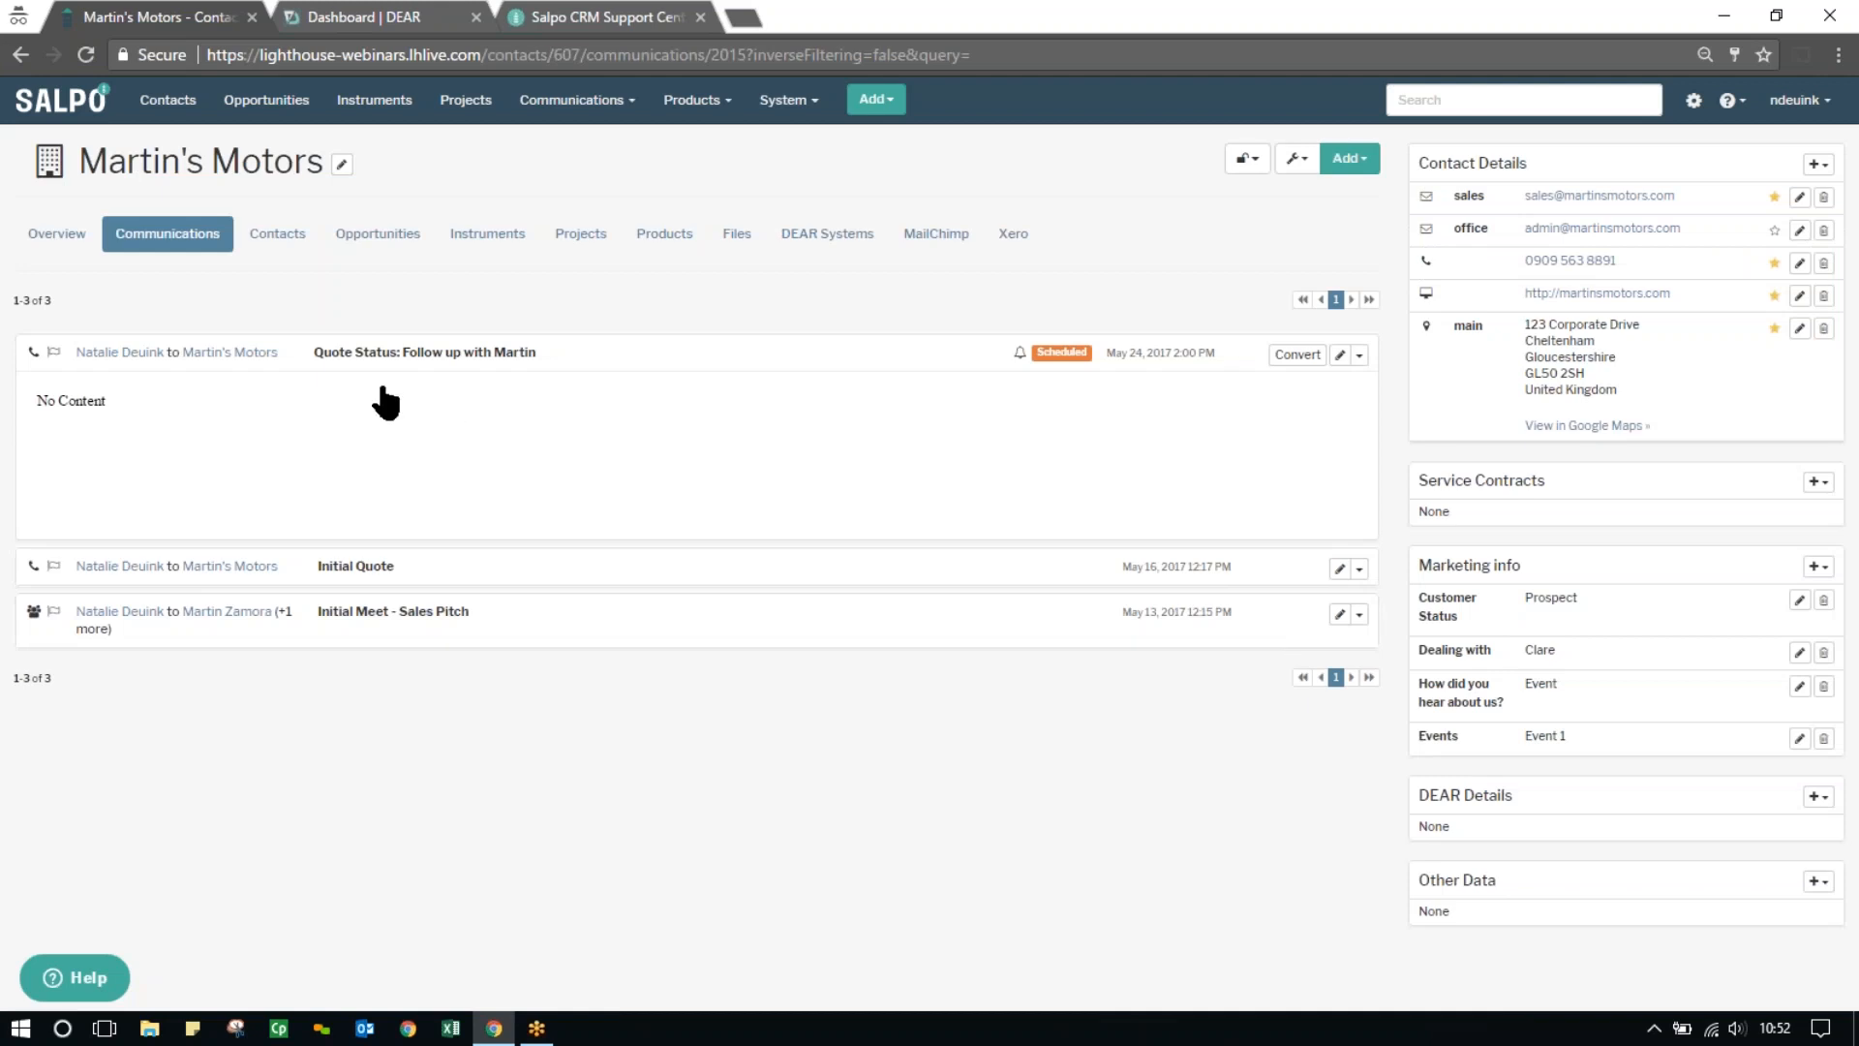
{"action": "left_click", "coordinate": [418, 573]}
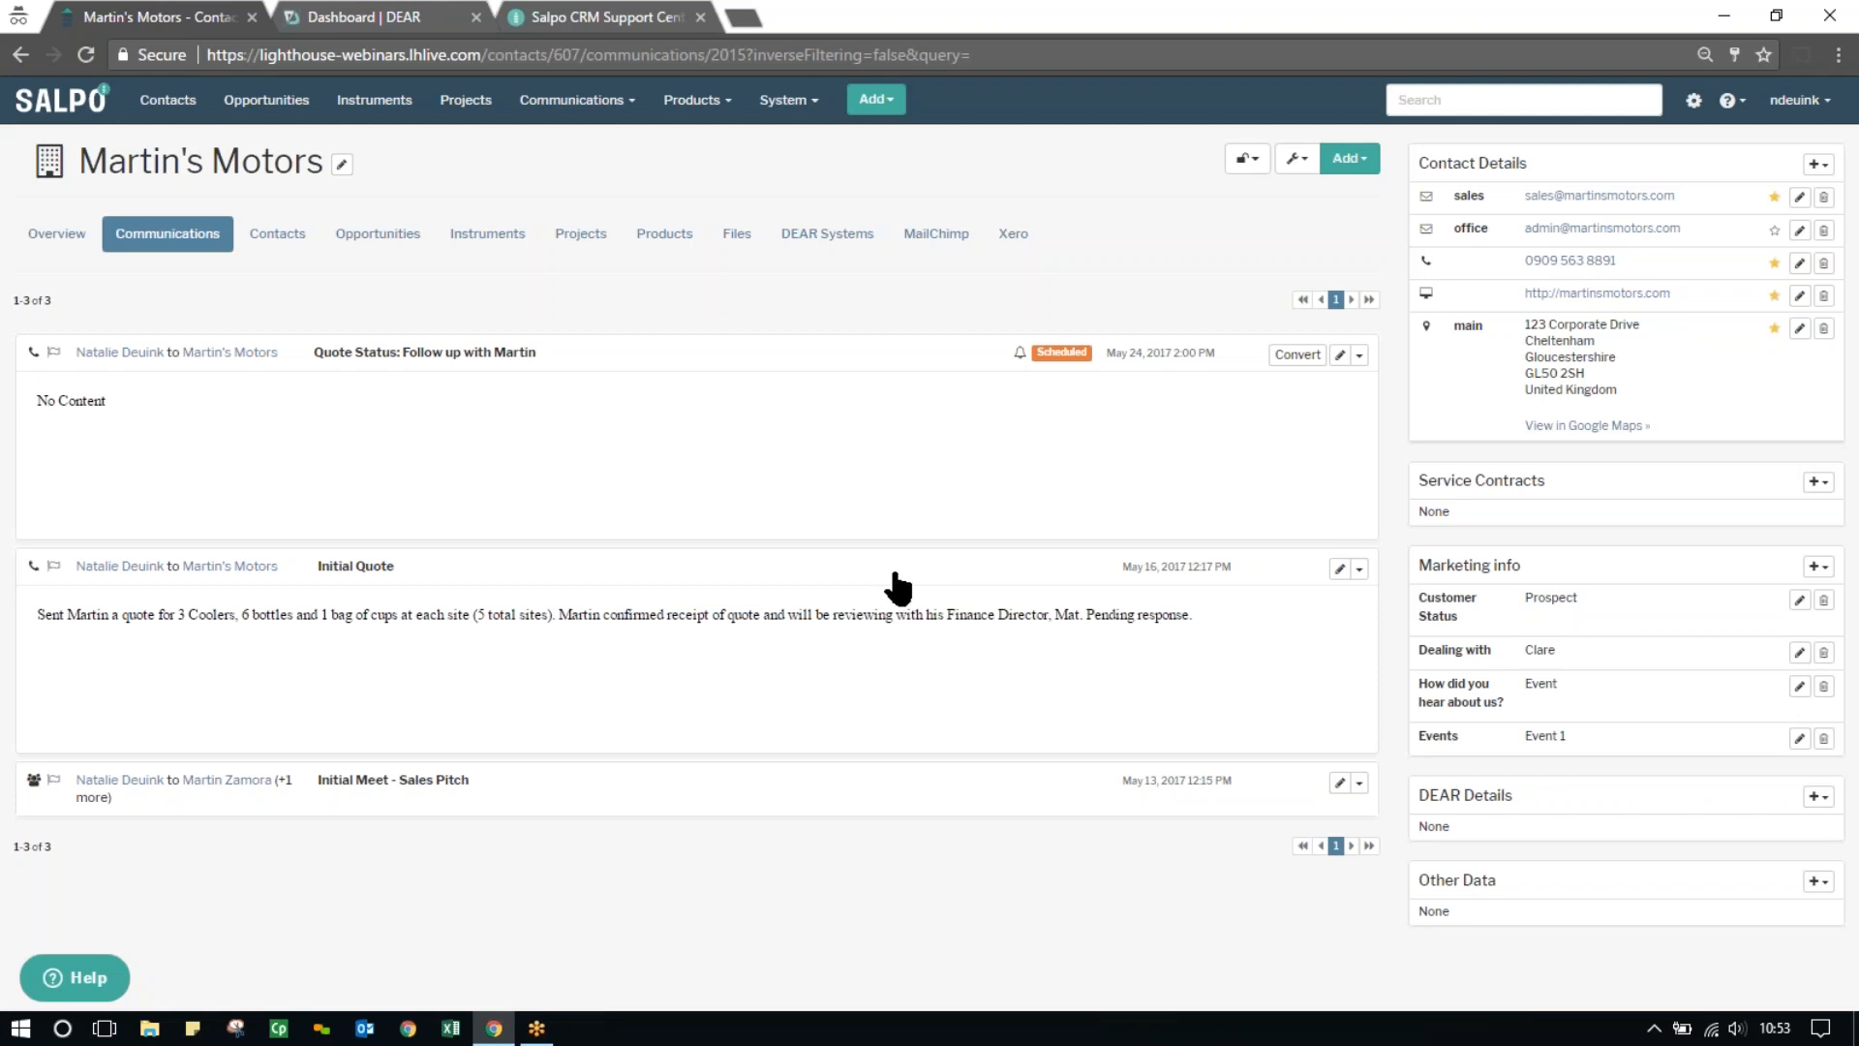
Convert the scheduled quote follow-up with the description "Order and quote approved. moving forward with sale order in DEAR"
{"action": "left_click", "coordinate": [1296, 356]}
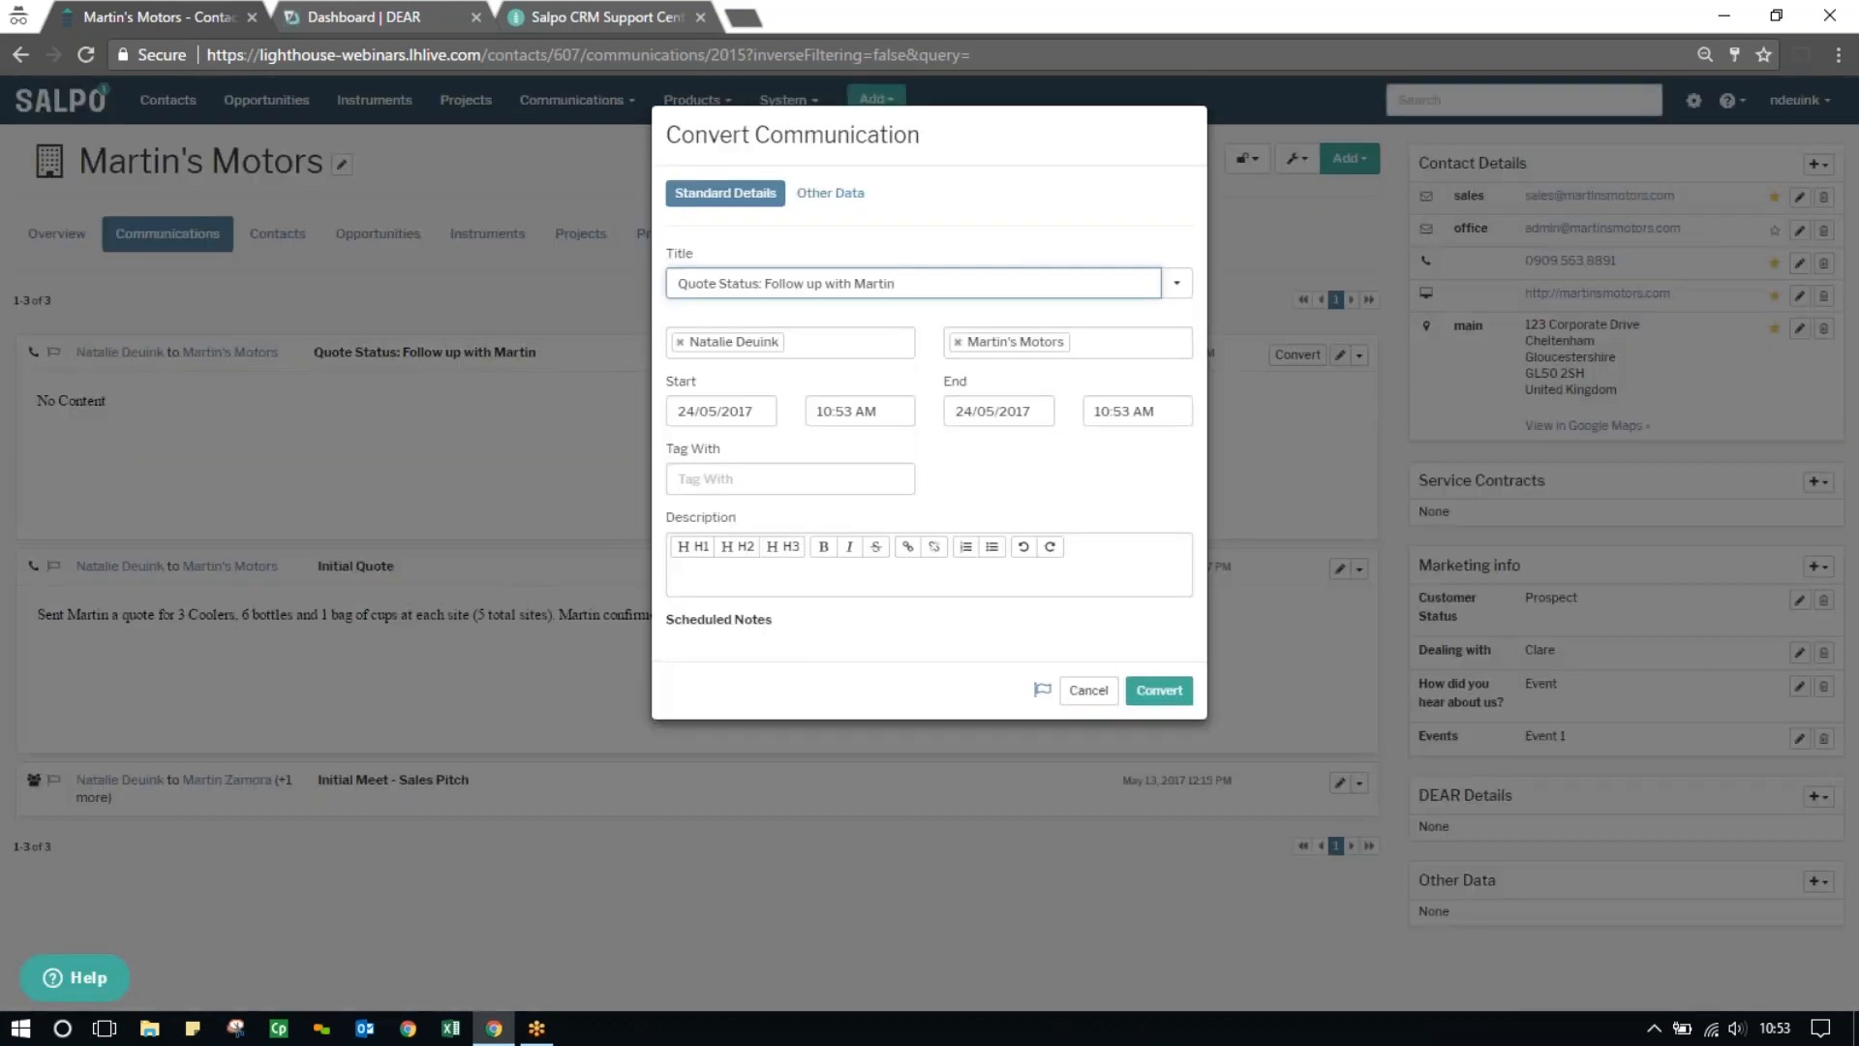
{"action": "left_click", "coordinate": [764, 586]}
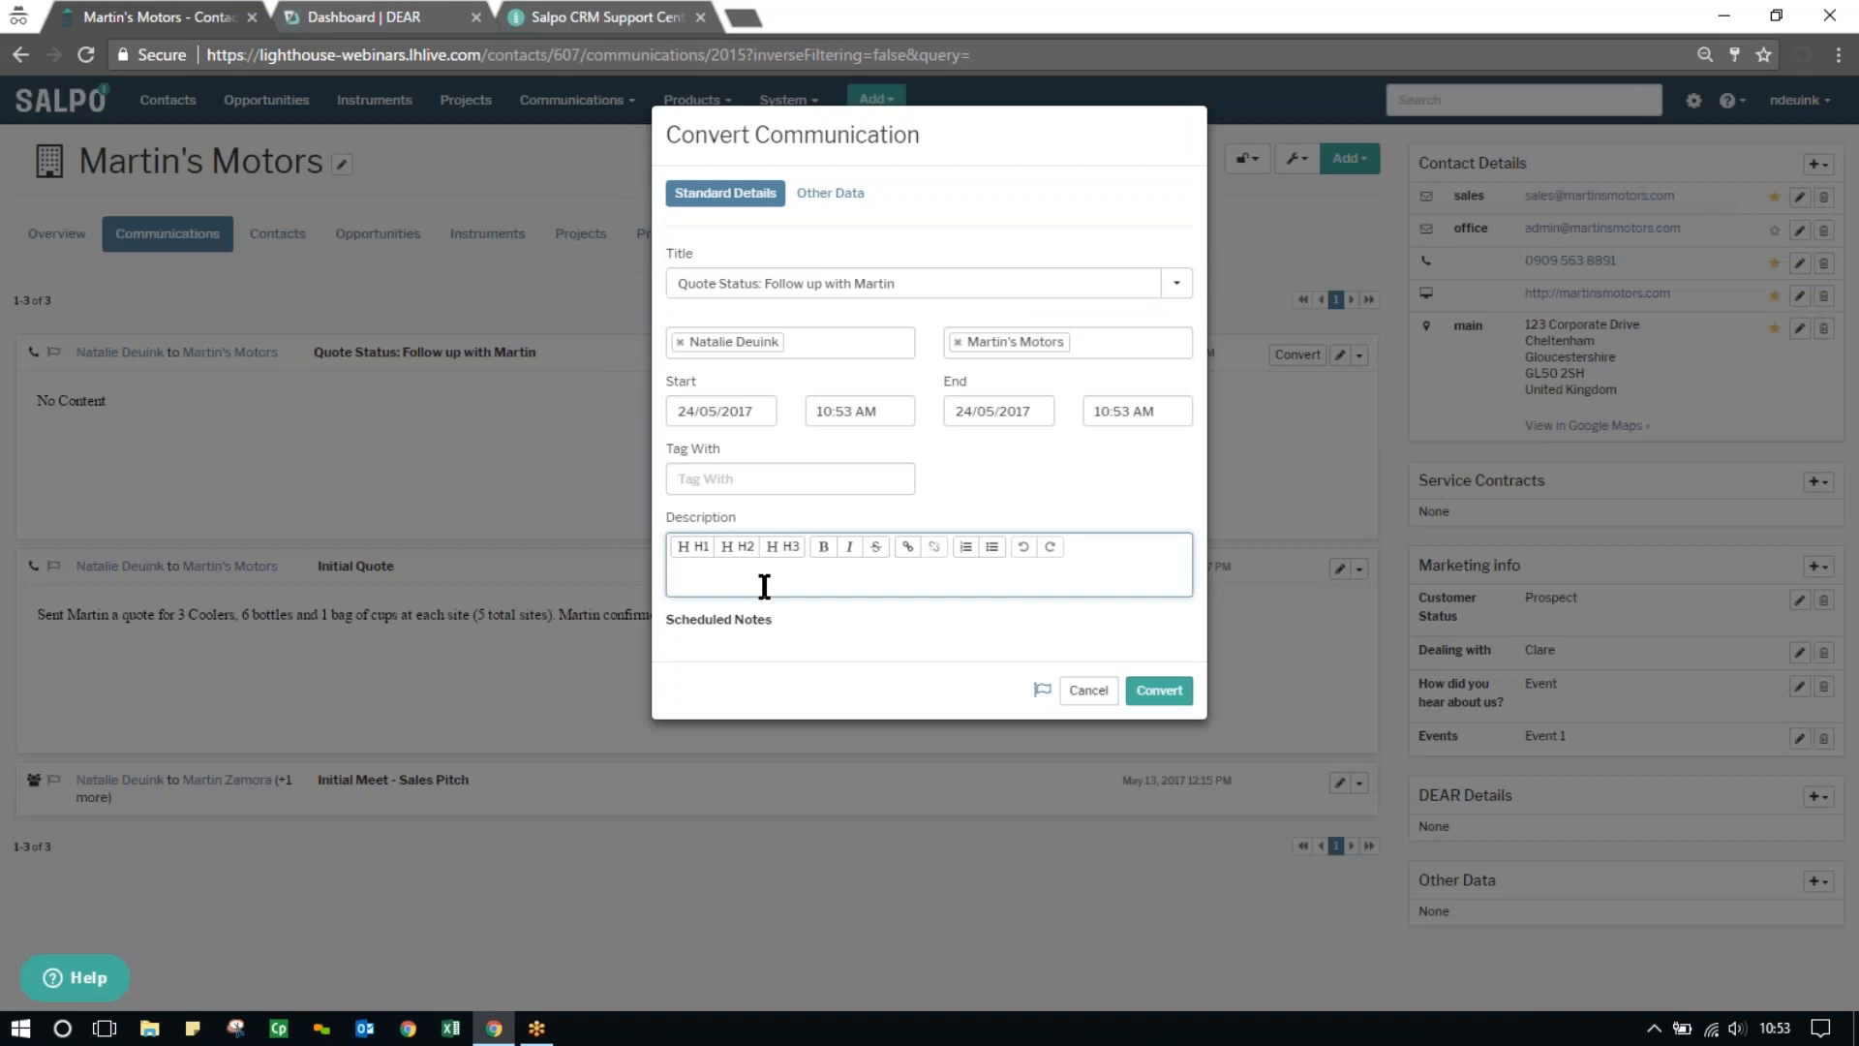
{"action": "type", "text": "Order and quote approved. moving forward with "}
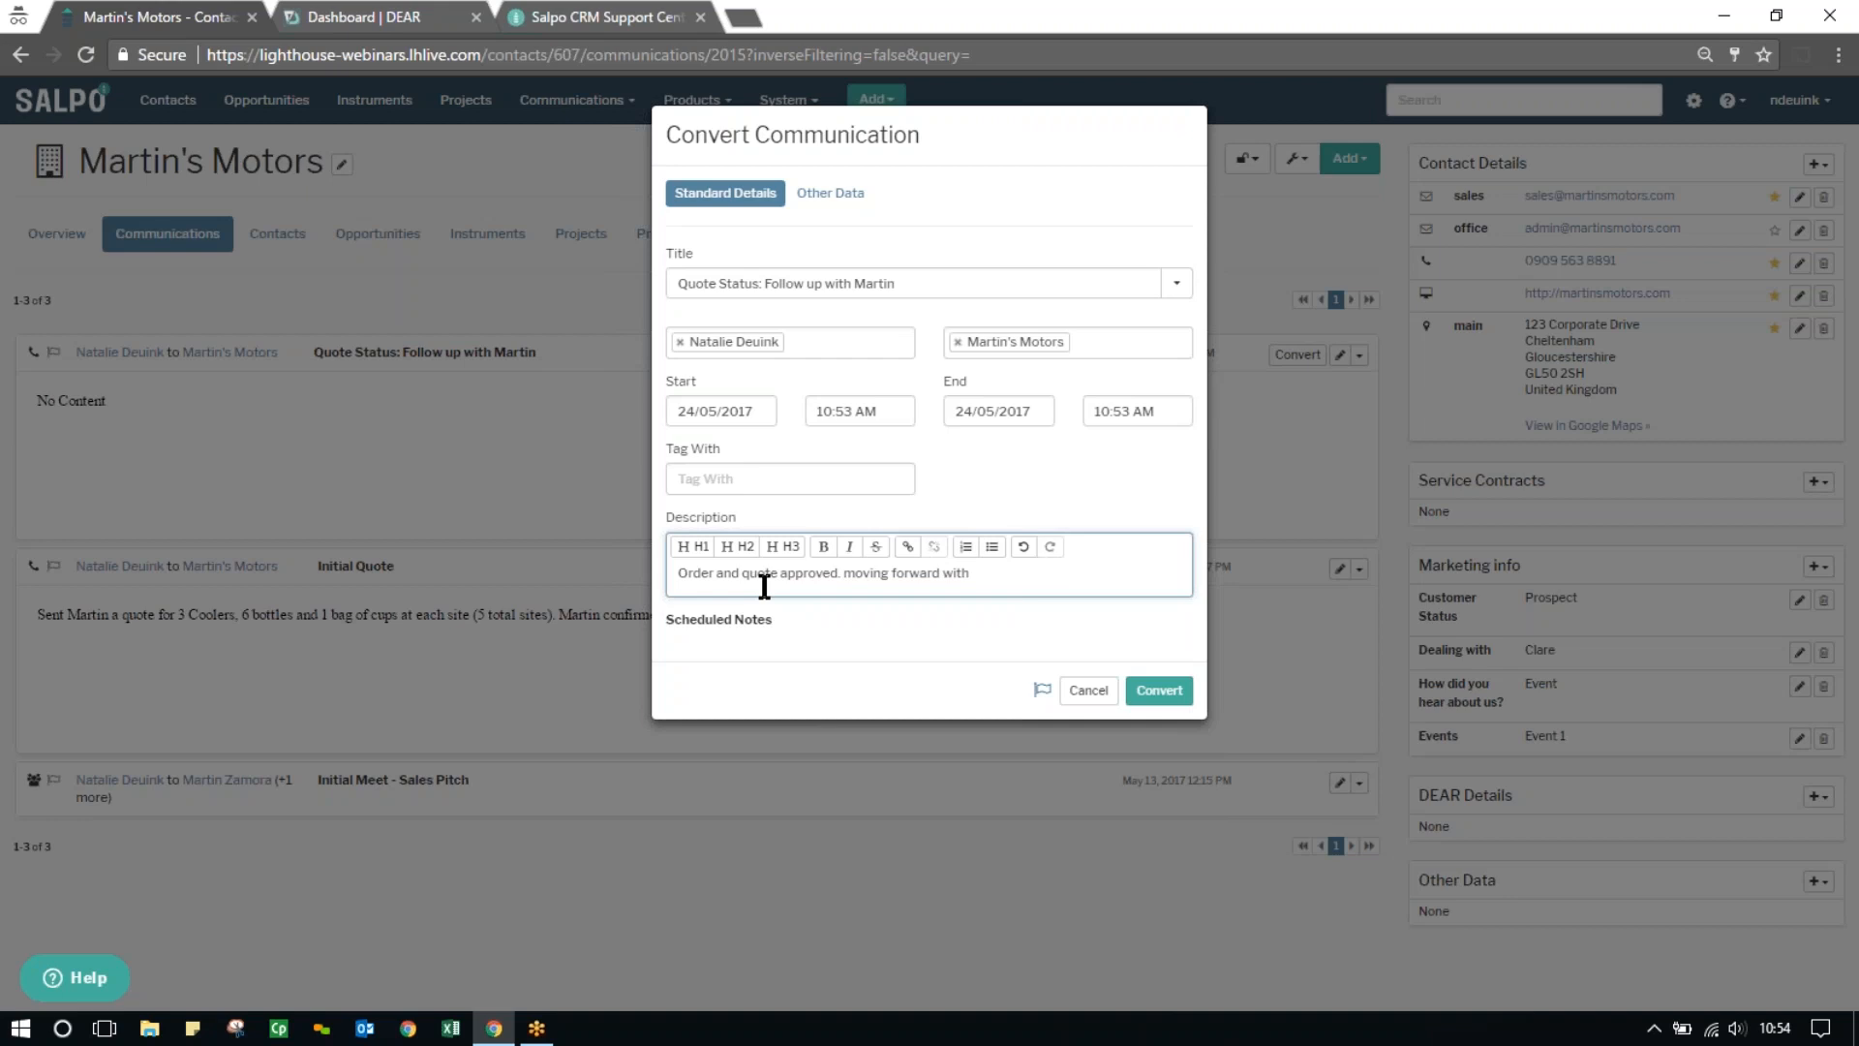
{"action": "type", "text": "sale order in DEAR"}
{"action": "left_click", "coordinate": [1157, 691]}
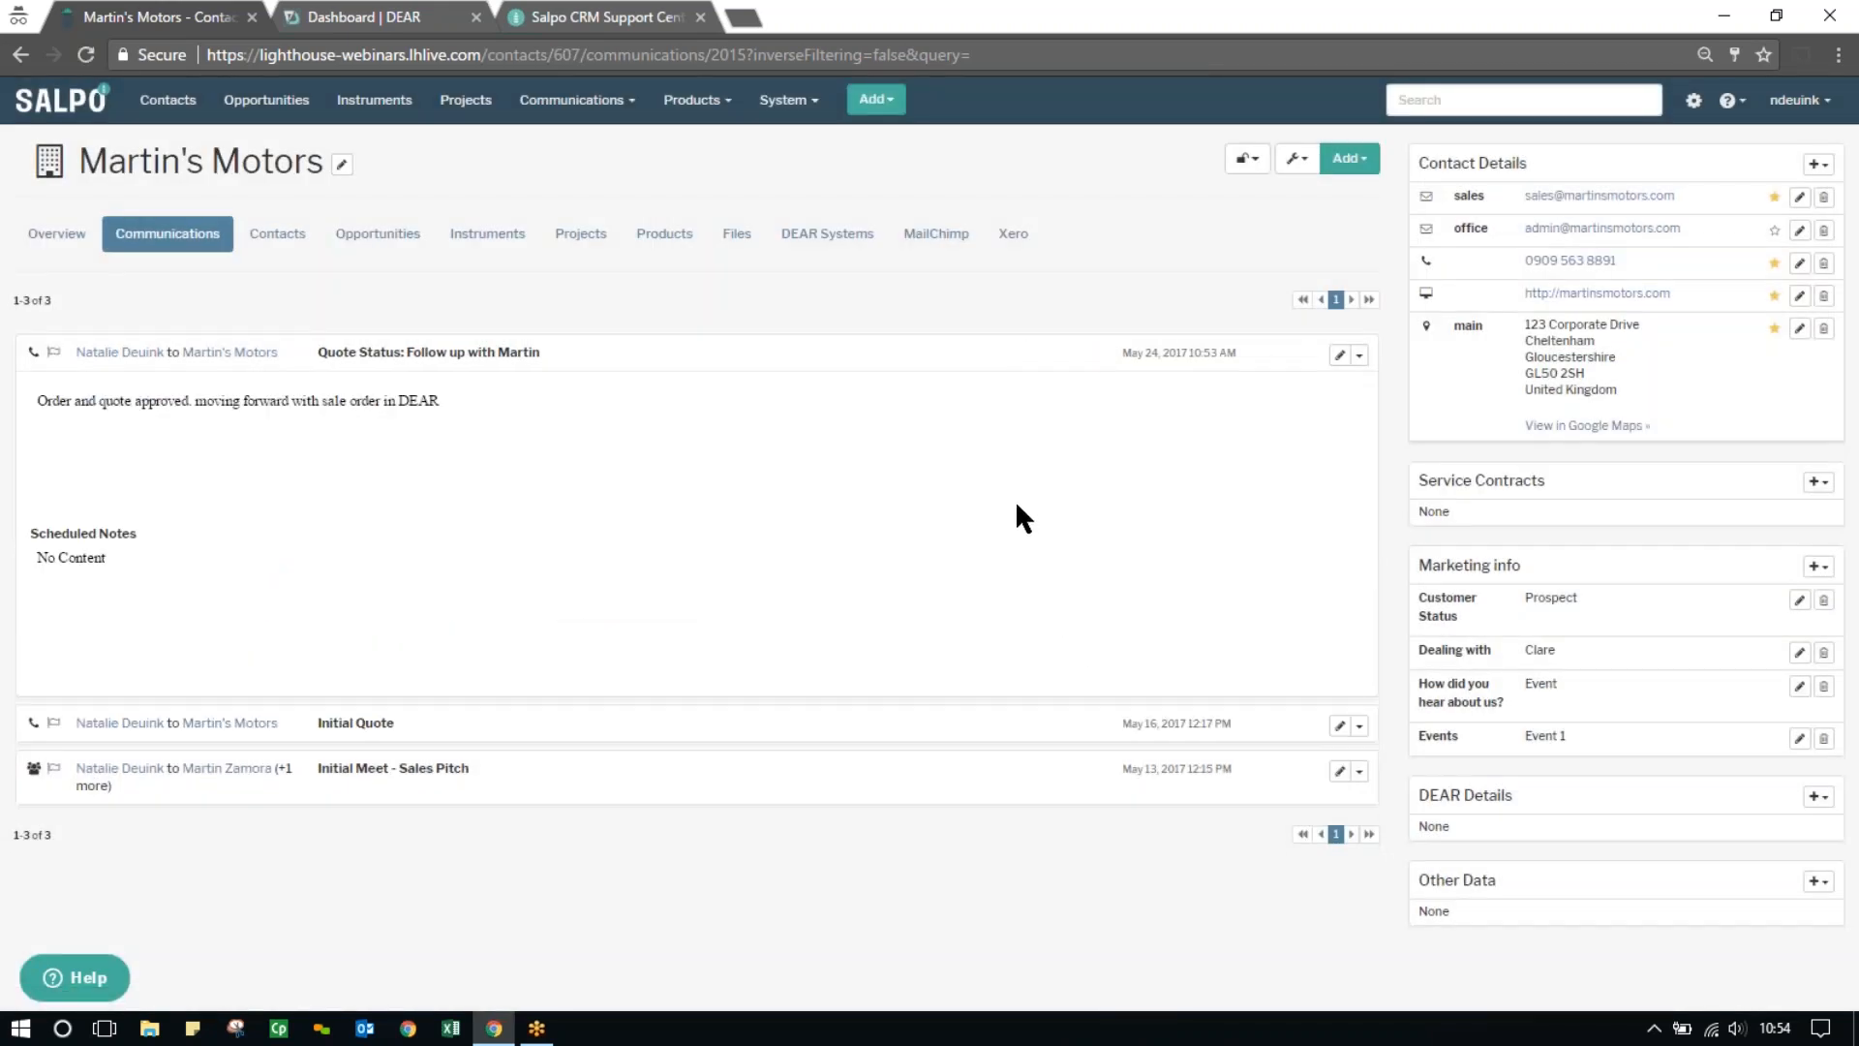
Sync the Martin's Motors contact with DEAR Systems and reload its record
{"action": "left_click", "coordinate": [1361, 180]}
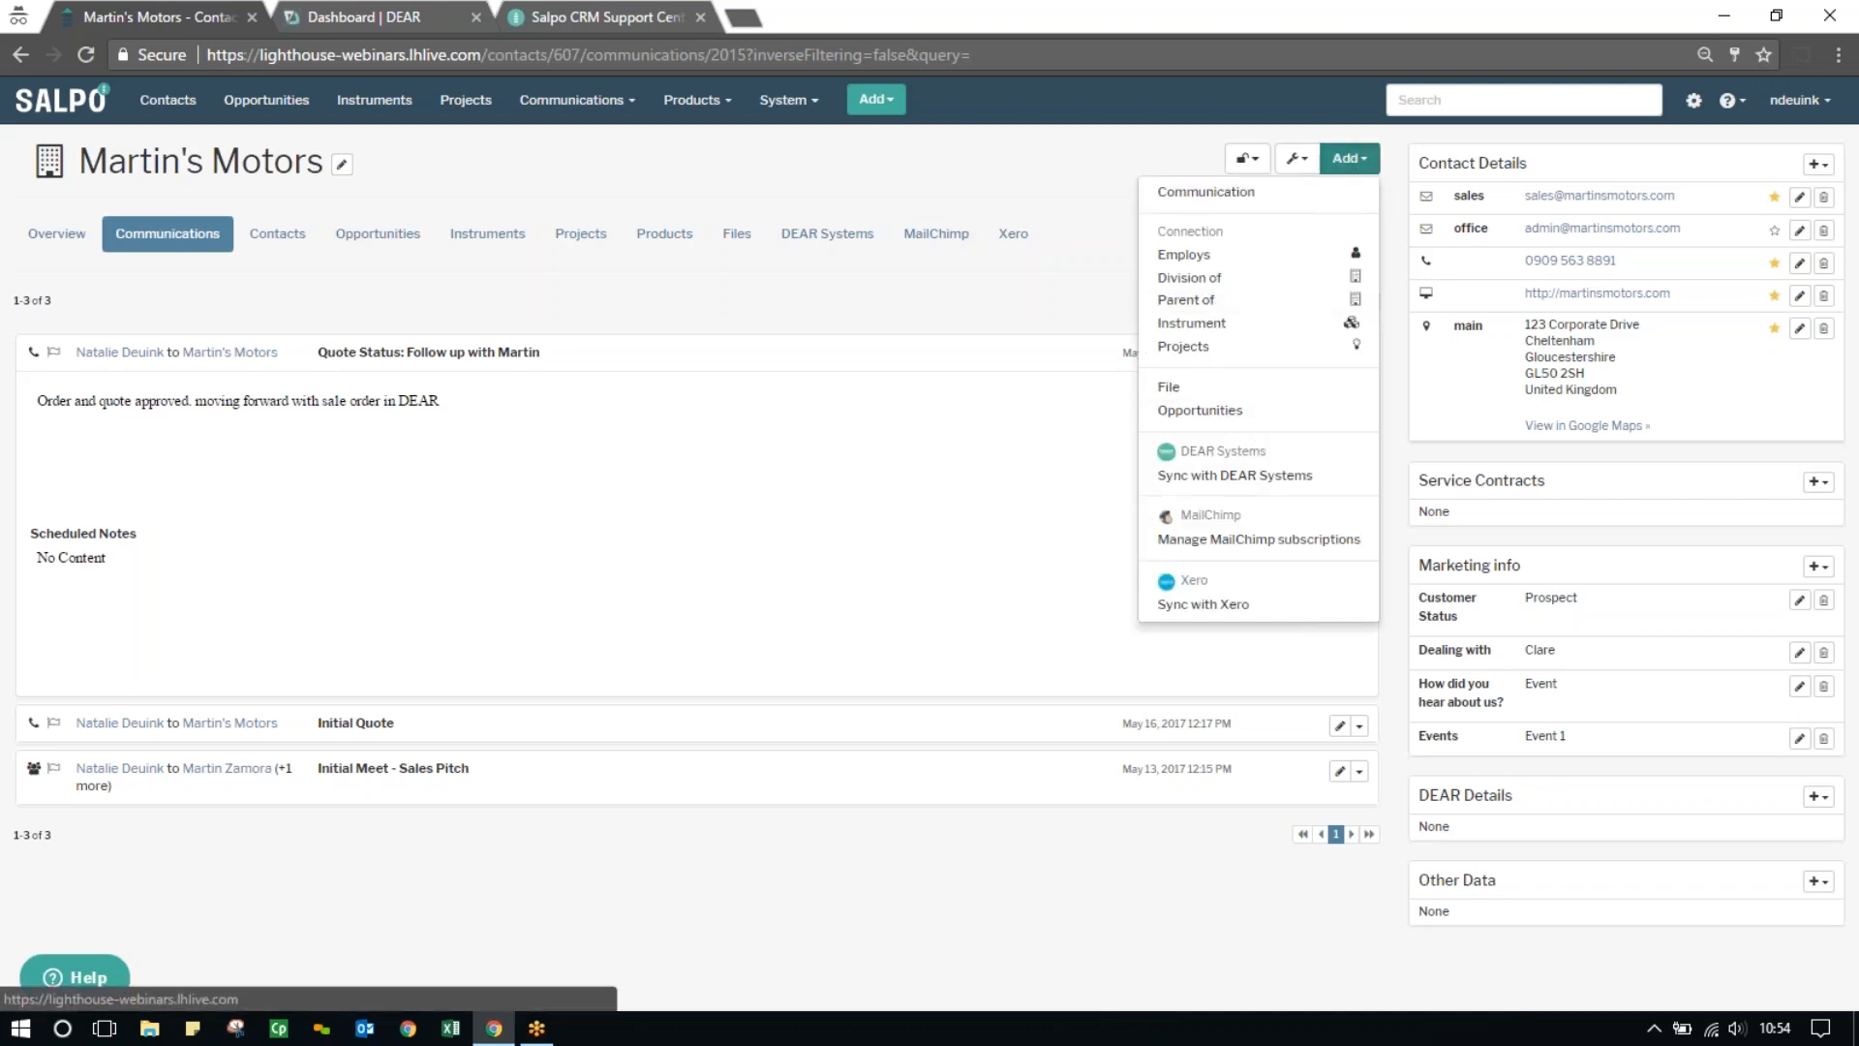
{"action": "left_click", "coordinate": [1223, 476]}
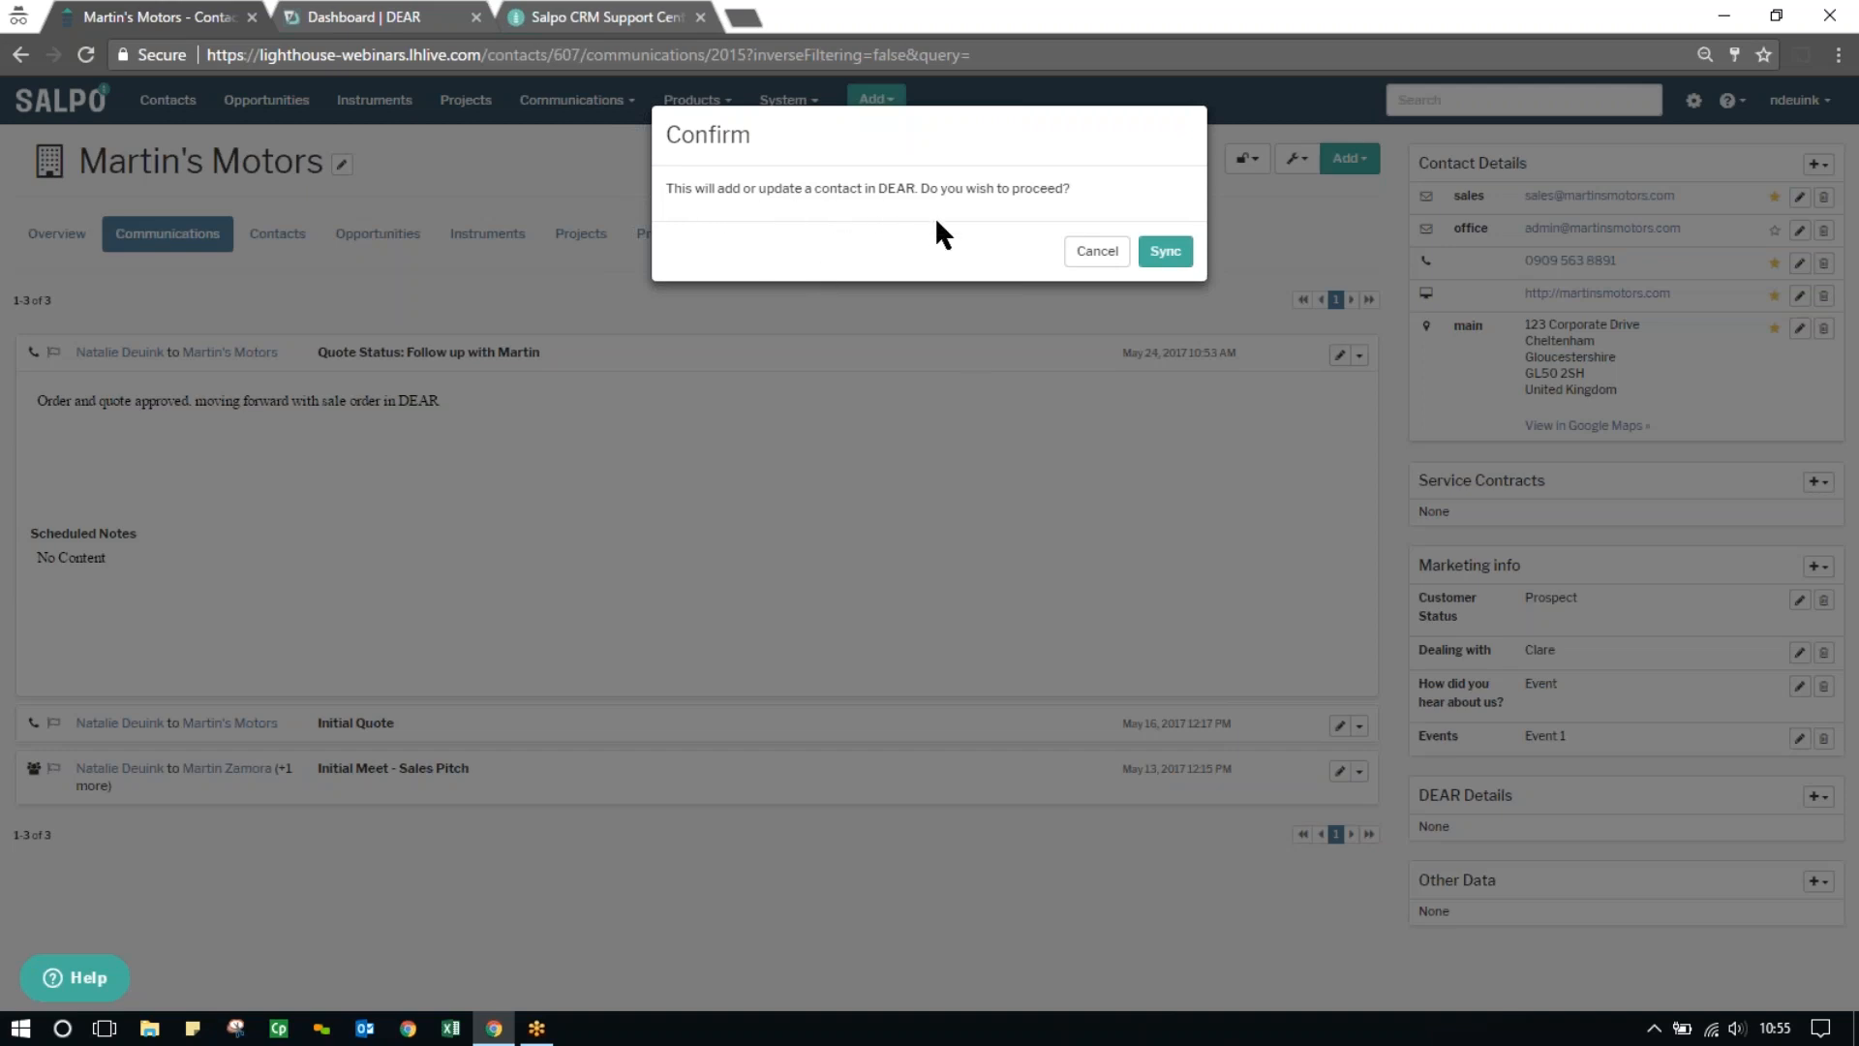
{"action": "left_click", "coordinate": [1166, 252]}
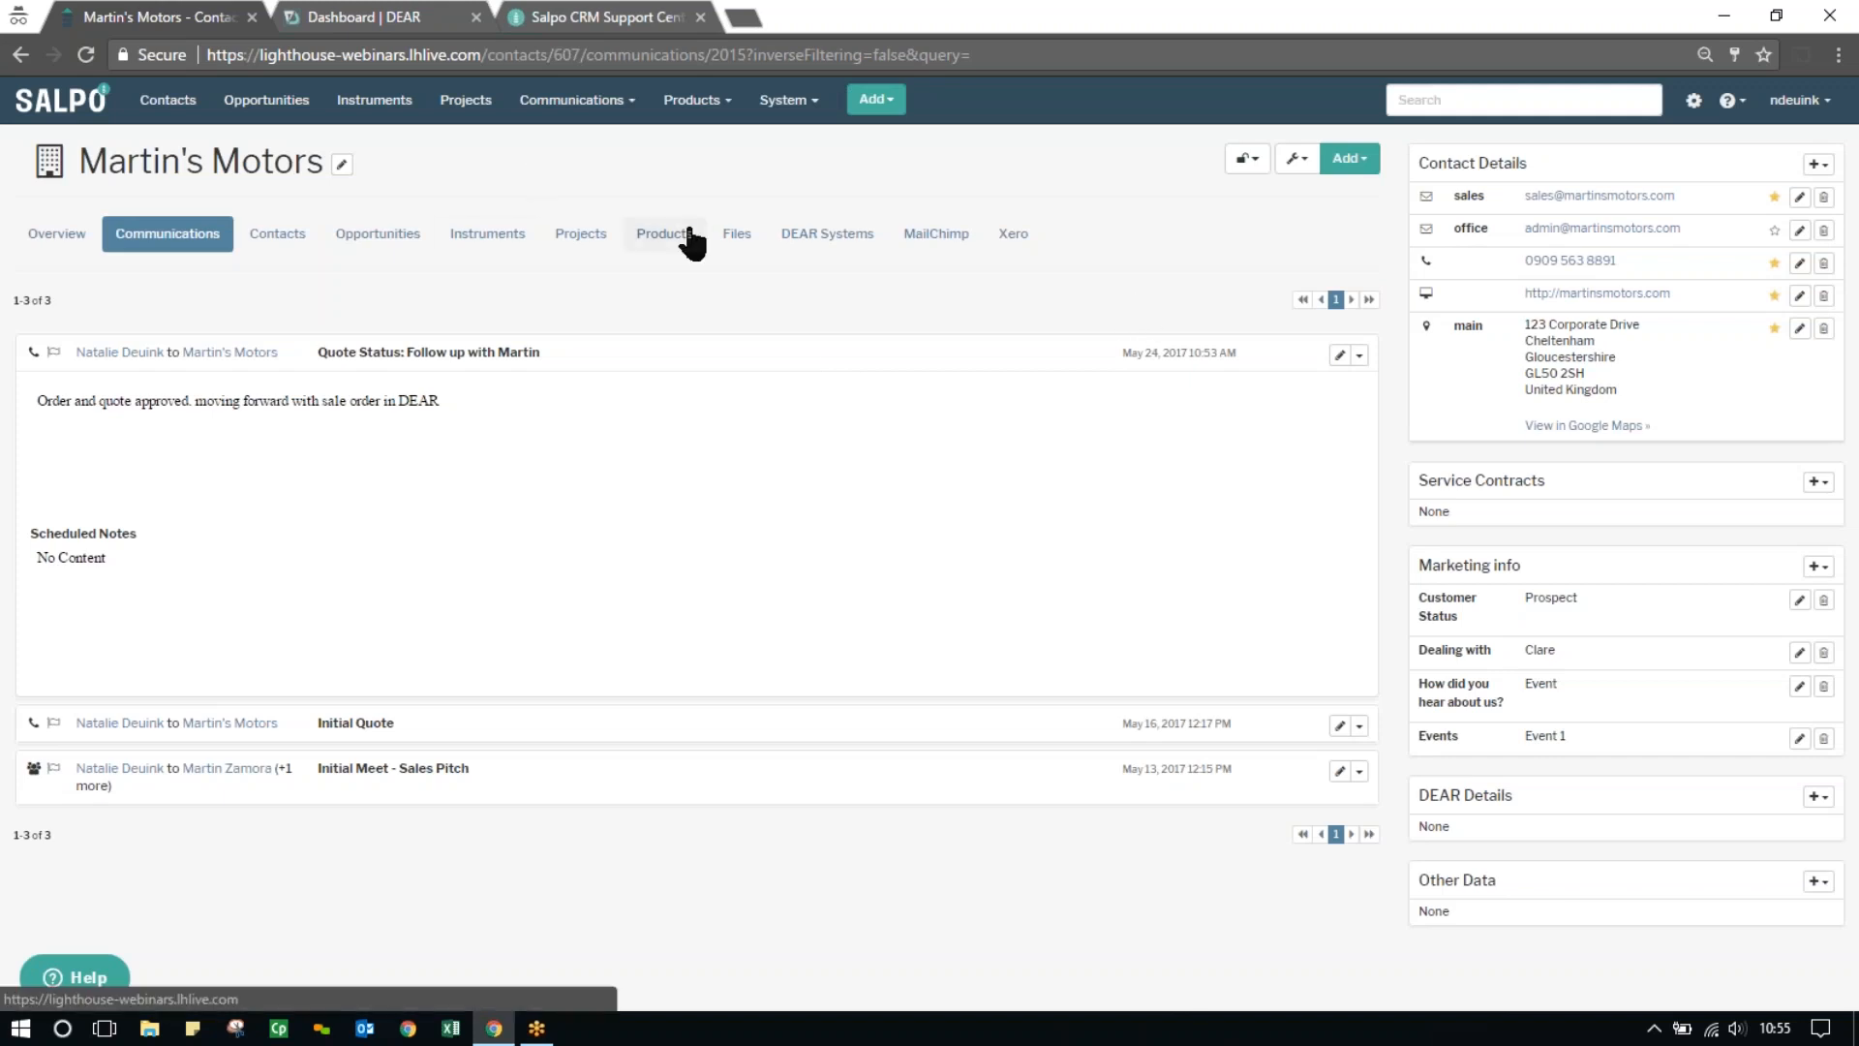
{"action": "left_click", "coordinate": [83, 56]}
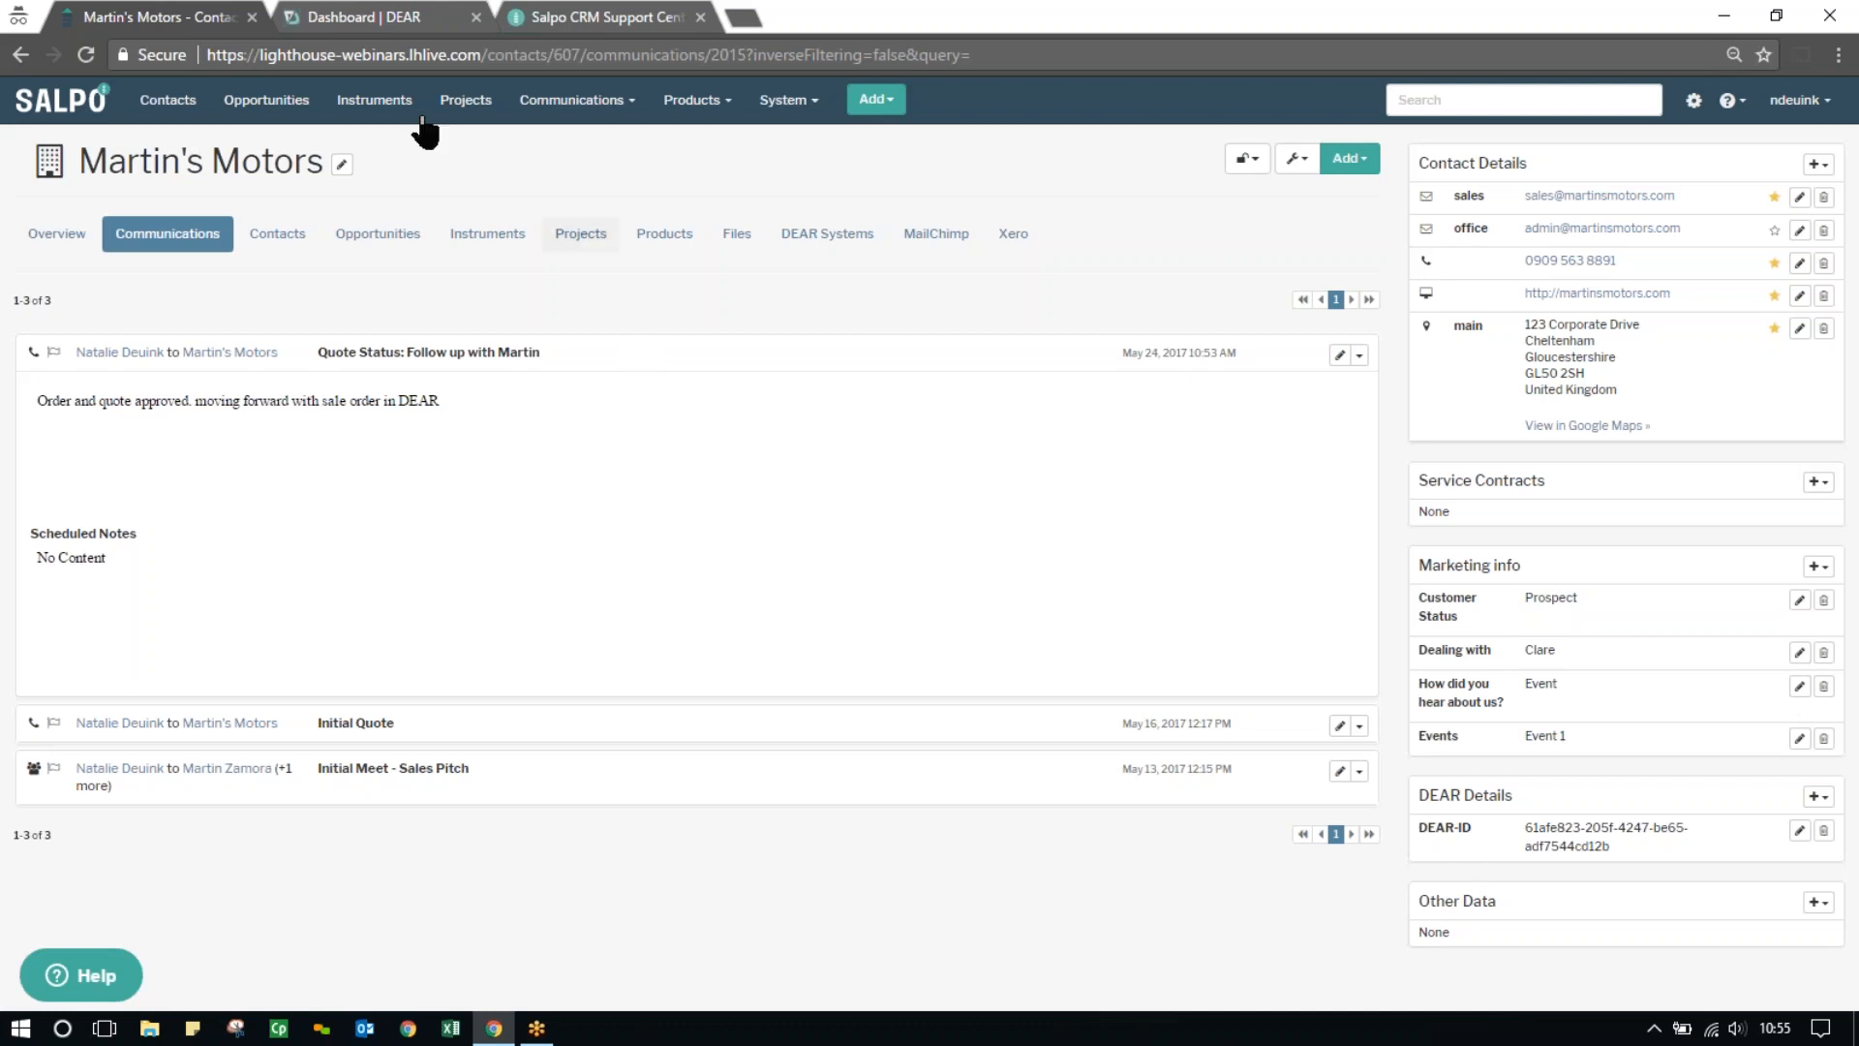
Switch to DEAR and search the full customer list for "martin"
{"action": "left_click", "coordinate": [366, 19]}
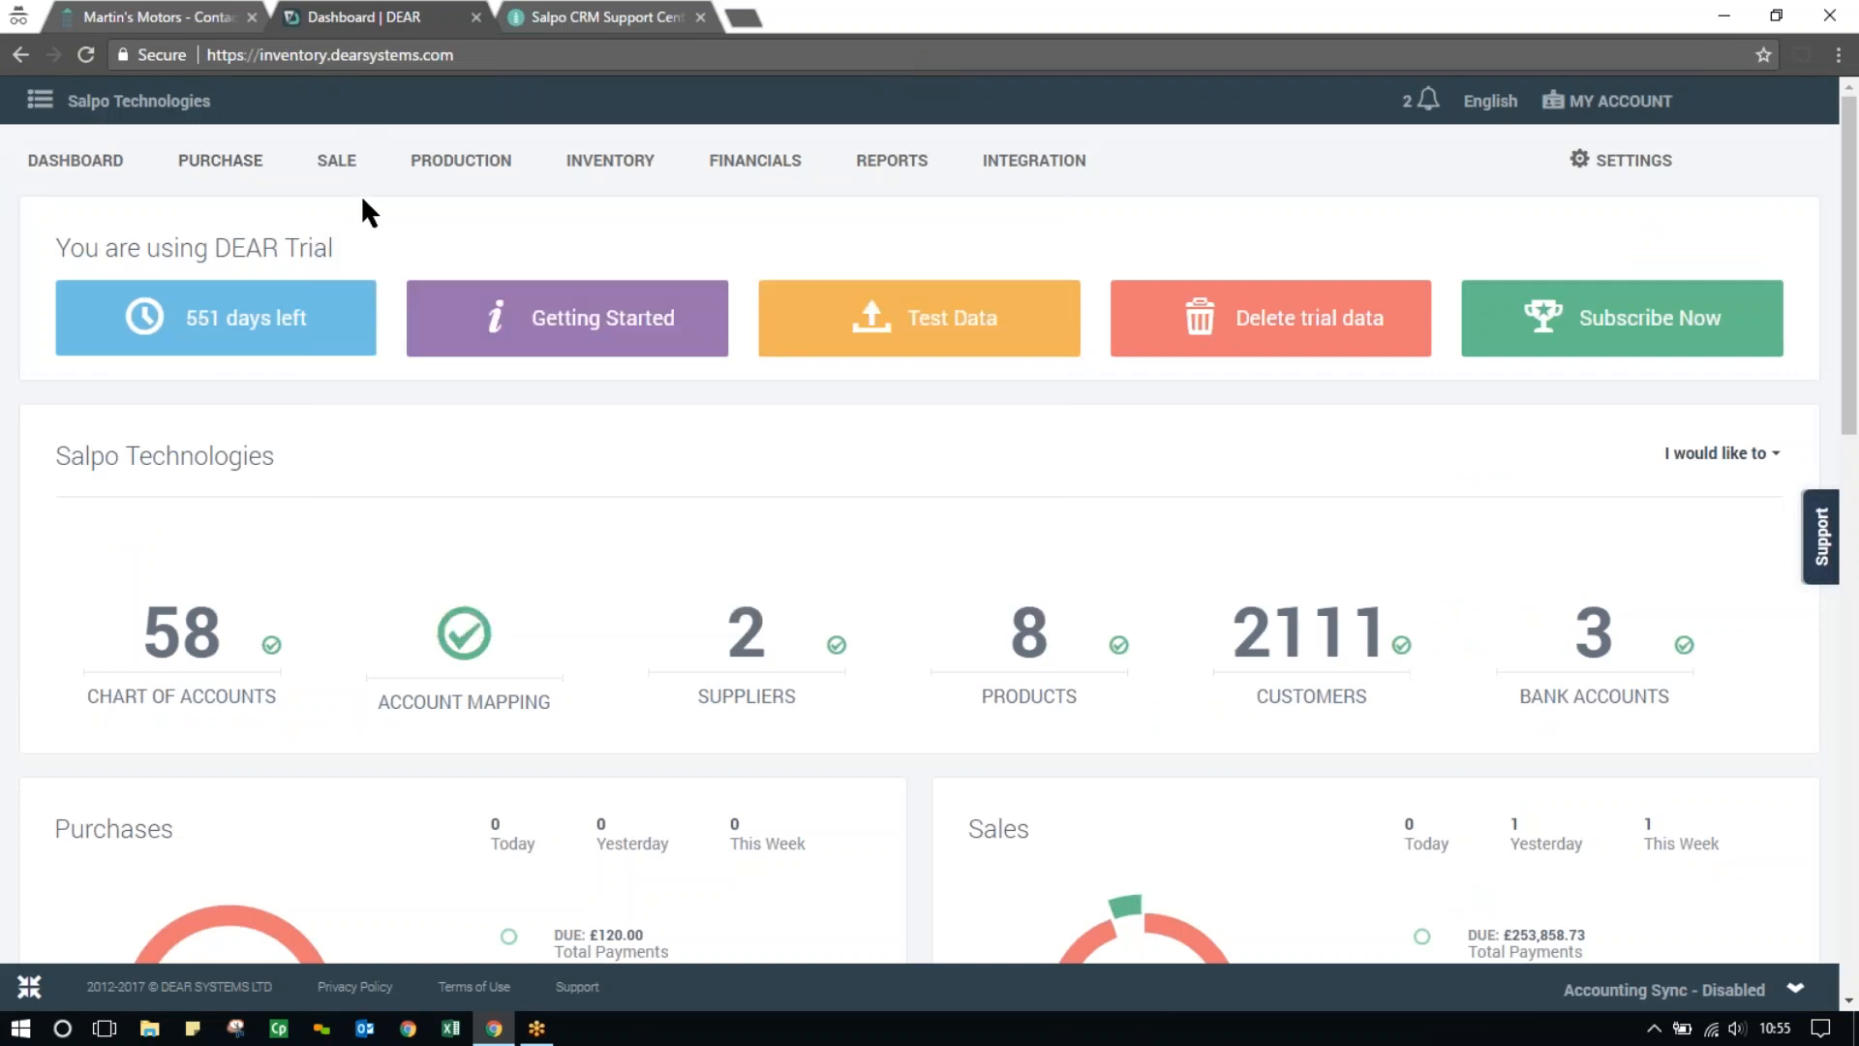
{"action": "mouse_move", "coordinate": [367, 188]}
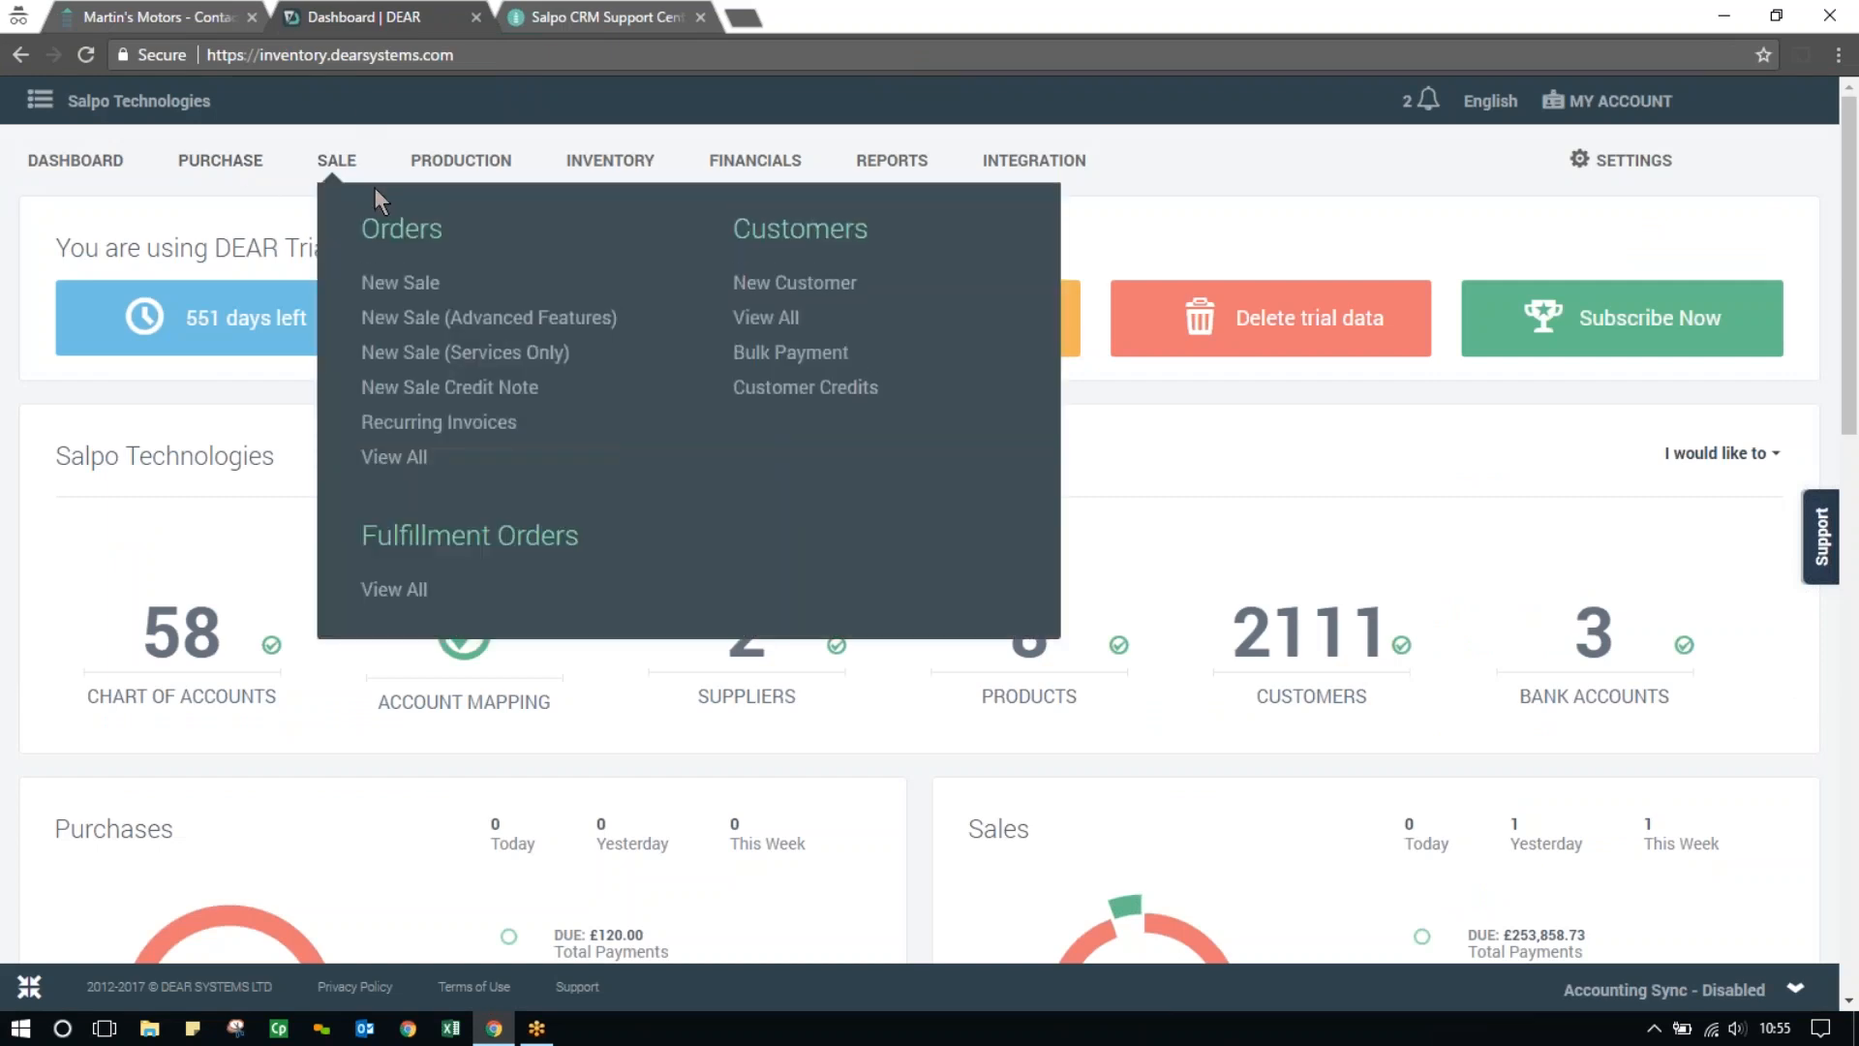
{"action": "left_click", "coordinate": [769, 319]}
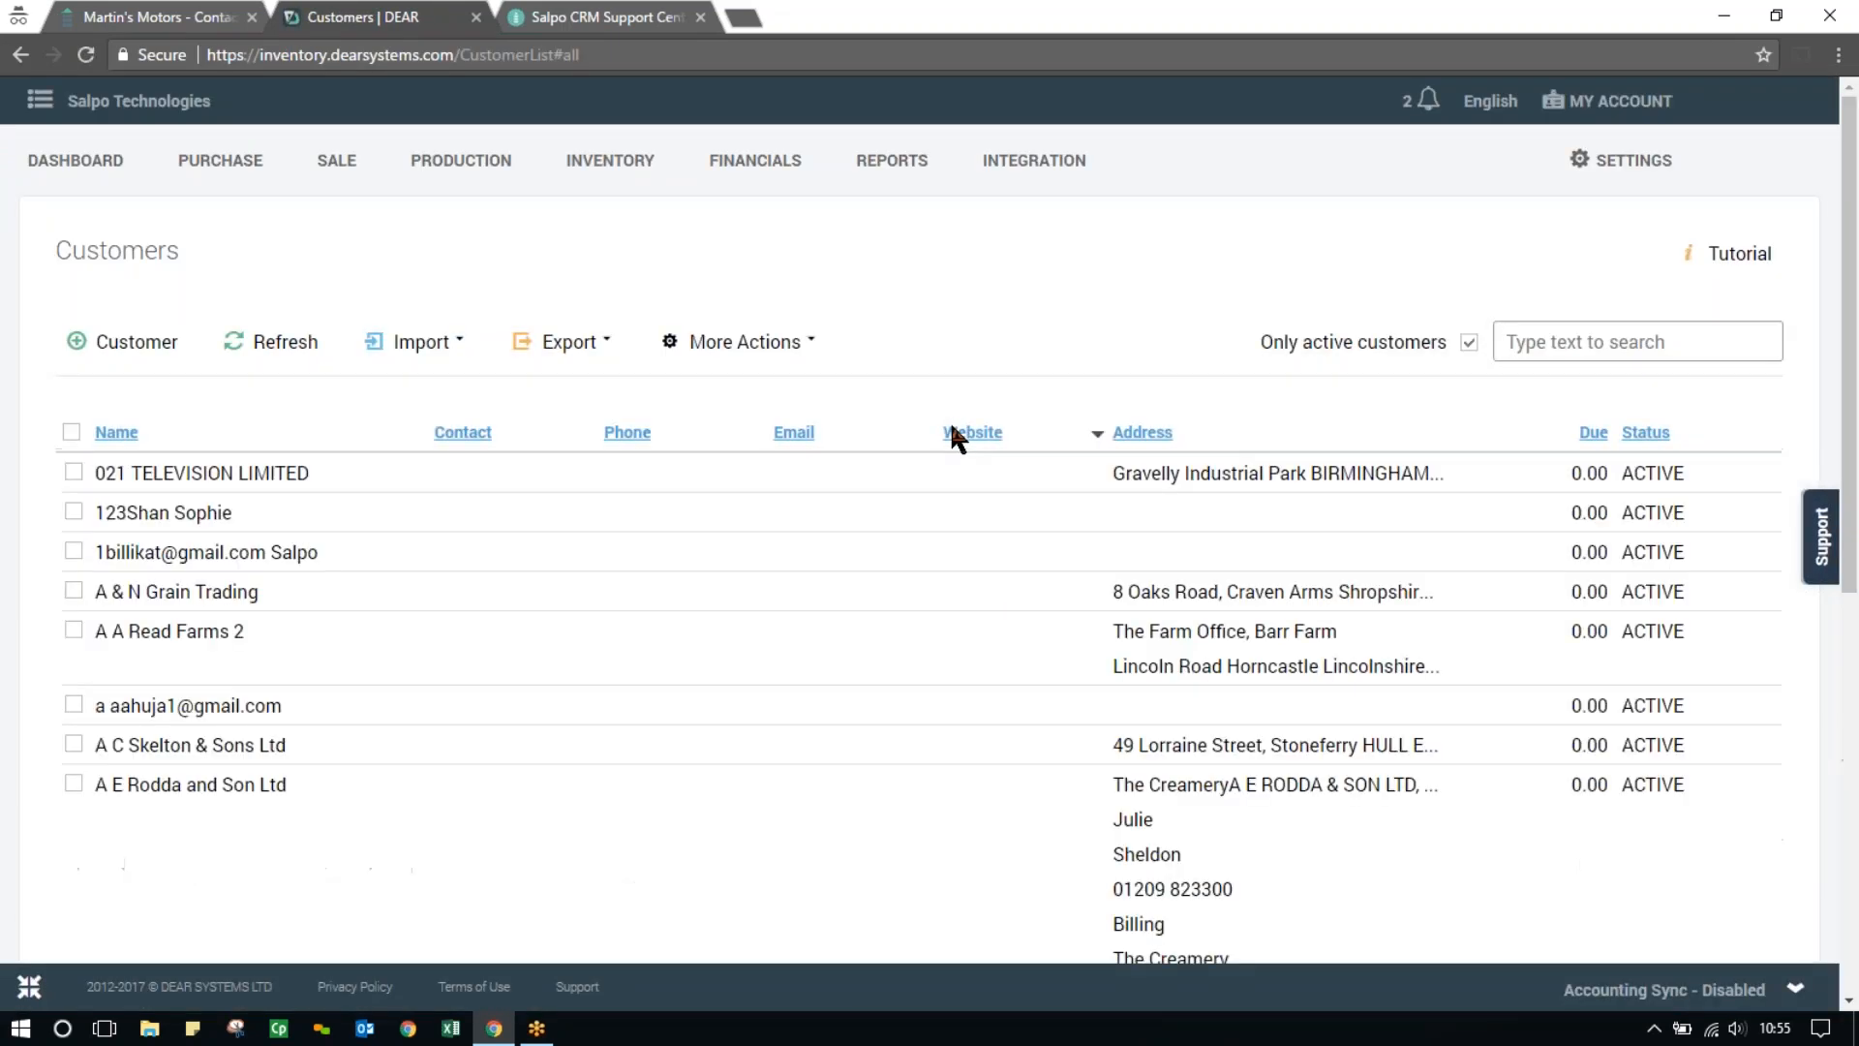
{"action": "type", "text": "martin"}
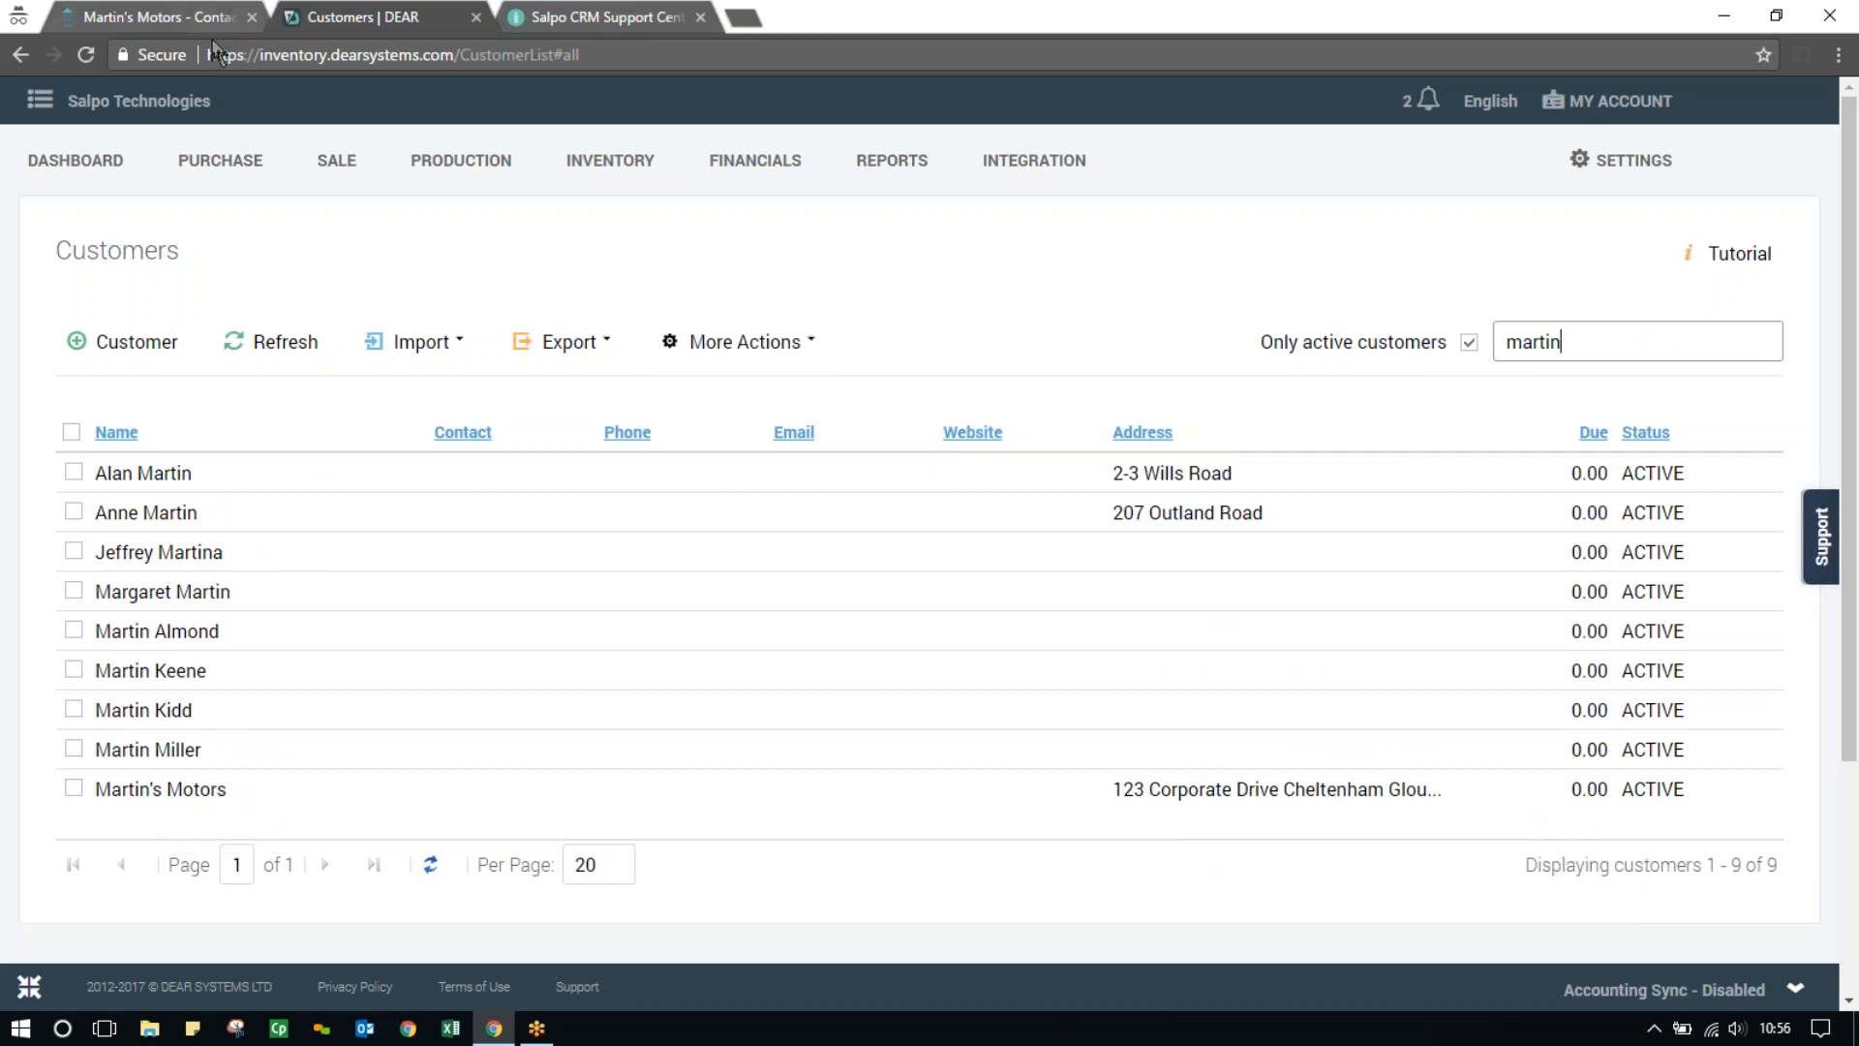
Switch back to Salpo CRM and start a new opportunity for Martin's Motors named "Initial Order - Martin's Motors"
{"action": "left_click", "coordinate": [177, 19]}
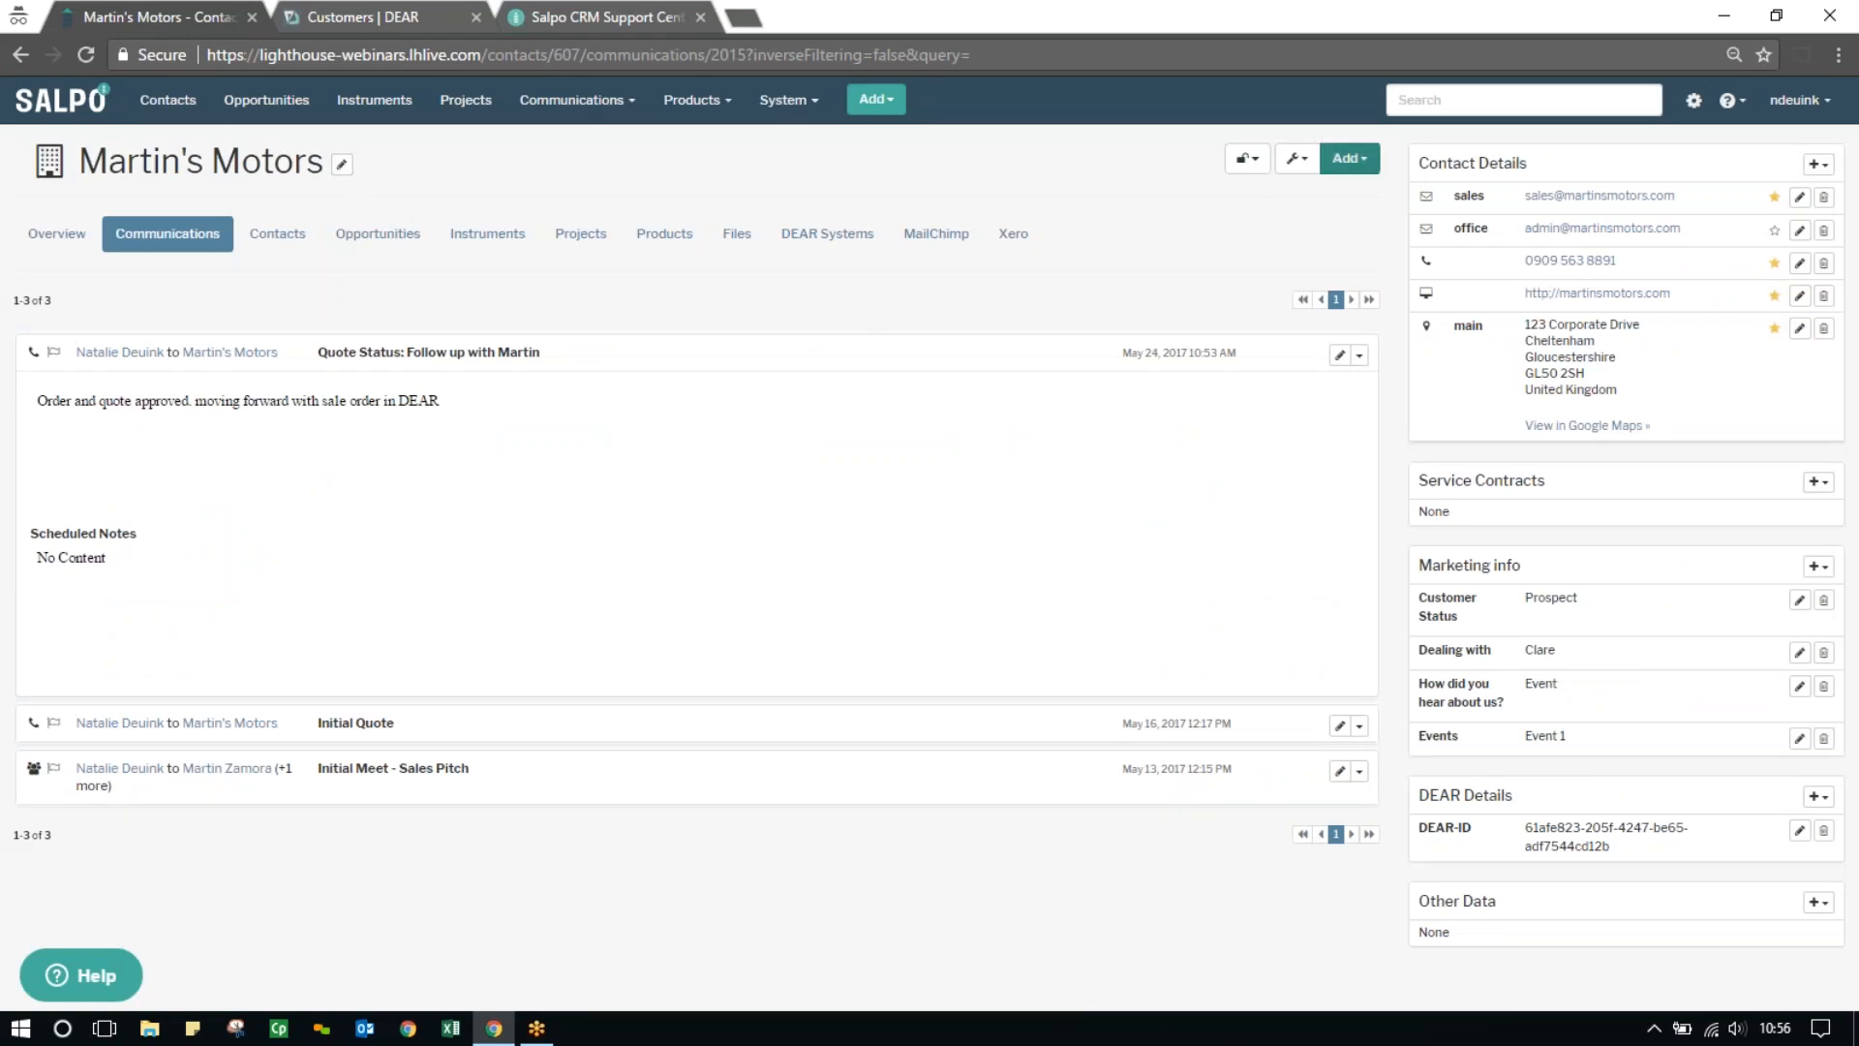
{"action": "left_click", "coordinate": [1351, 162]}
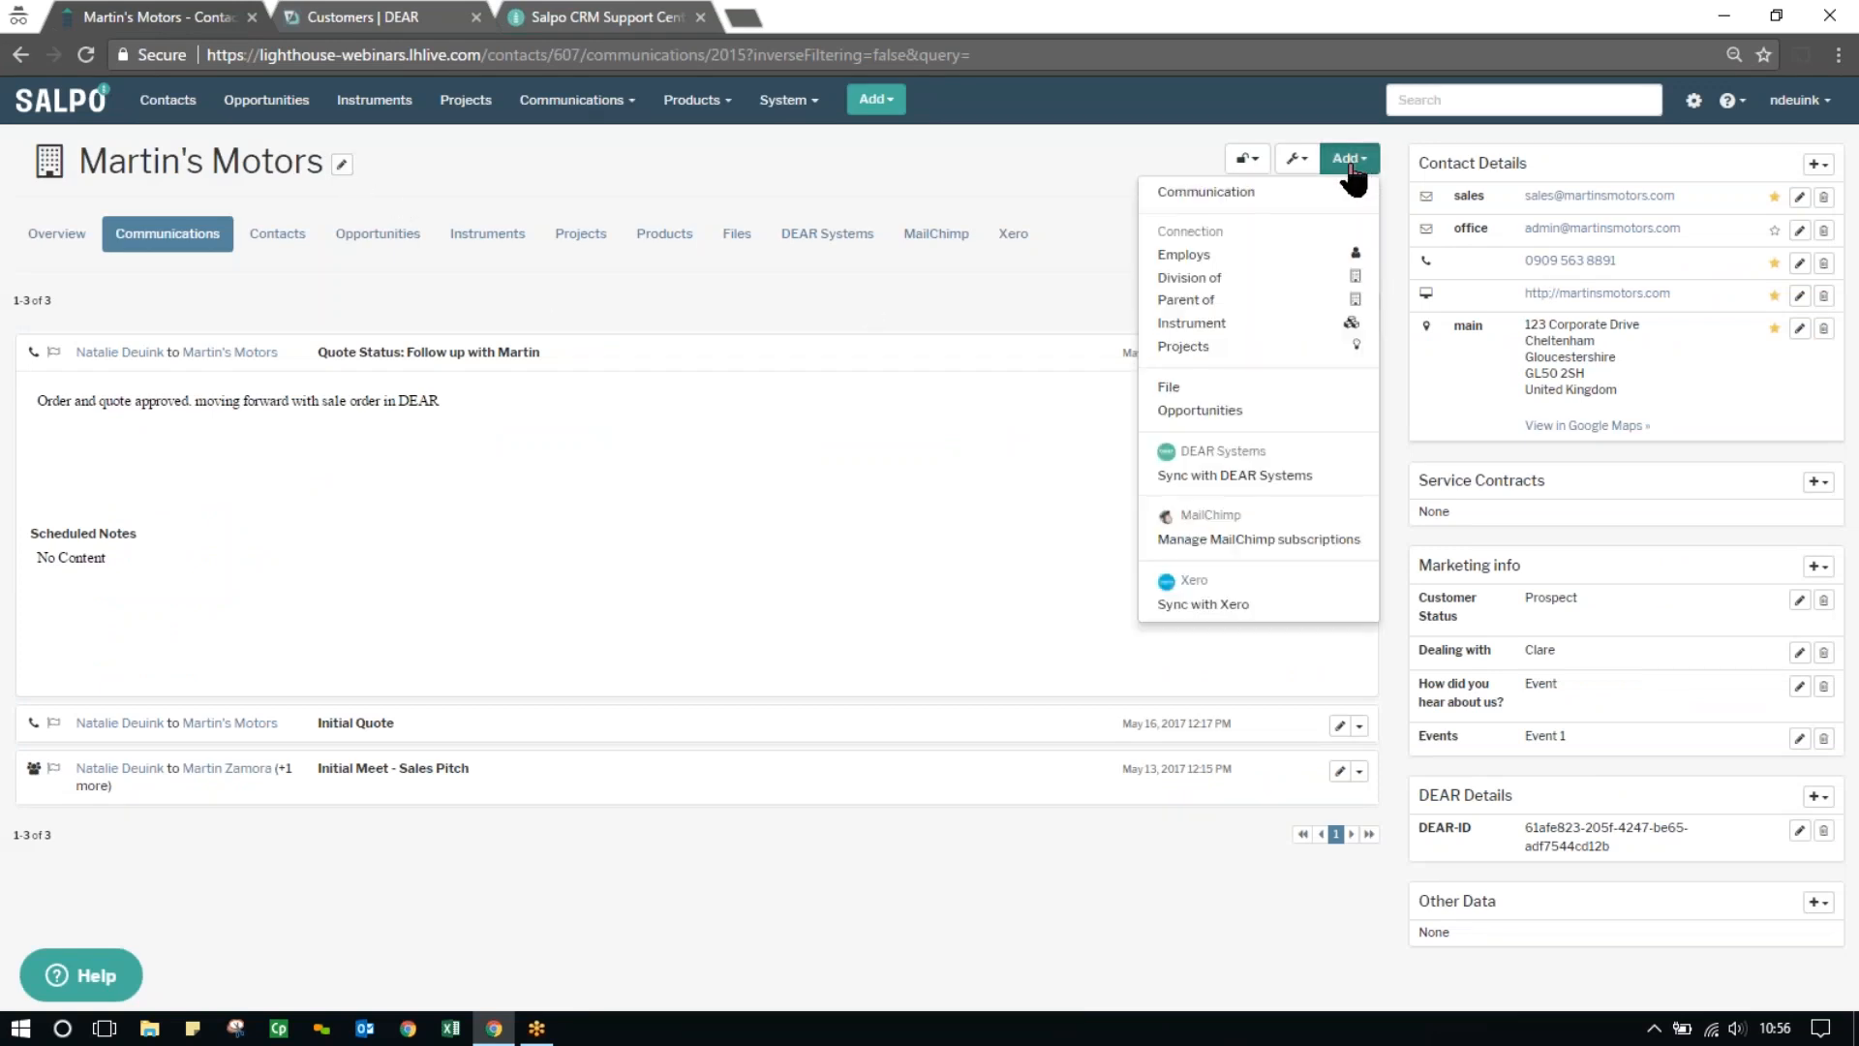
{"action": "left_click", "coordinate": [1223, 409]}
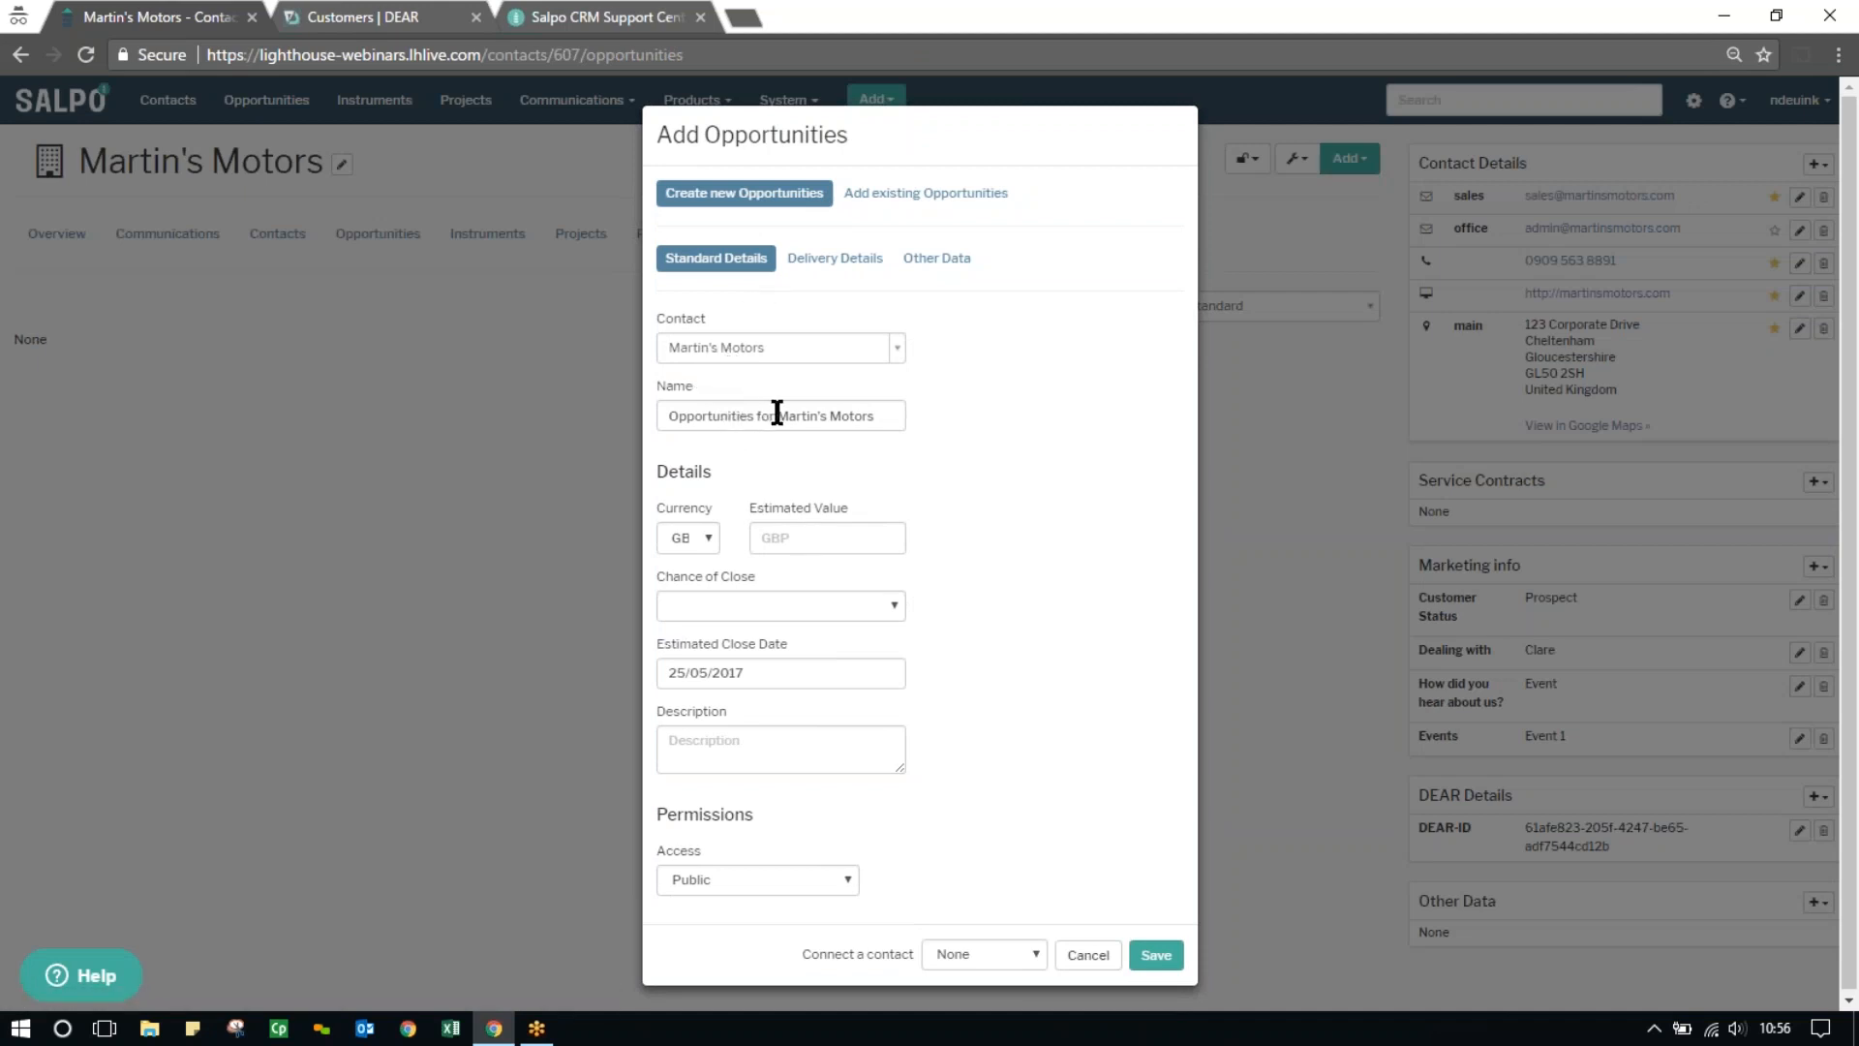
{"action": "left_click_drag", "start_coordinate": [775, 415], "coordinate": [624, 424]}
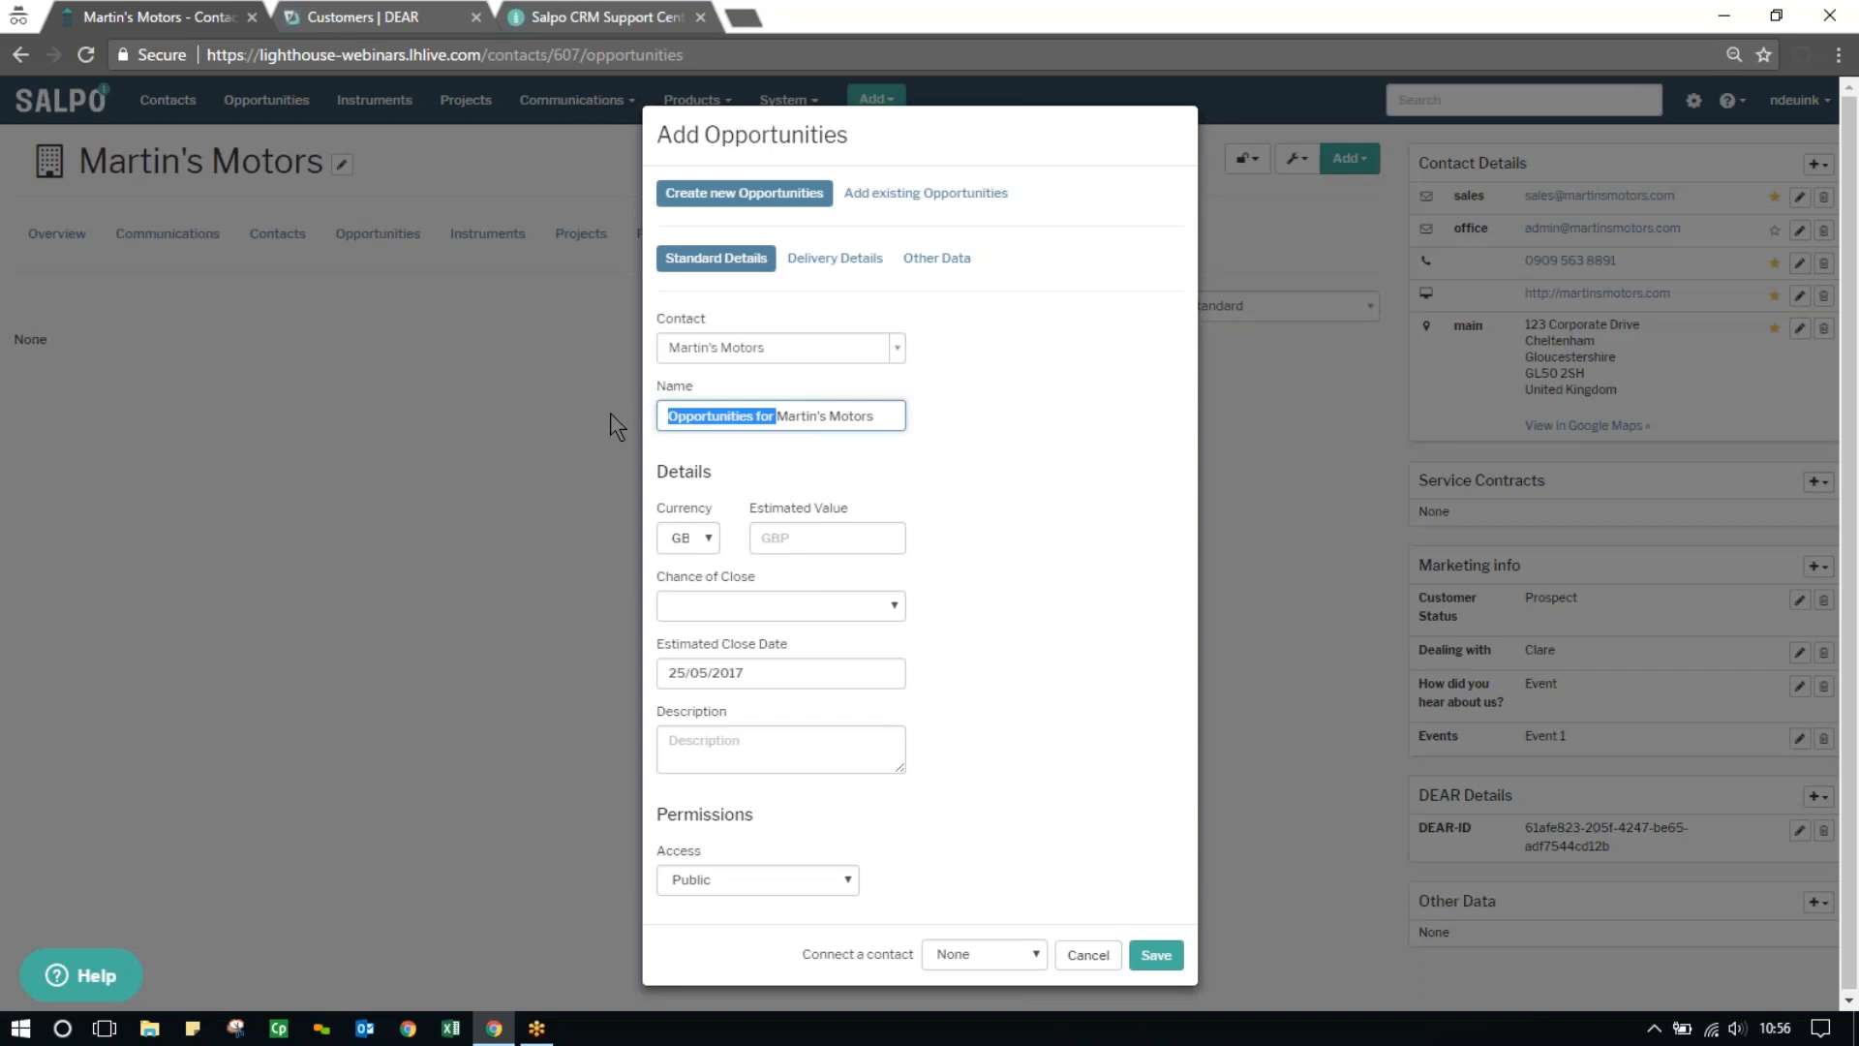
{"action": "key", "text": "BackSpace"}
{"action": "type", "text": "Initial Order"}
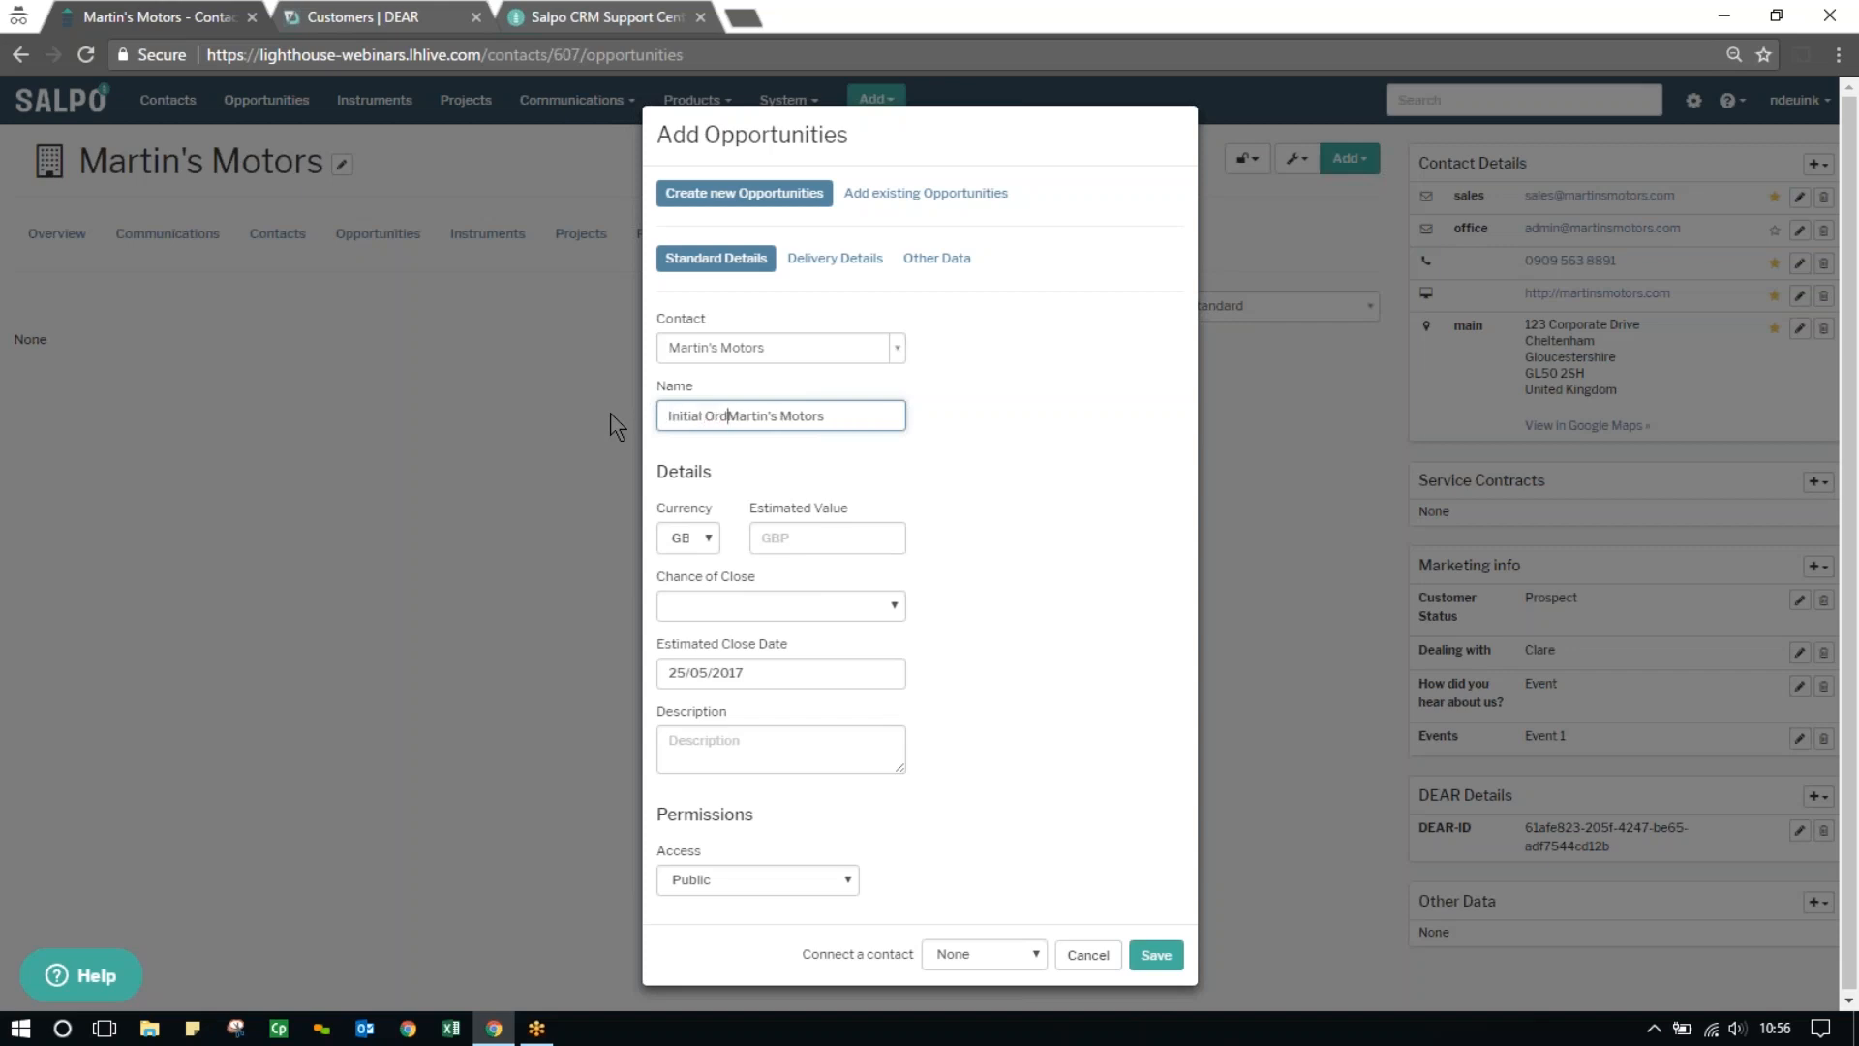
{"action": "type", "text": " -"}
Set the opportunity's estimated value to 15000 and its chance of close to 100%
{"action": "left_click", "coordinate": [768, 534]}
{"action": "type", "text": "15000"}
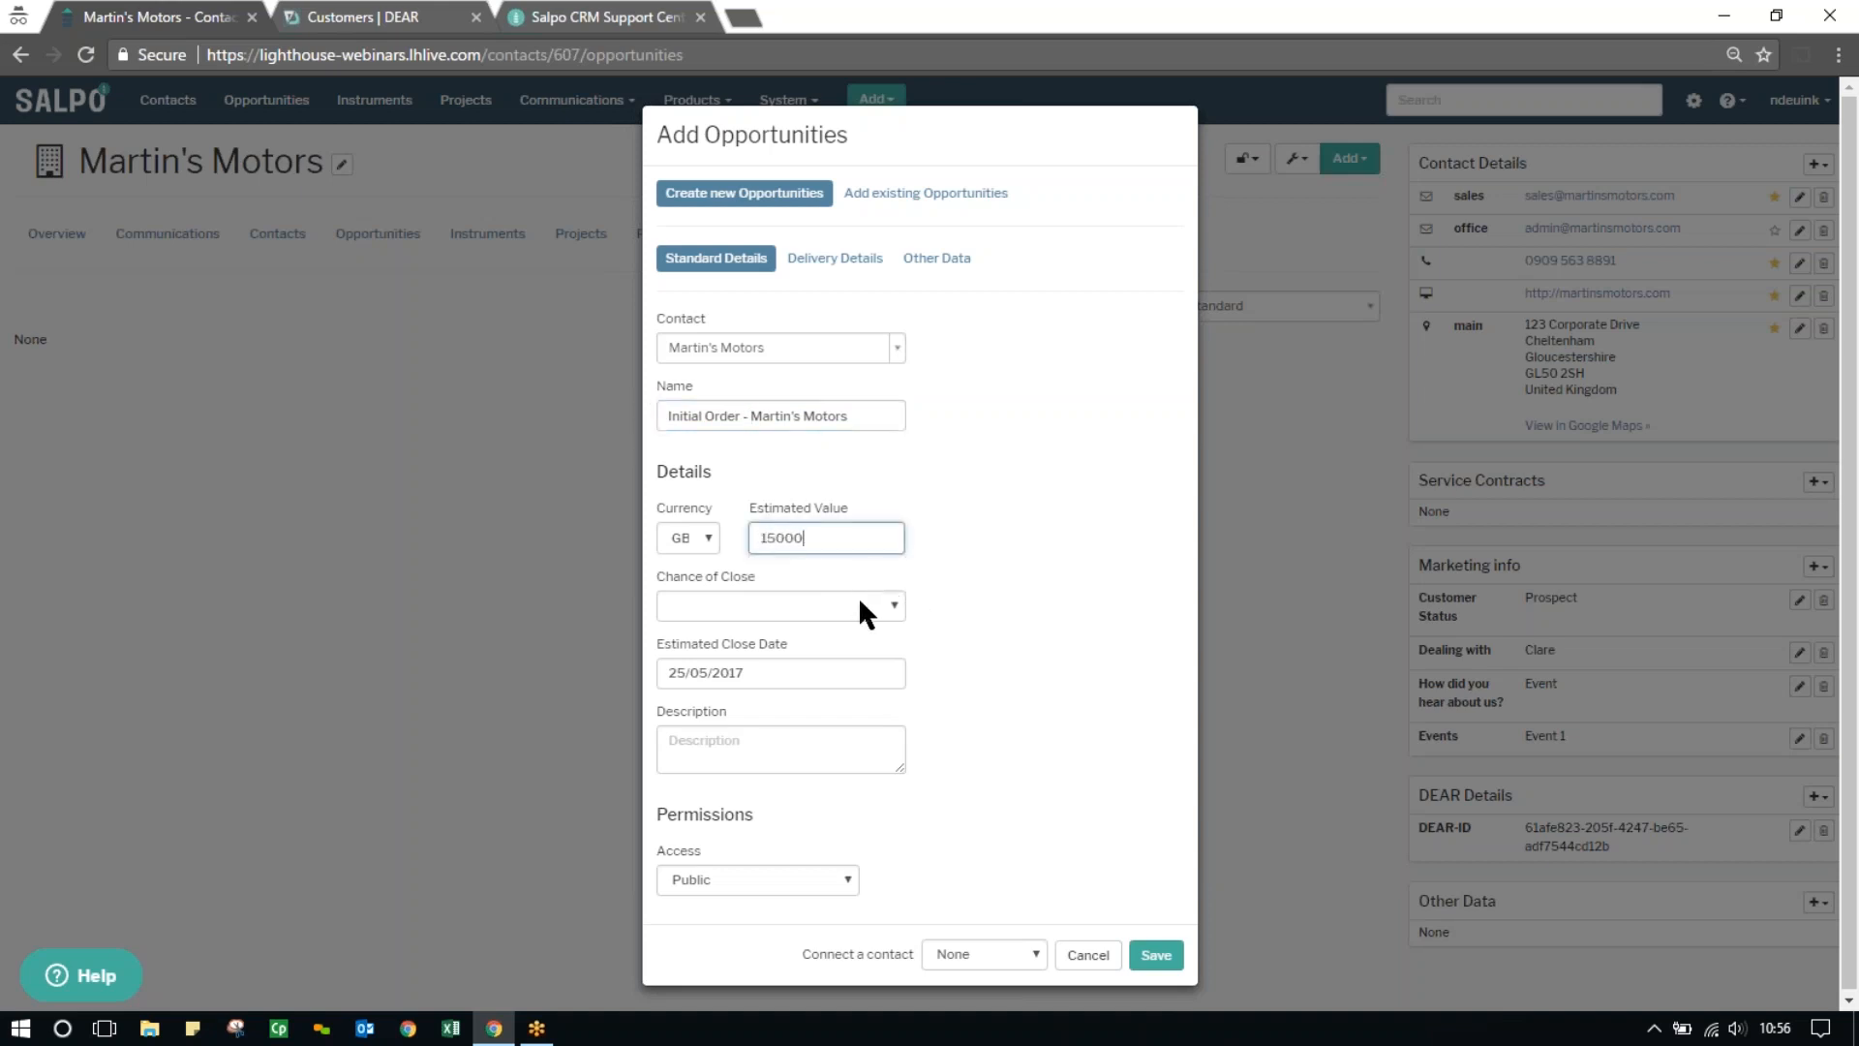
{"action": "left_click", "coordinate": [859, 604]}
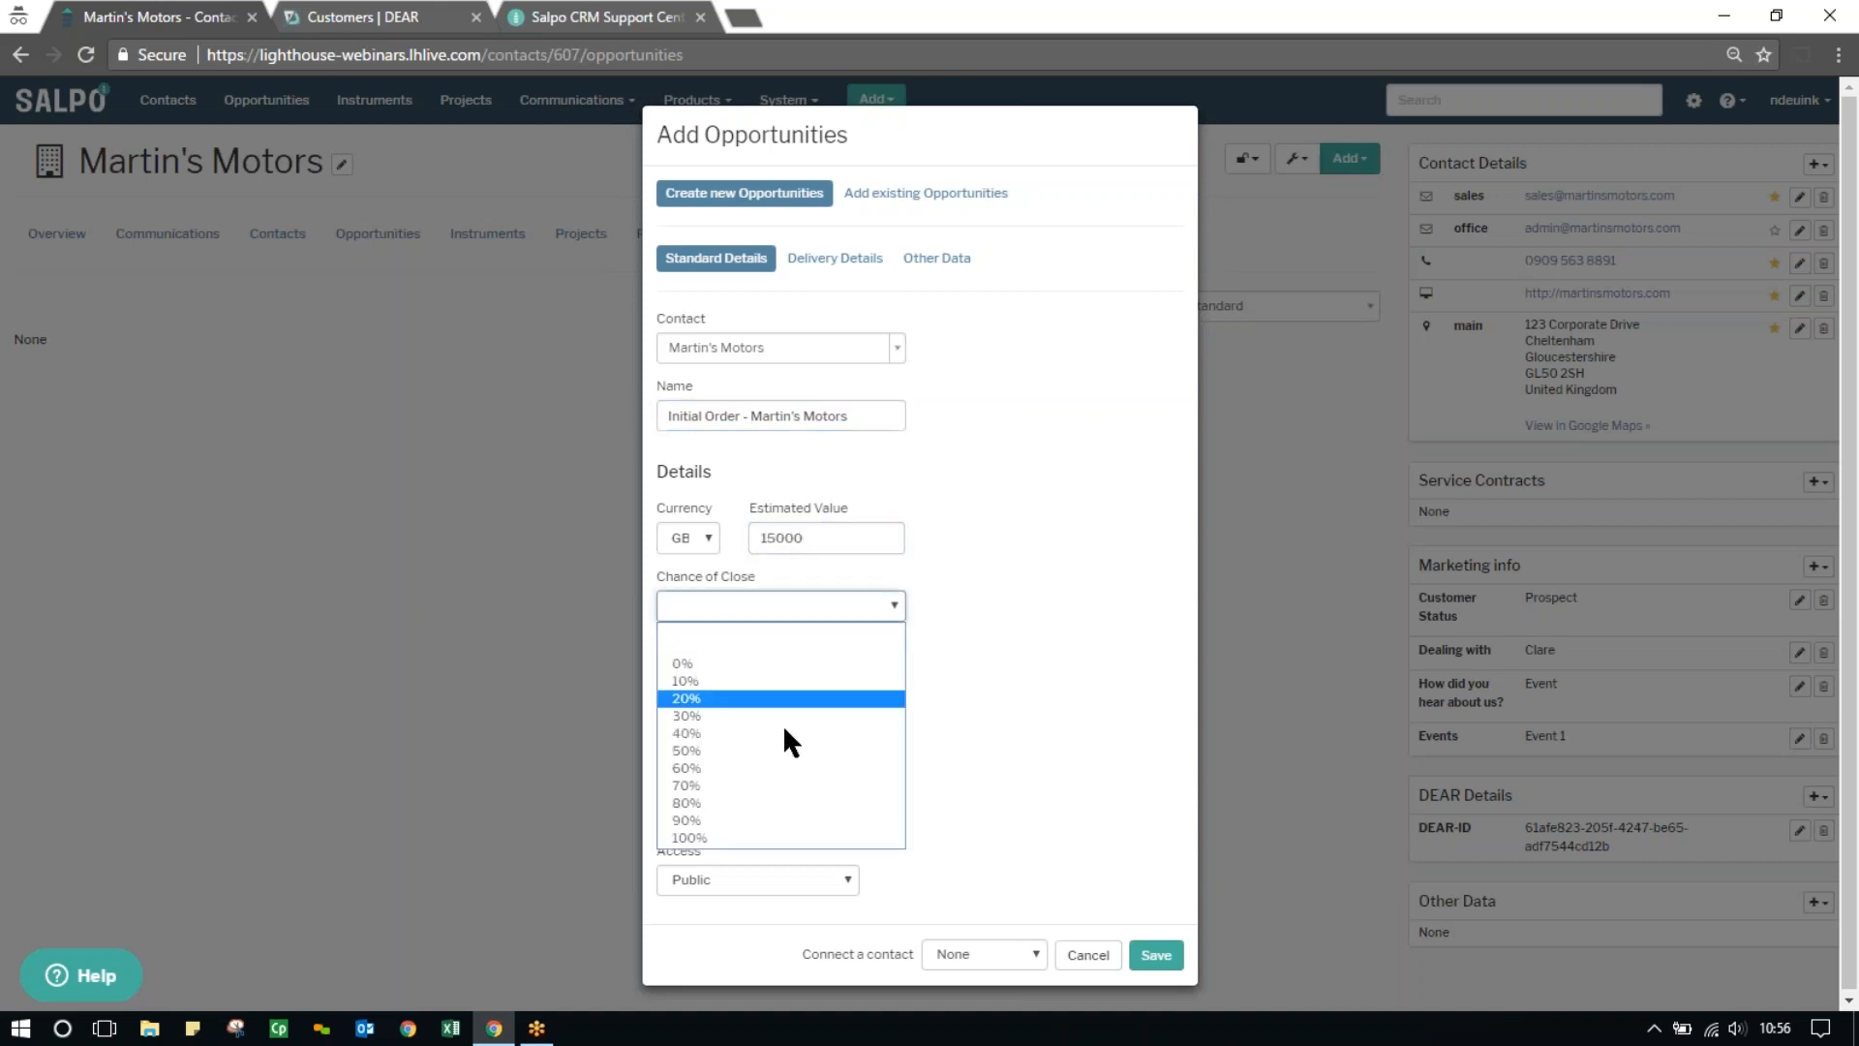
{"action": "left_click", "coordinate": [751, 838]}
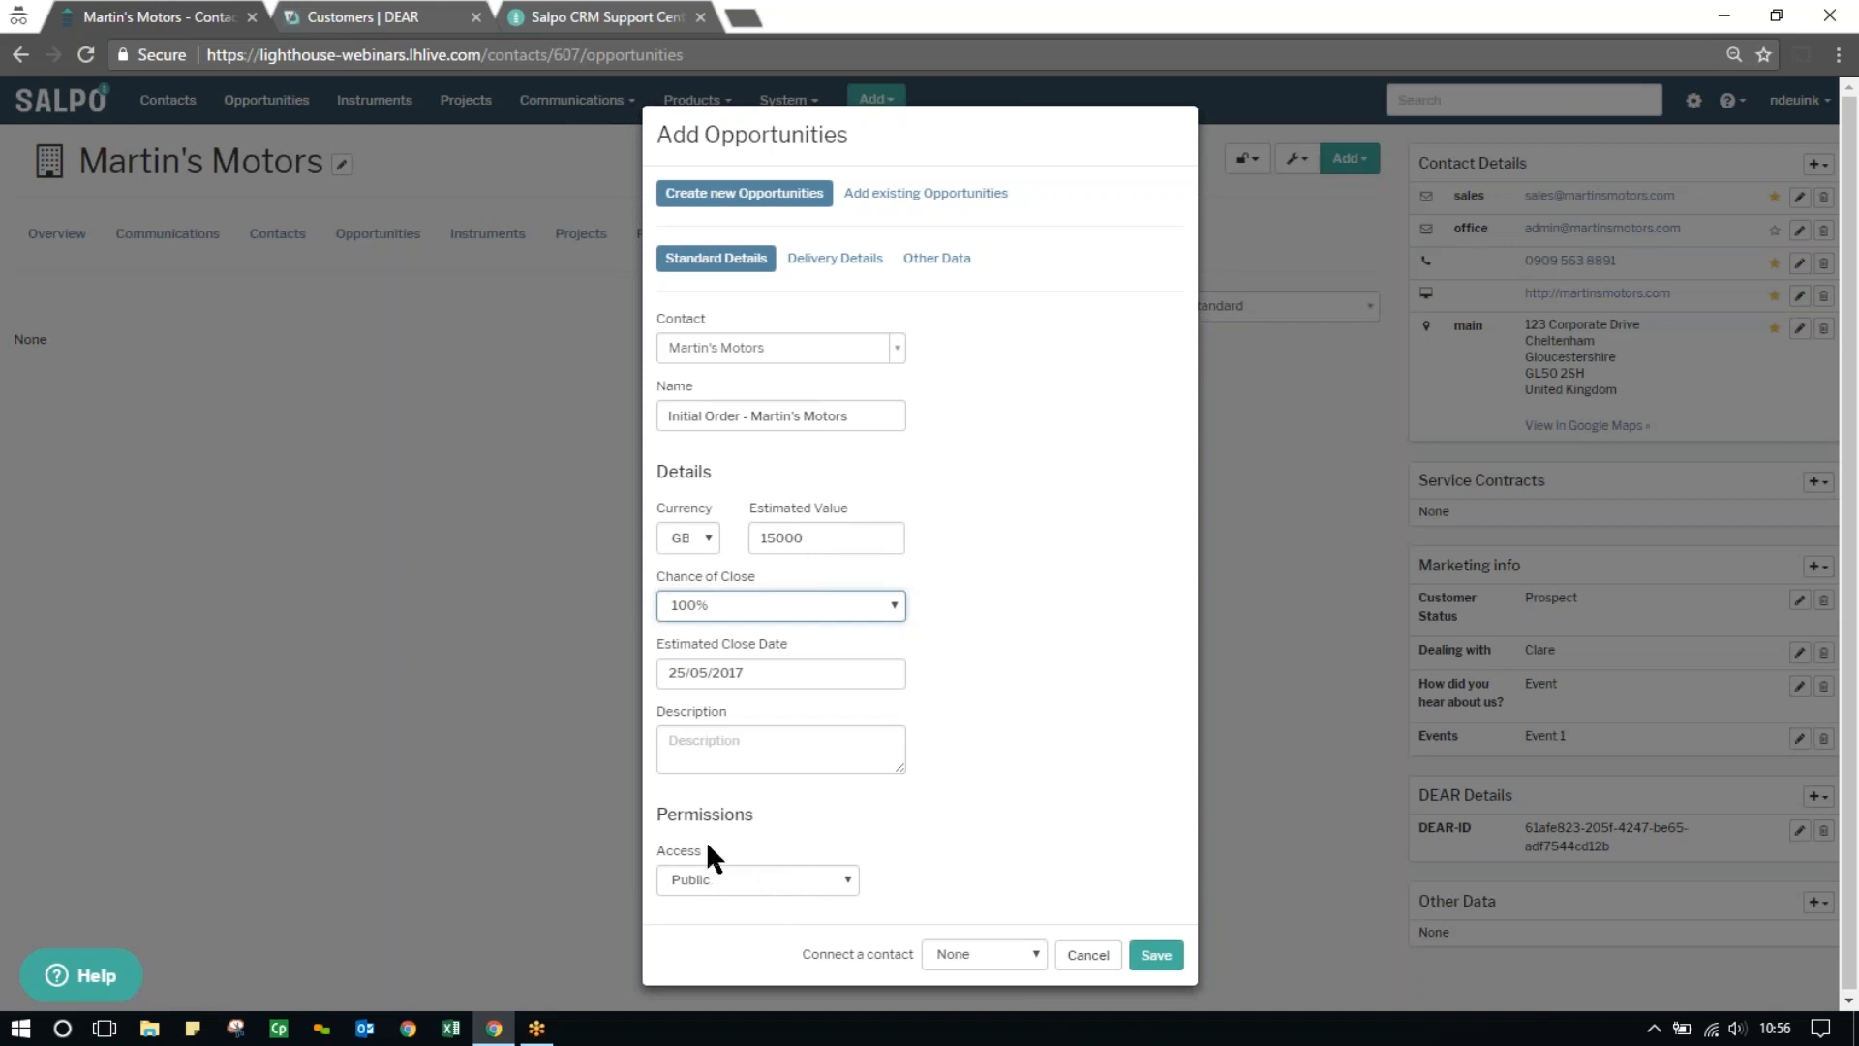
In the delivery details, fill in the first entry code and set the type of address to Office Complex
{"action": "left_click", "coordinate": [844, 259]}
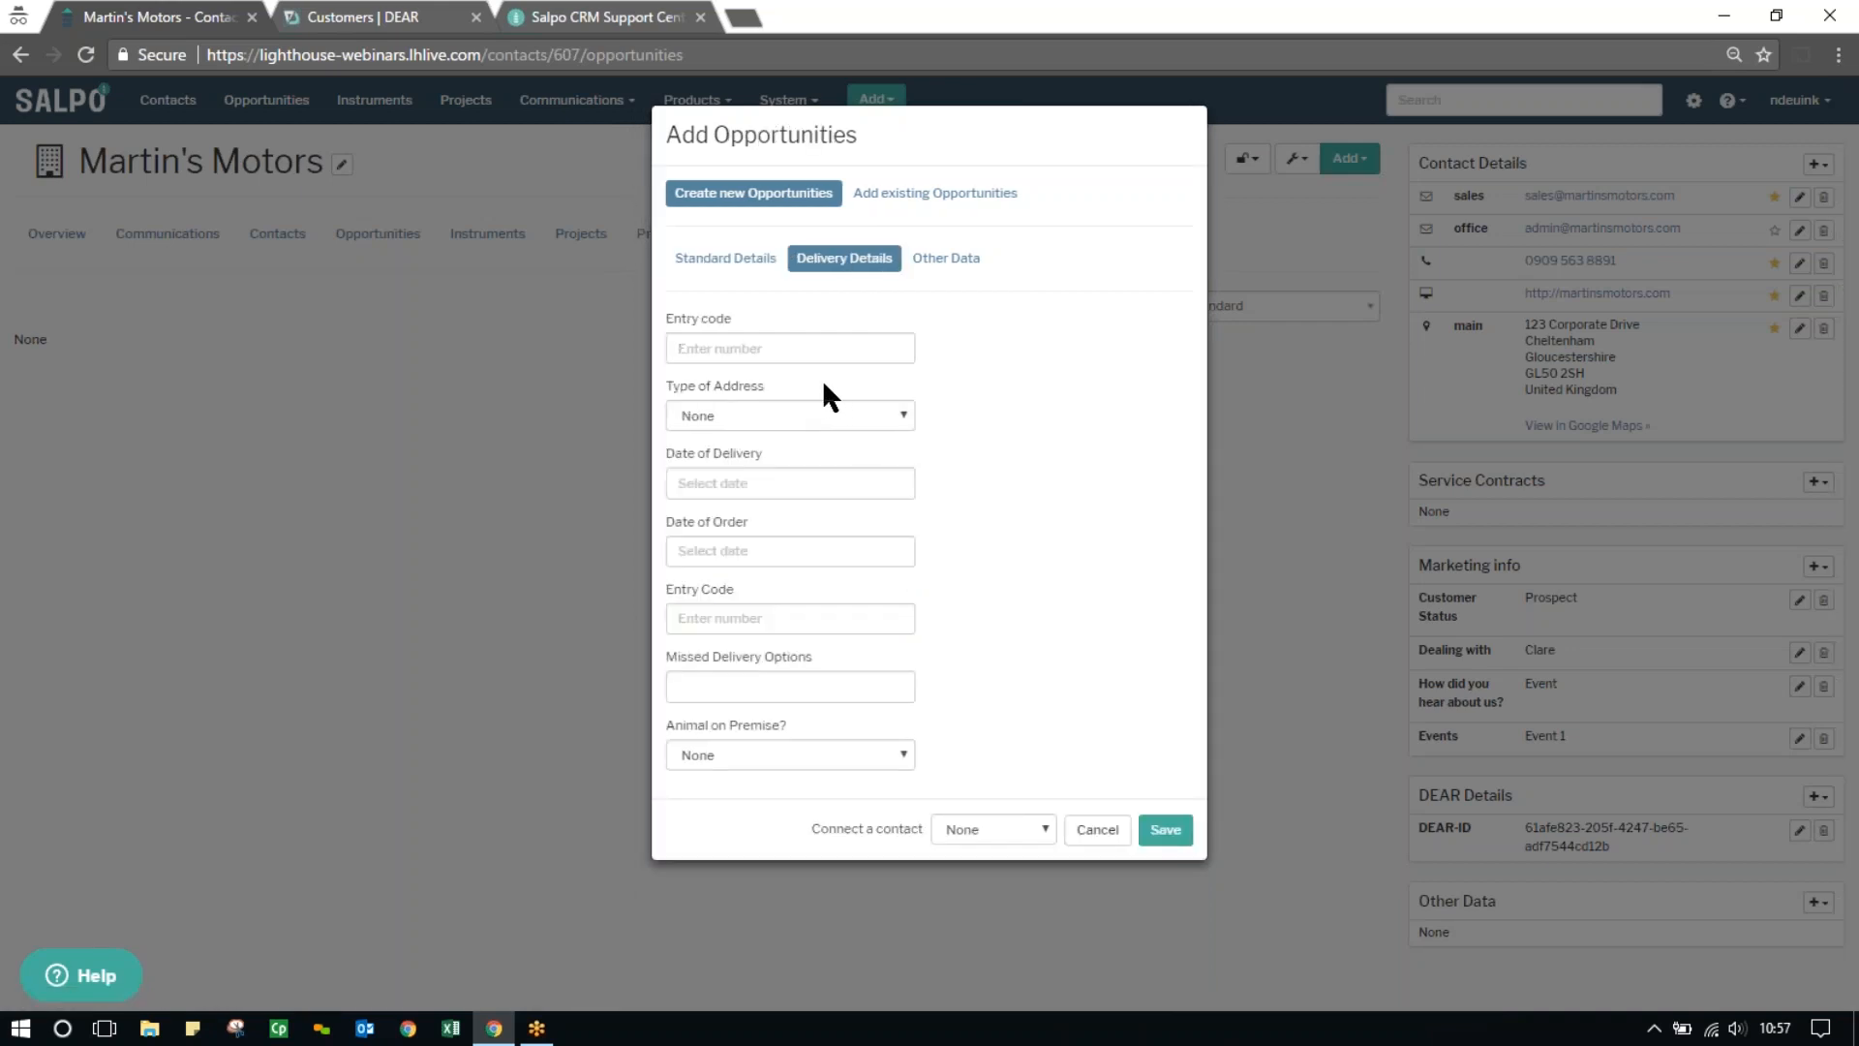
{"action": "left_click", "coordinate": [781, 348]}
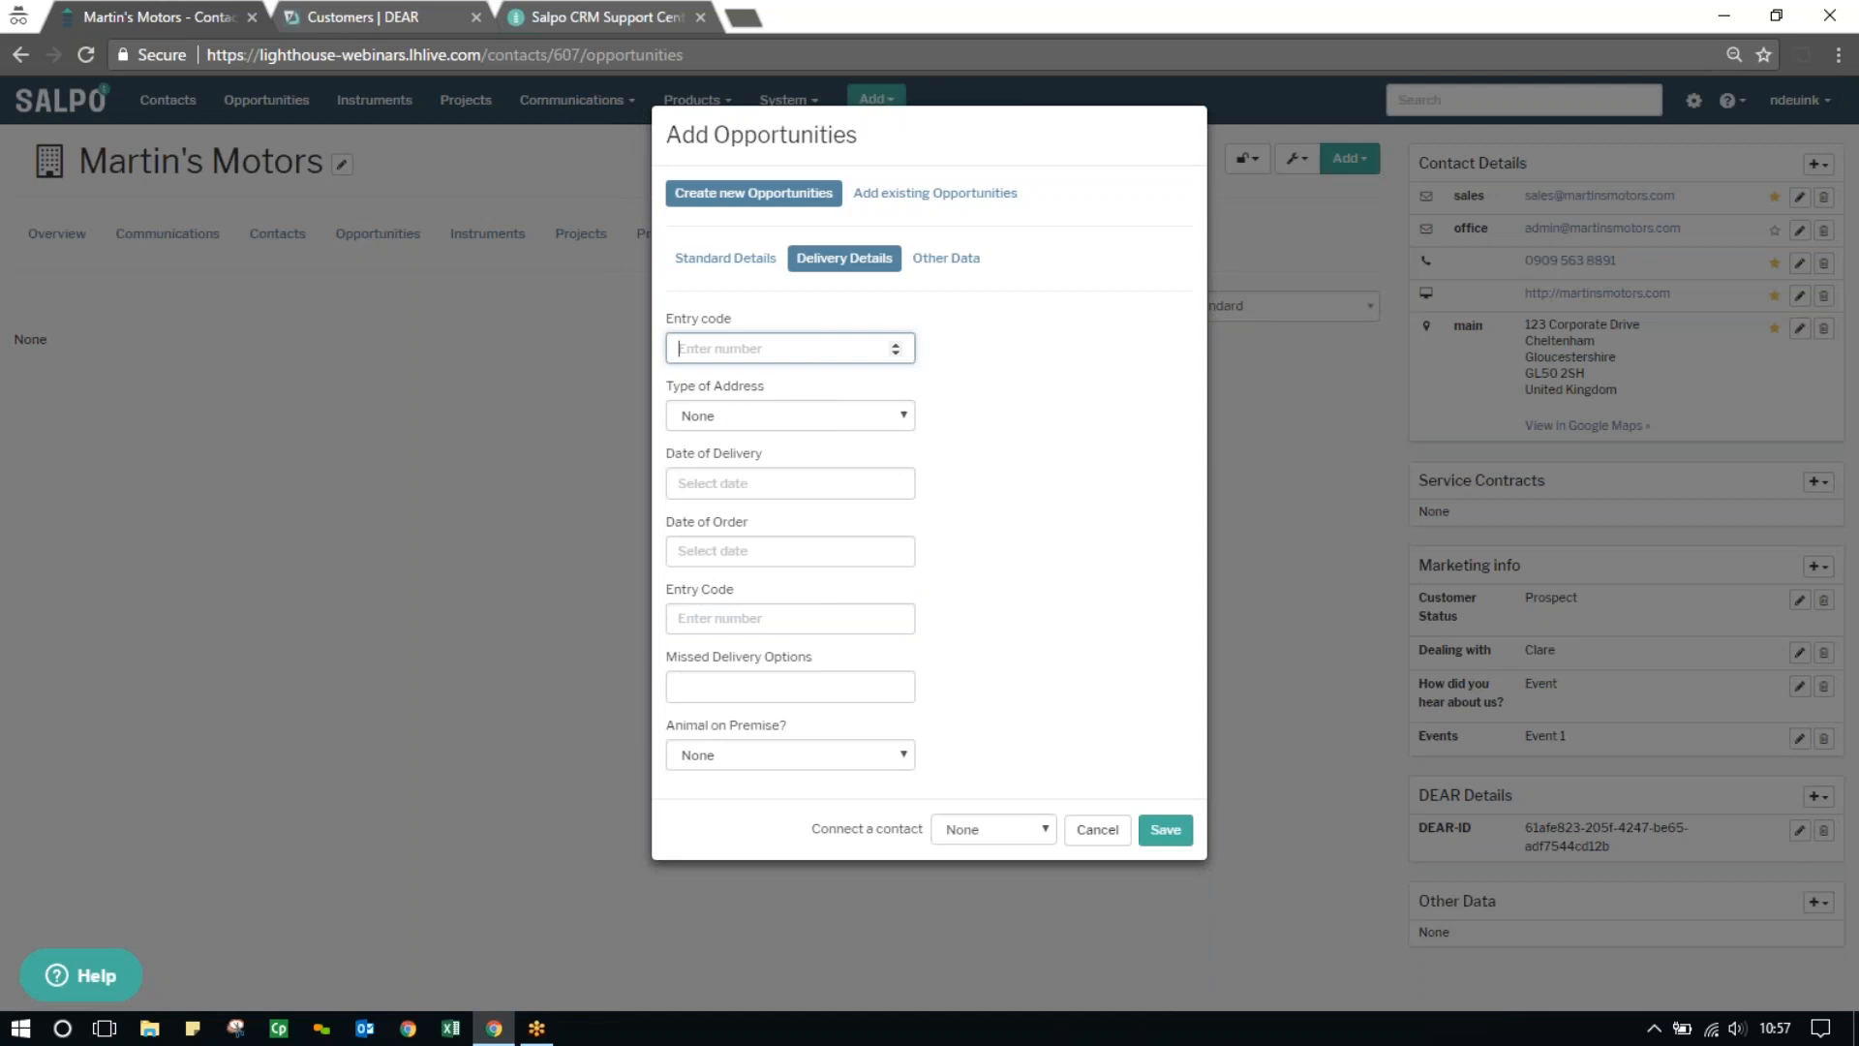
{"action": "type", "text": "343"}
{"action": "left_click", "coordinate": [864, 411]}
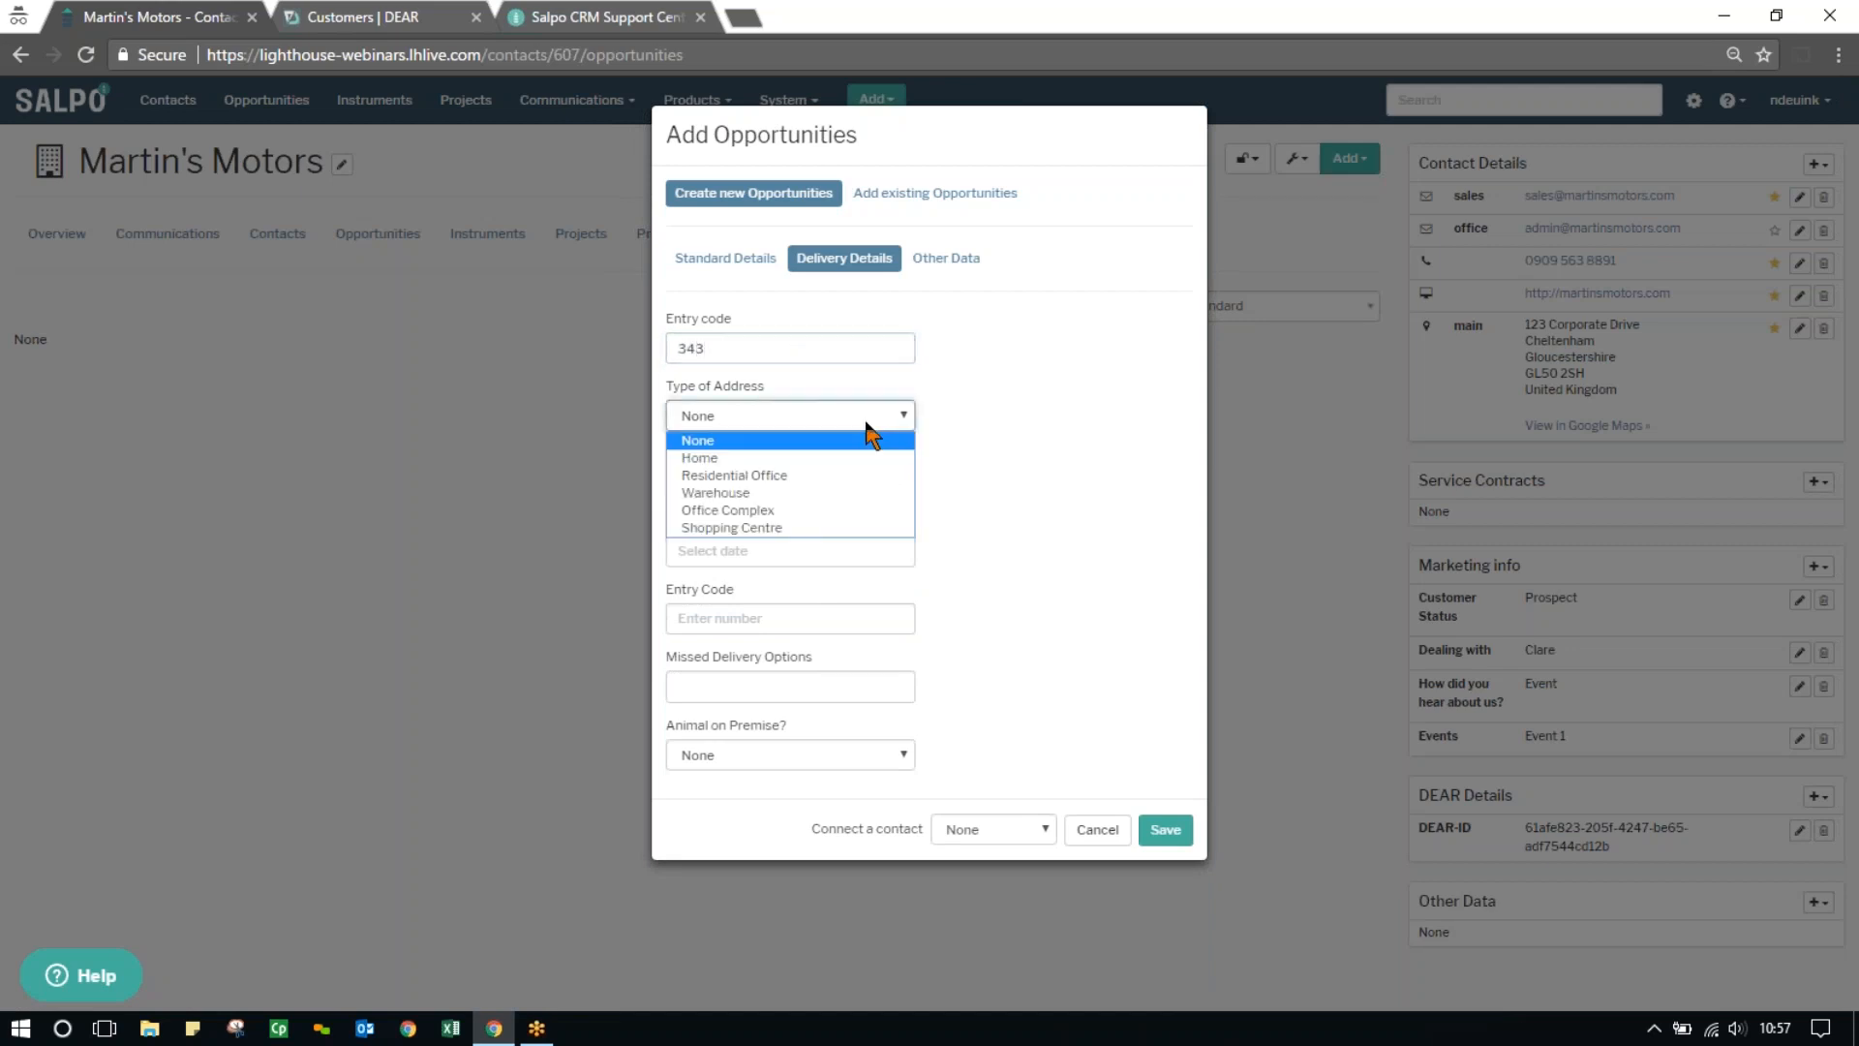
{"action": "left_click", "coordinate": [845, 511]}
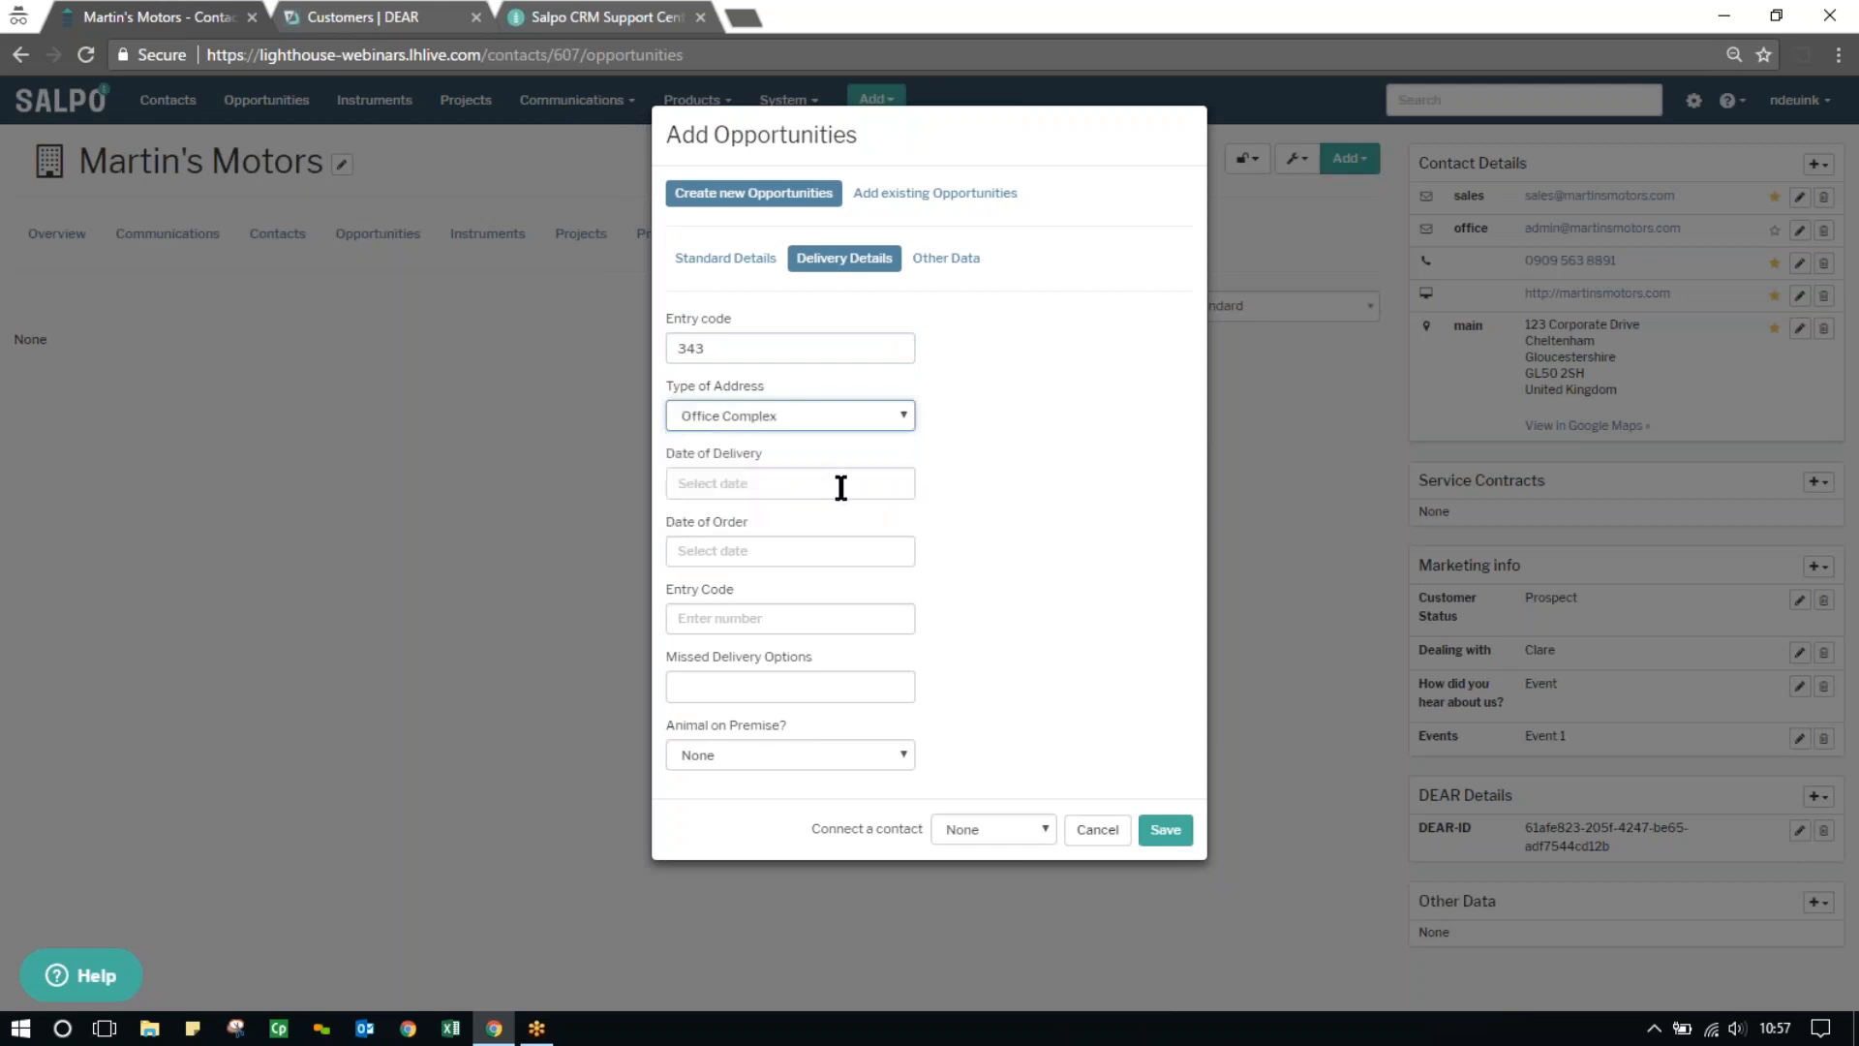
Set the date of delivery to 26/05/2017 and the date of order to 24/05/2017
{"action": "left_click", "coordinate": [840, 487]}
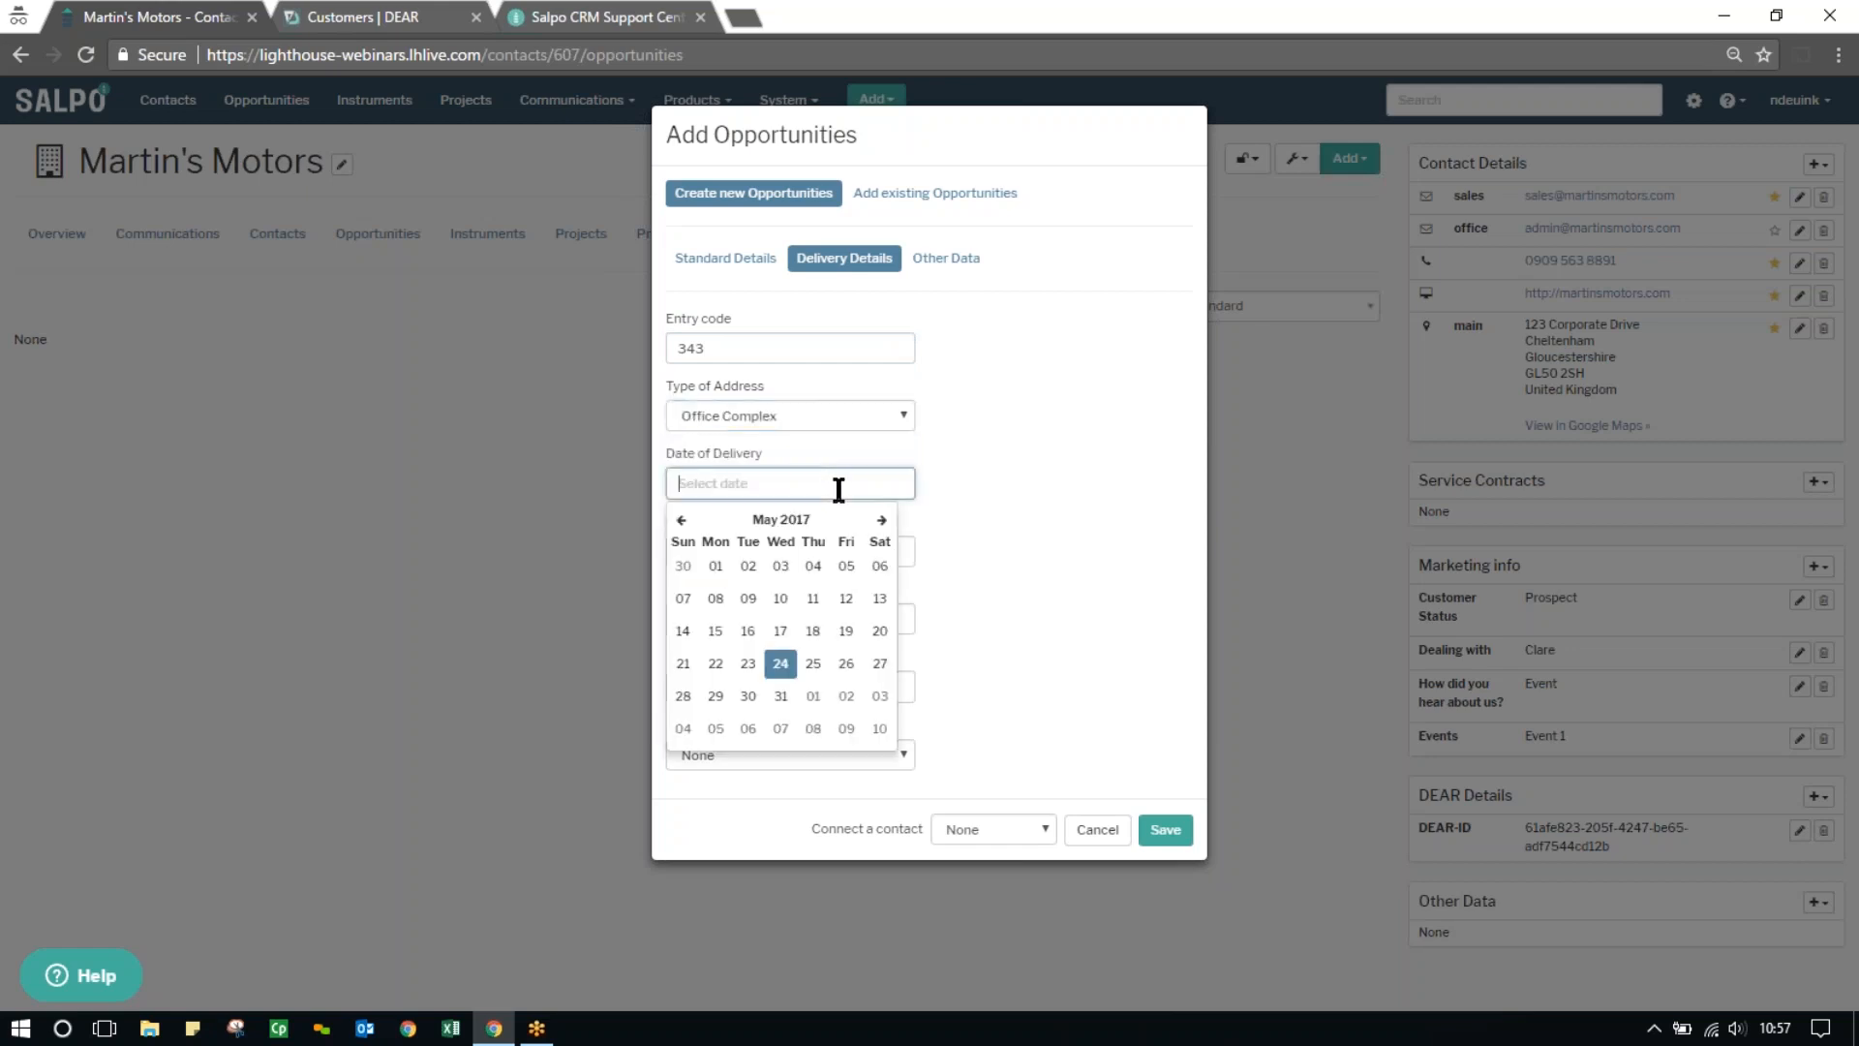
{"action": "left_click", "coordinate": [849, 672]}
{"action": "left_click", "coordinate": [754, 556]}
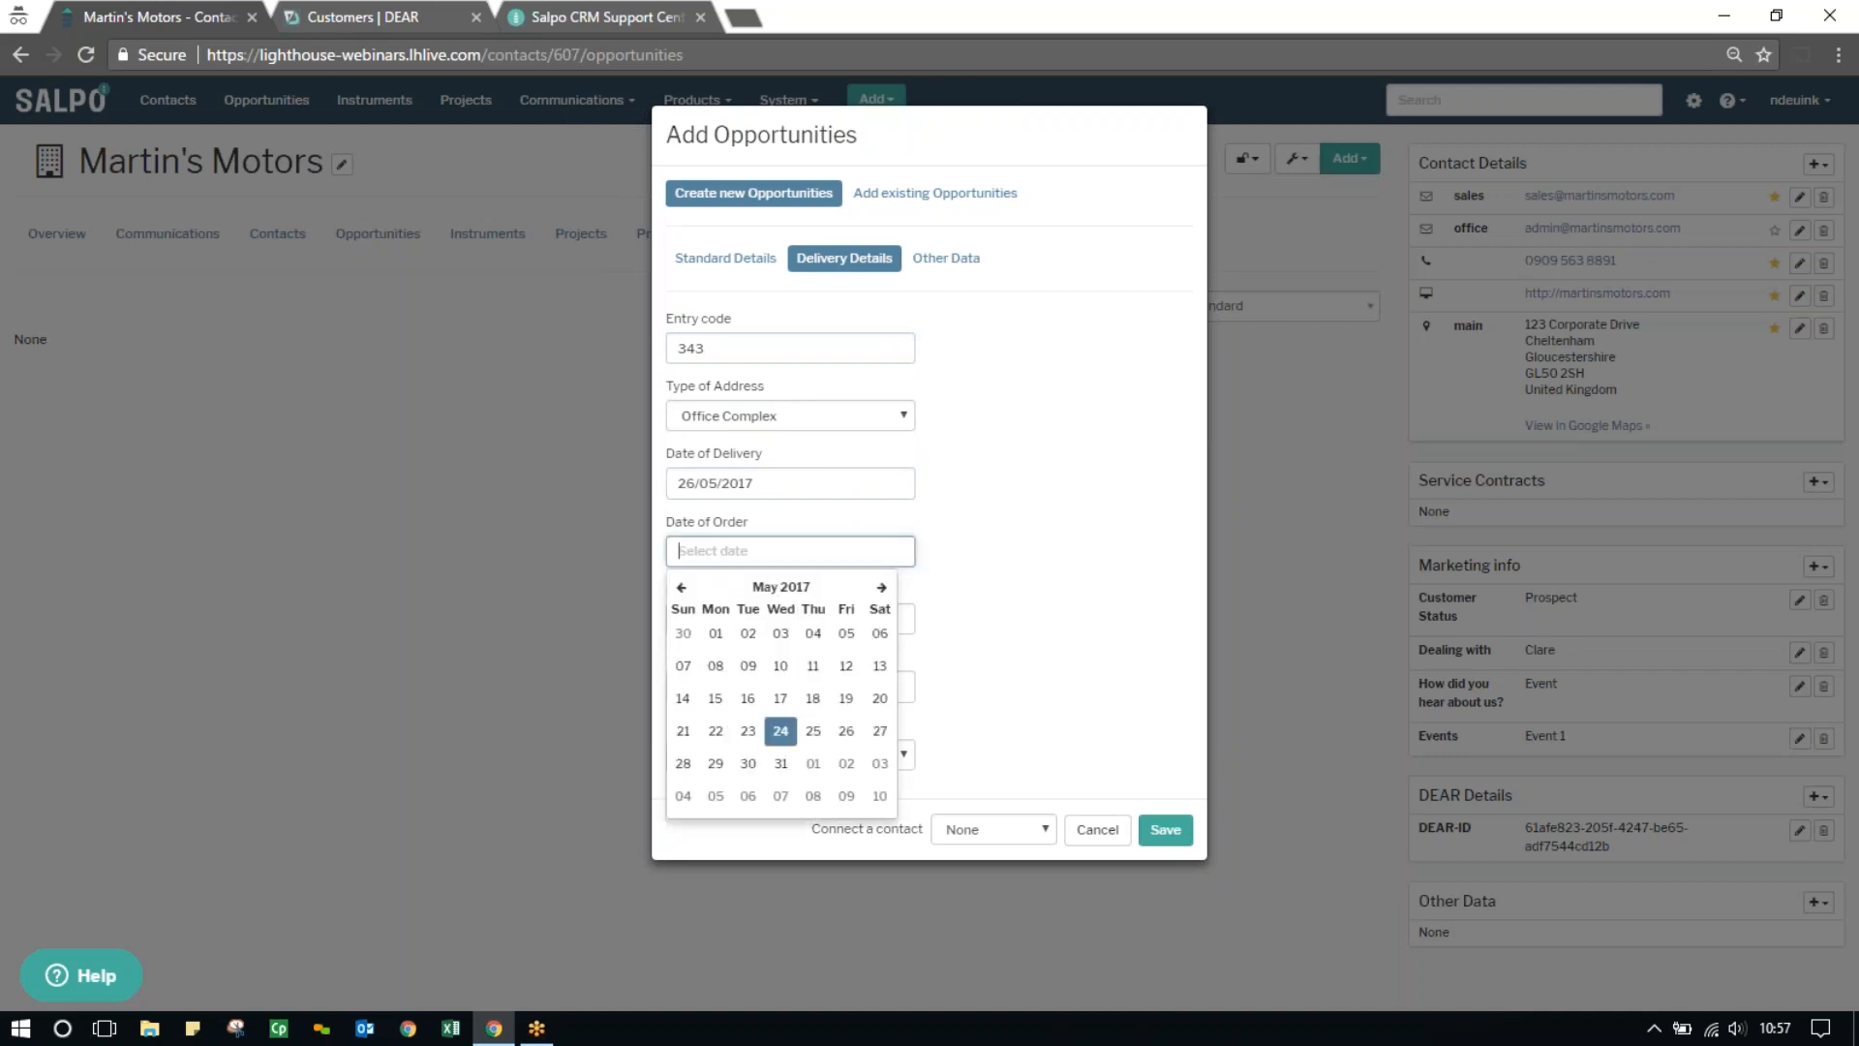
{"action": "left_click", "coordinate": [779, 724]}
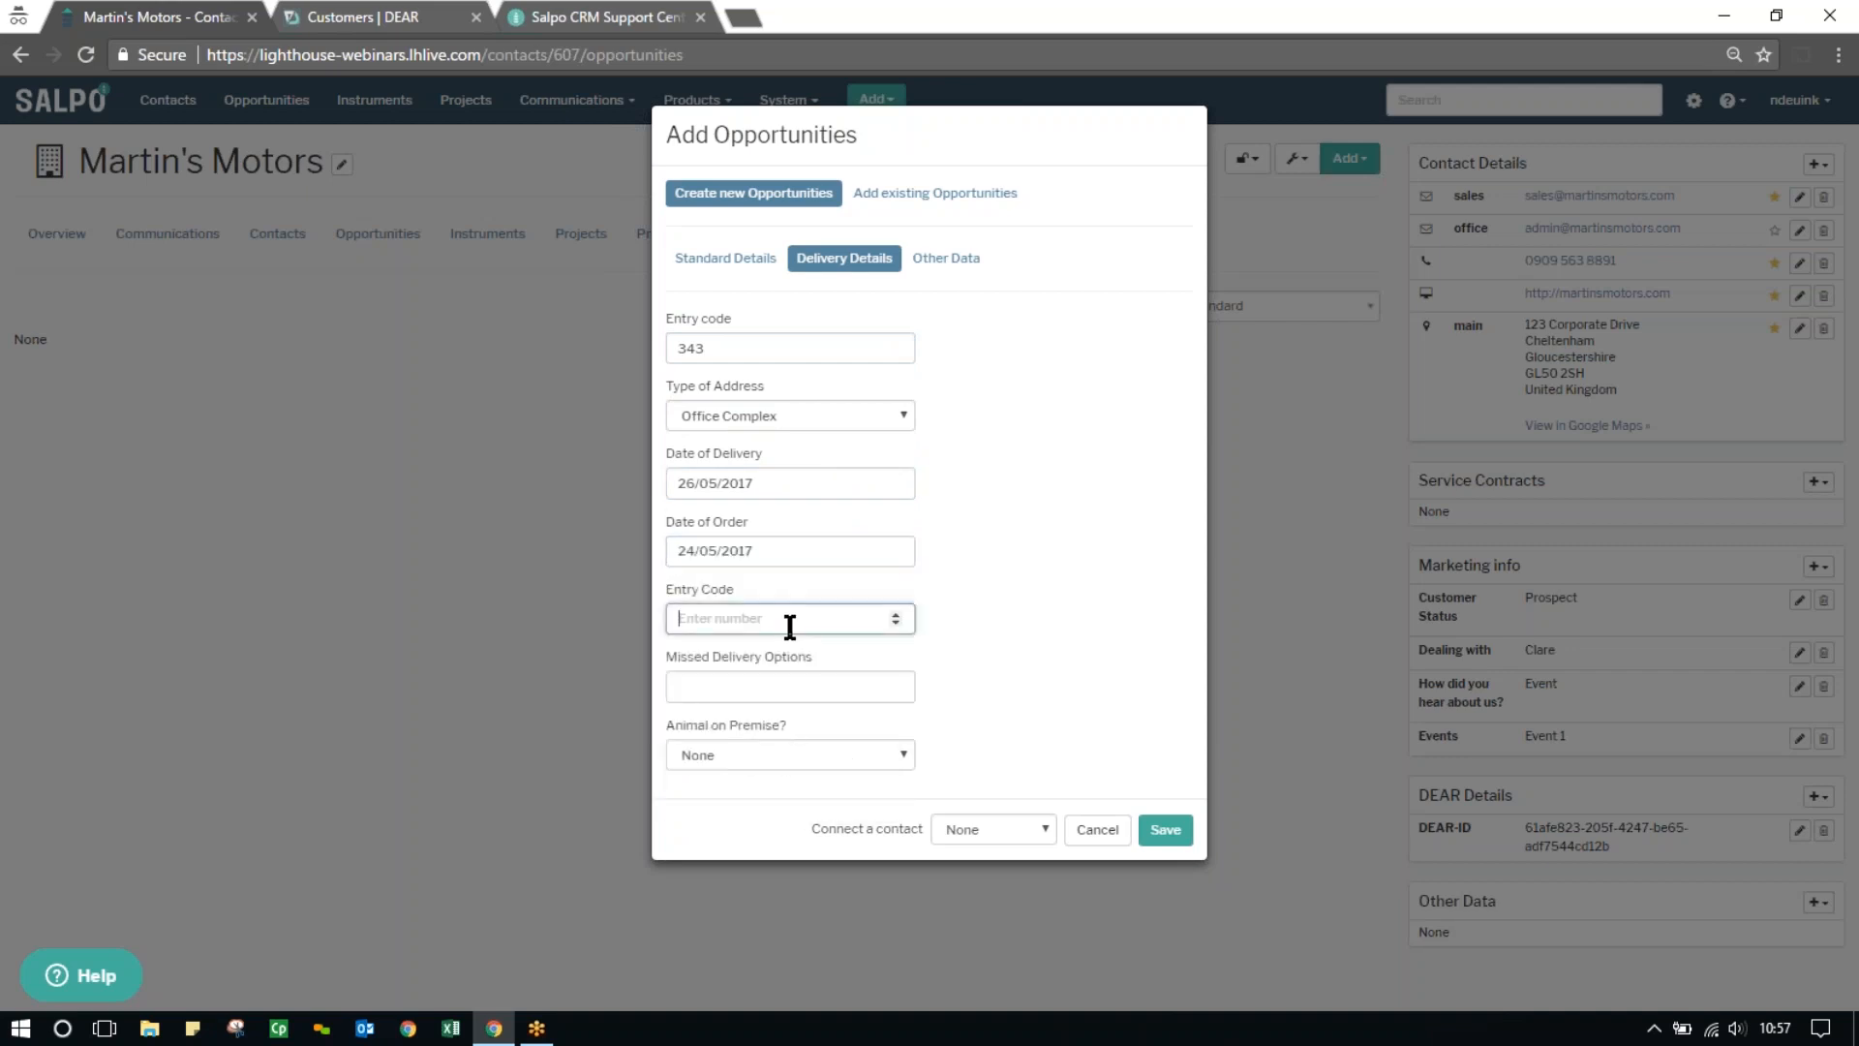
Set the missed delivery option to Leave on Side of House/Building and Animal on Premise to Yes, Dog and Cat
{"action": "left_click", "coordinate": [788, 685]}
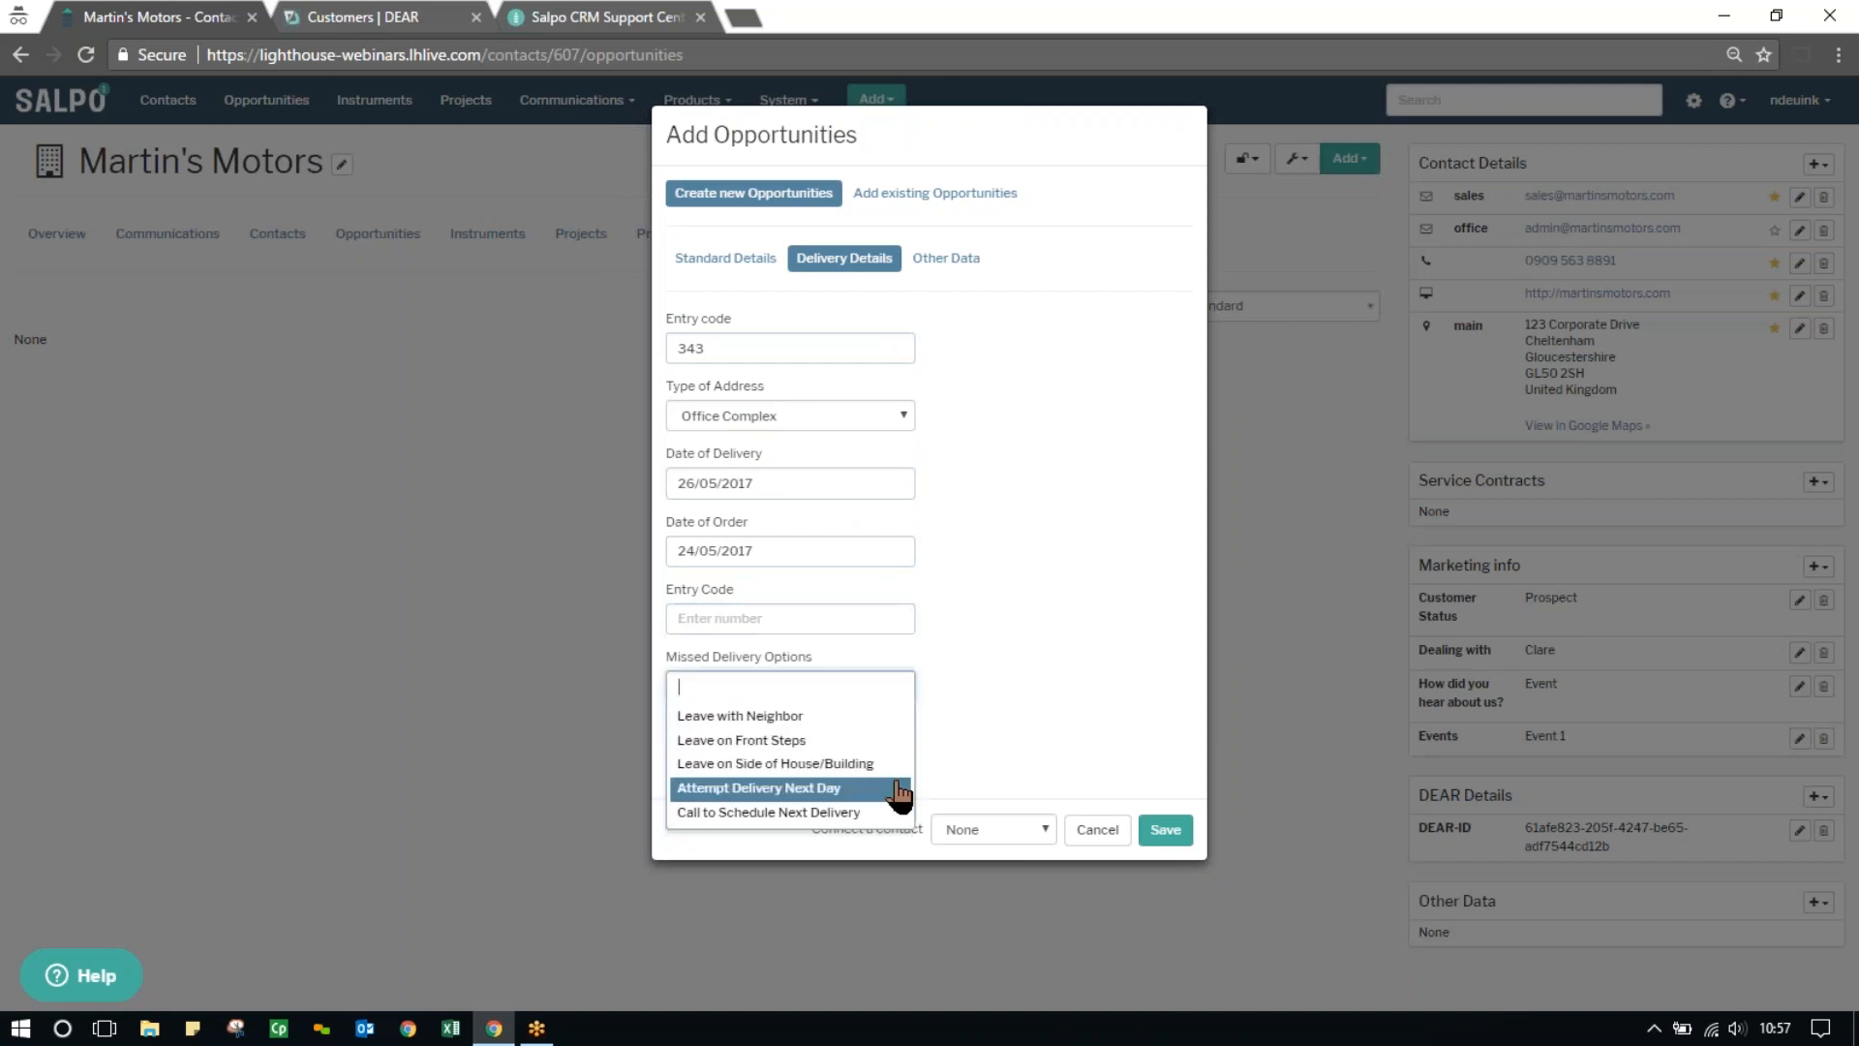
{"action": "left_click", "coordinate": [871, 765]}
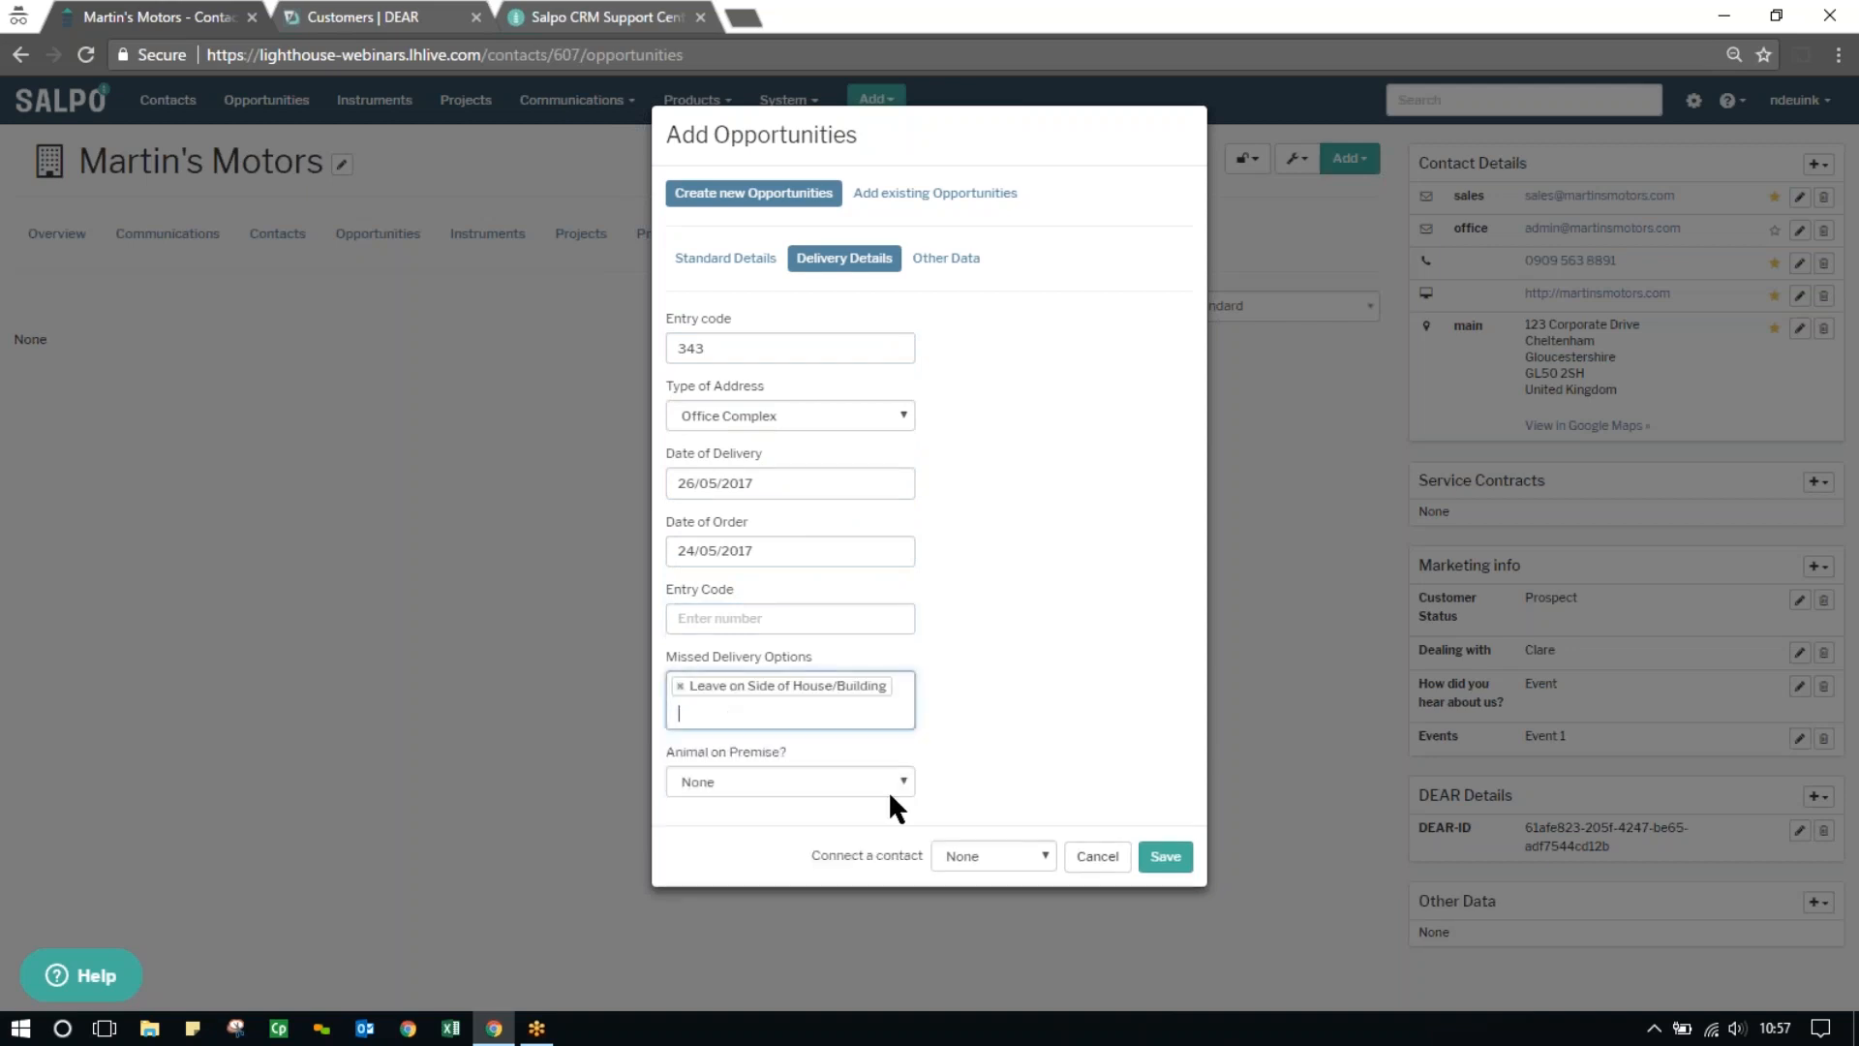
{"action": "left_click", "coordinate": [824, 780]}
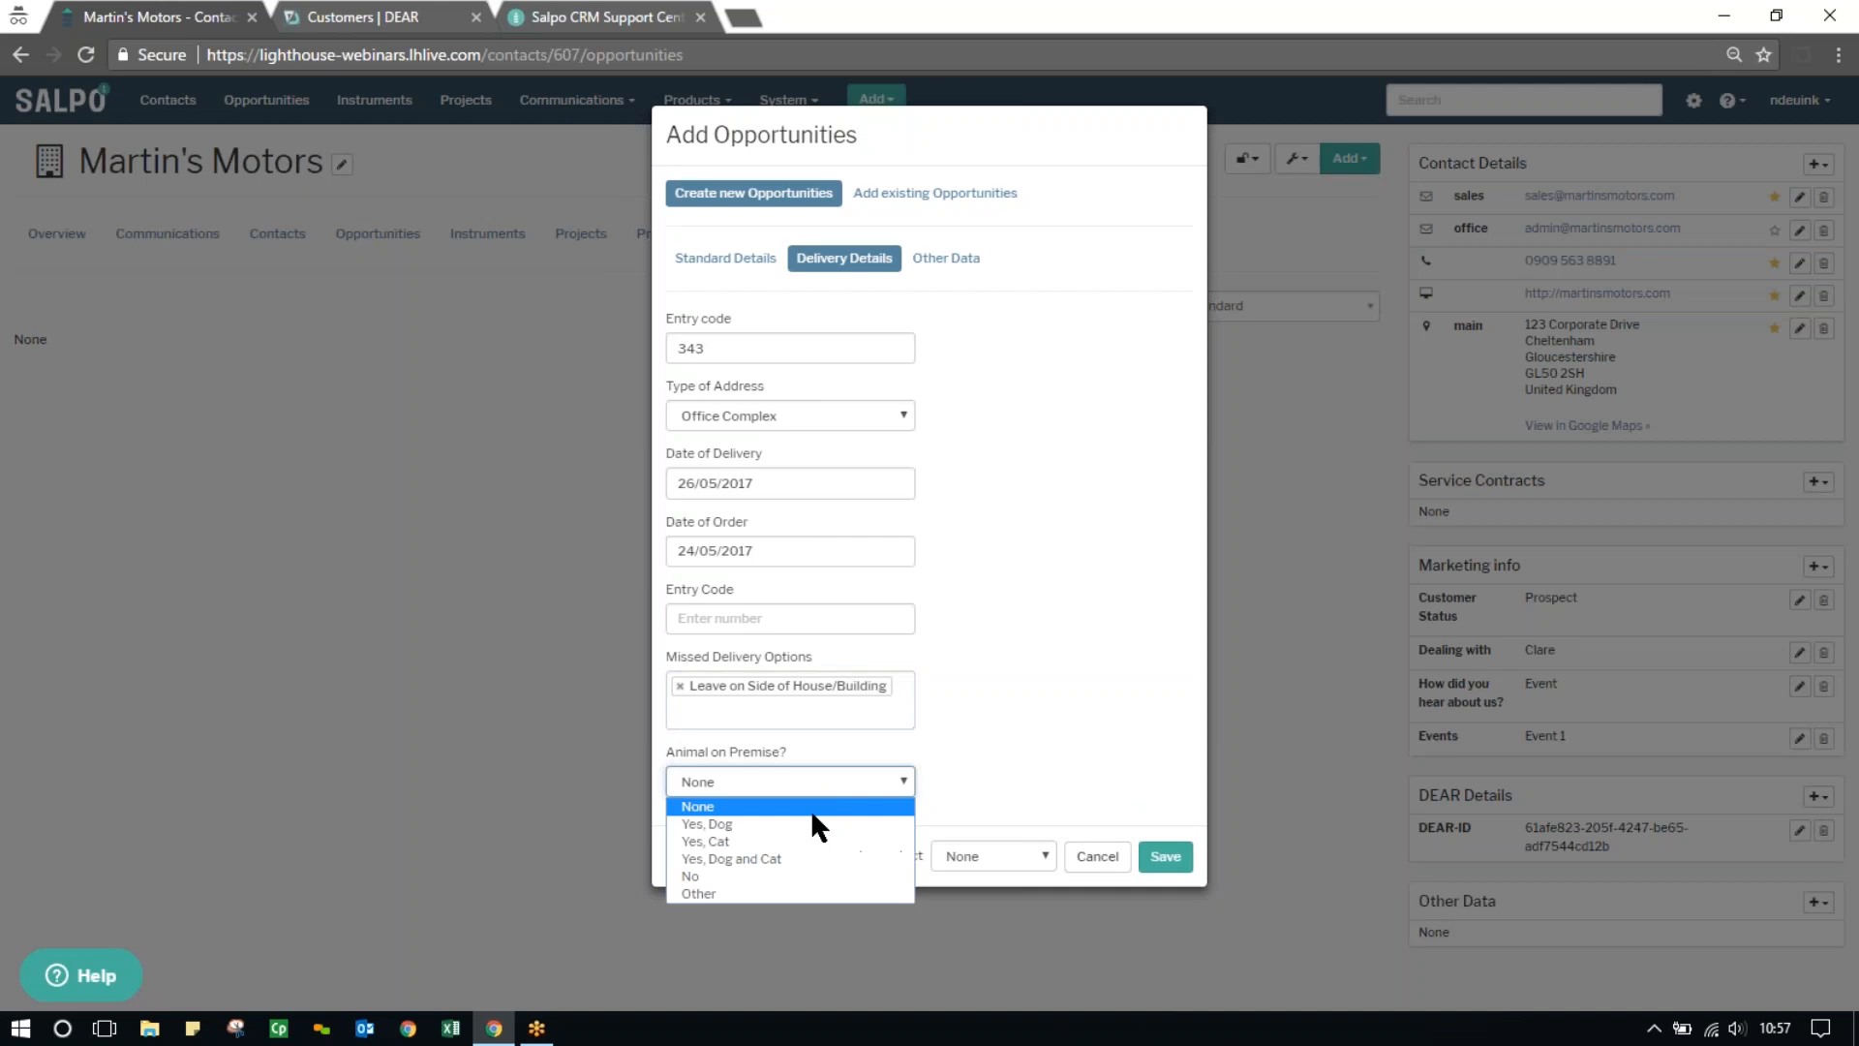
{"action": "left_click", "coordinate": [793, 862]}
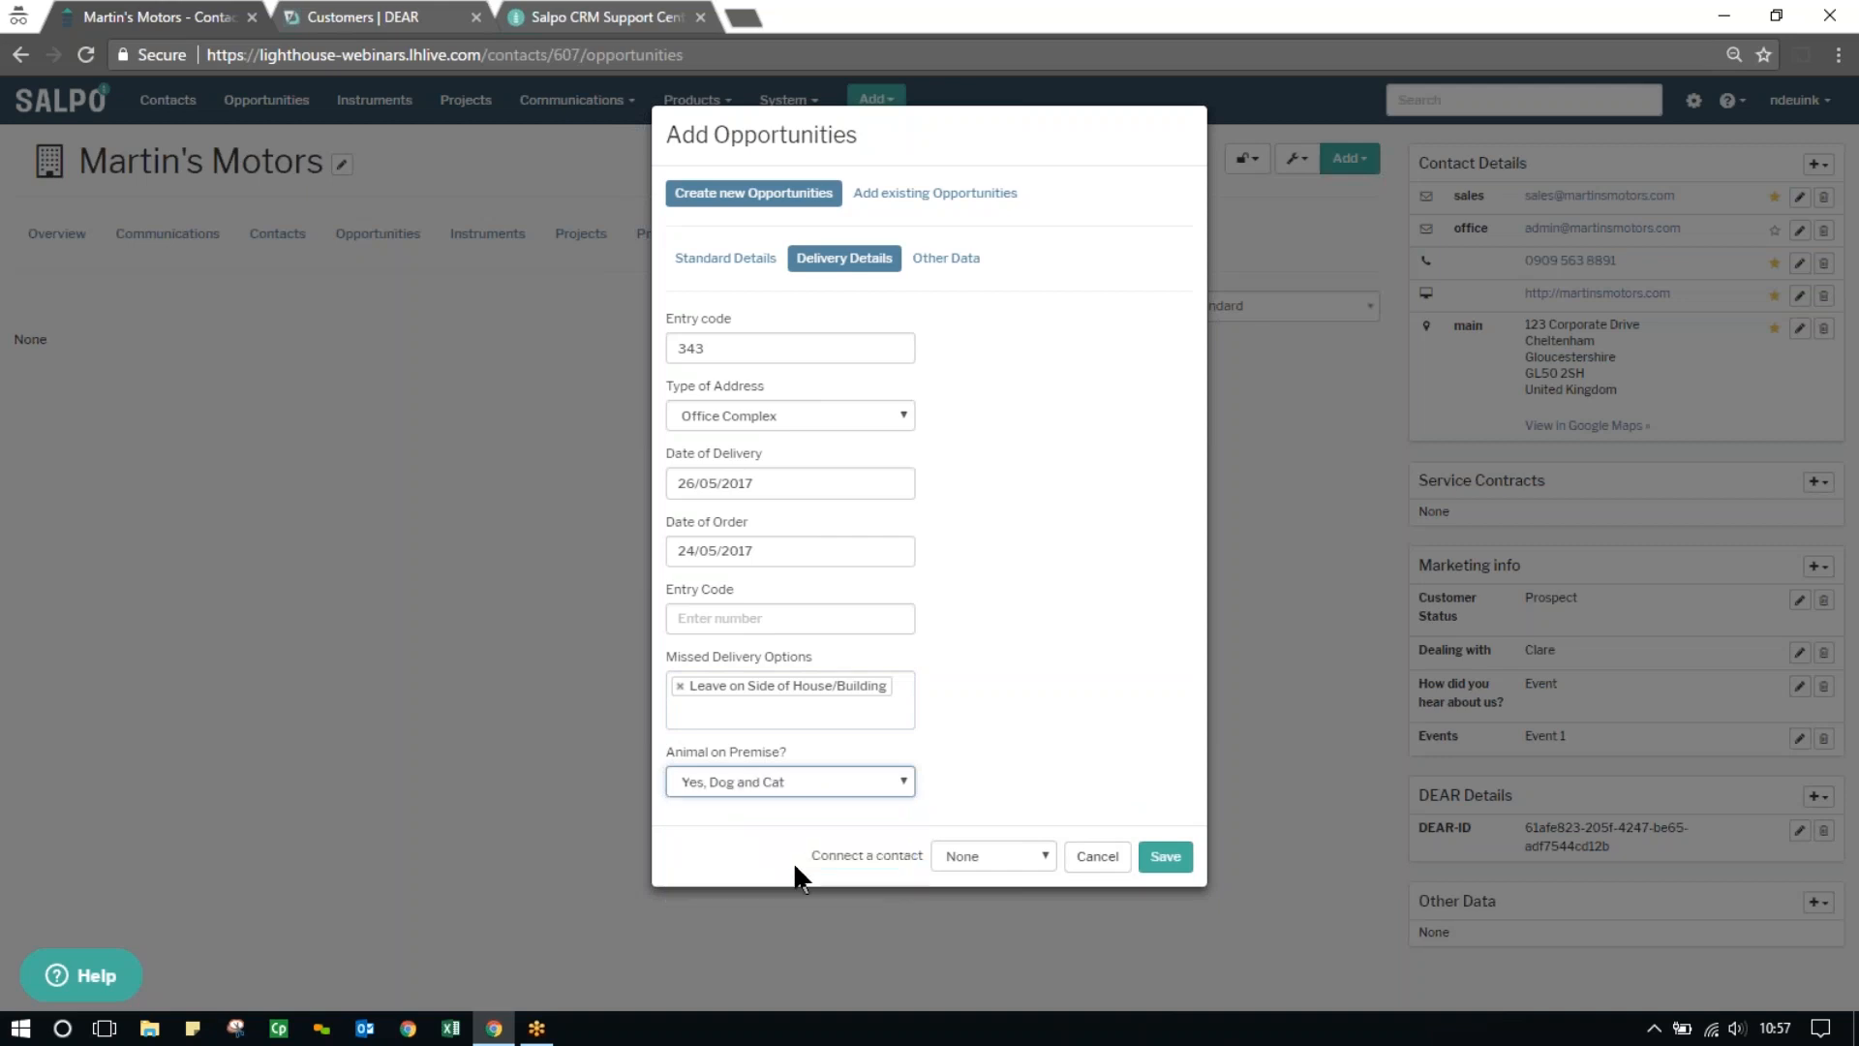
Set Ordered Previously to No under the other data and save the opportunity with an Individual contact to connect
{"action": "left_click", "coordinate": [953, 257]}
{"action": "left_click", "coordinate": [742, 345]}
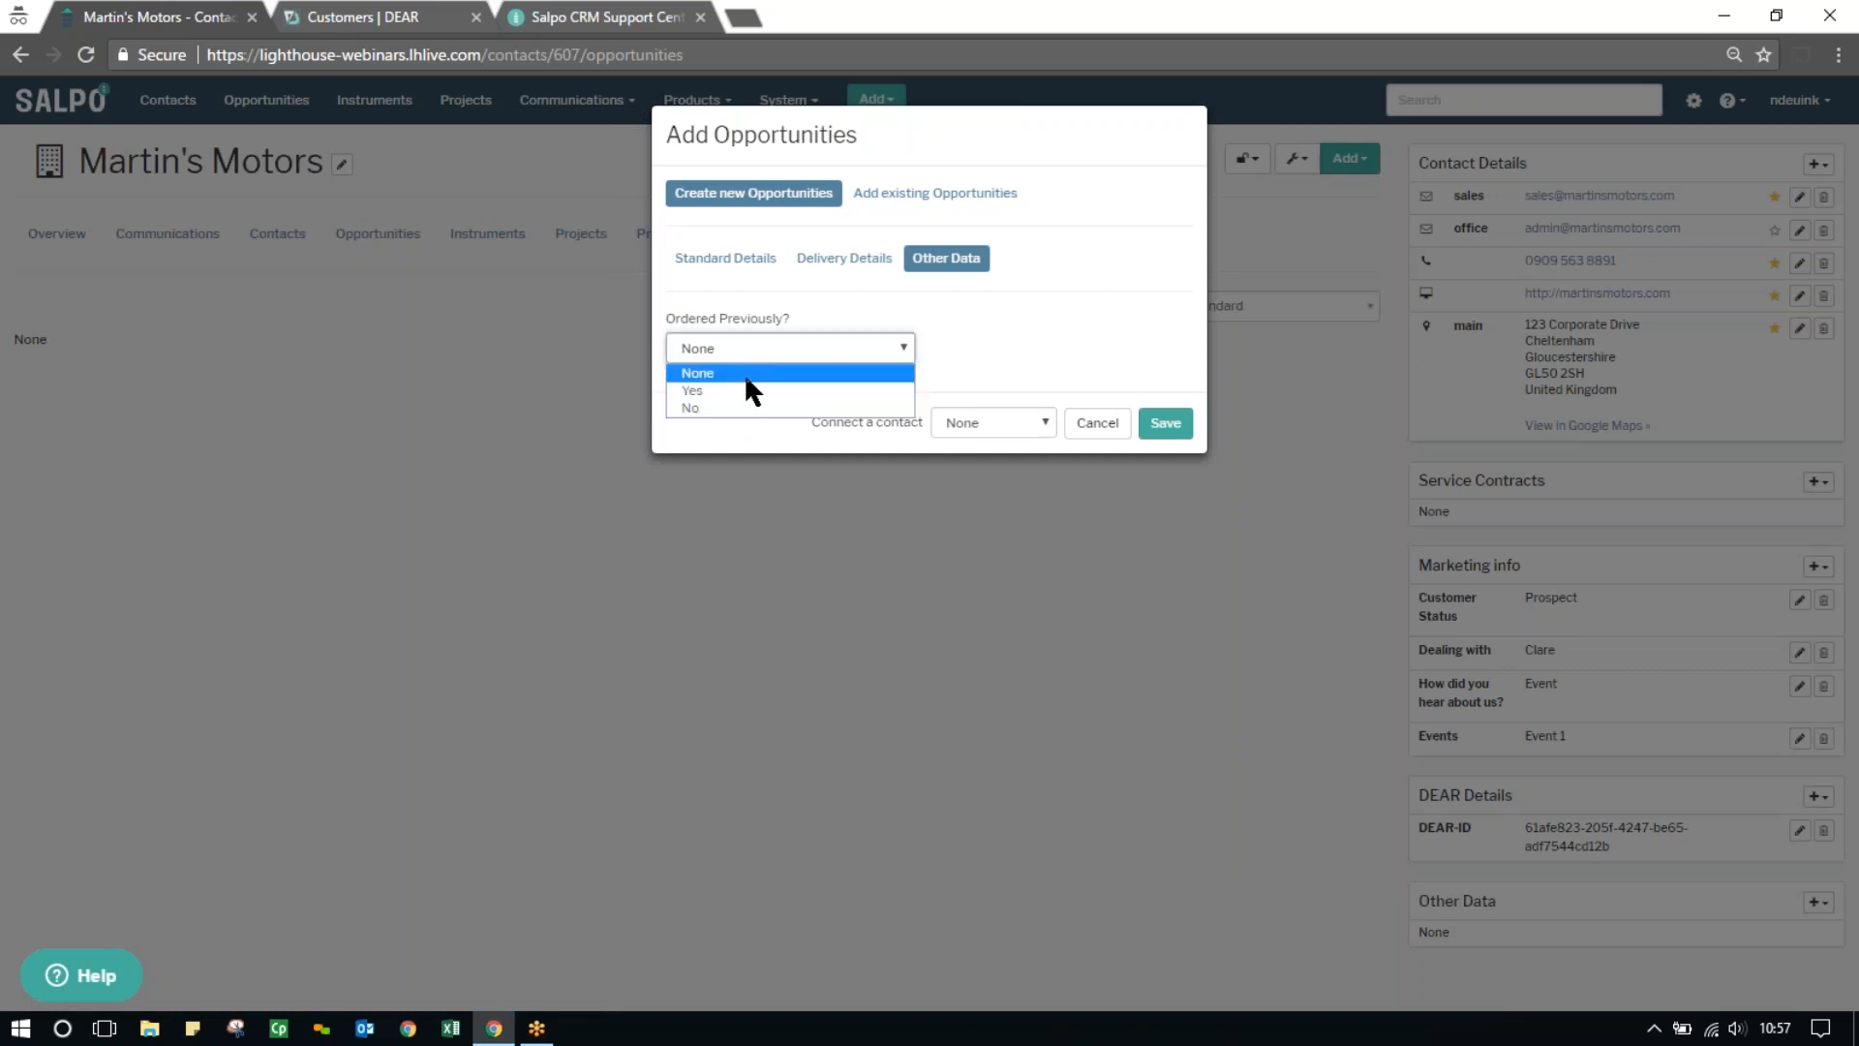
{"action": "left_click", "coordinate": [745, 409]}
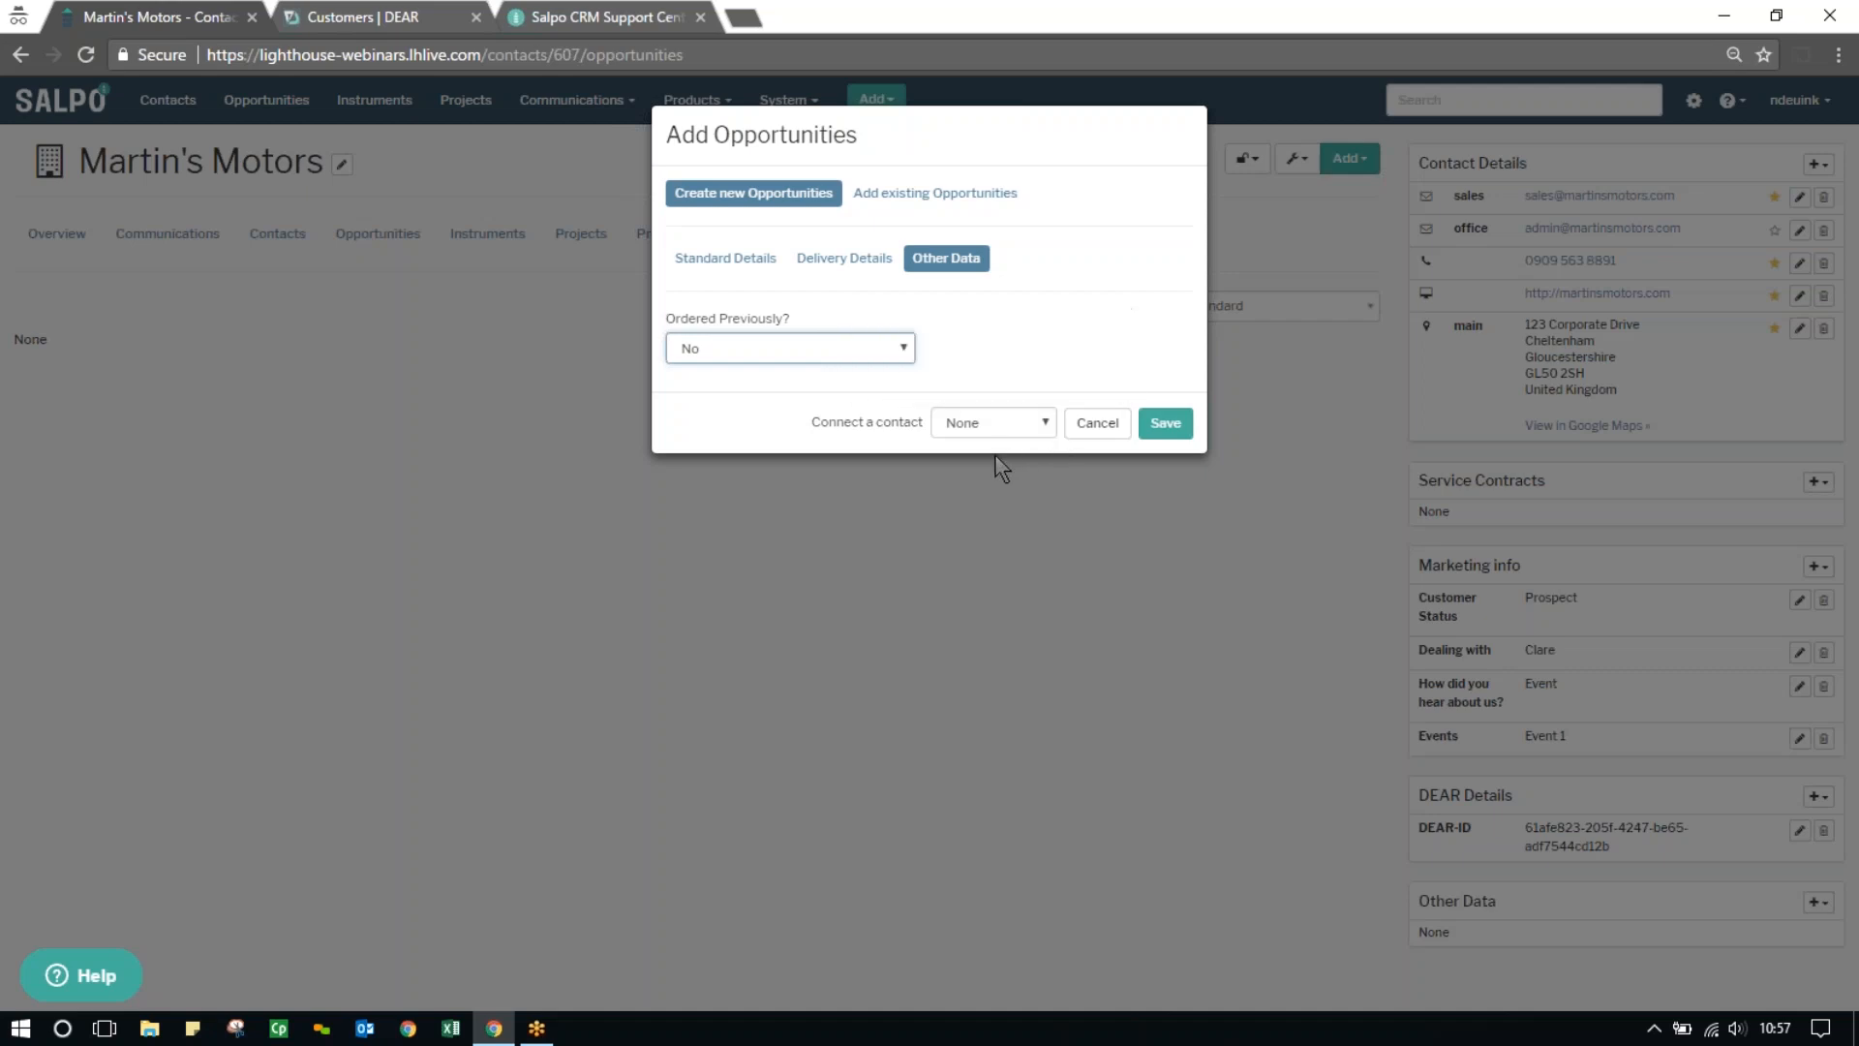
{"action": "left_click", "coordinate": [1043, 421]}
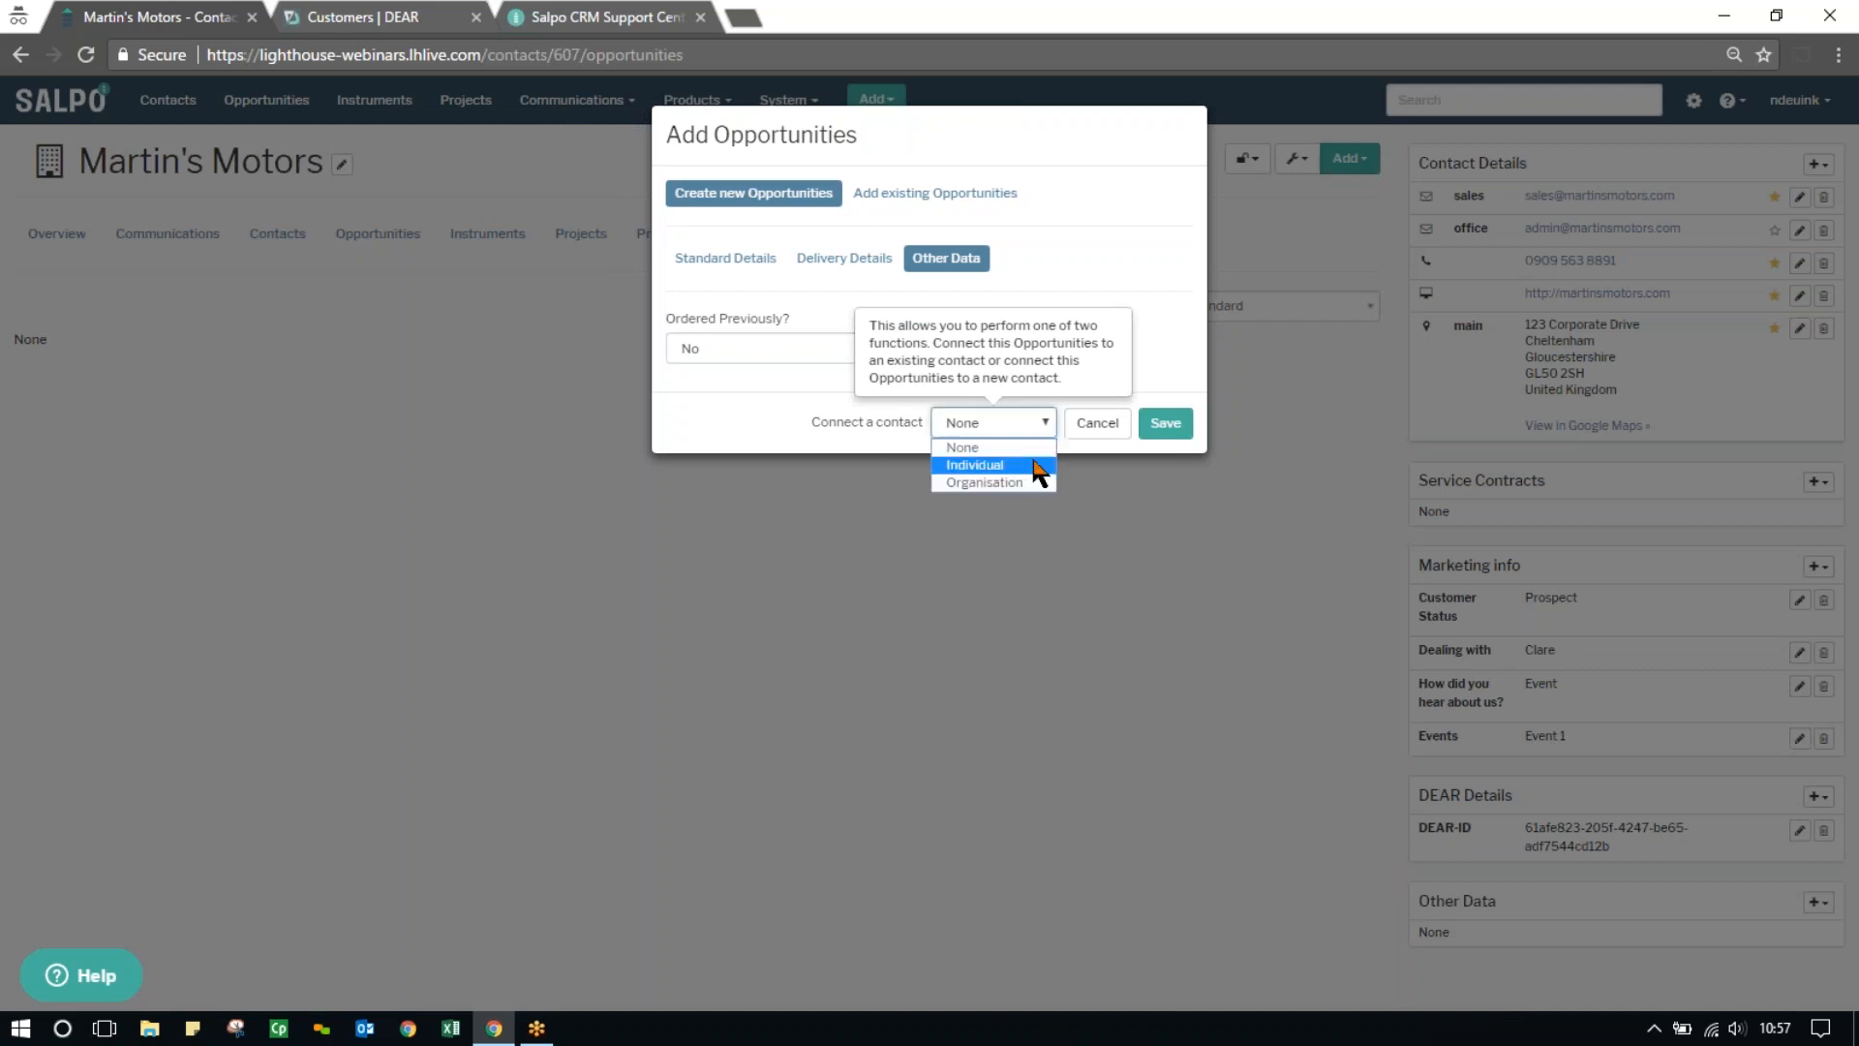
{"action": "left_click", "coordinate": [1043, 467]}
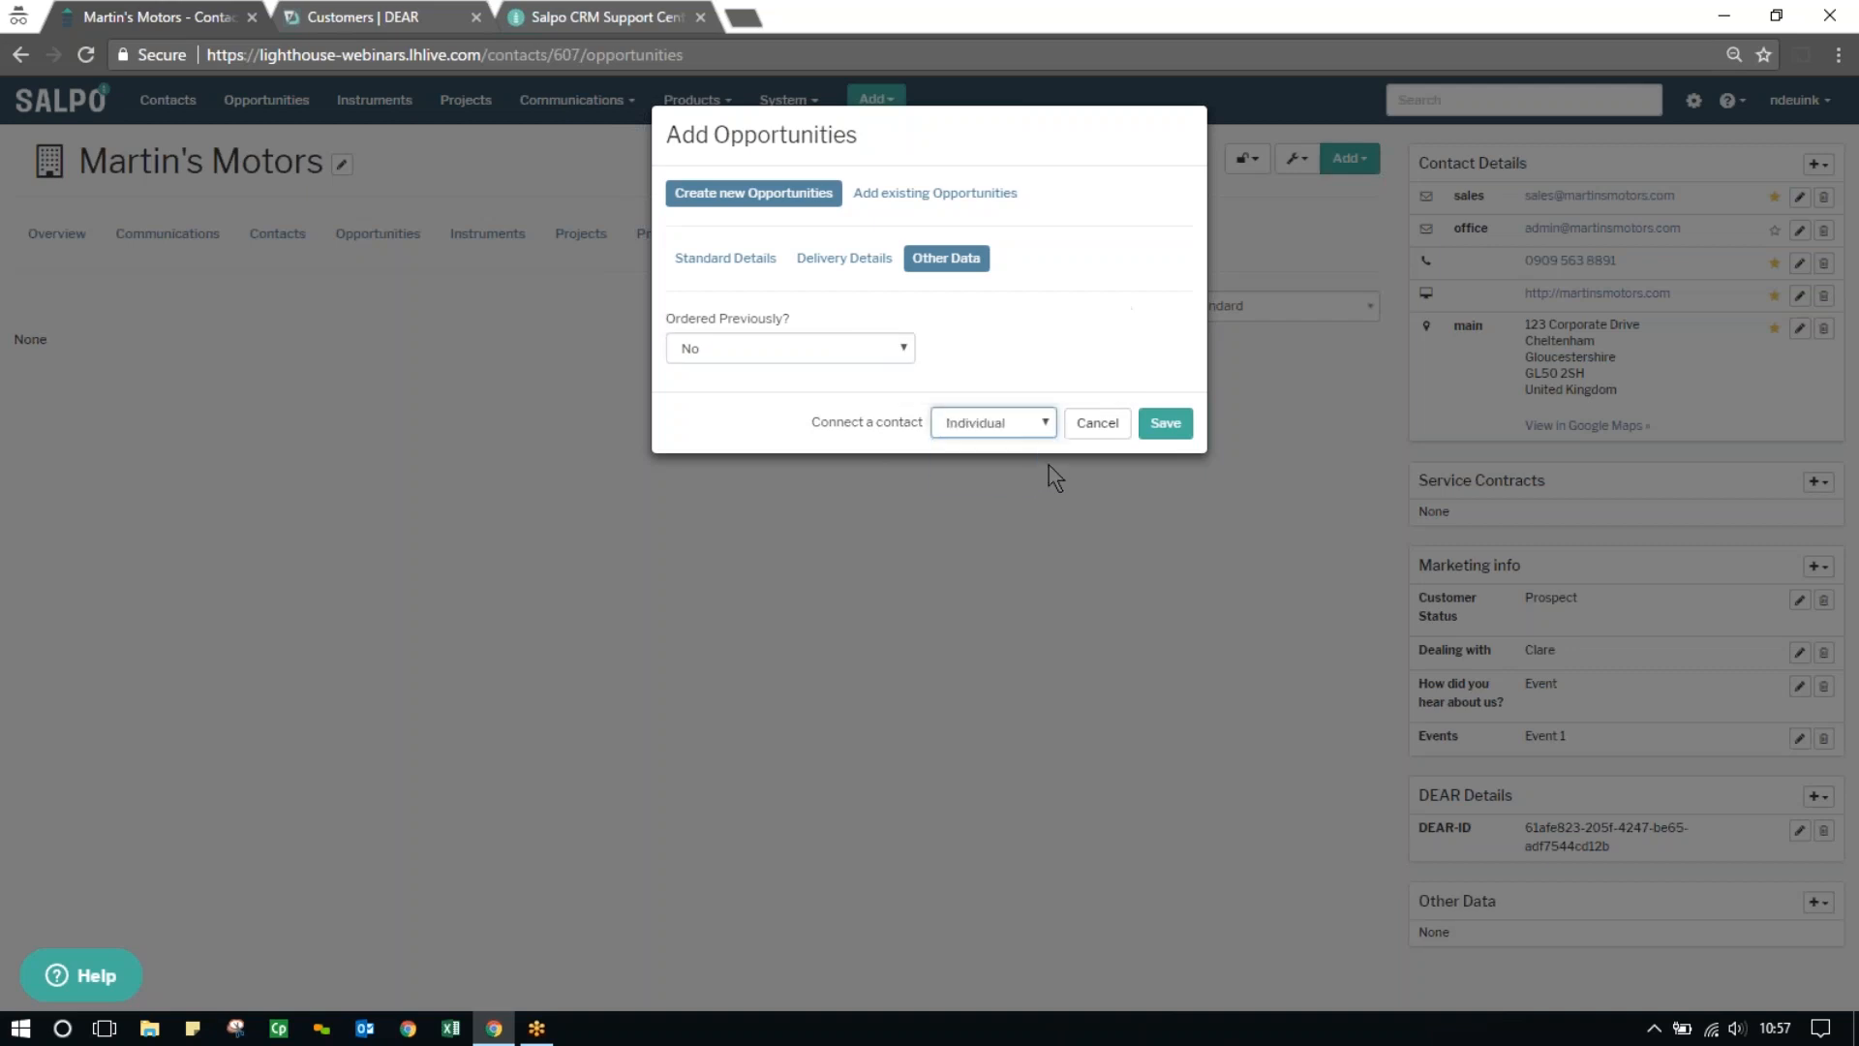
{"action": "left_click", "coordinate": [1168, 427]}
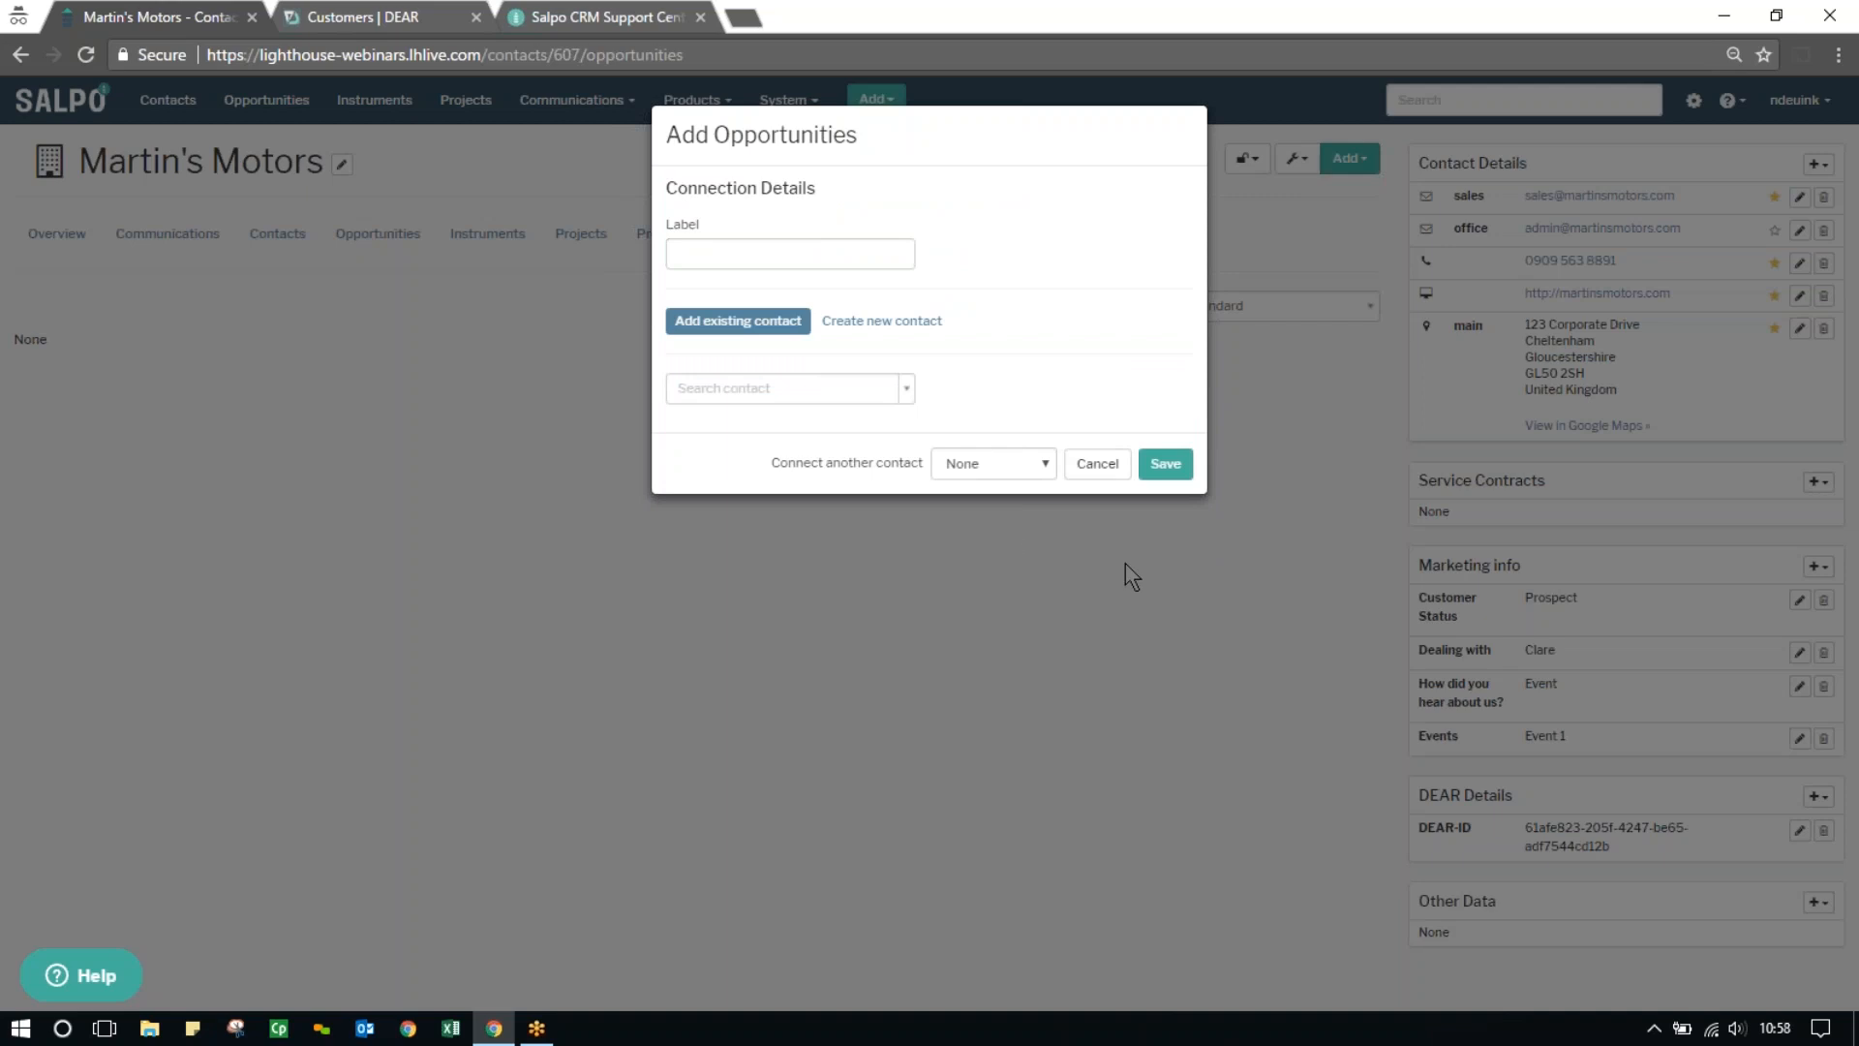
Connect the existing individual contact who is Martin's Motors' finance director, label the connection Finance Director, and save
{"action": "left_click", "coordinate": [749, 253]}
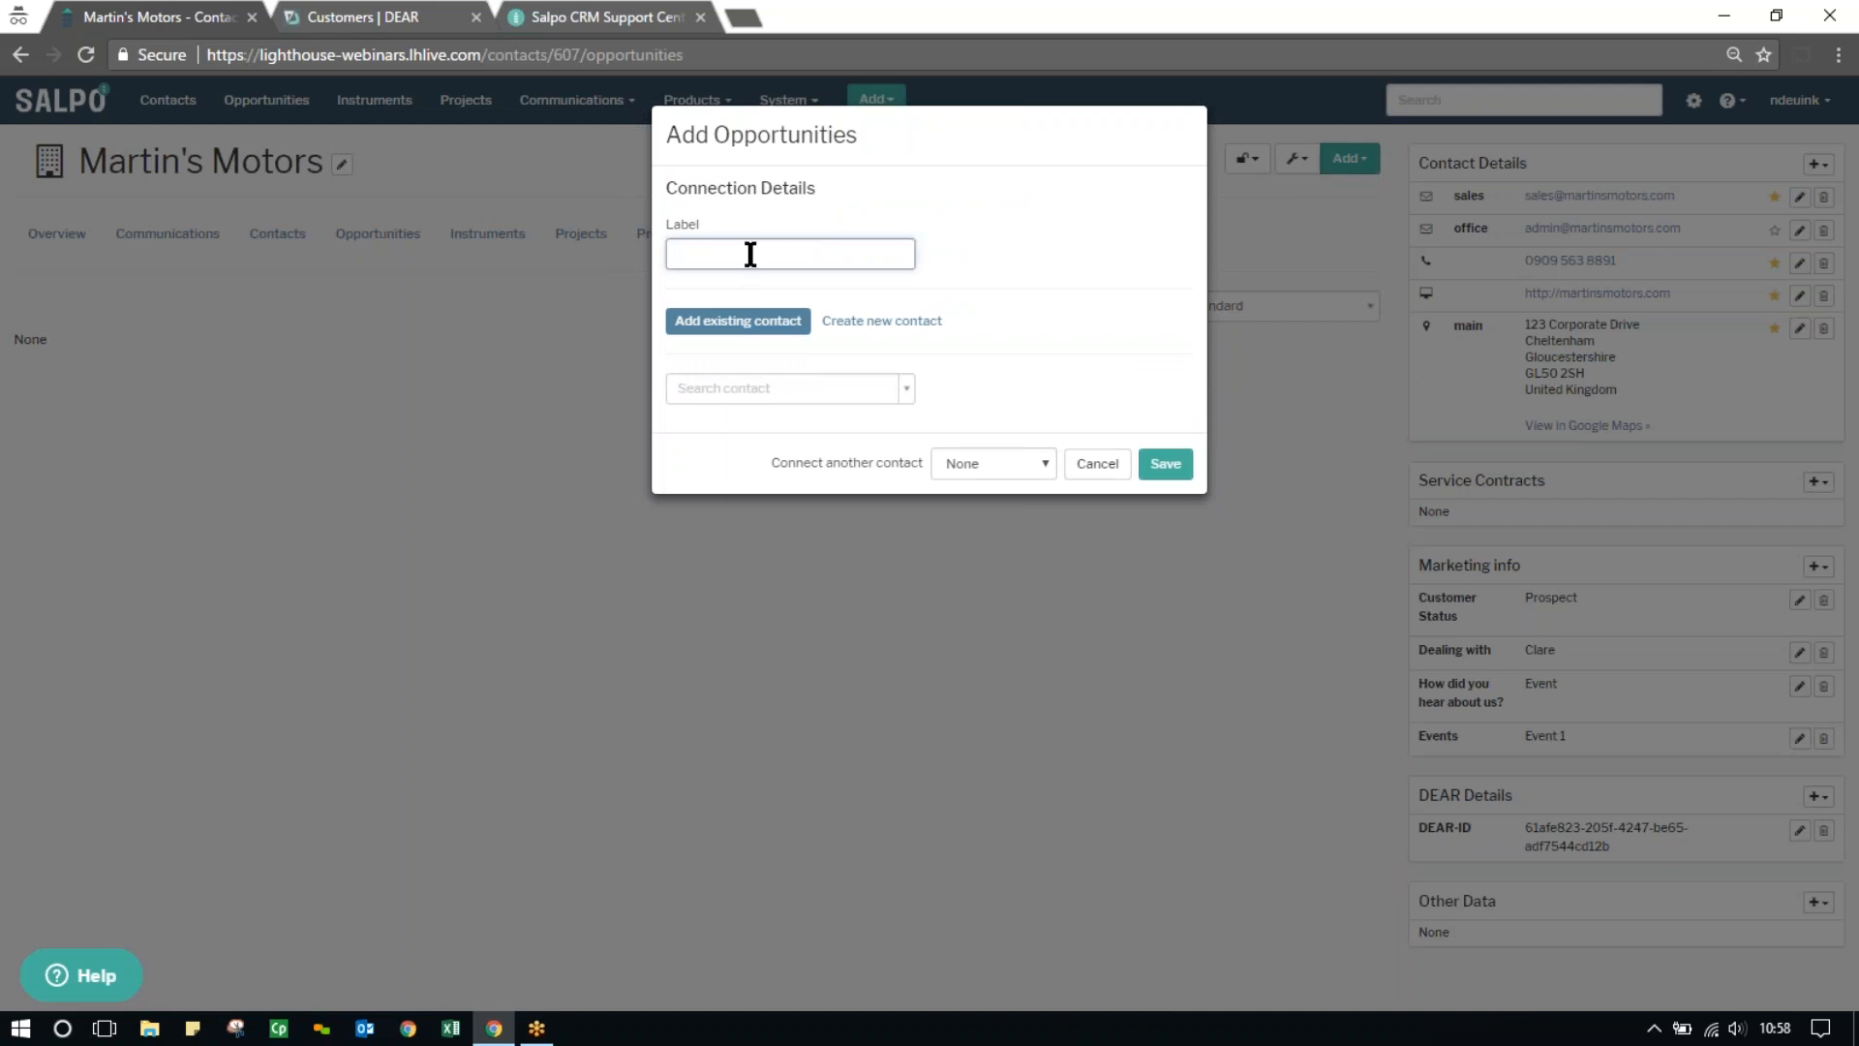
{"action": "type", "text": "Fia"}
{"action": "key", "text": "BackSpace"}
{"action": "type", "text": "nance Director"}
{"action": "left_click", "coordinate": [786, 388]}
{"action": "type", "text": "mat"}
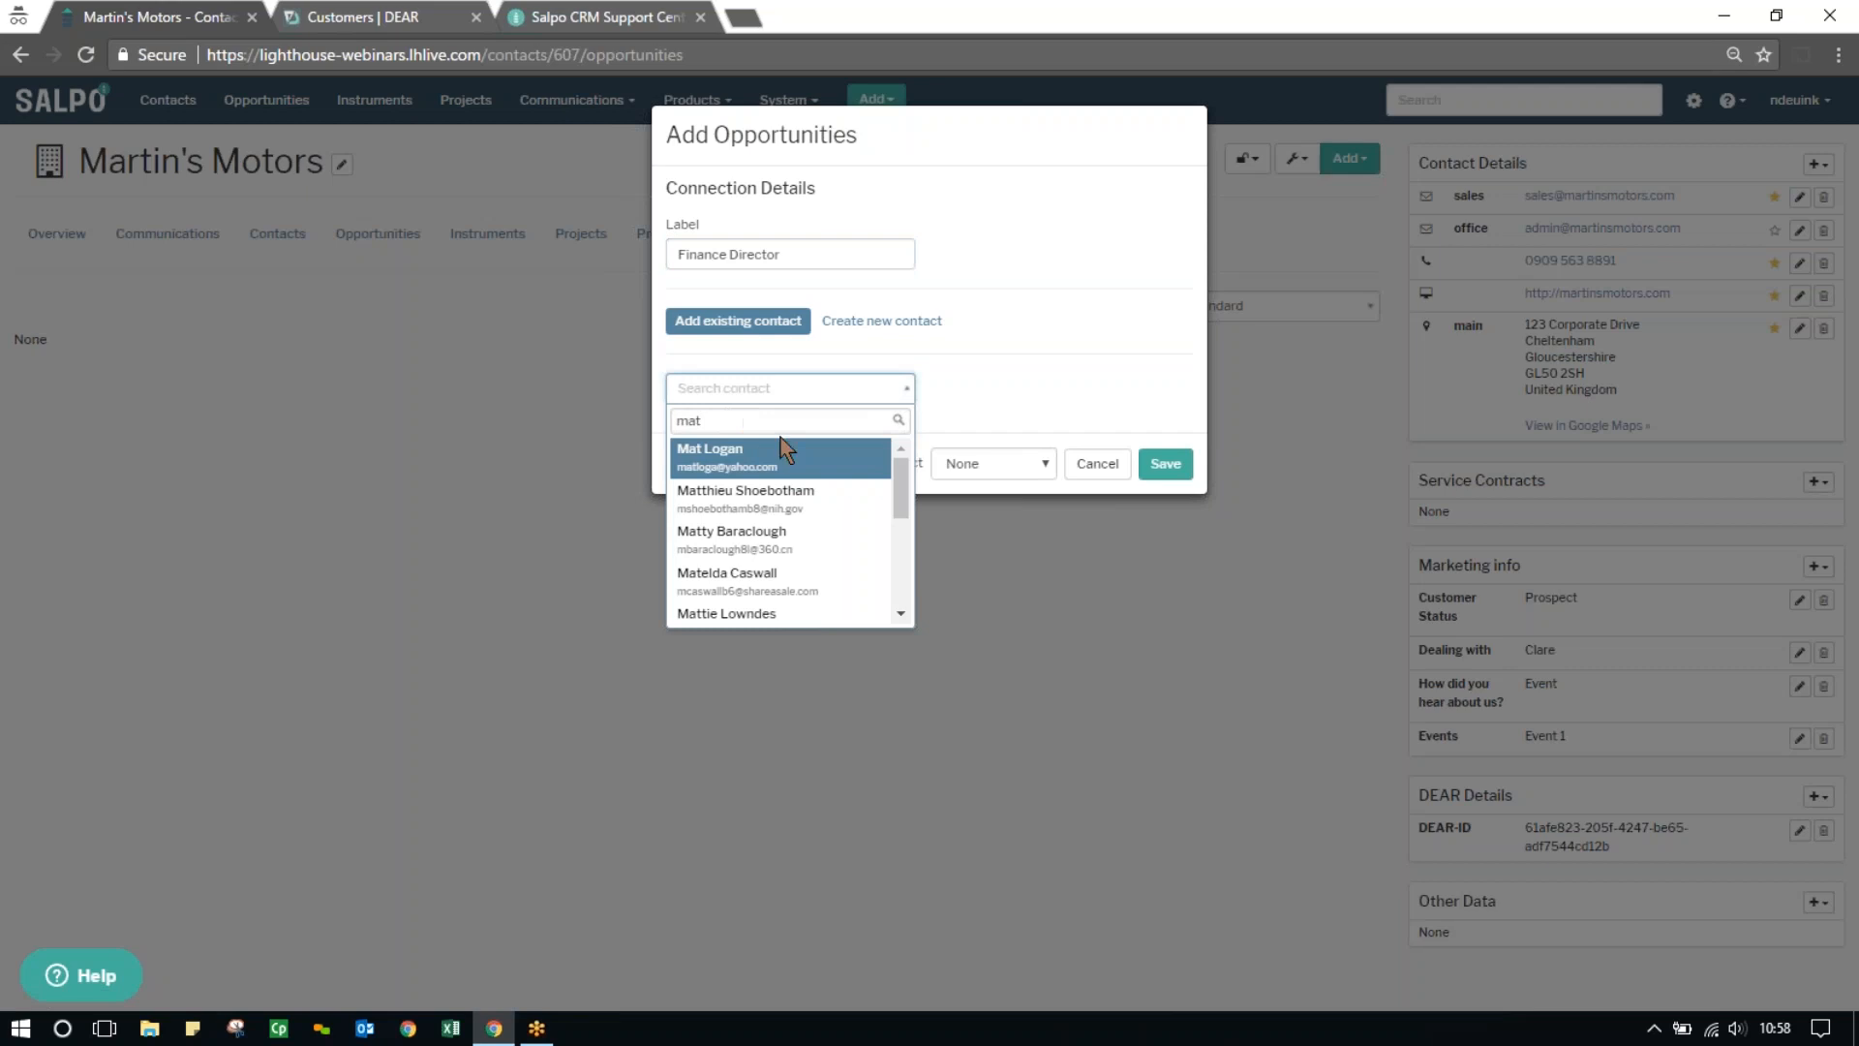
{"action": "left_click", "coordinate": [757, 474]}
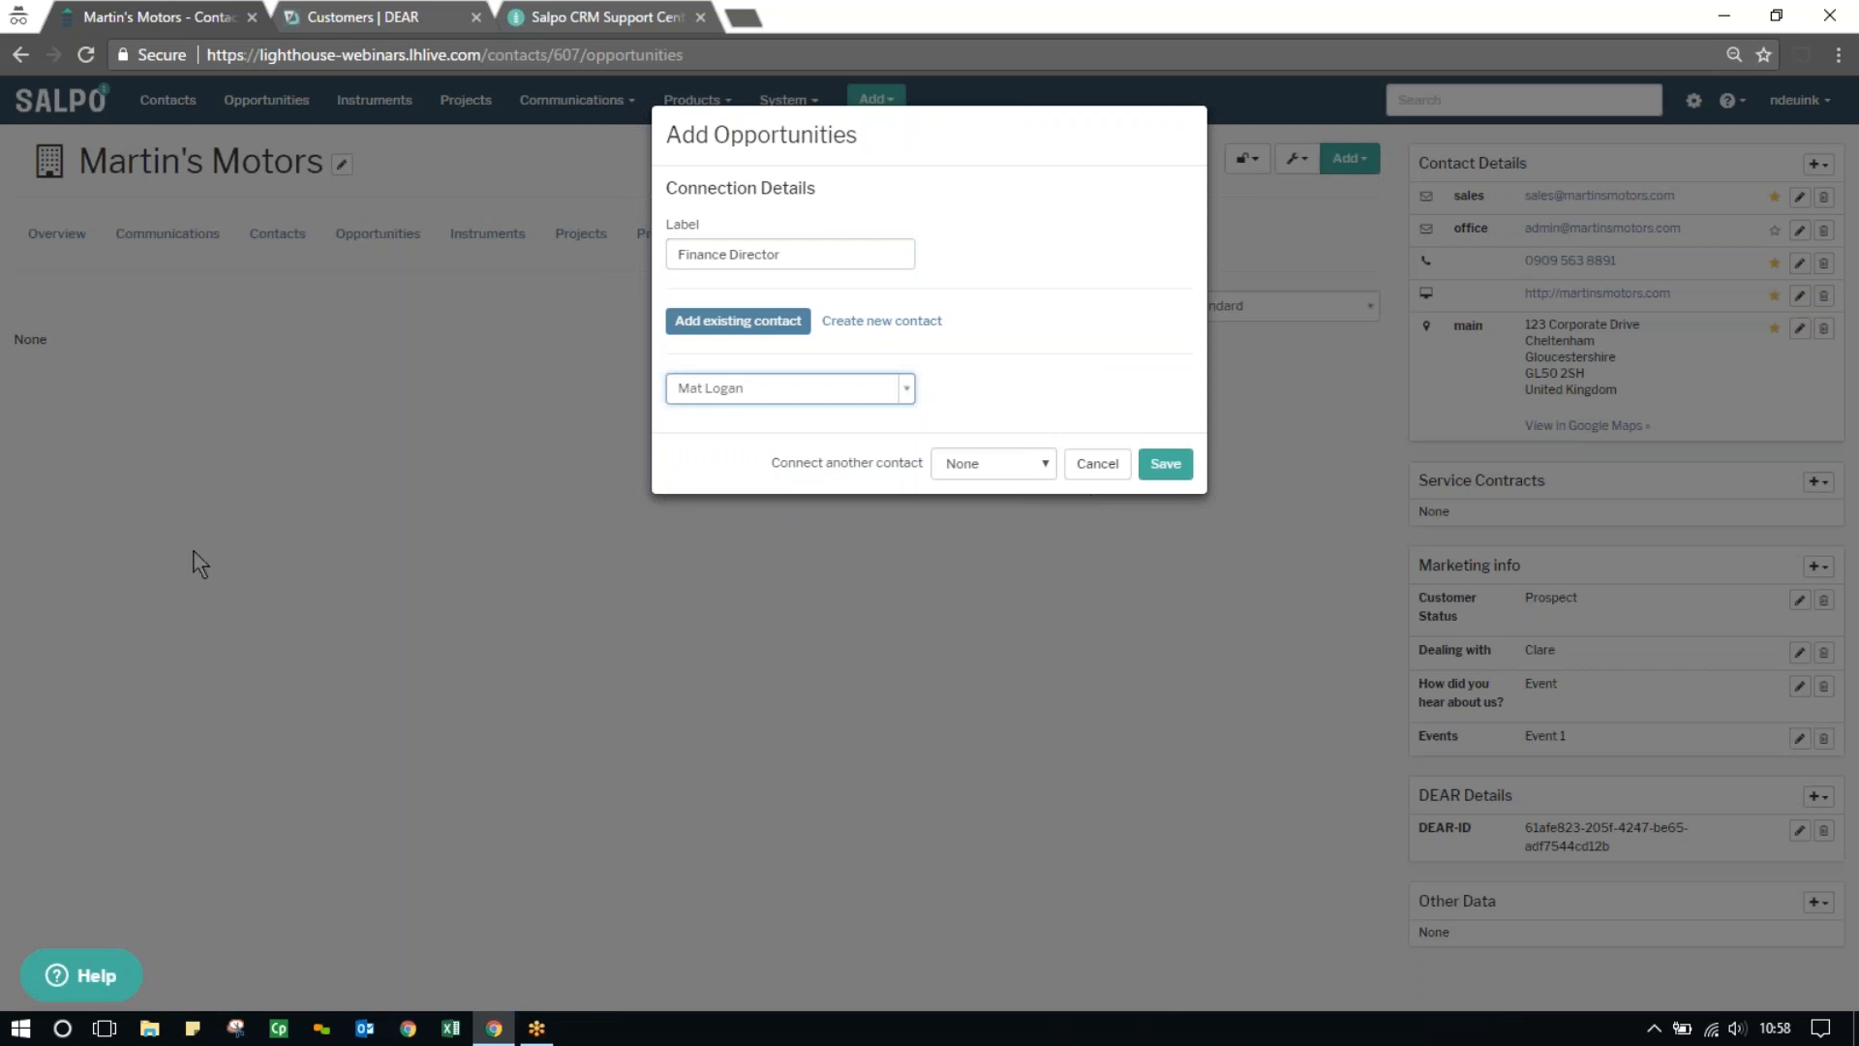
{"action": "left_click", "coordinate": [1166, 464]}
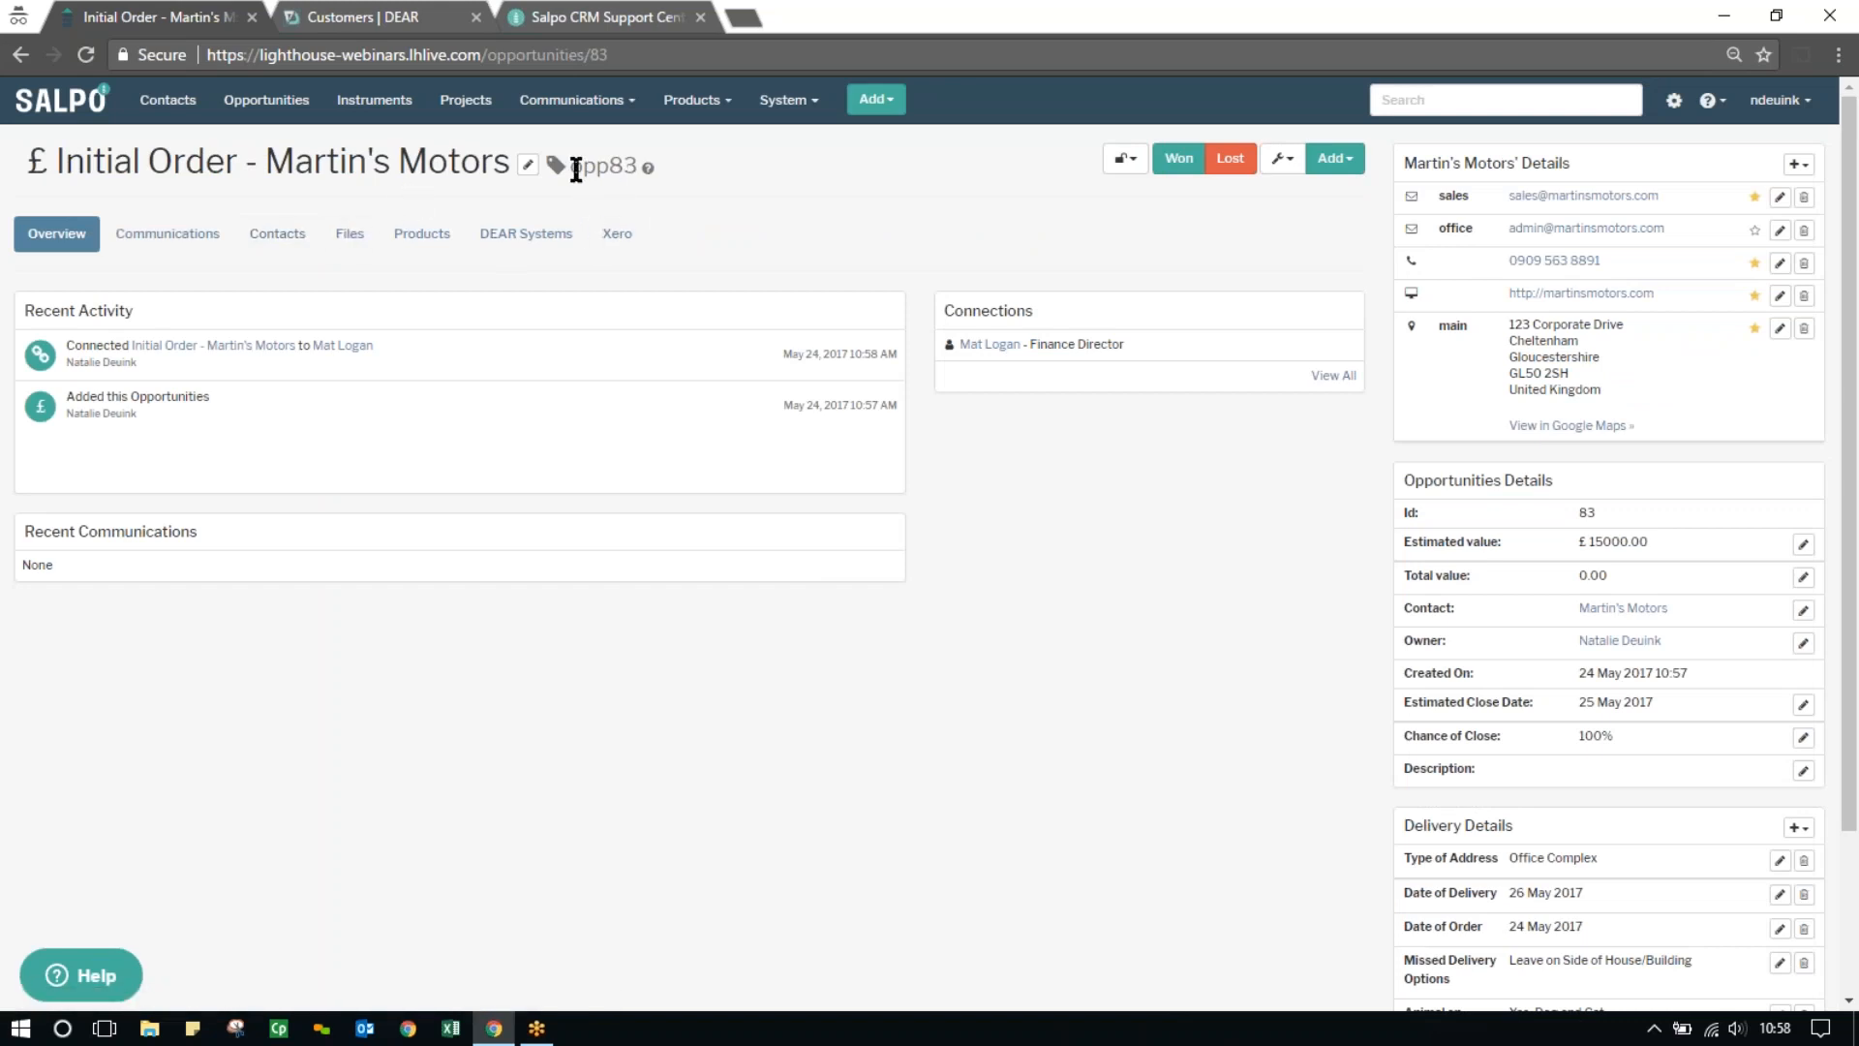
Review the opportunity's tag and add options, check the people employed by Martin's Motors, and return to the Initial Order opportunity
{"action": "left_click_drag", "start_coordinate": [571, 170], "coordinate": [637, 169]}
{"action": "left_click", "coordinate": [1333, 161]}
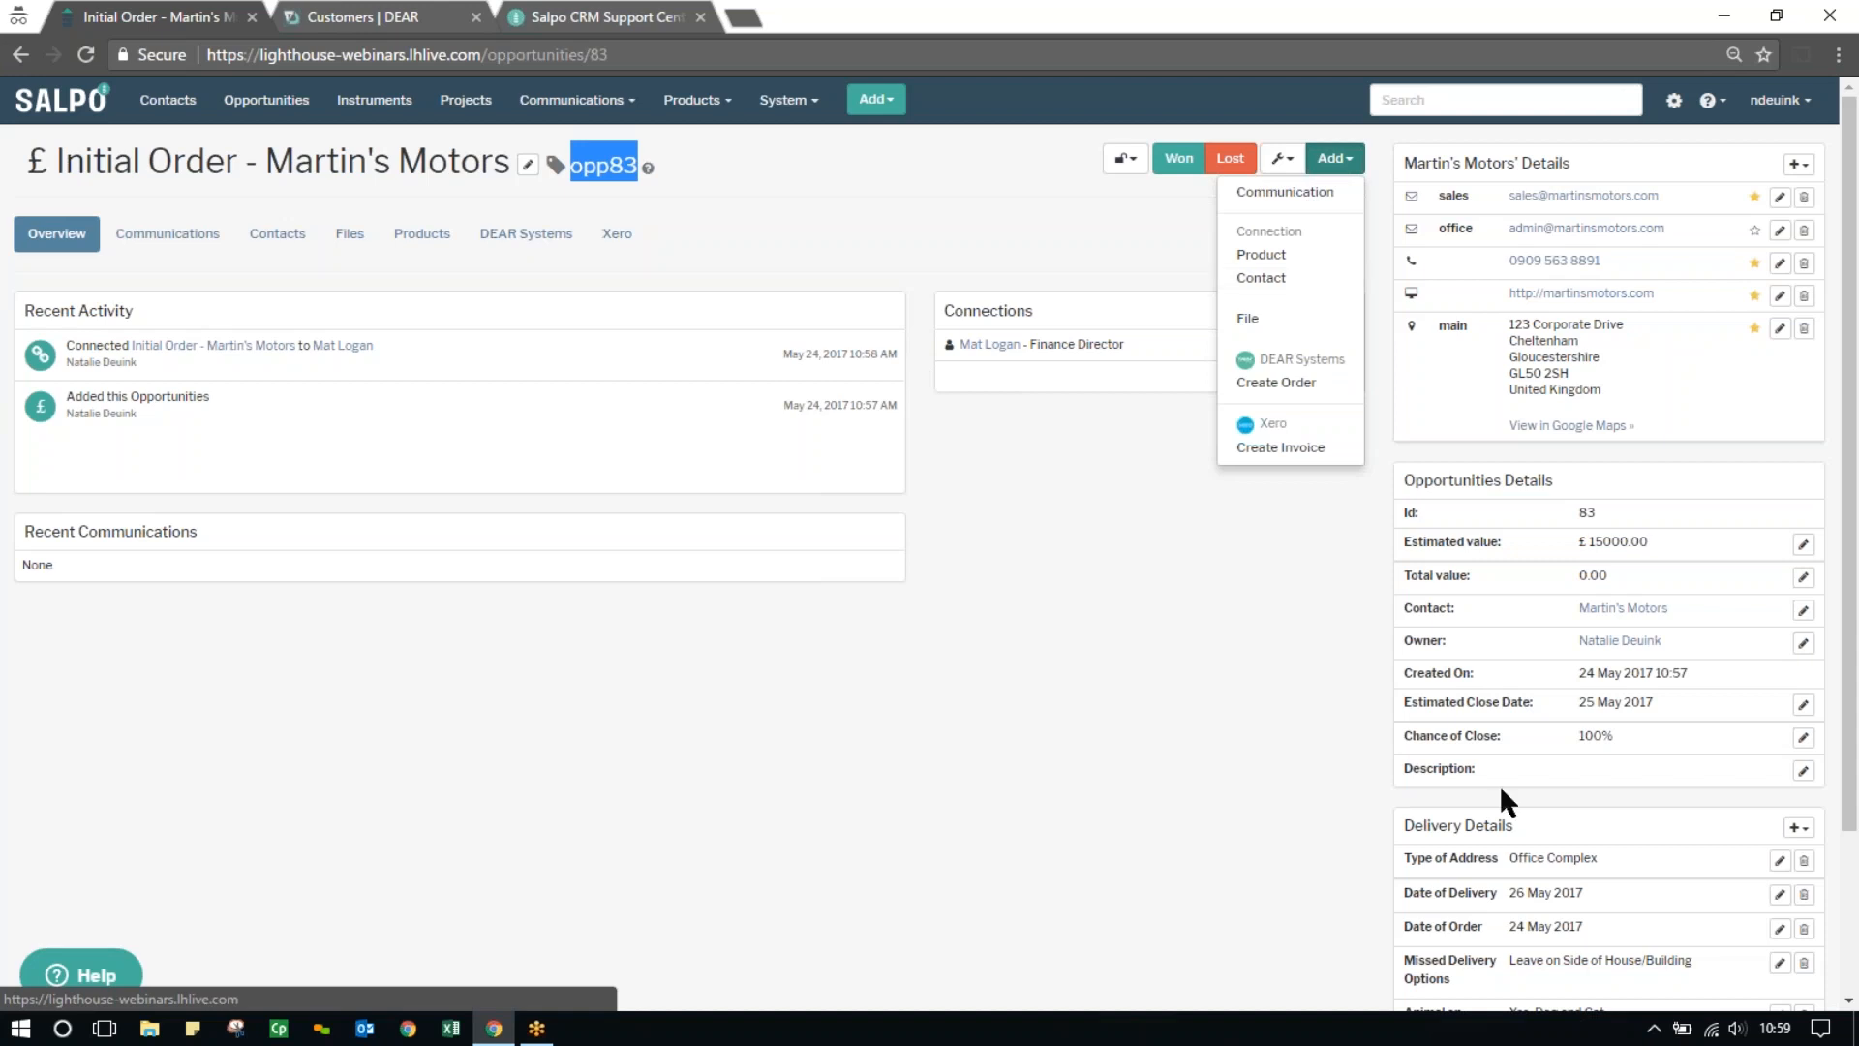
{"action": "left_click", "coordinate": [1626, 609]}
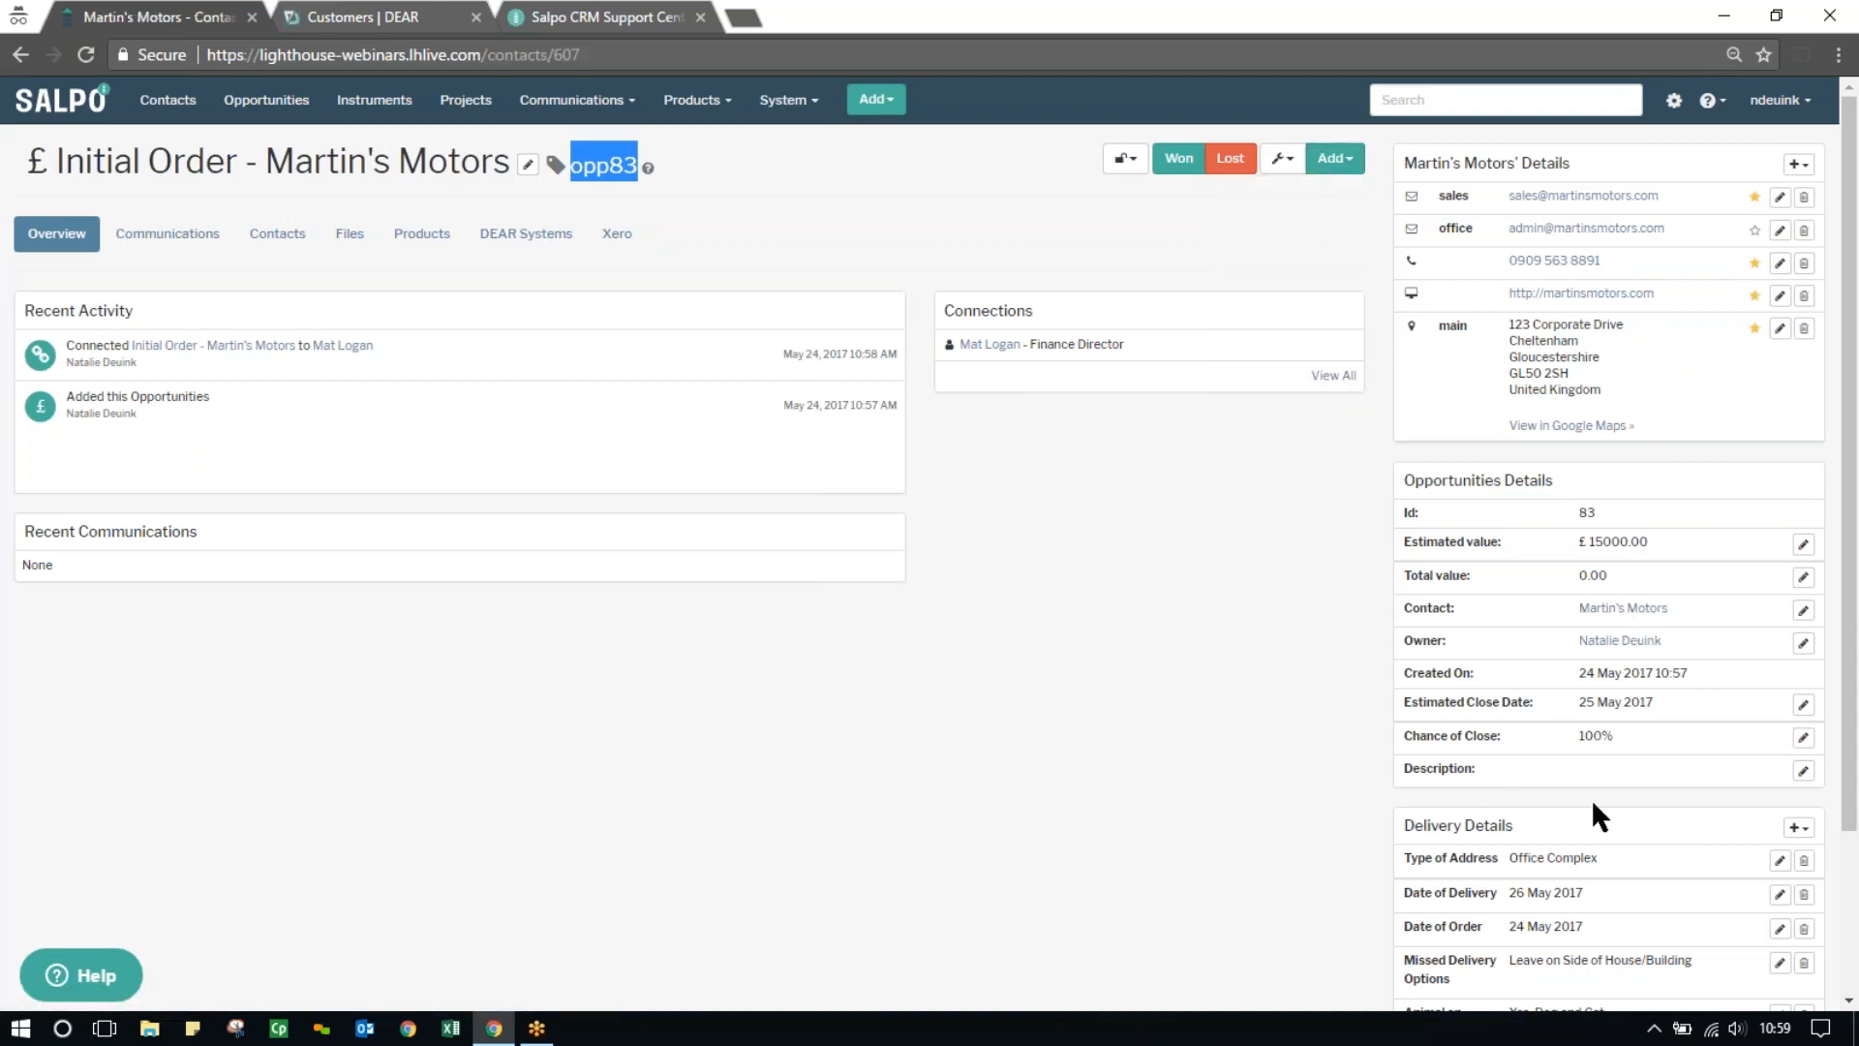
{"action": "left_click", "coordinate": [1319, 373]}
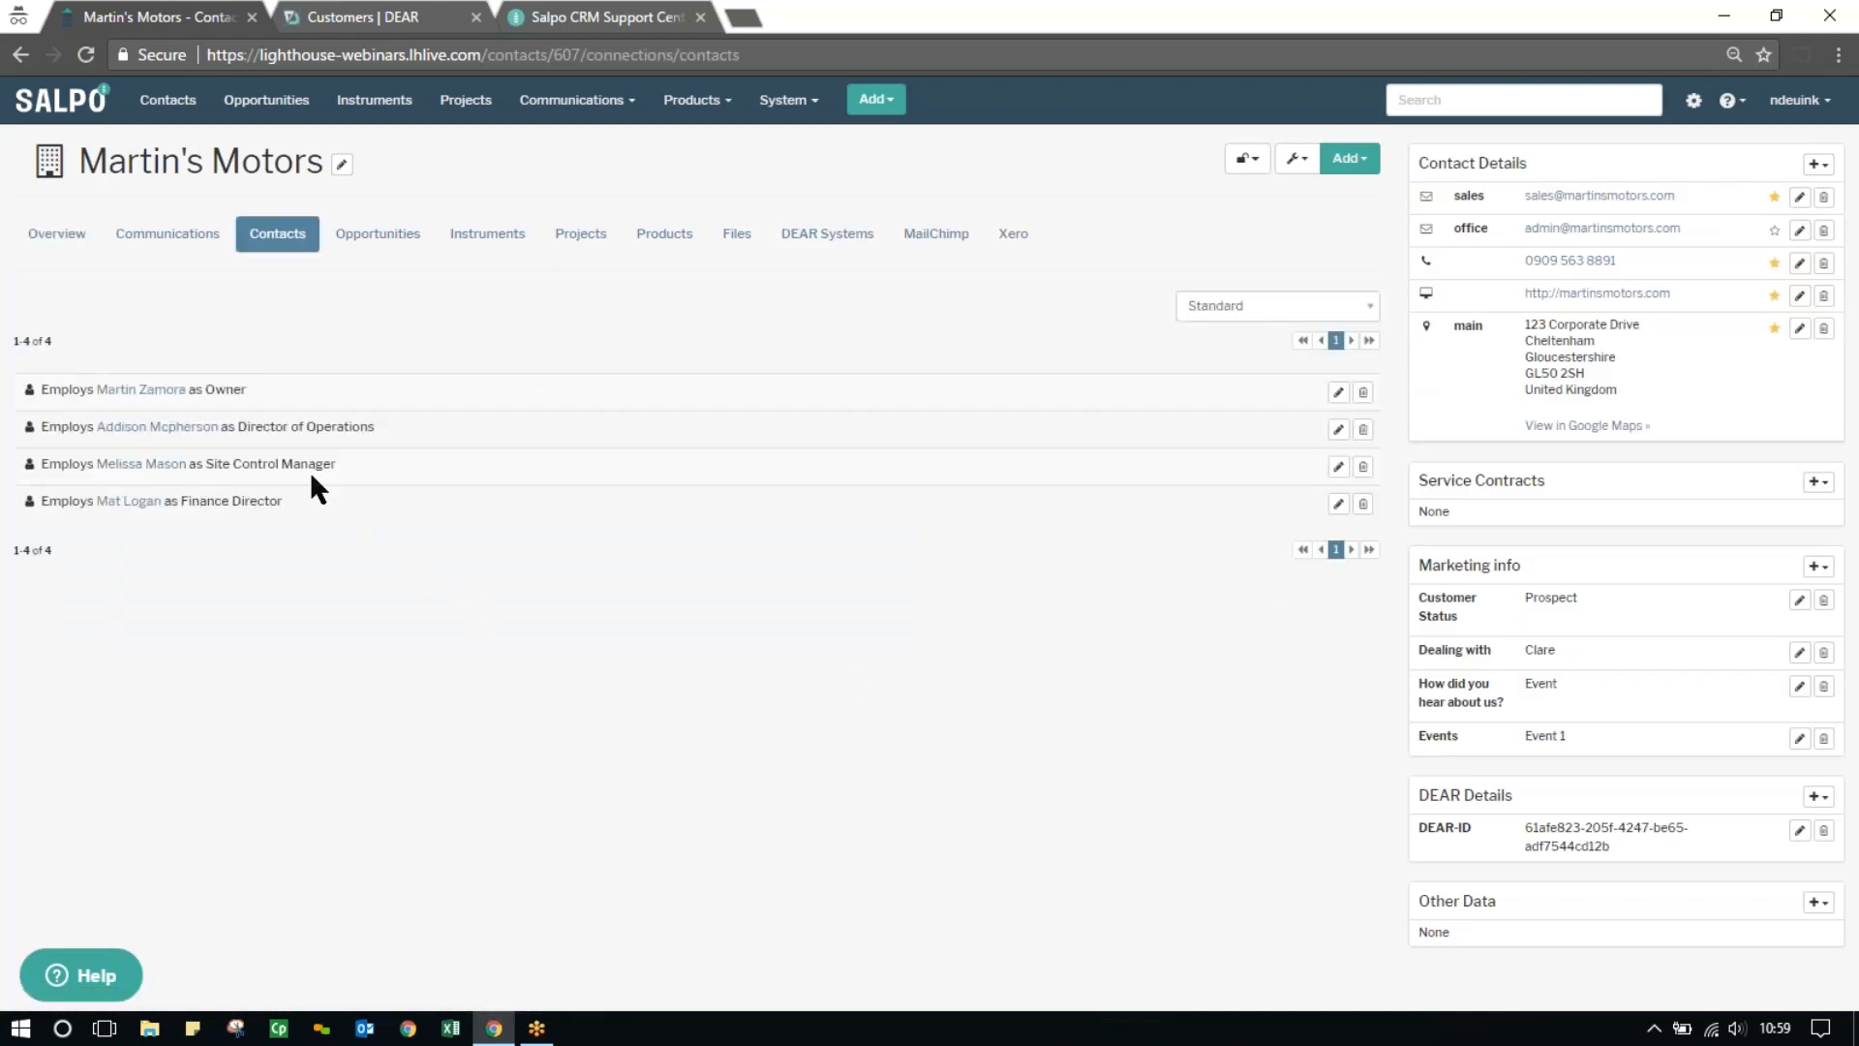
{"action": "left_click", "coordinate": [392, 240]}
{"action": "left_click", "coordinate": [160, 422]}
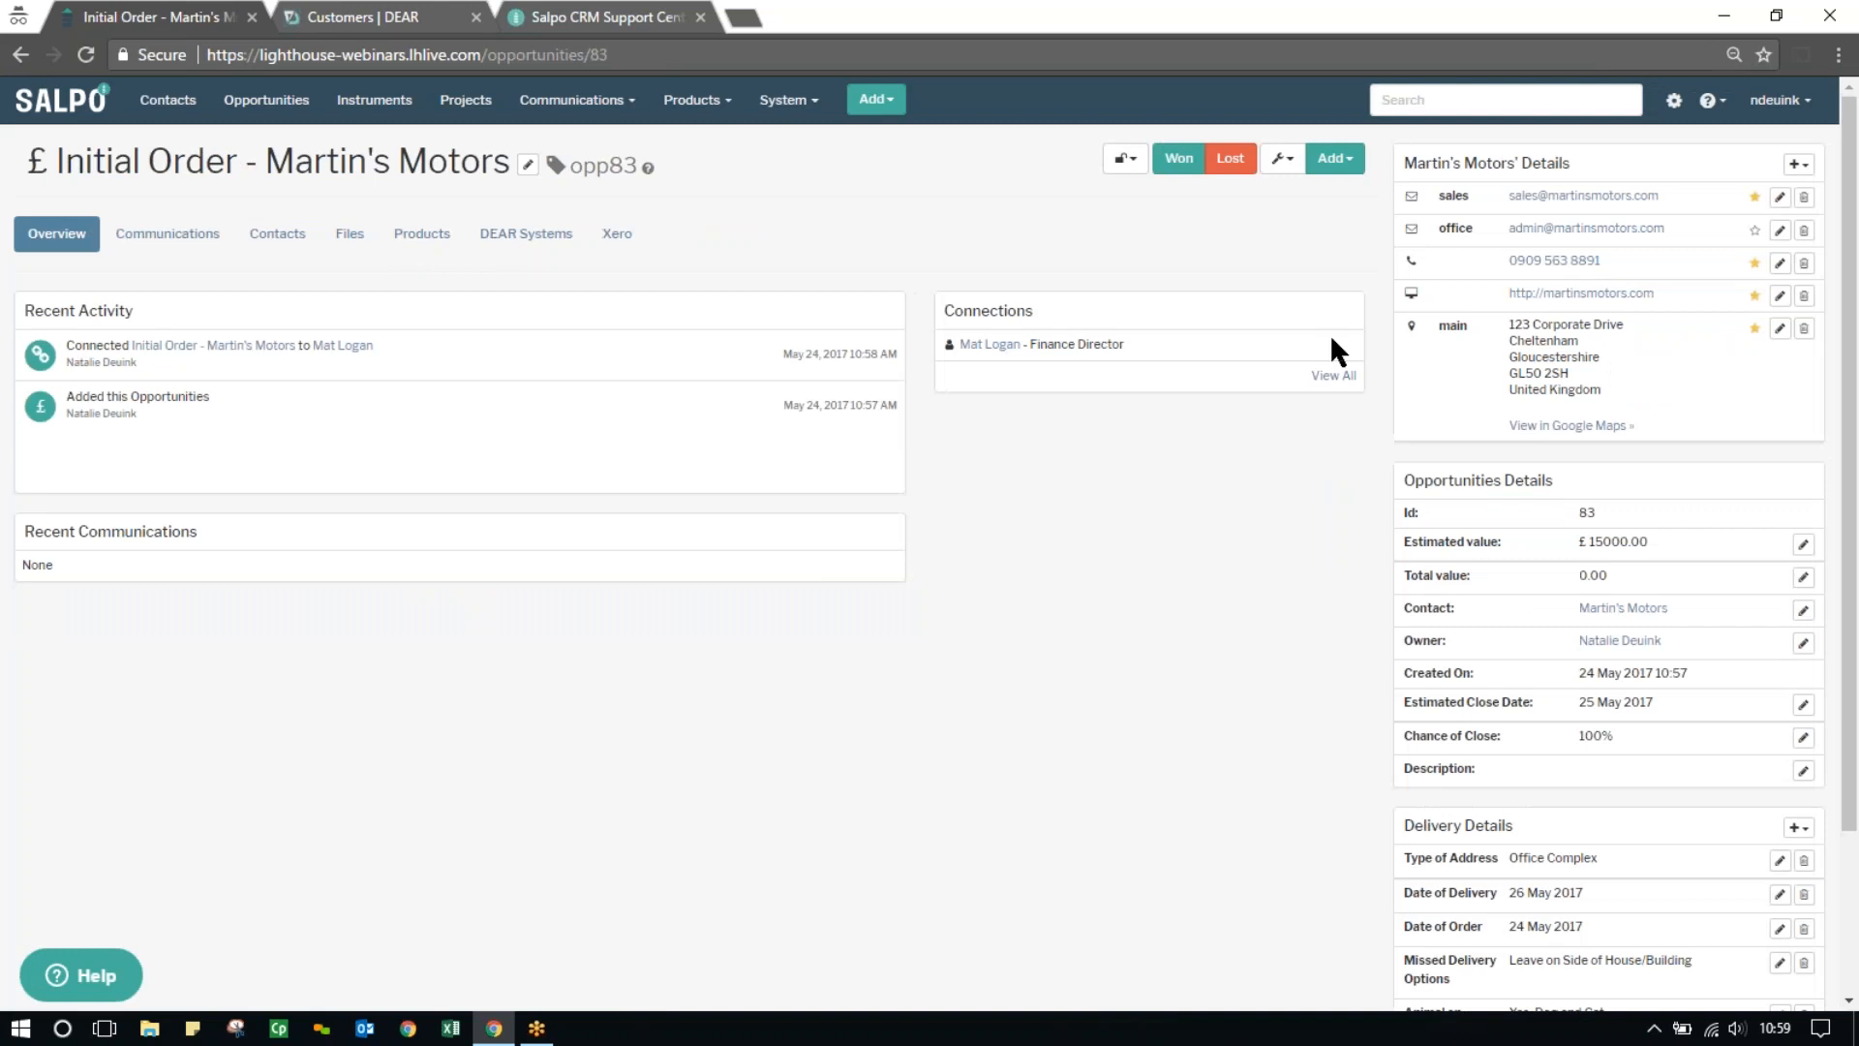
Connect Martin's Motors' site control manager to the opportunity as an additional contact with the label Site Manager
{"action": "left_click", "coordinate": [1339, 160]}
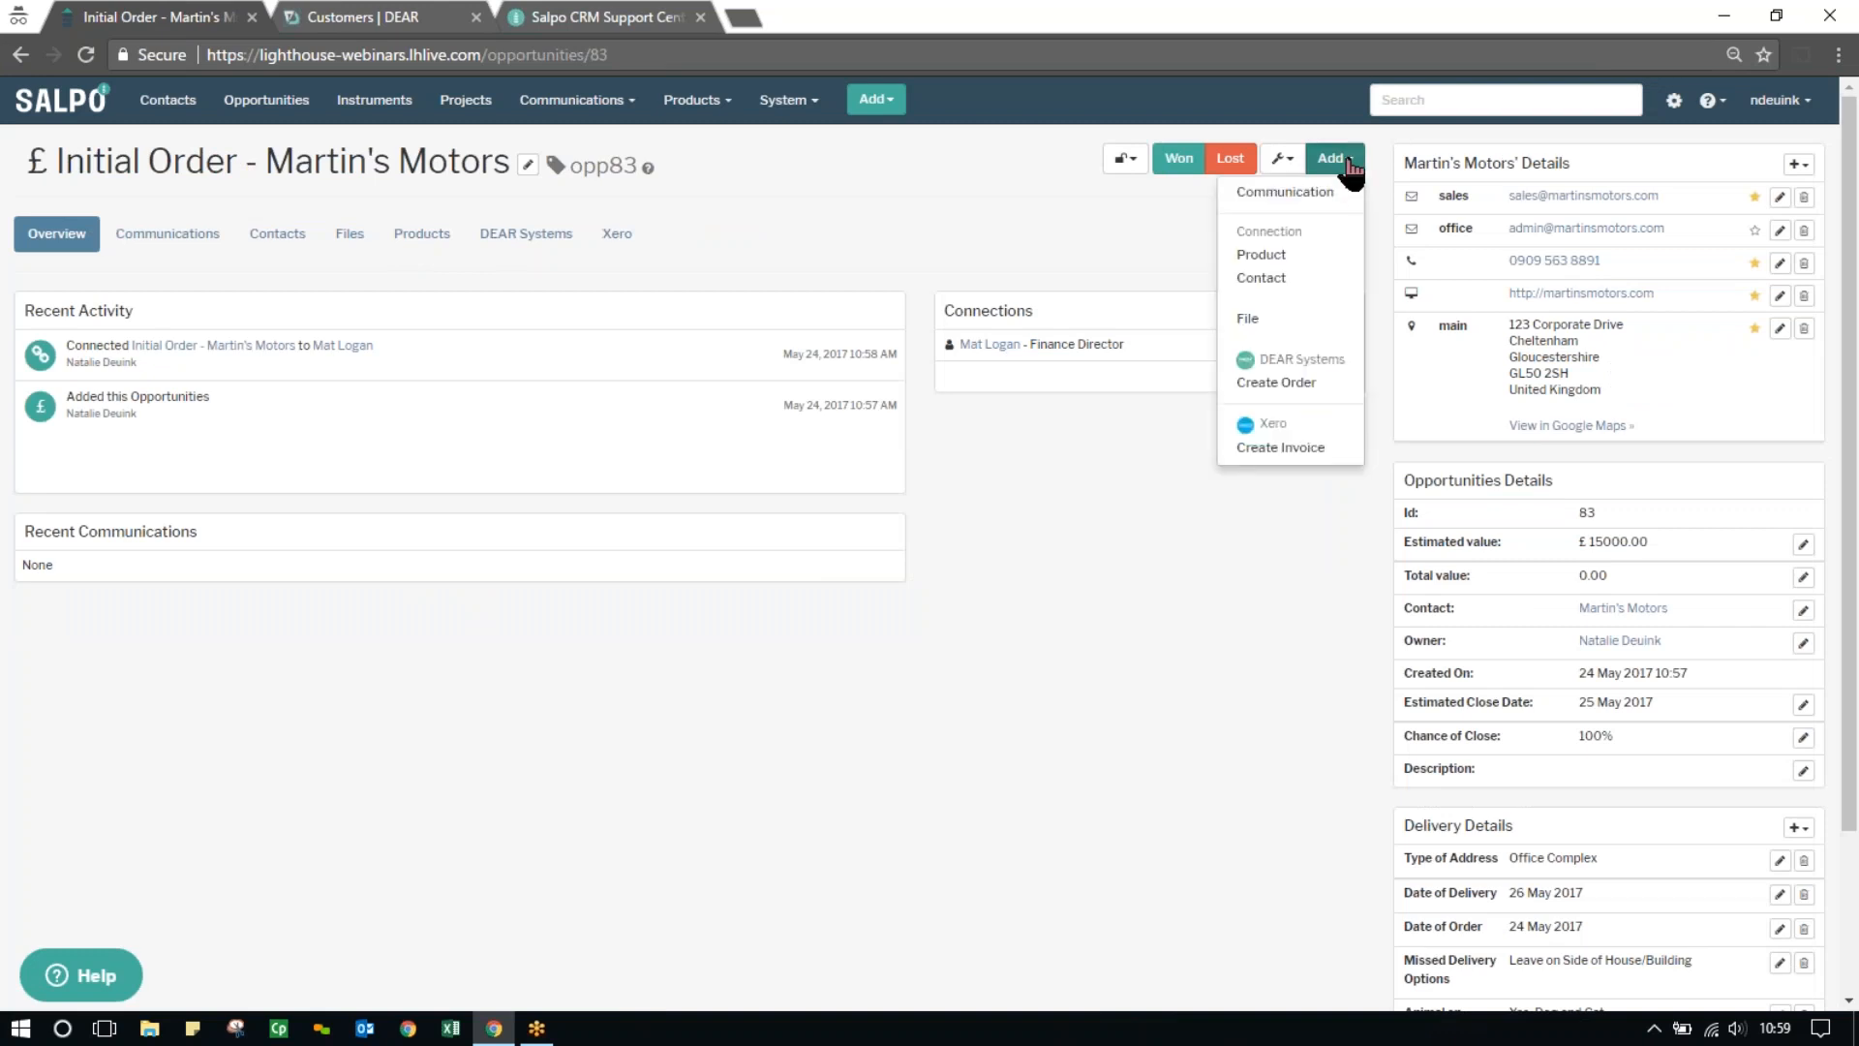
{"action": "left_click", "coordinate": [1278, 278]}
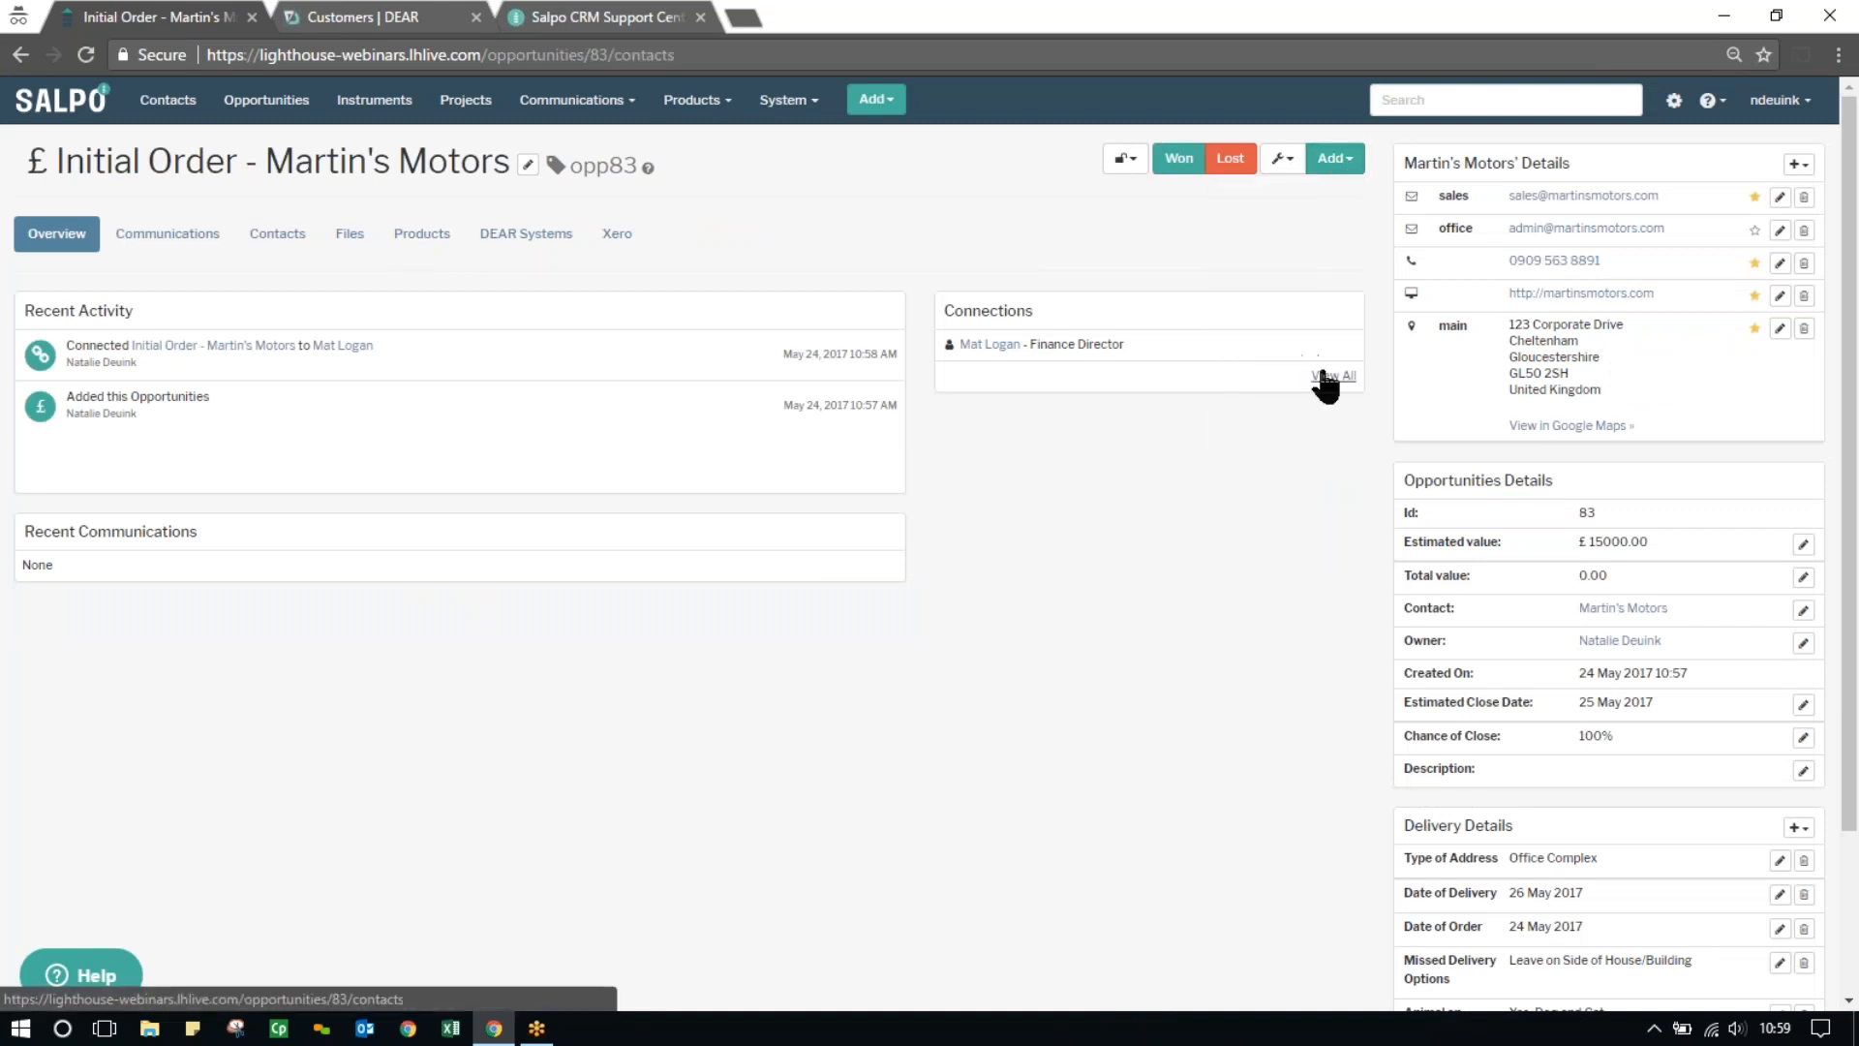
{"action": "left_click", "coordinate": [263, 391]}
{"action": "type", "text": "melissa"}
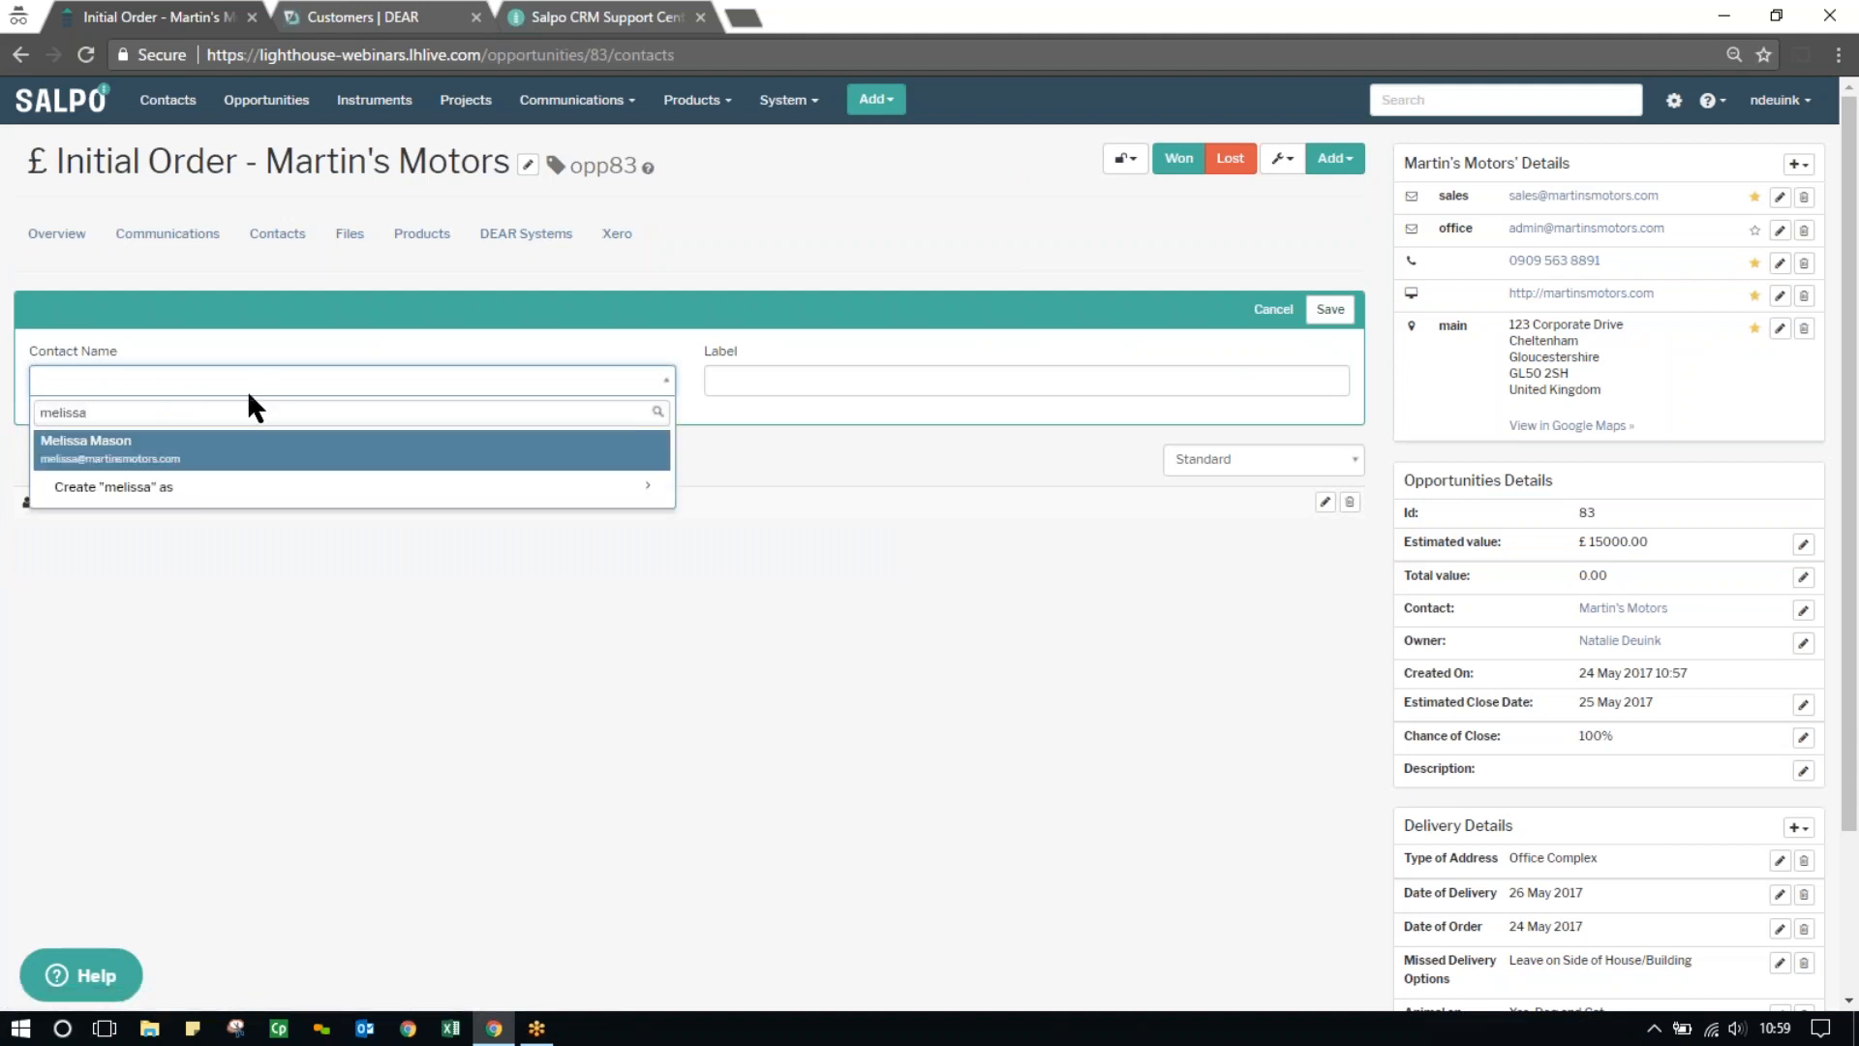
{"action": "left_click", "coordinate": [249, 447]}
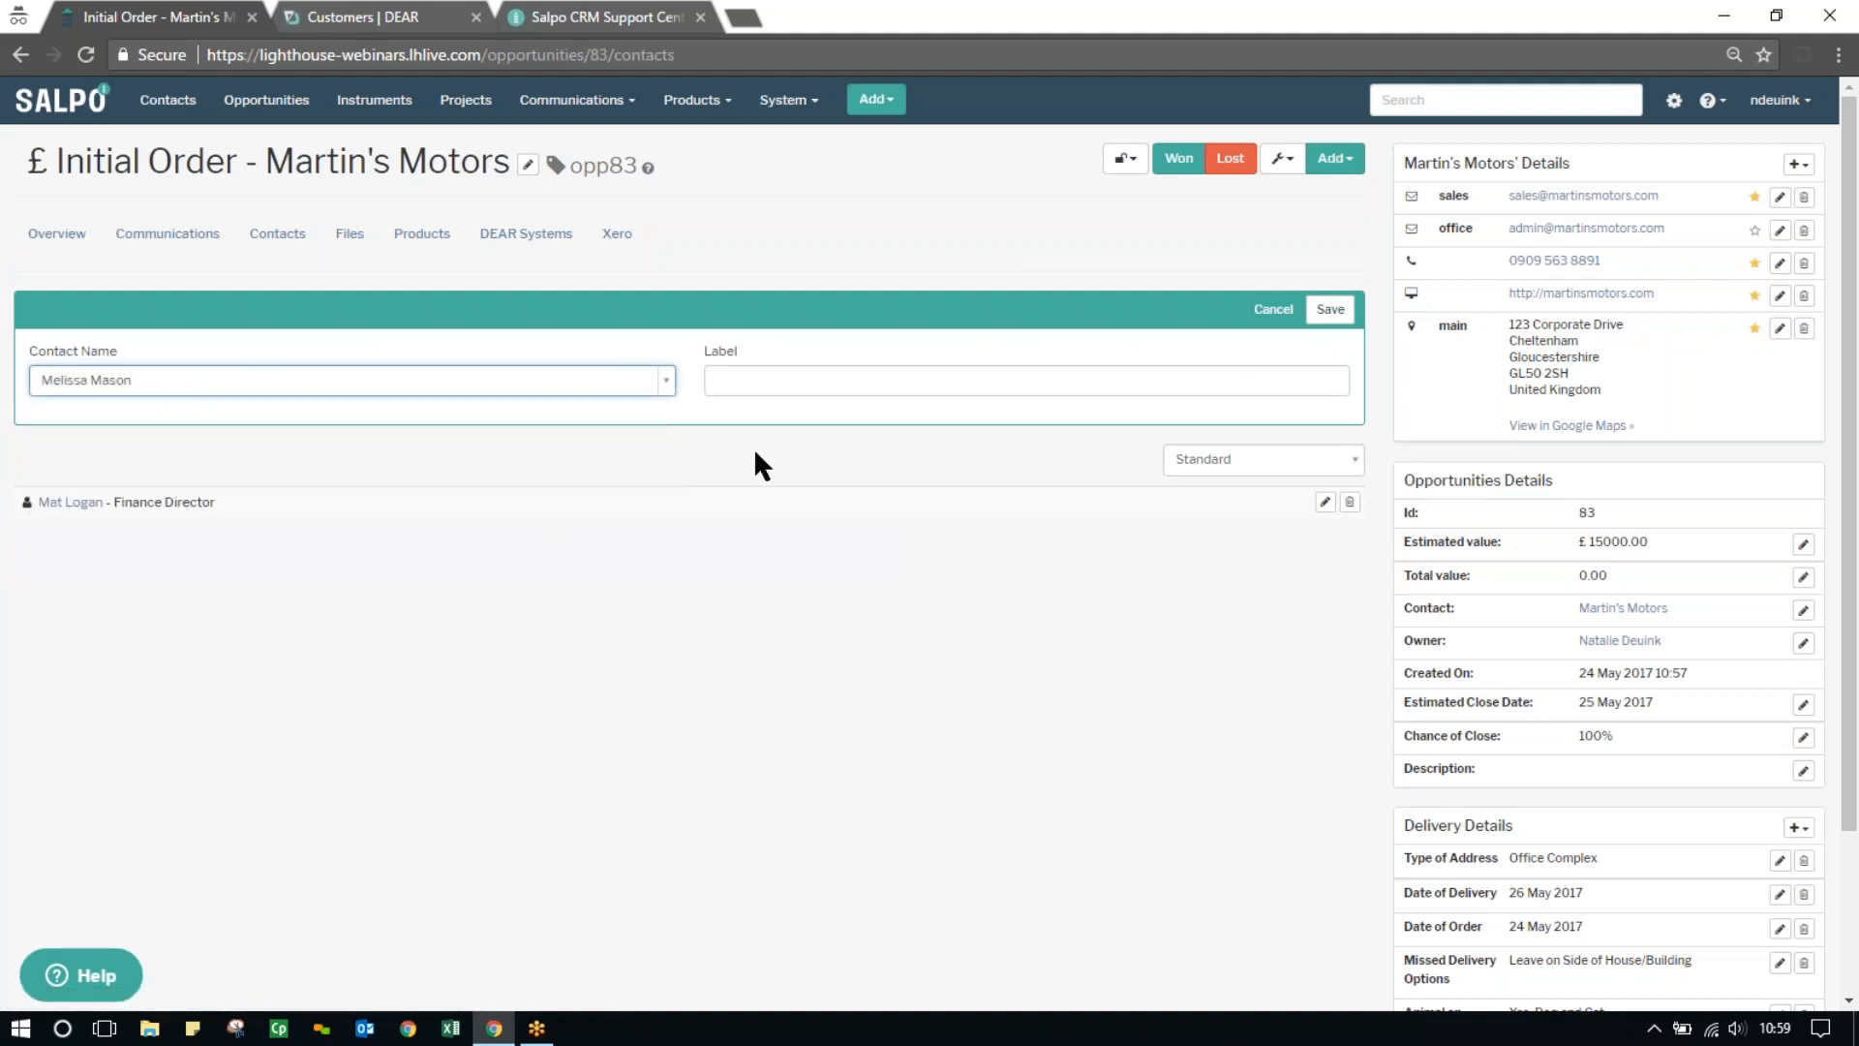
{"action": "left_click", "coordinate": [818, 384]}
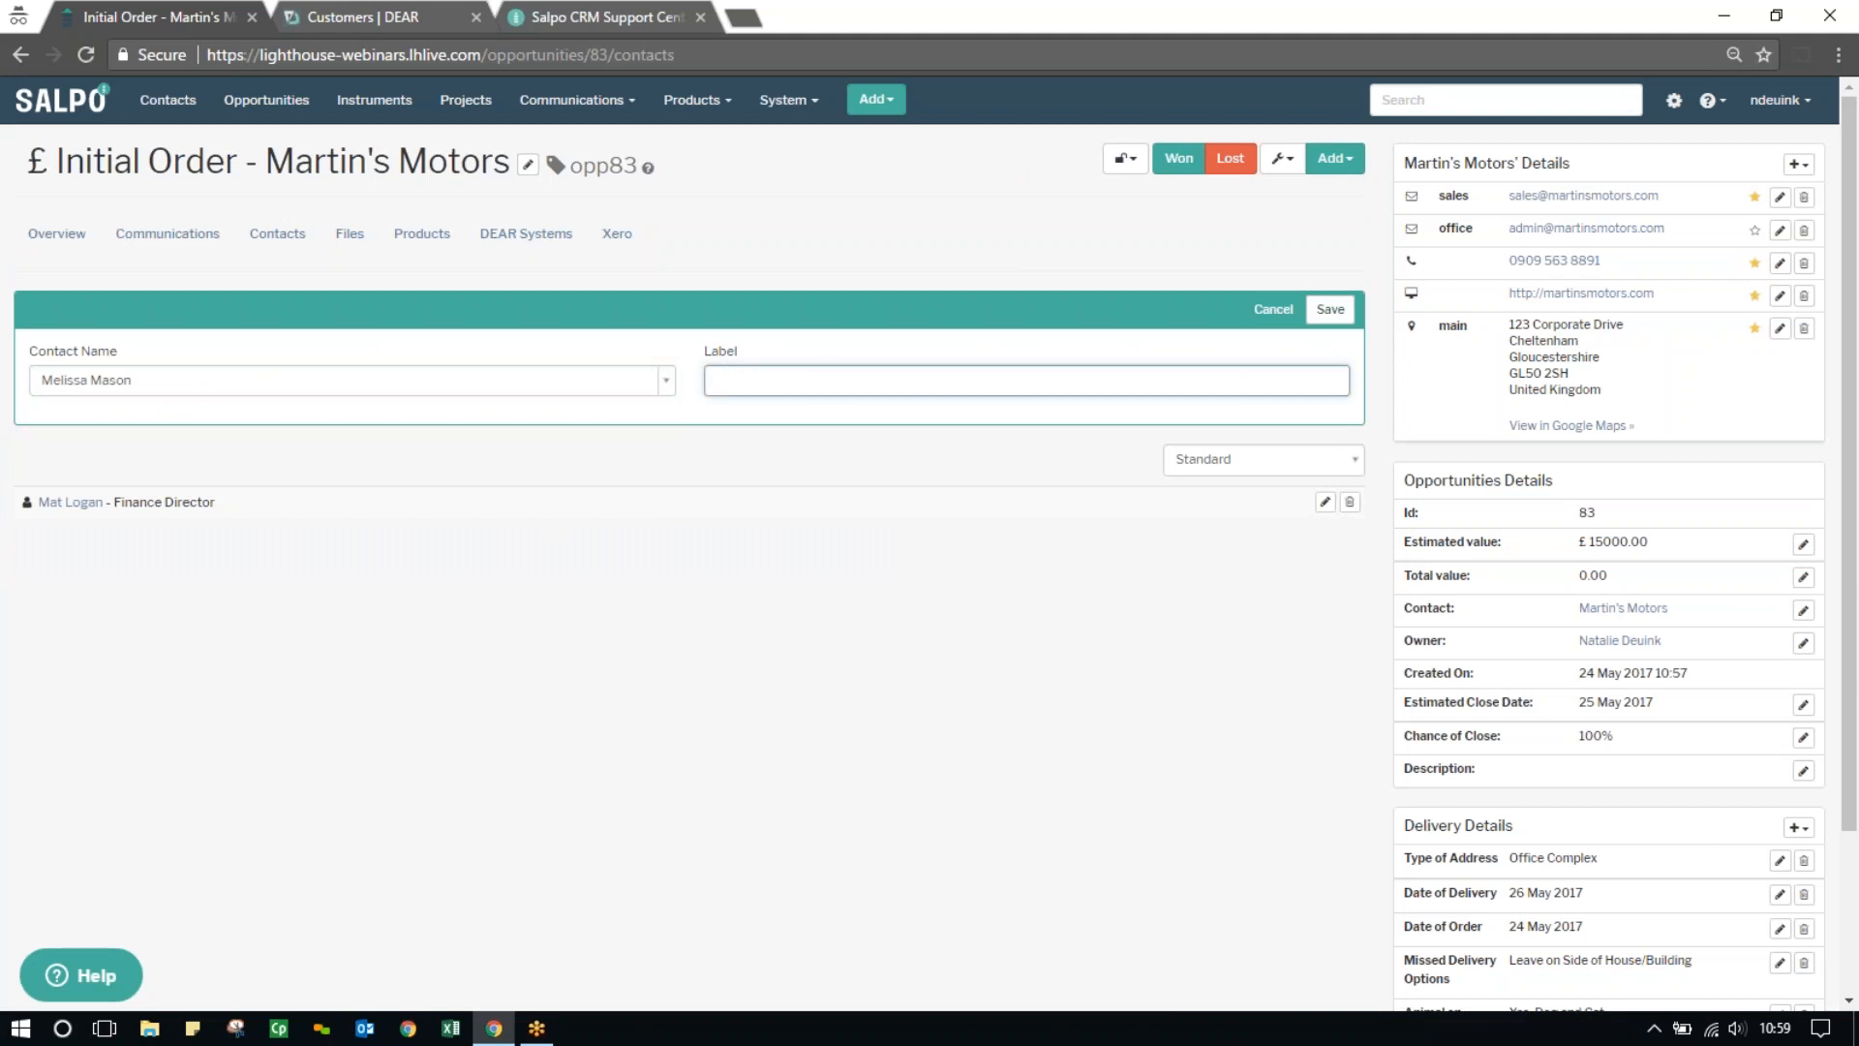
{"action": "type", "text": "Site Ma"}
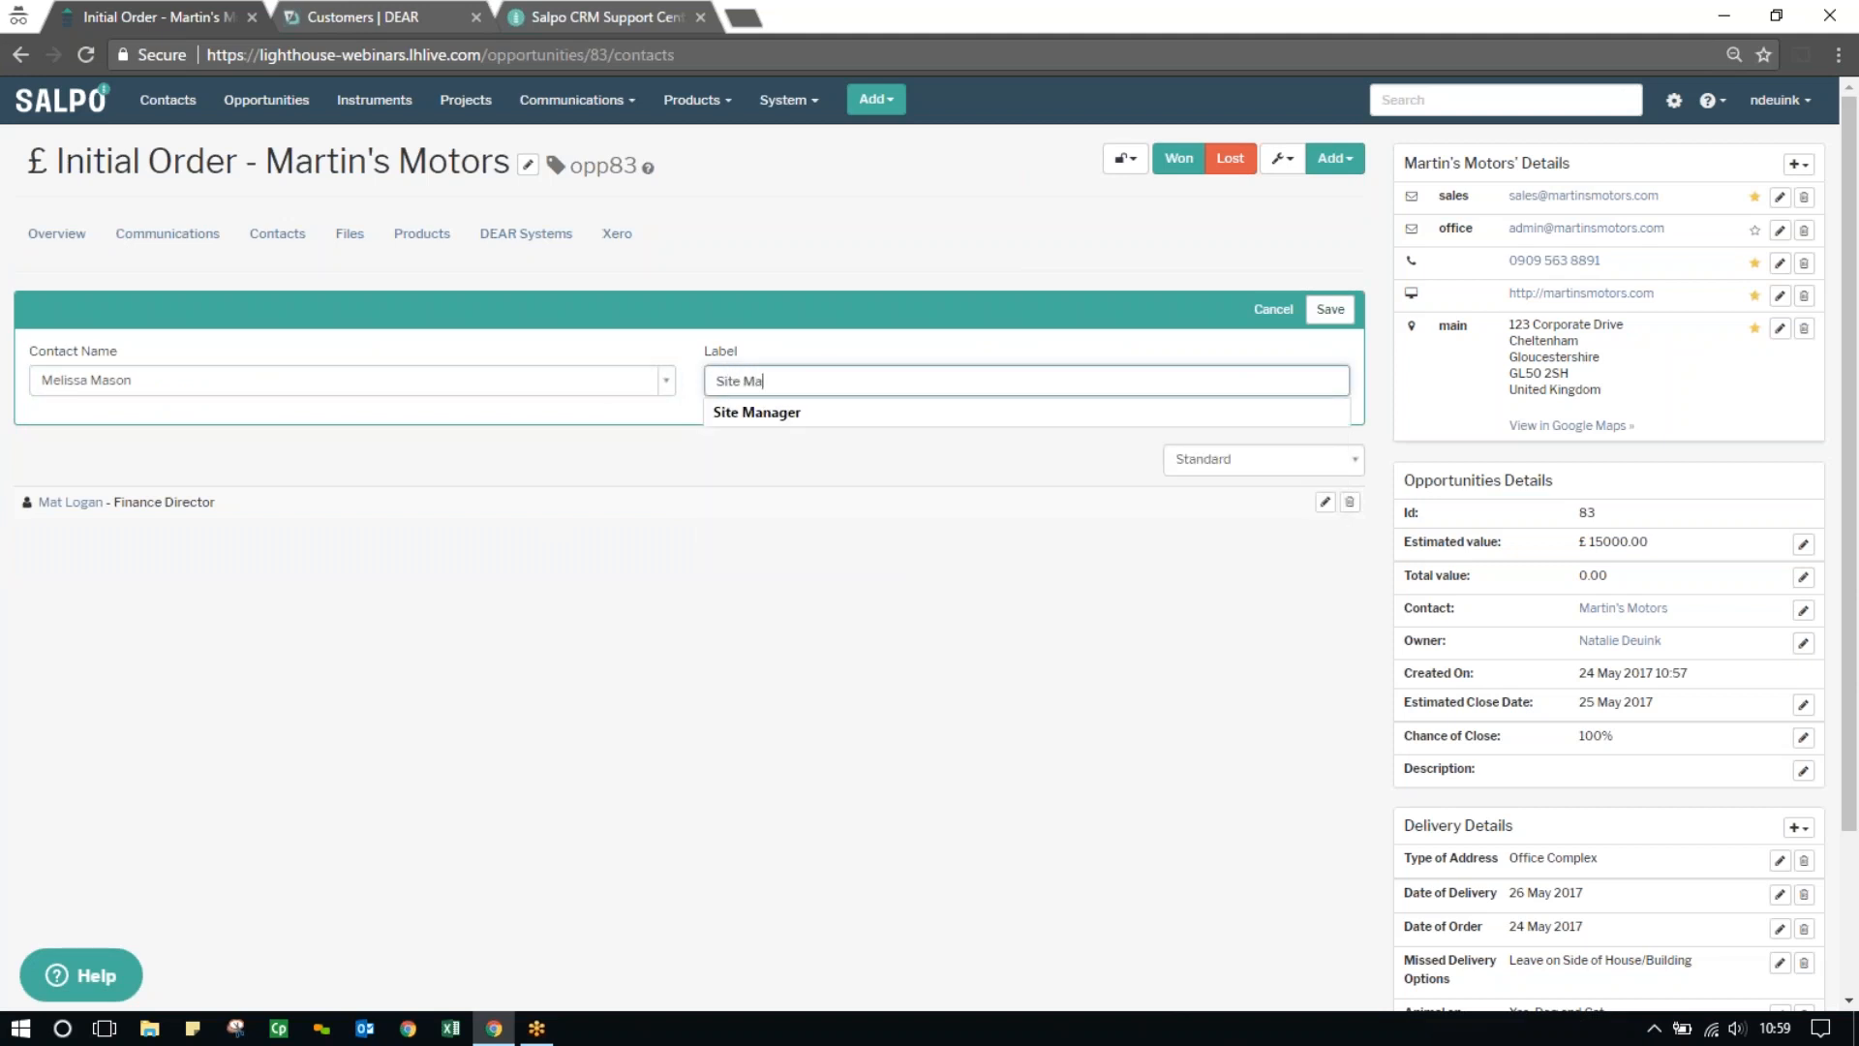
{"action": "type", "text": "nager"}
{"action": "left_click", "coordinate": [929, 528]}
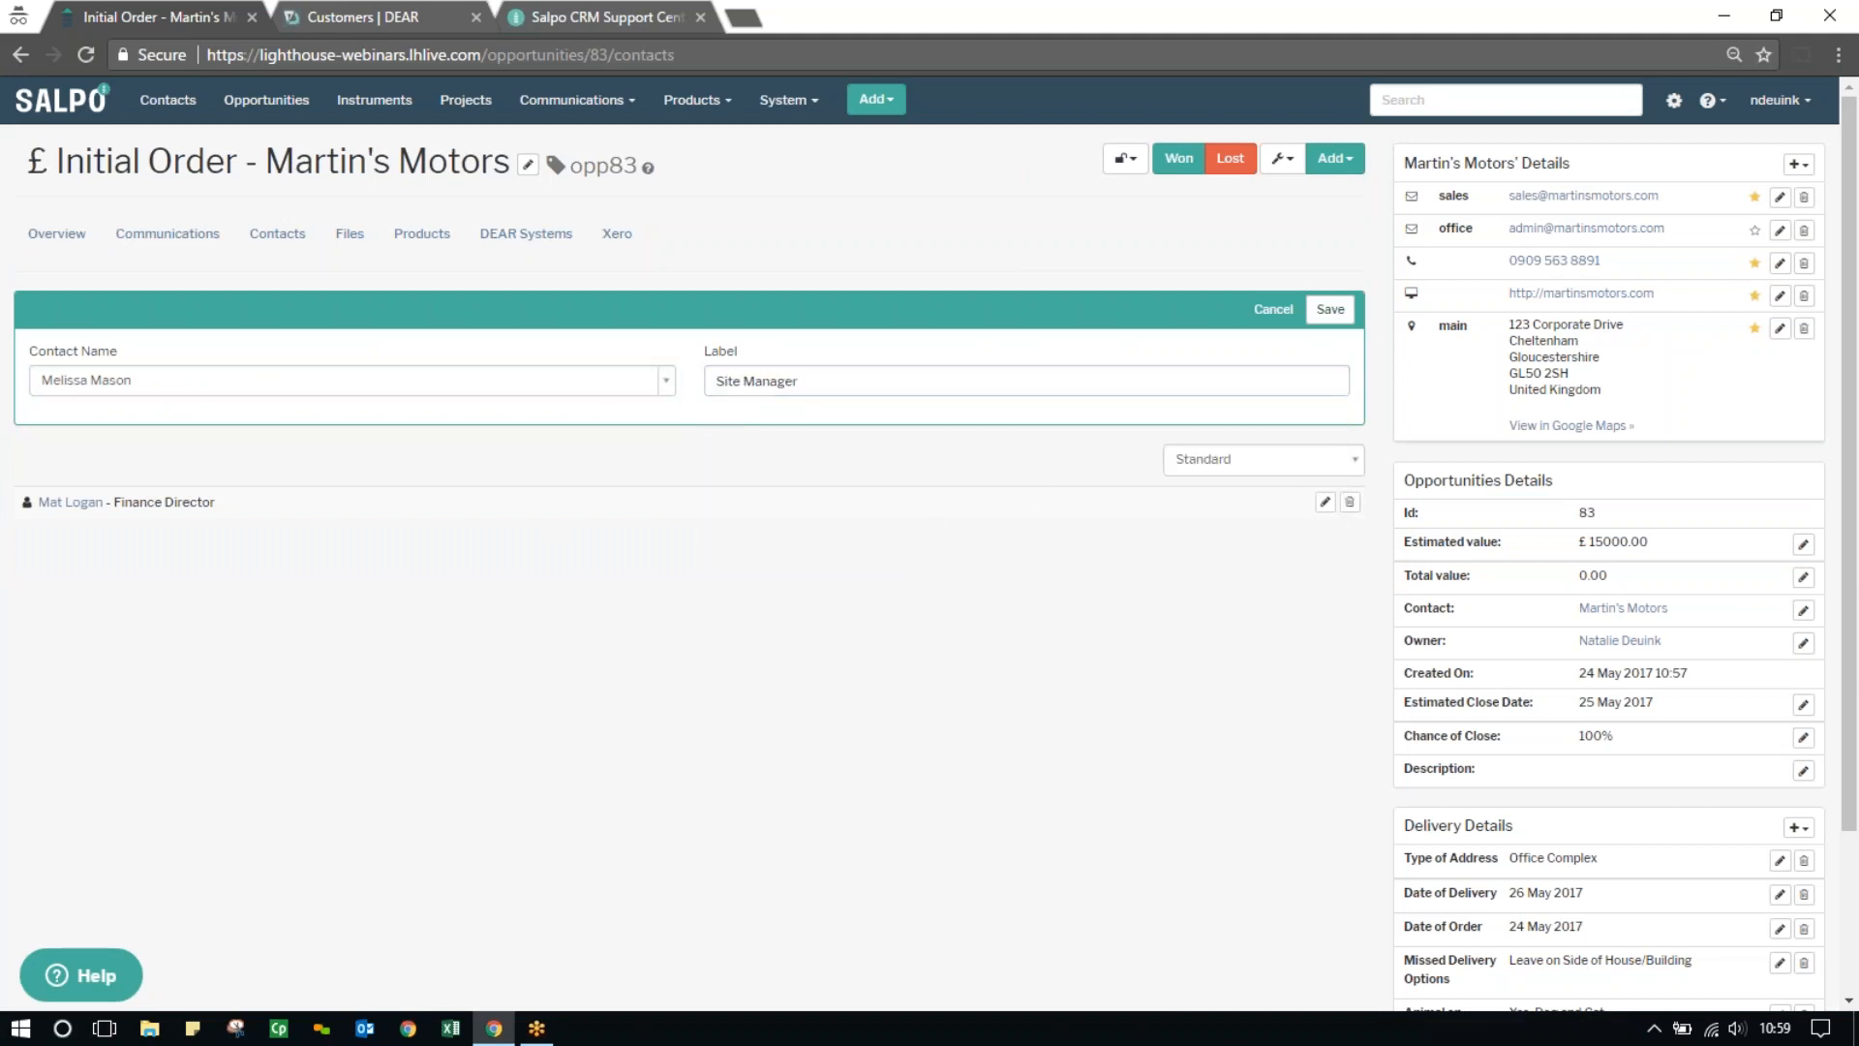
{"action": "left_click", "coordinate": [1320, 312]}
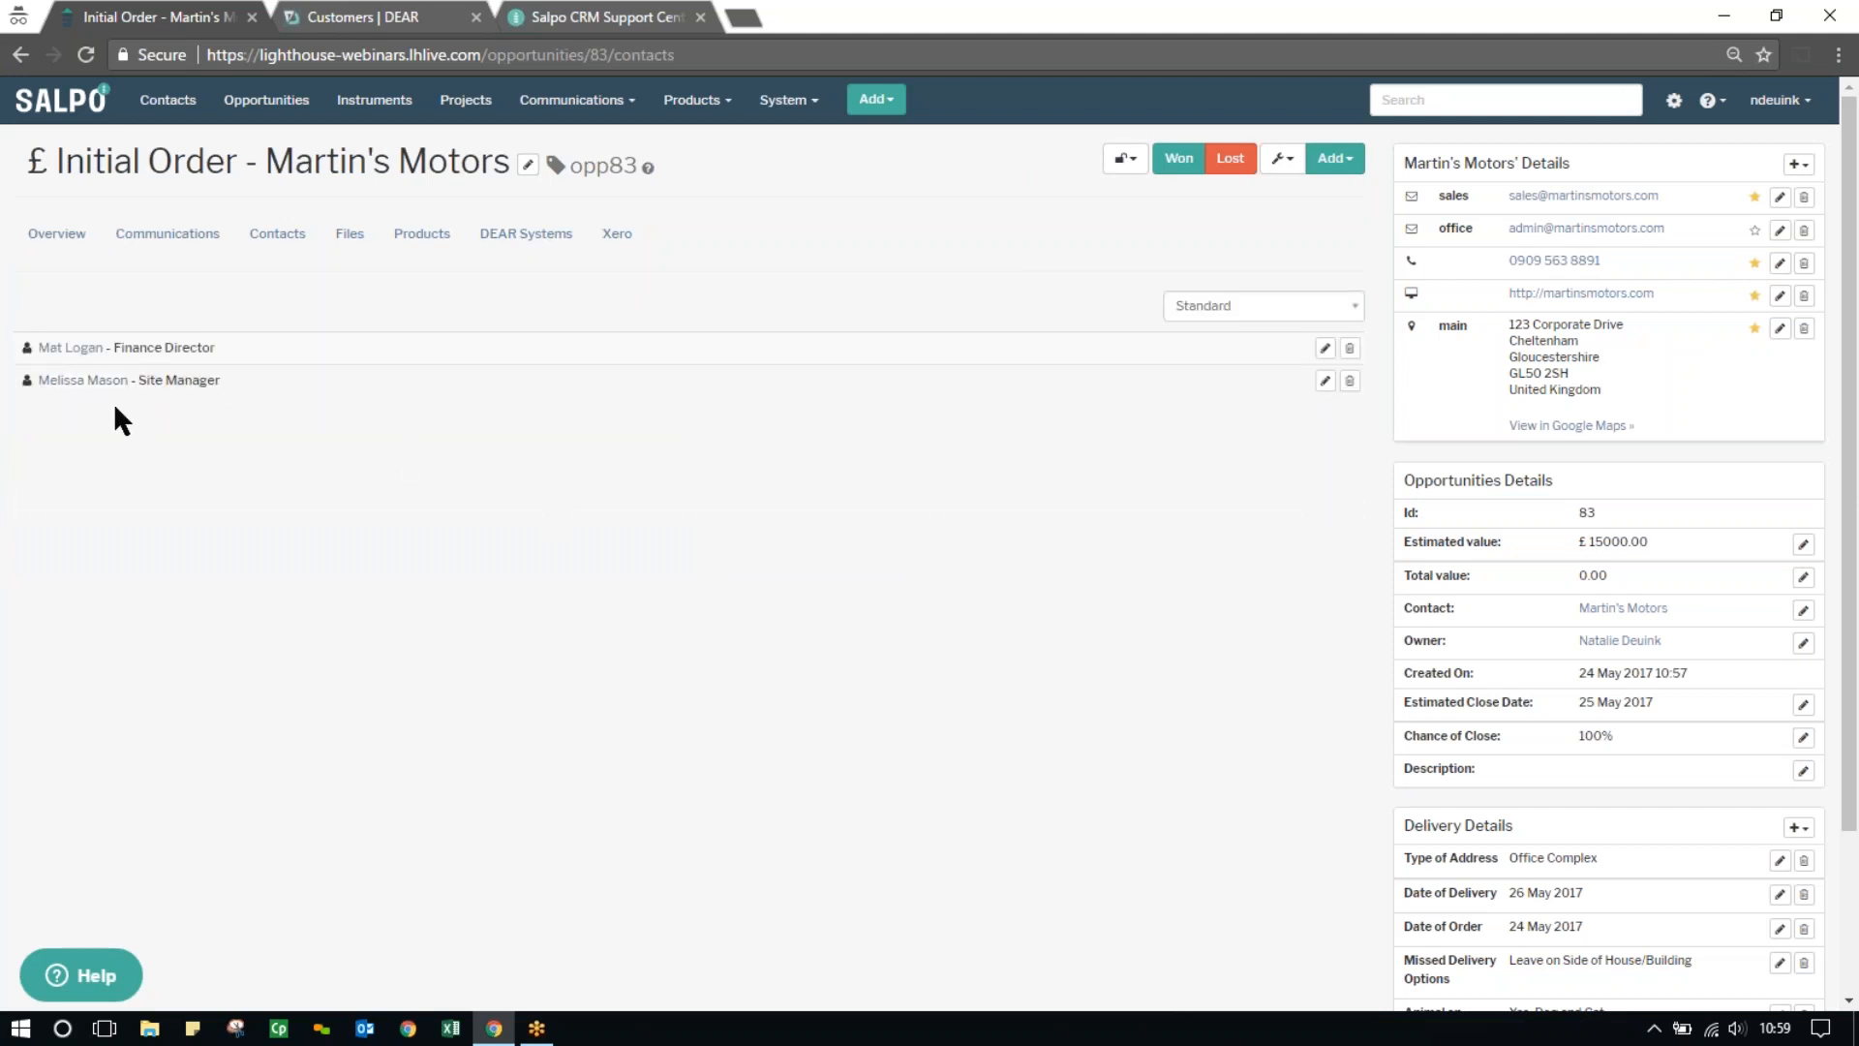
Add the product Model F2 Water Cooler (Grey) to the opportunity with a quantity of 15
{"action": "left_click", "coordinate": [54, 237]}
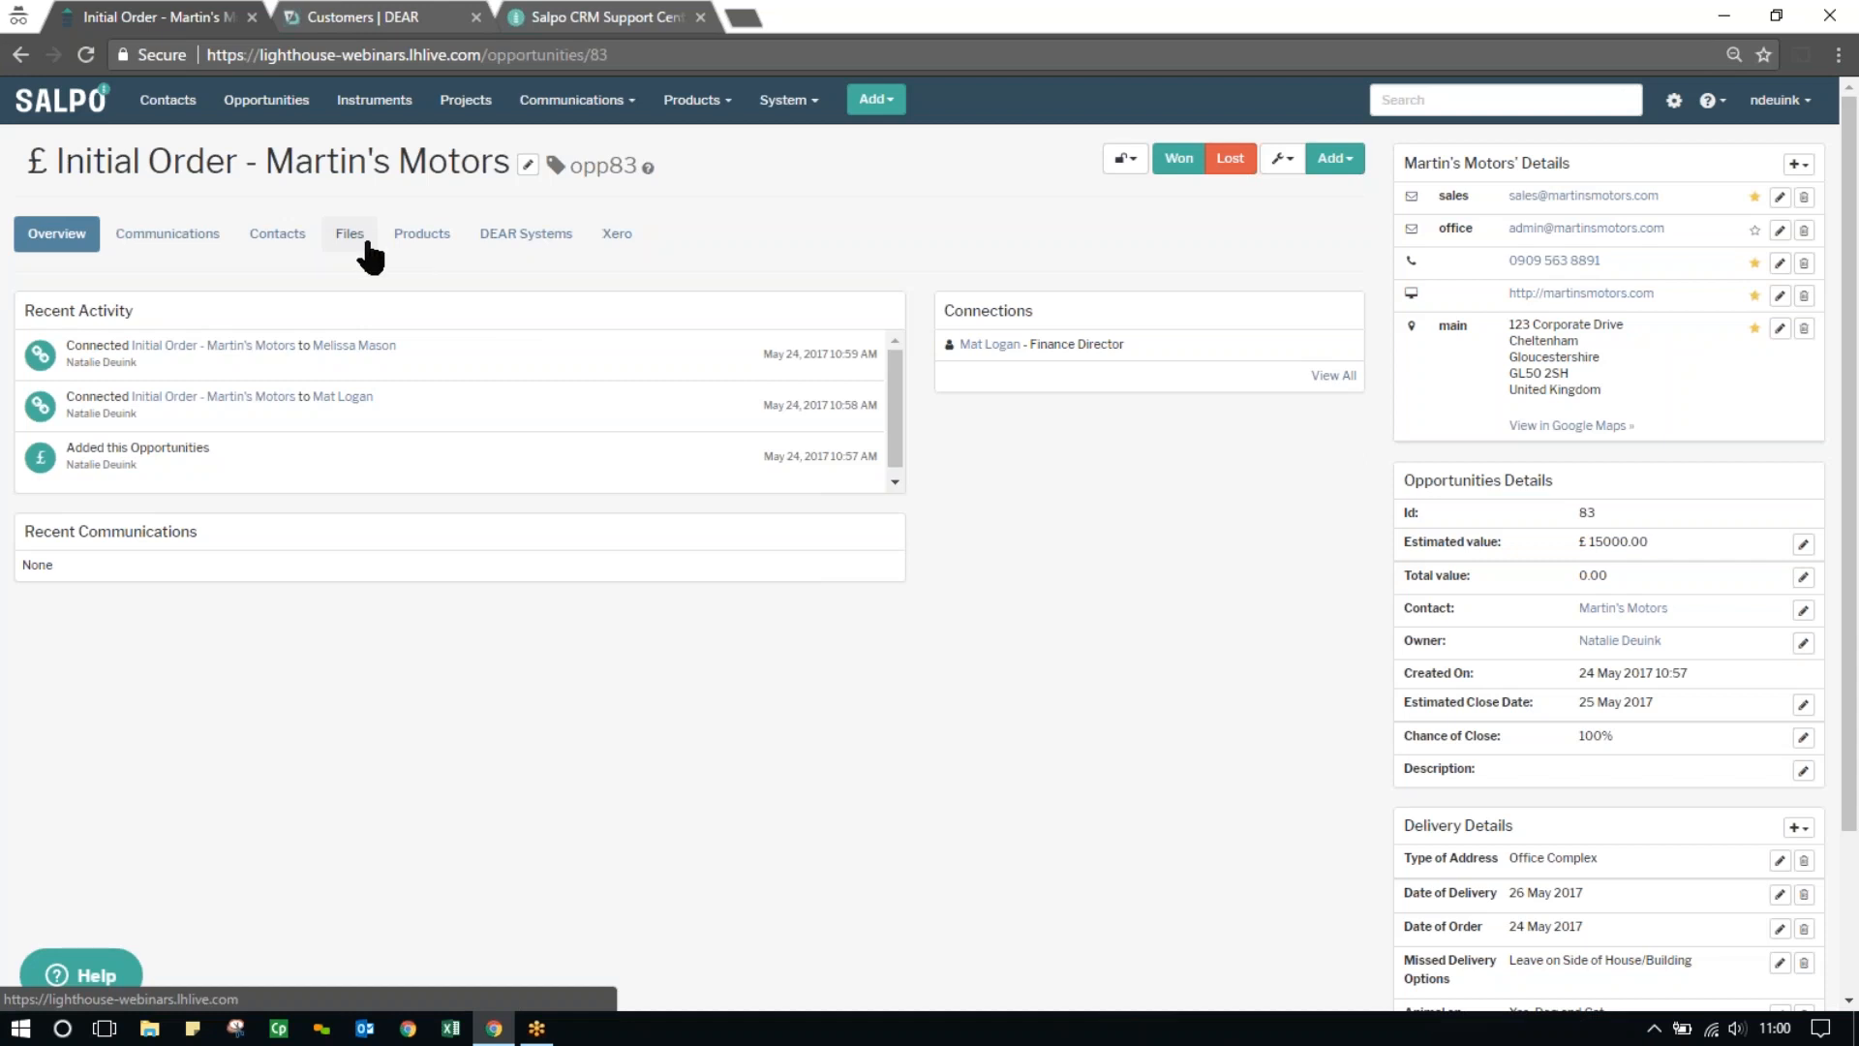
{"action": "left_click", "coordinate": [435, 242]}
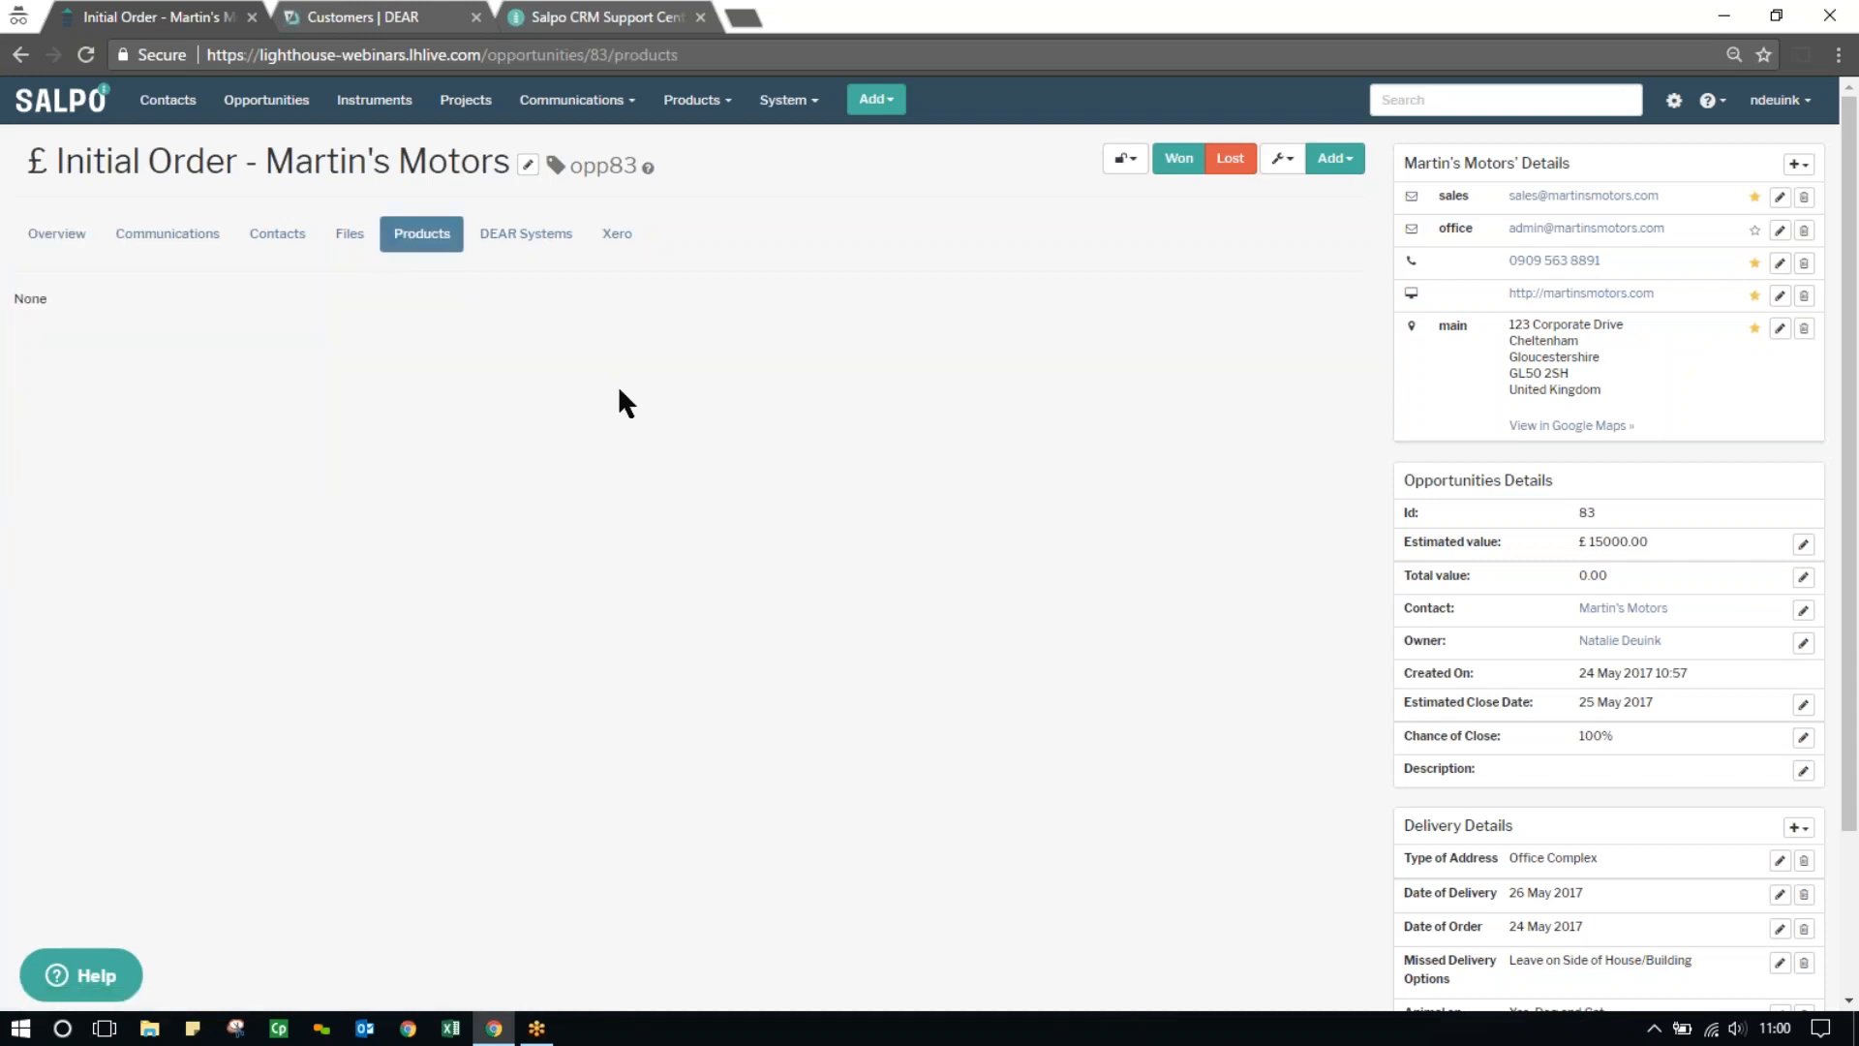
{"action": "left_click", "coordinate": [1342, 166]}
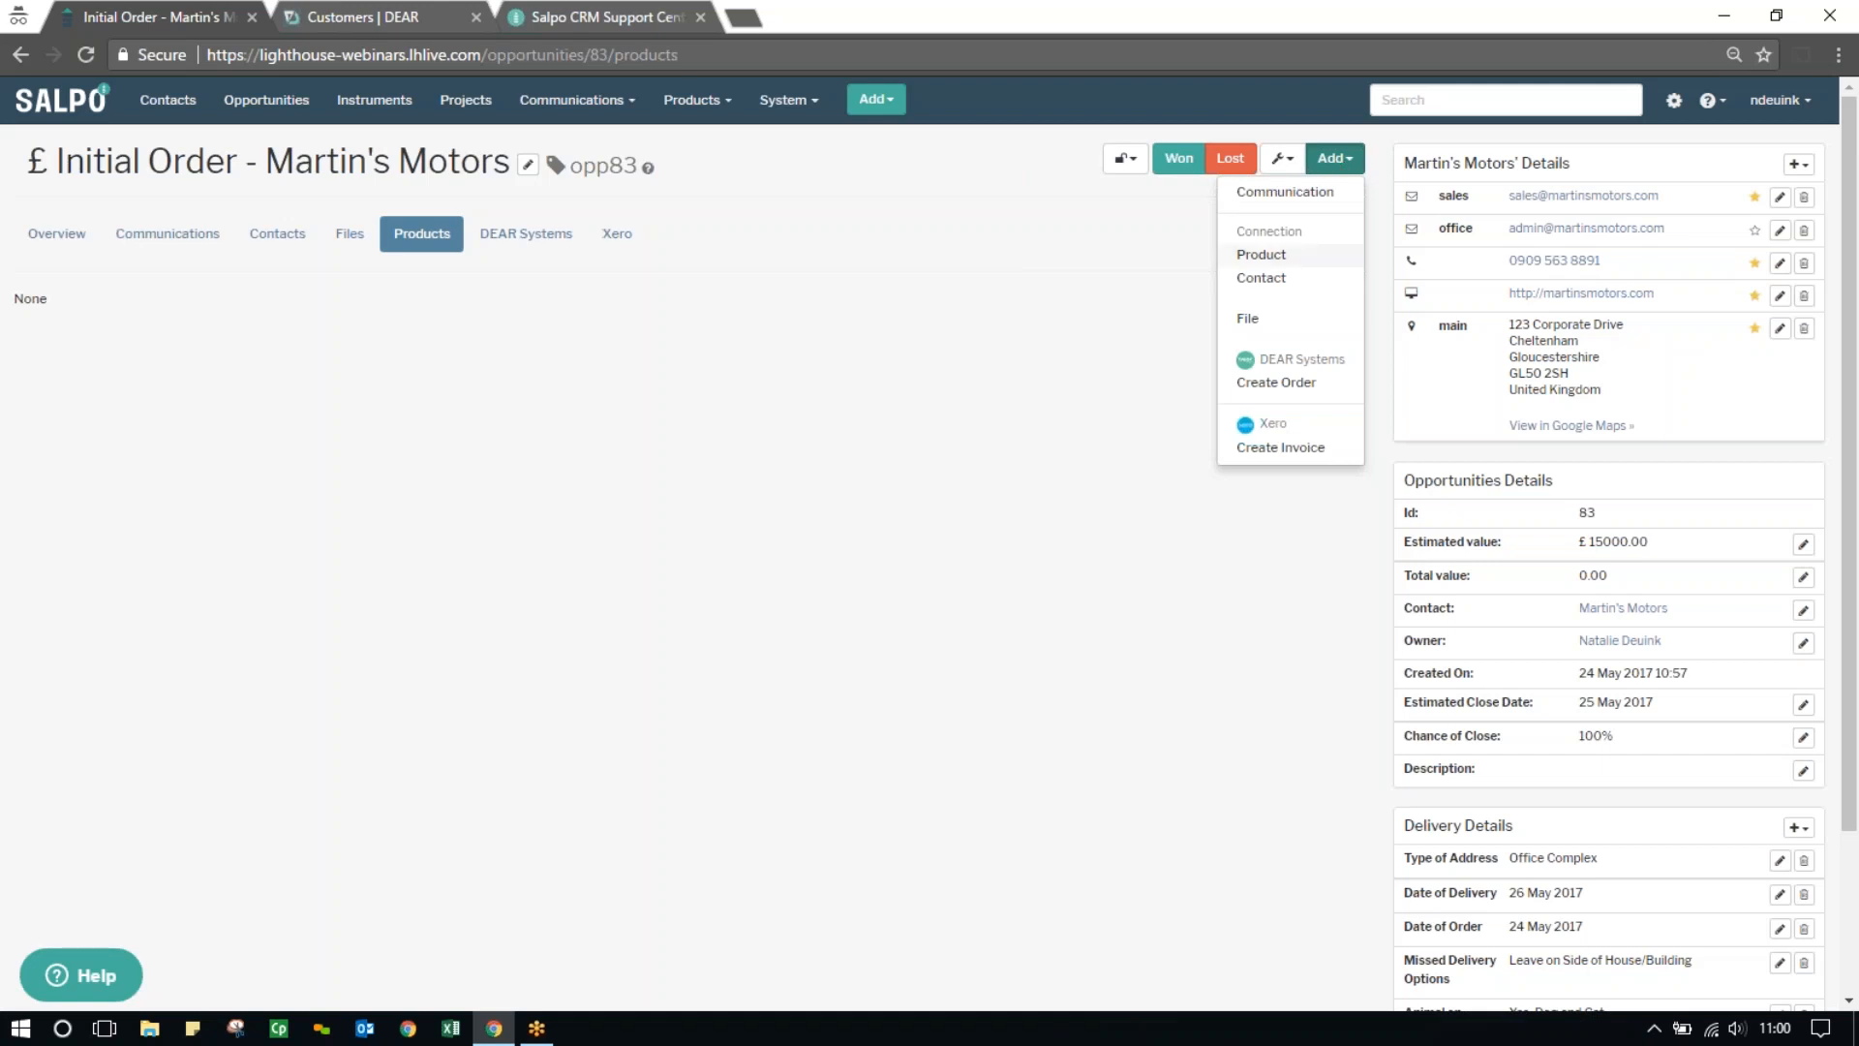
{"action": "left_click", "coordinate": [1261, 254]}
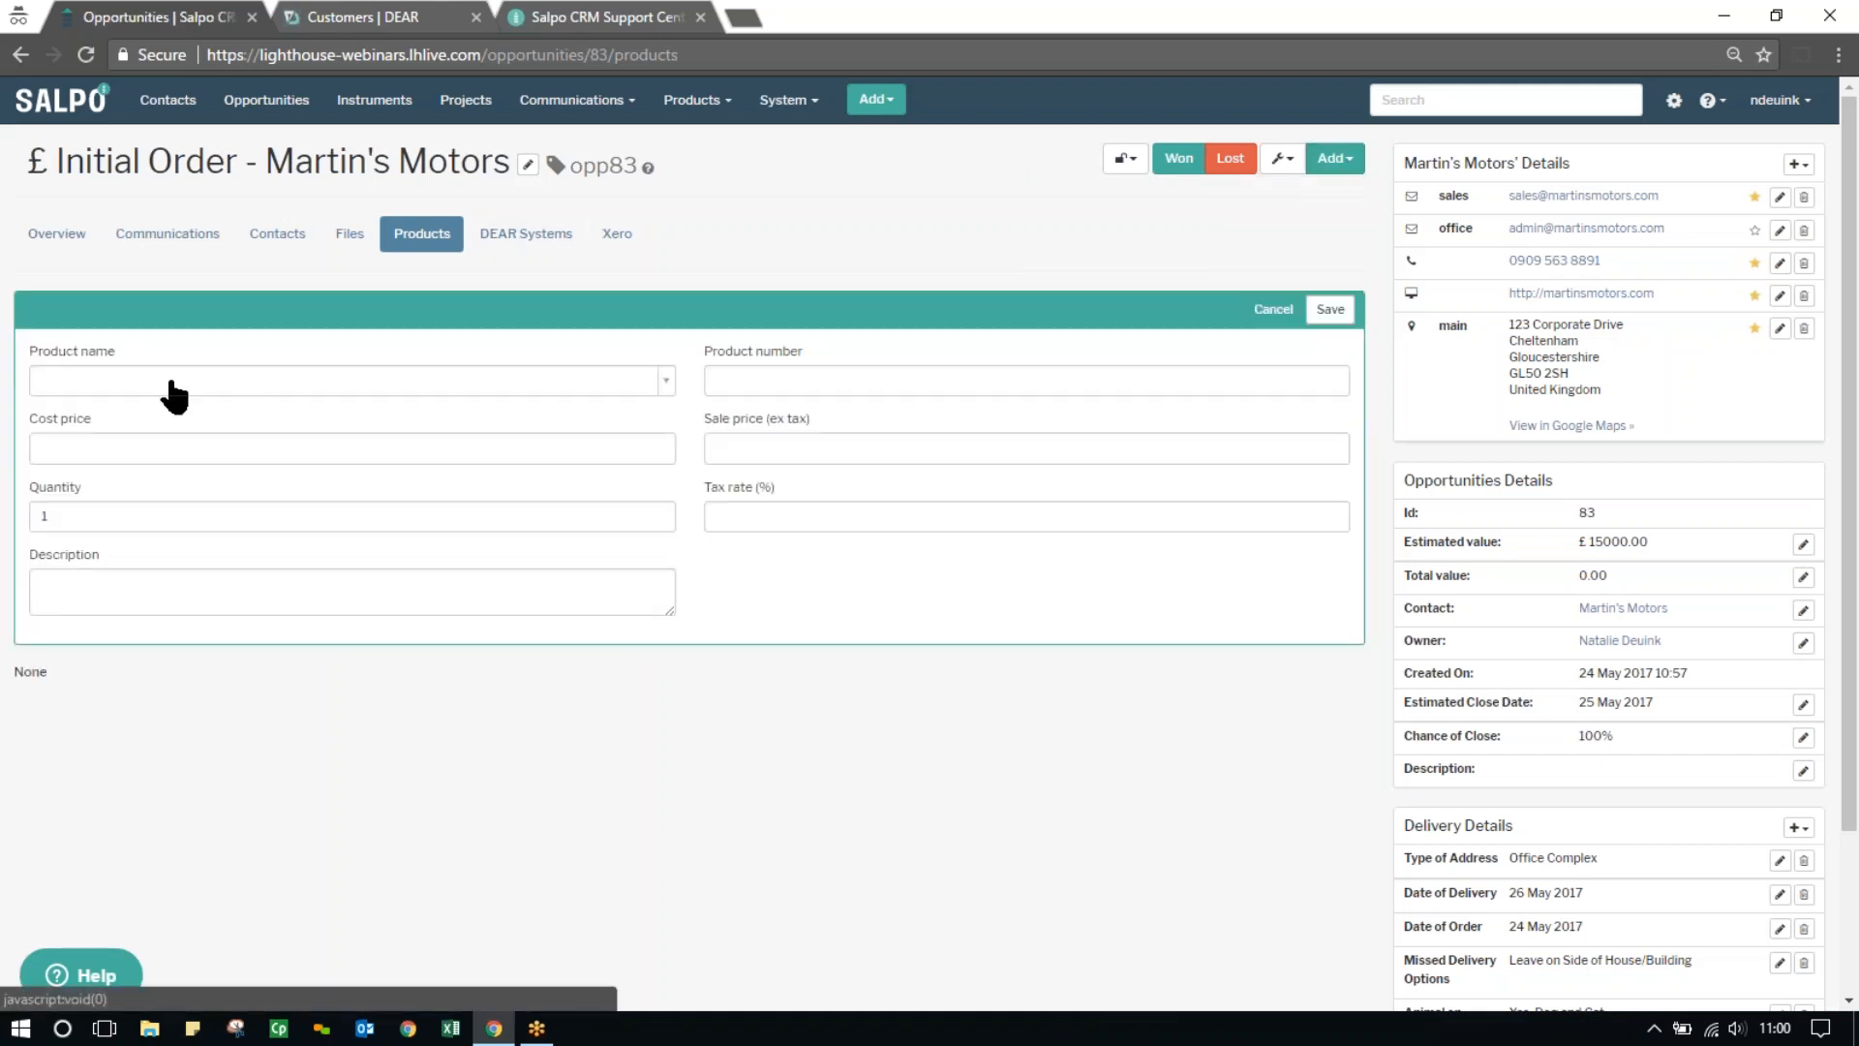
{"action": "left_click", "coordinate": [113, 377]}
{"action": "type", "text": "cooler"}
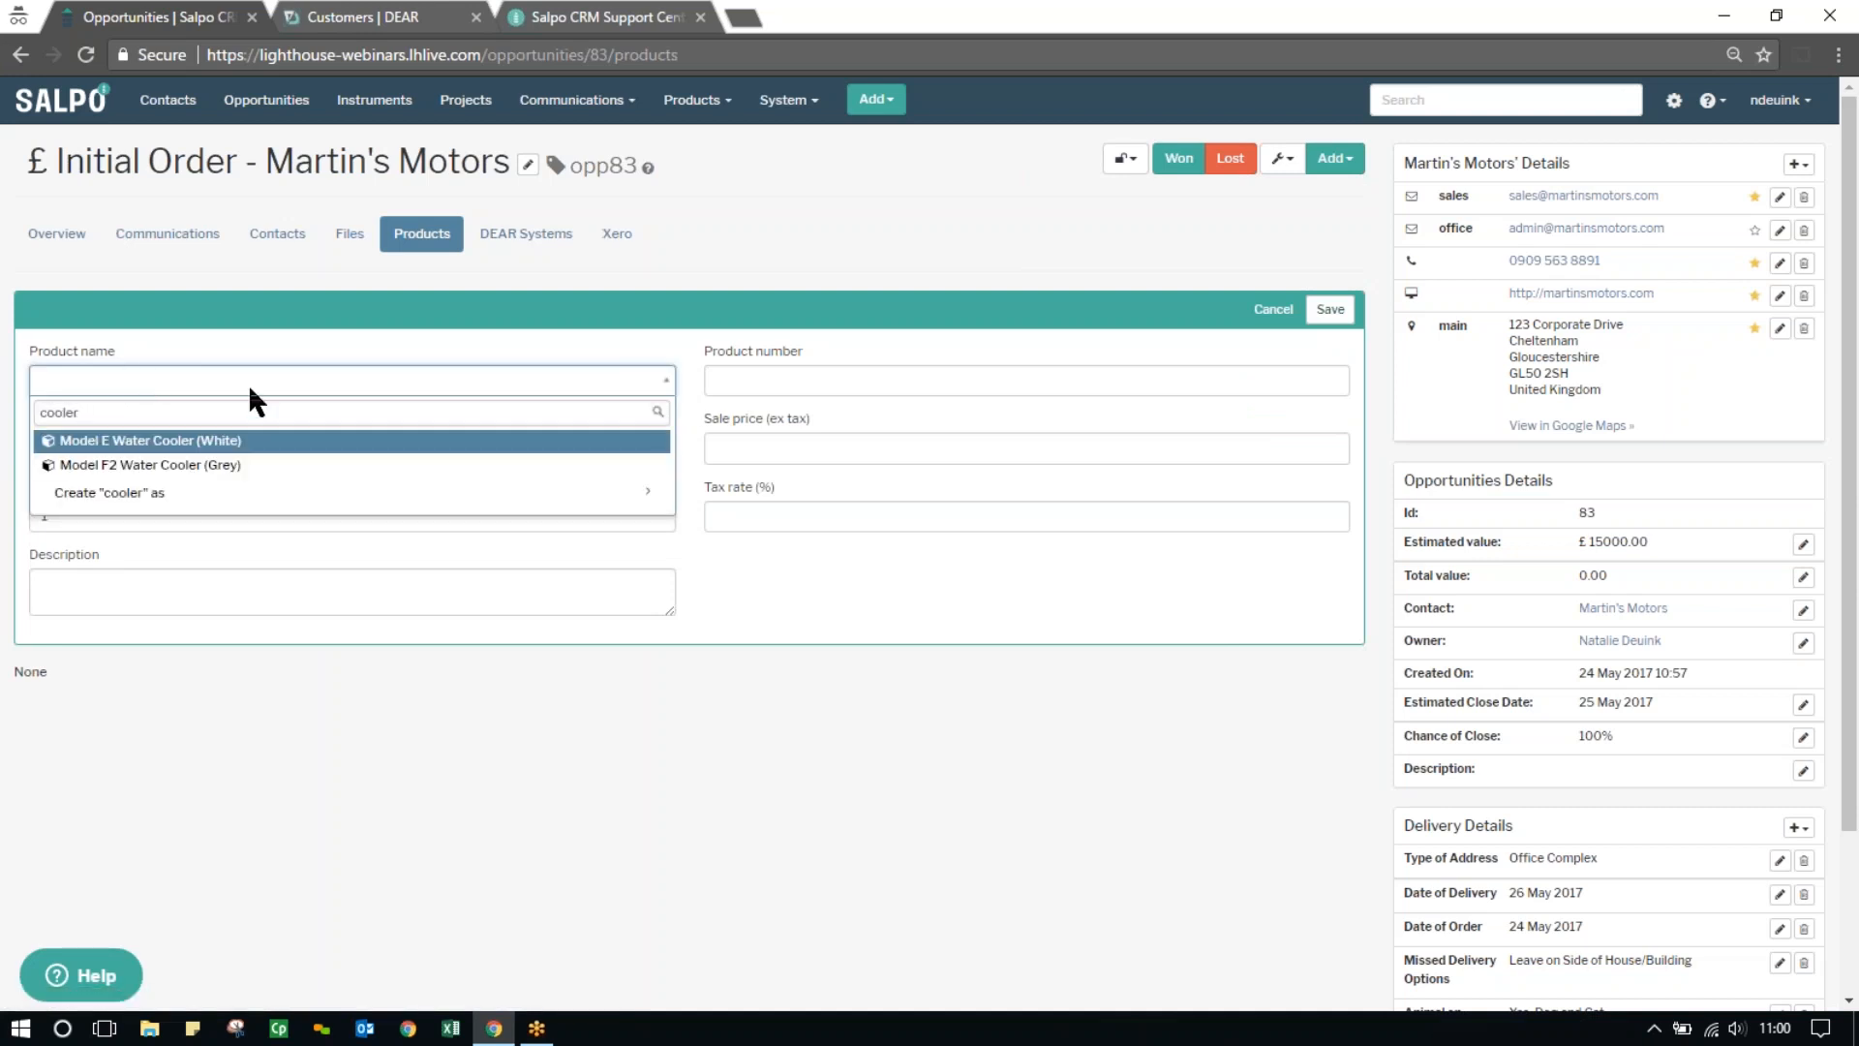
{"action": "left_click", "coordinate": [254, 474]}
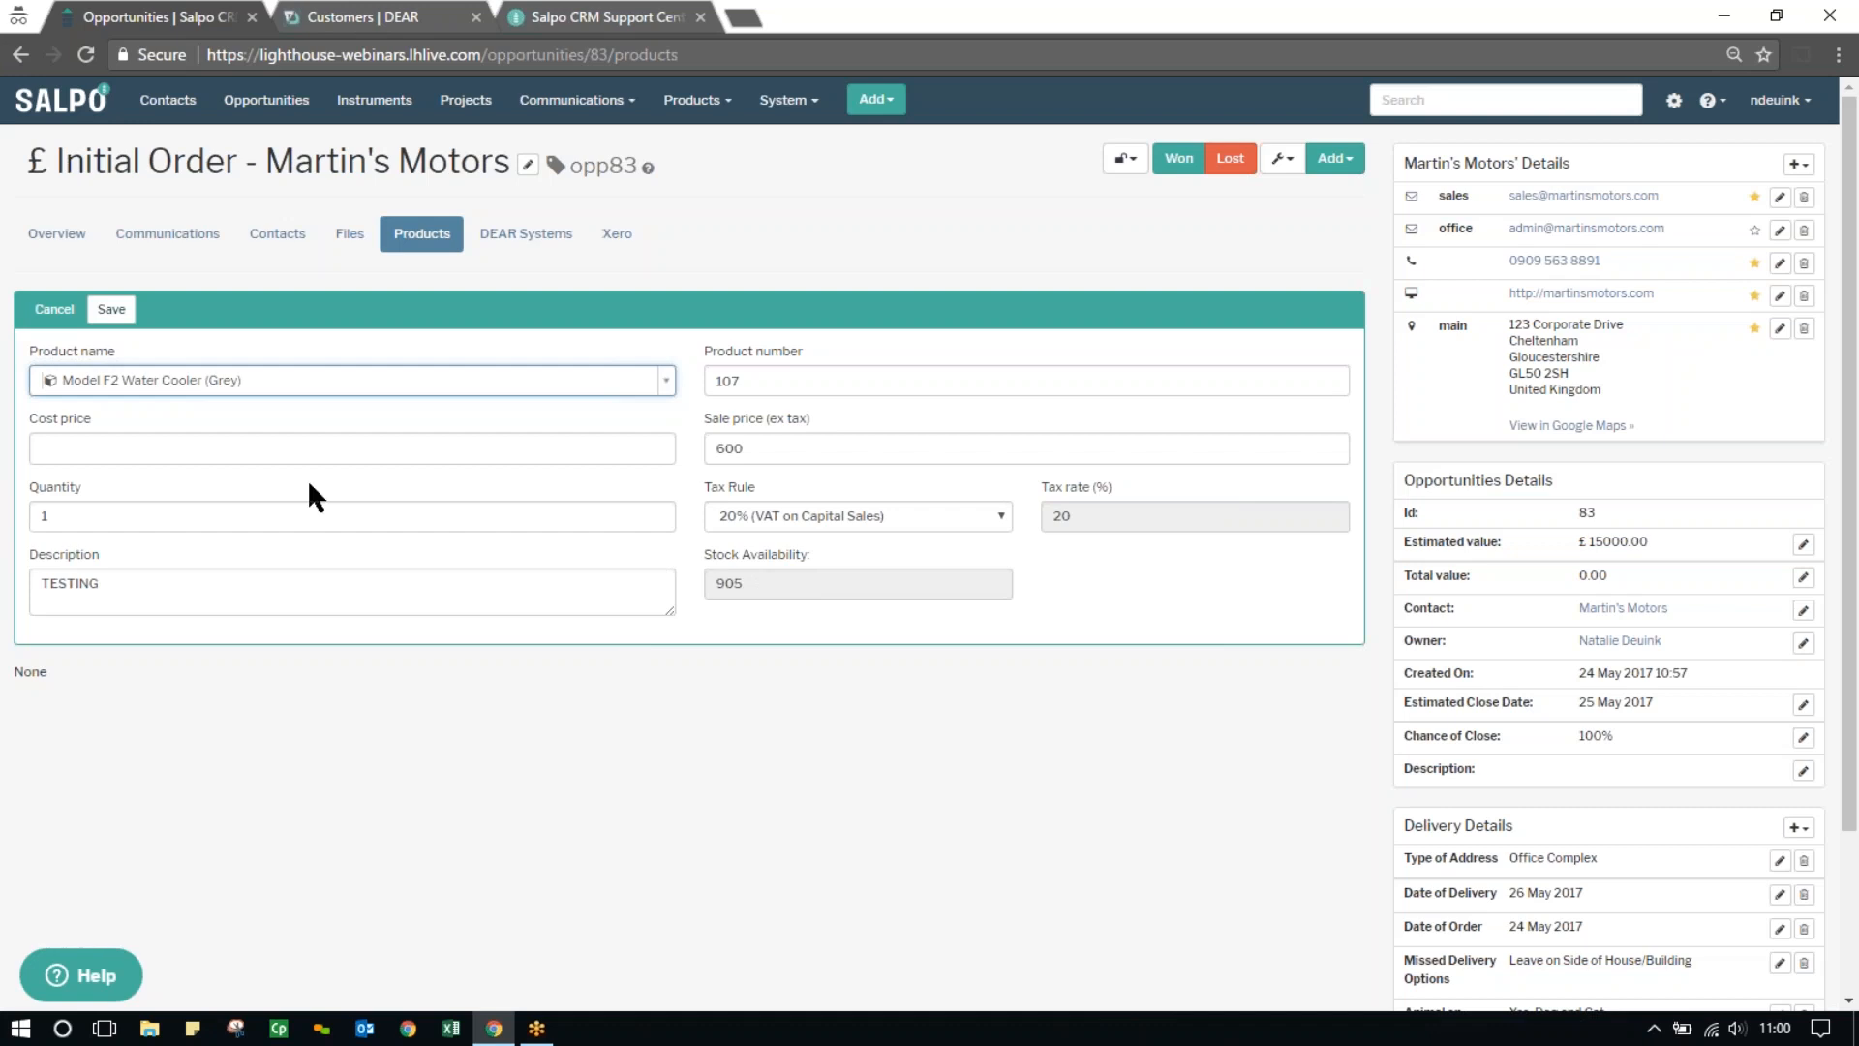
{"action": "left_click", "coordinate": [91, 518]}
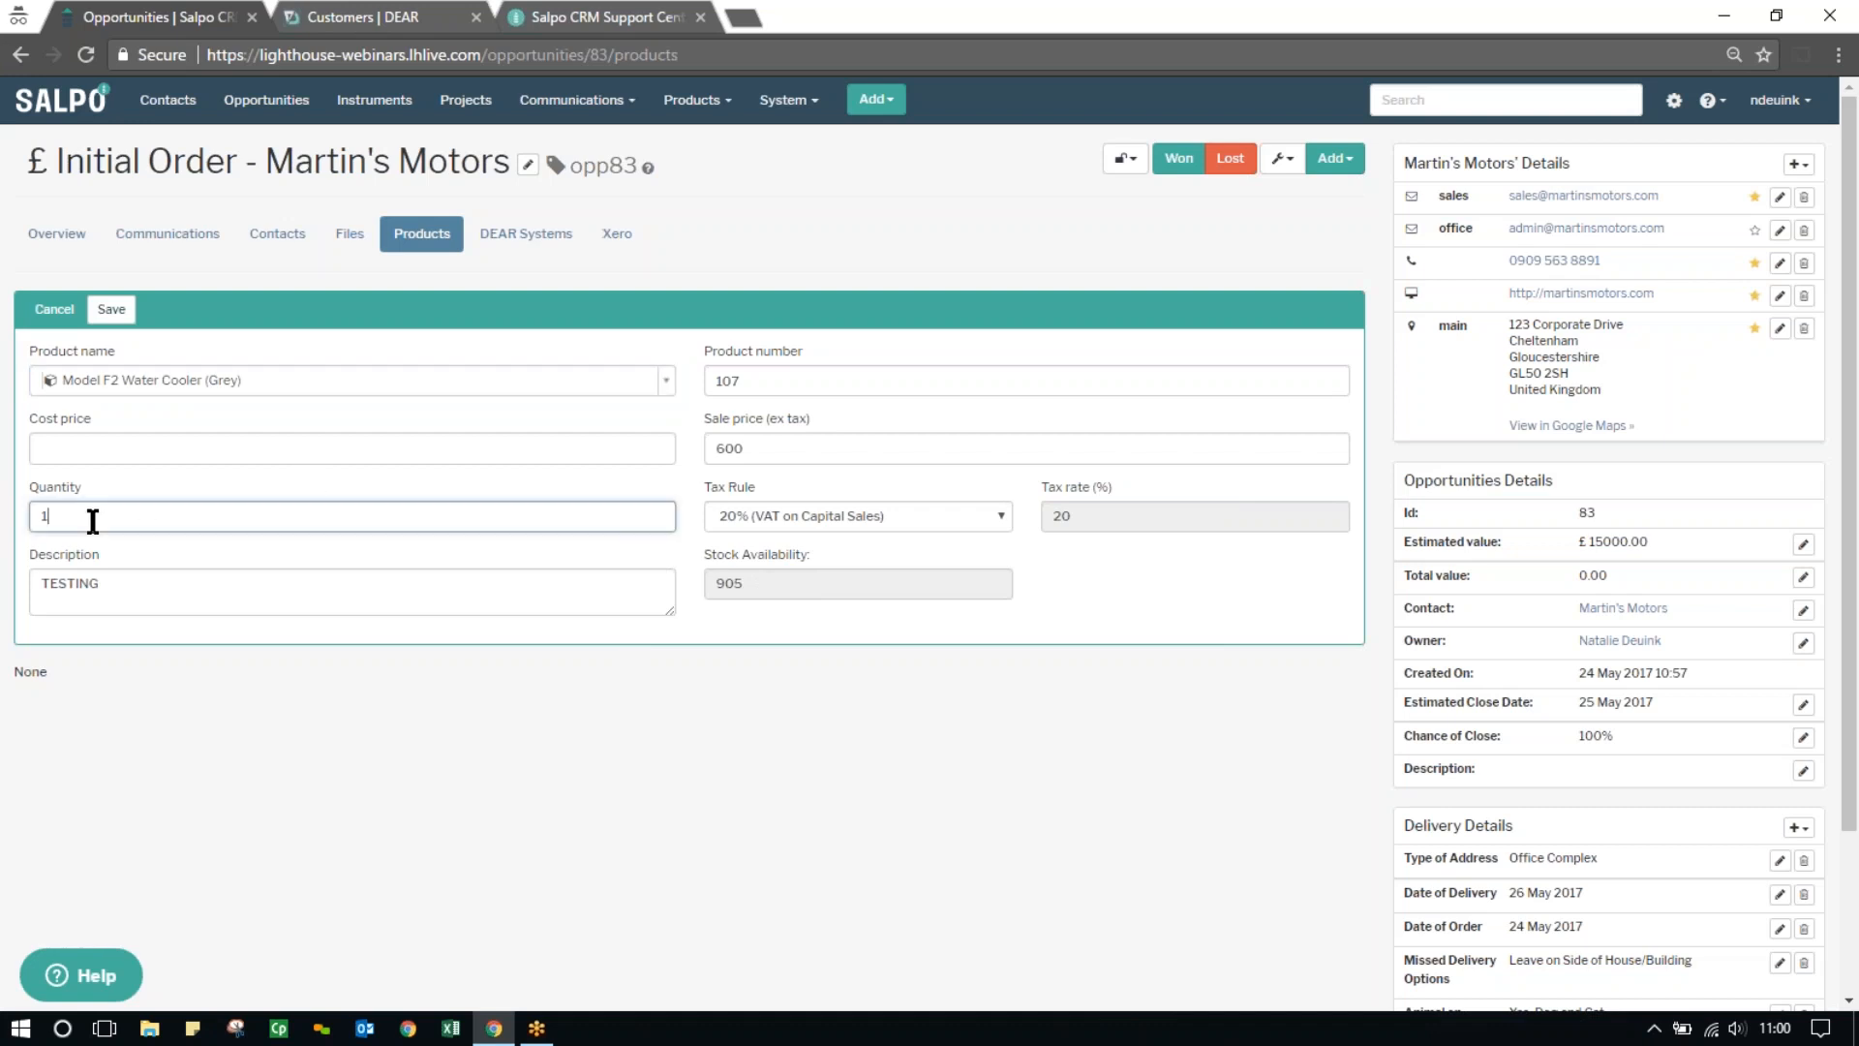
{"action": "key", "text": "BackSpace"}
{"action": "type", "text": "15"}
{"action": "left_click", "coordinate": [116, 309]}
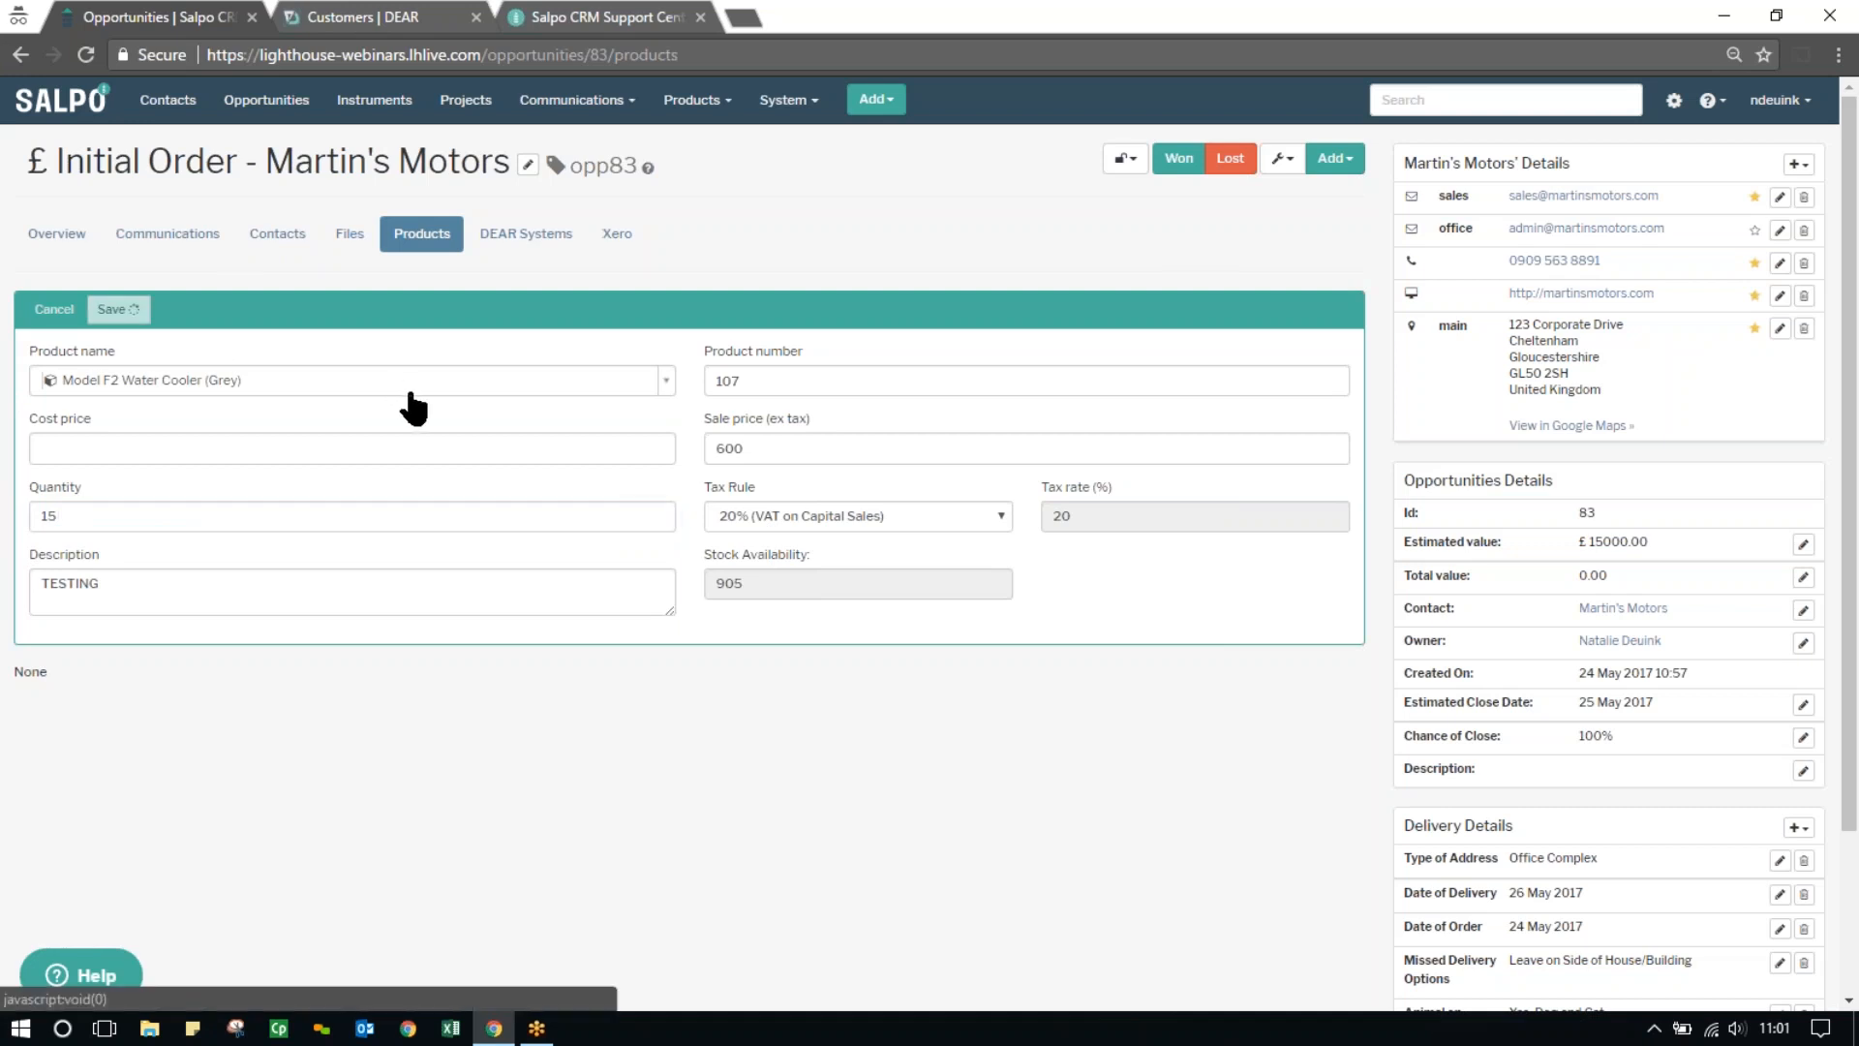
Add the product Large Bottle to the opportunity with a quantity of 15
{"action": "left_click", "coordinate": [1336, 161]}
{"action": "left_click", "coordinate": [1253, 255]}
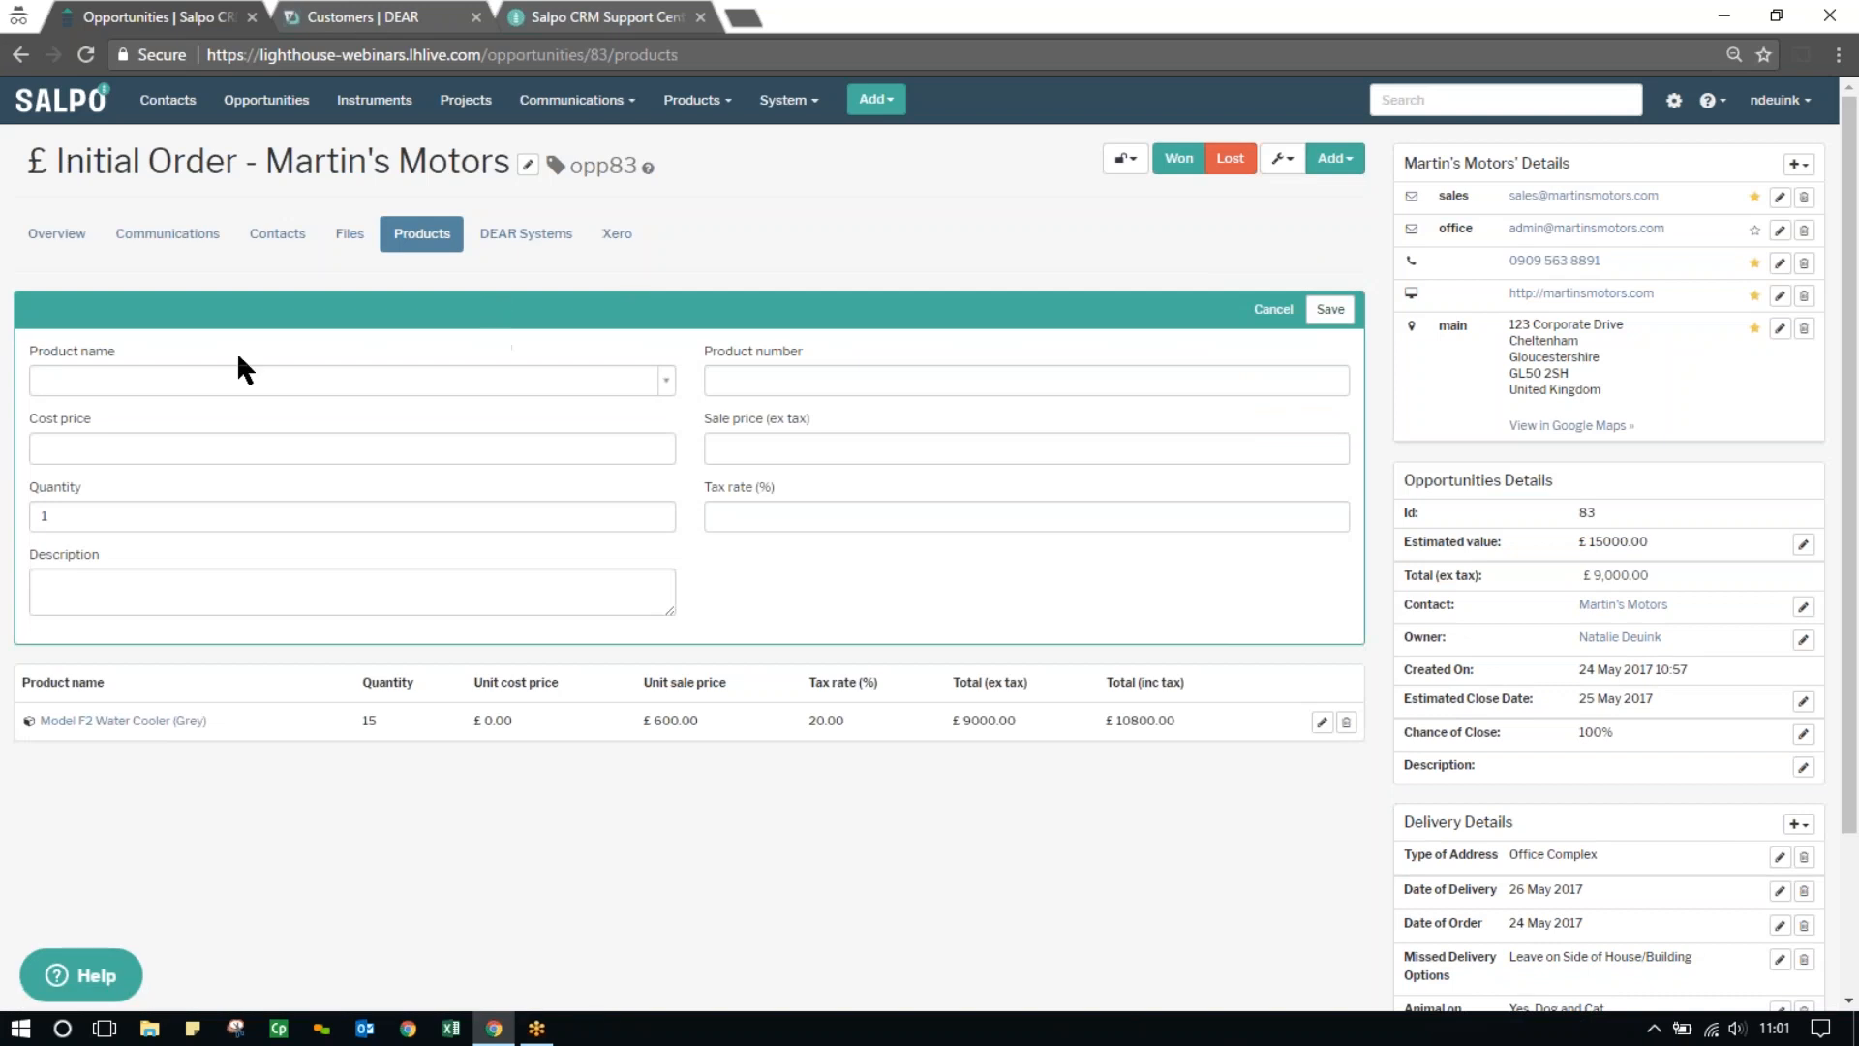
{"action": "left_click", "coordinate": [98, 519]}
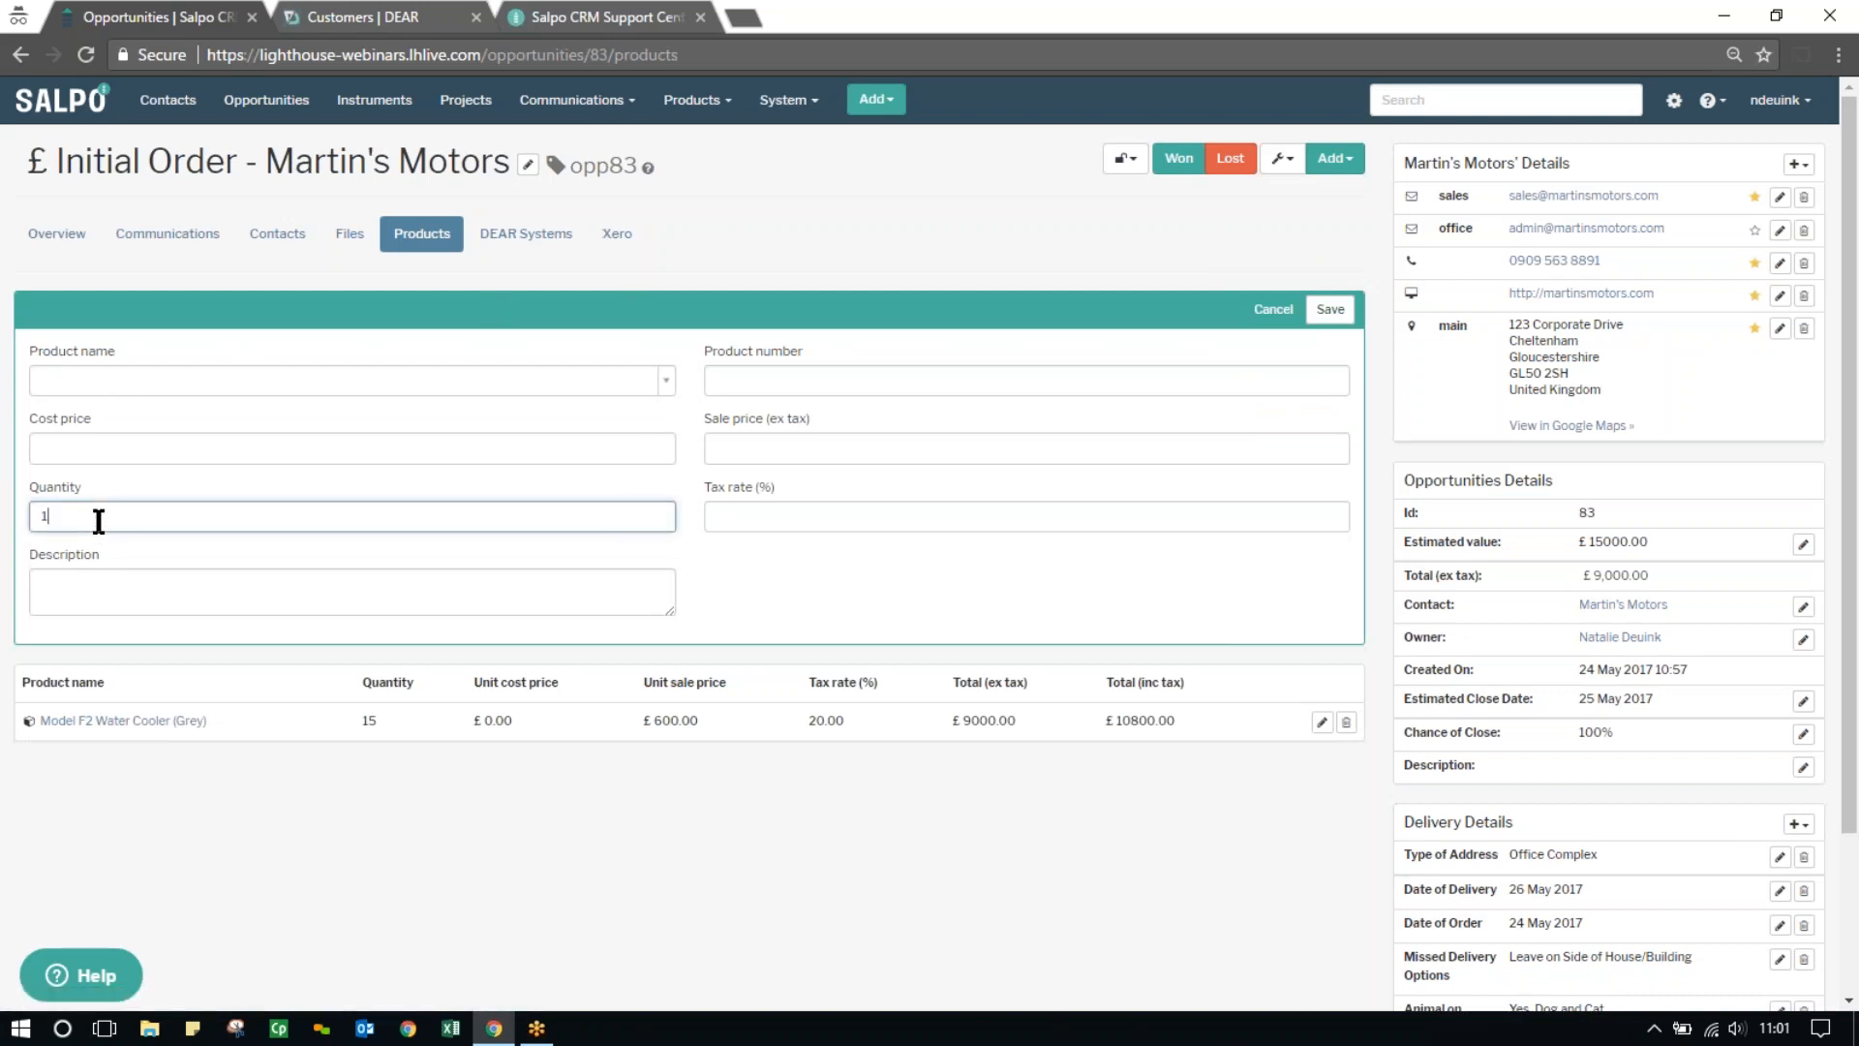
{"action": "type", "text": "5"}
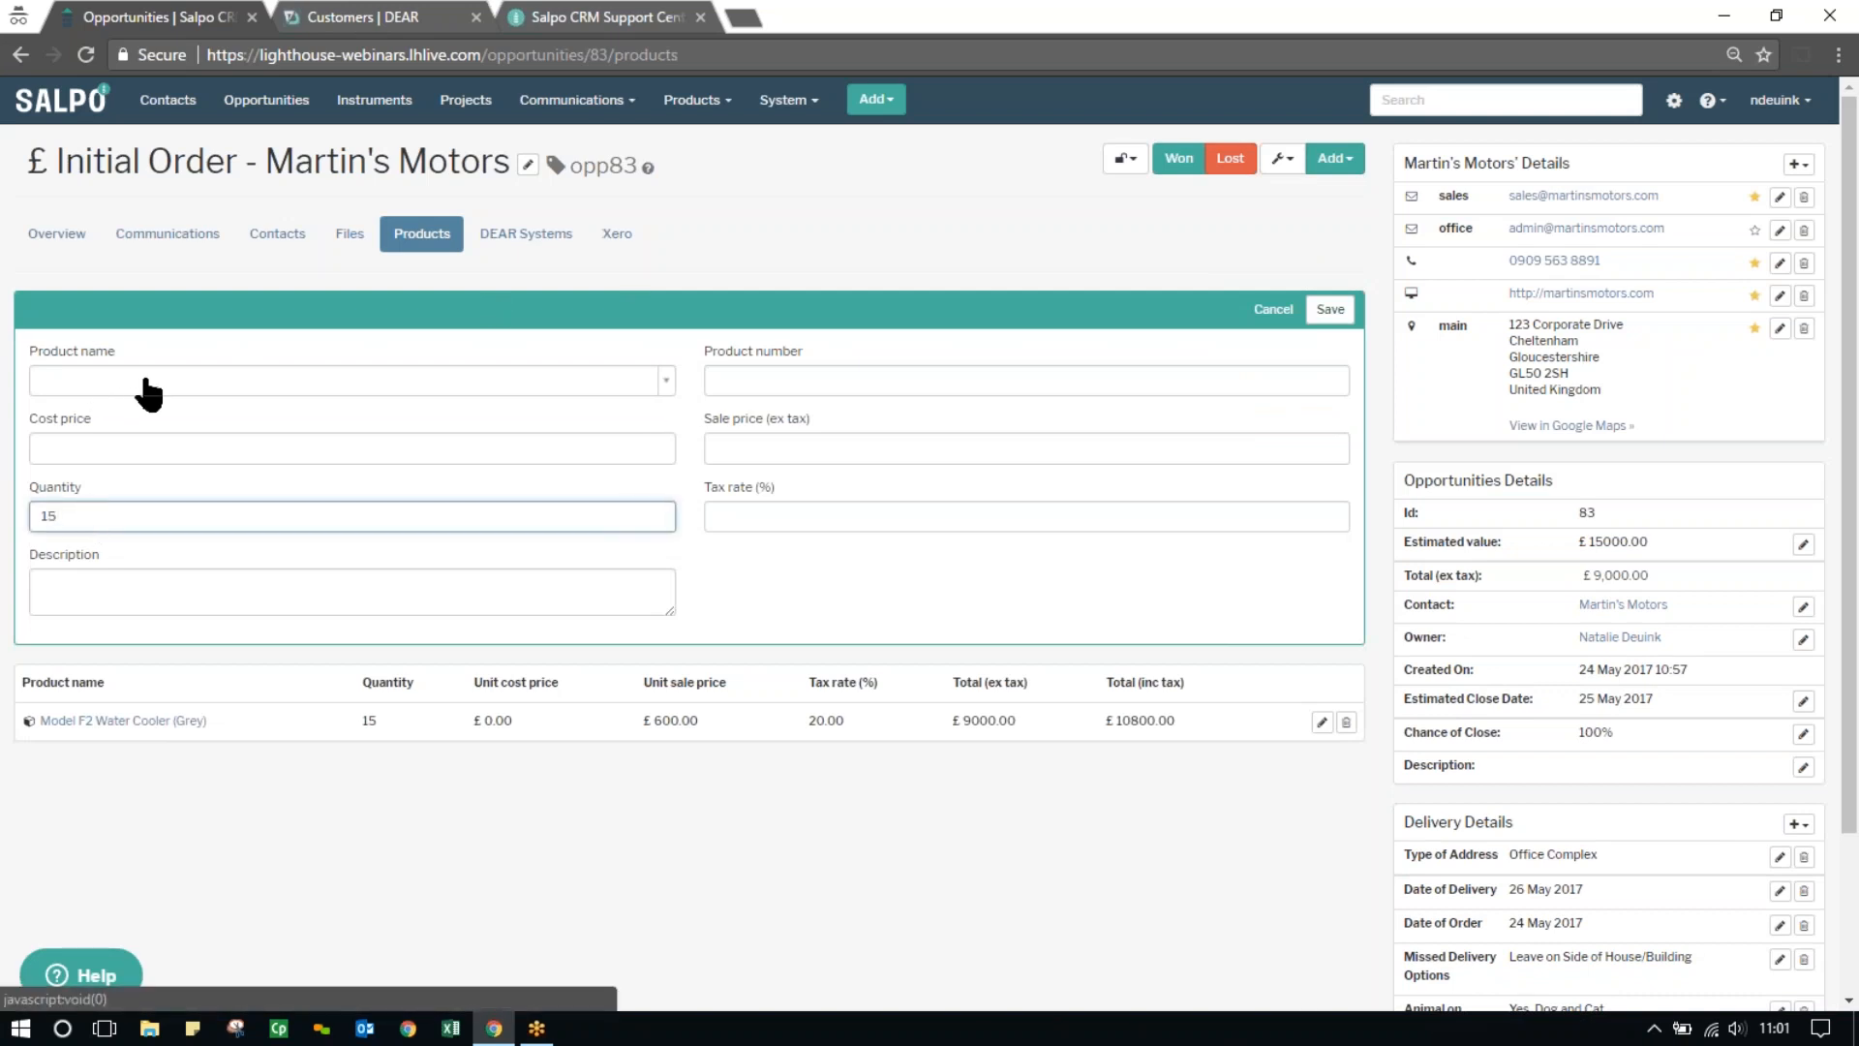
{"action": "left_click", "coordinate": [100, 384]}
{"action": "type", "text": "bottle"}
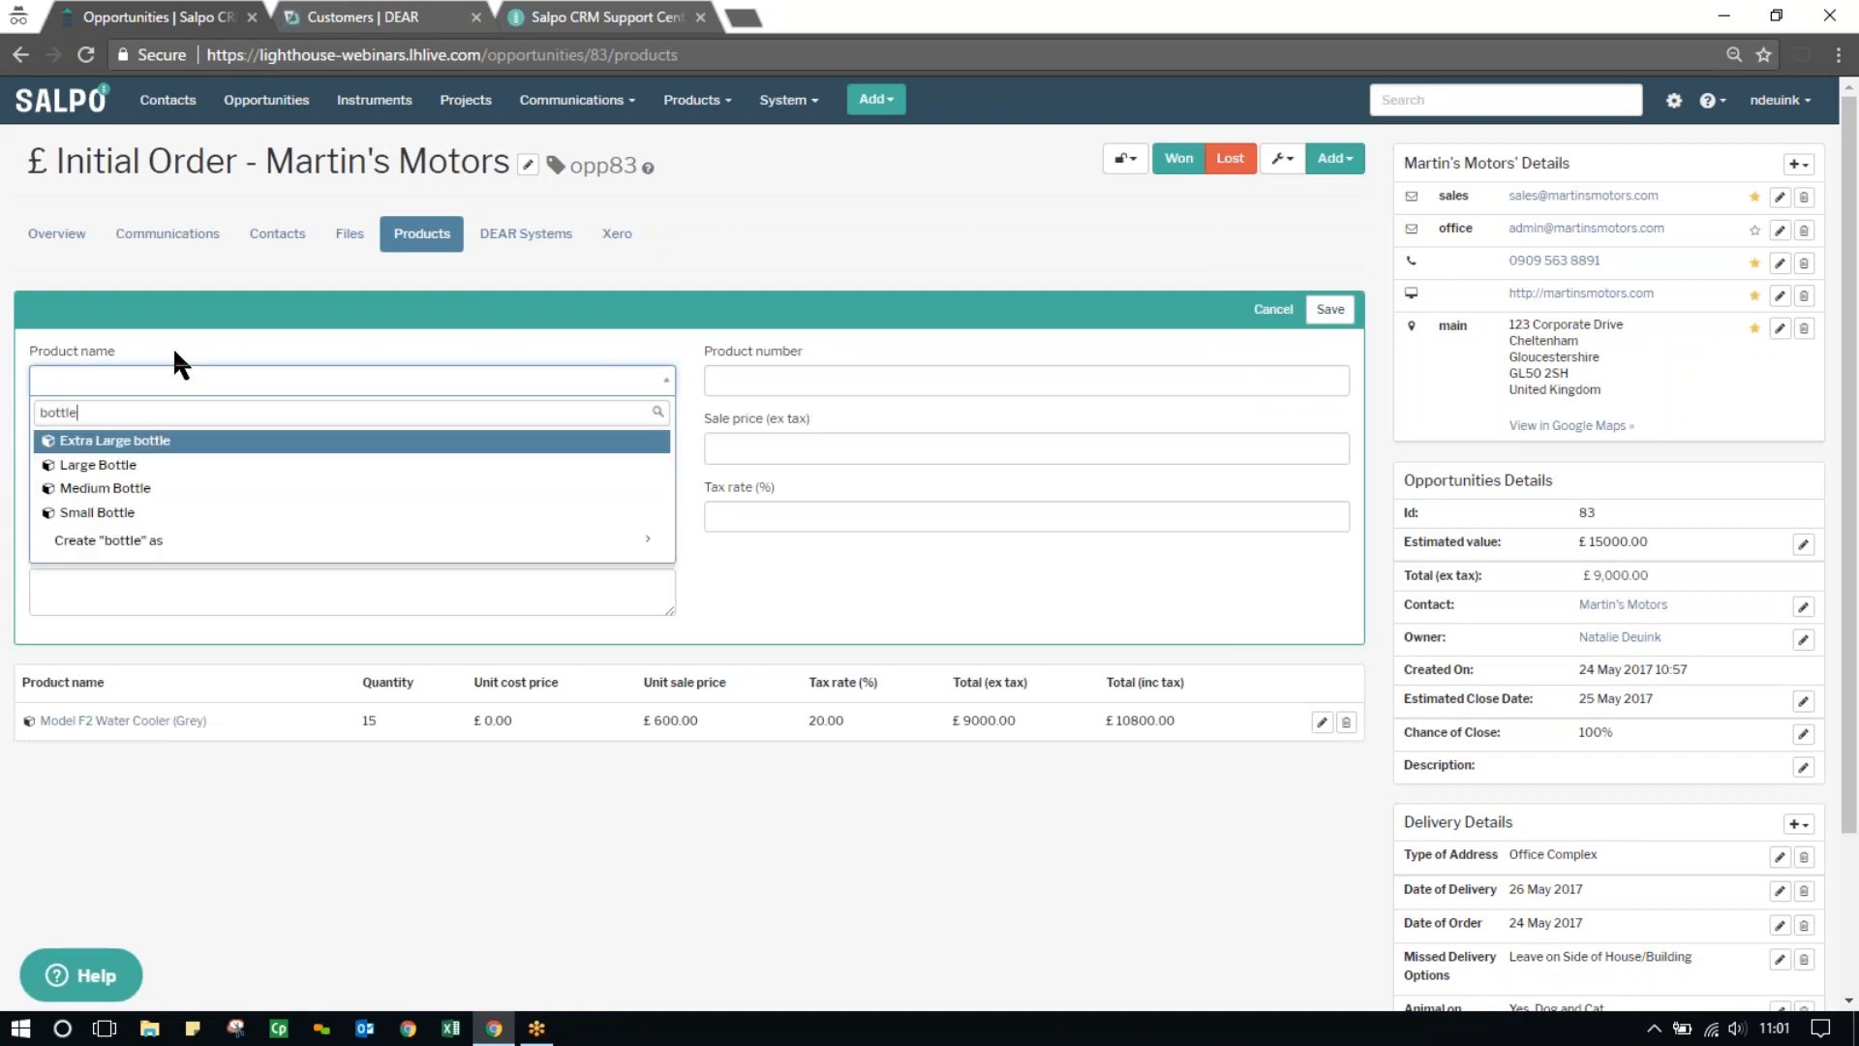
{"action": "key", "text": "Down"}
{"action": "left_click", "coordinate": [124, 466]}
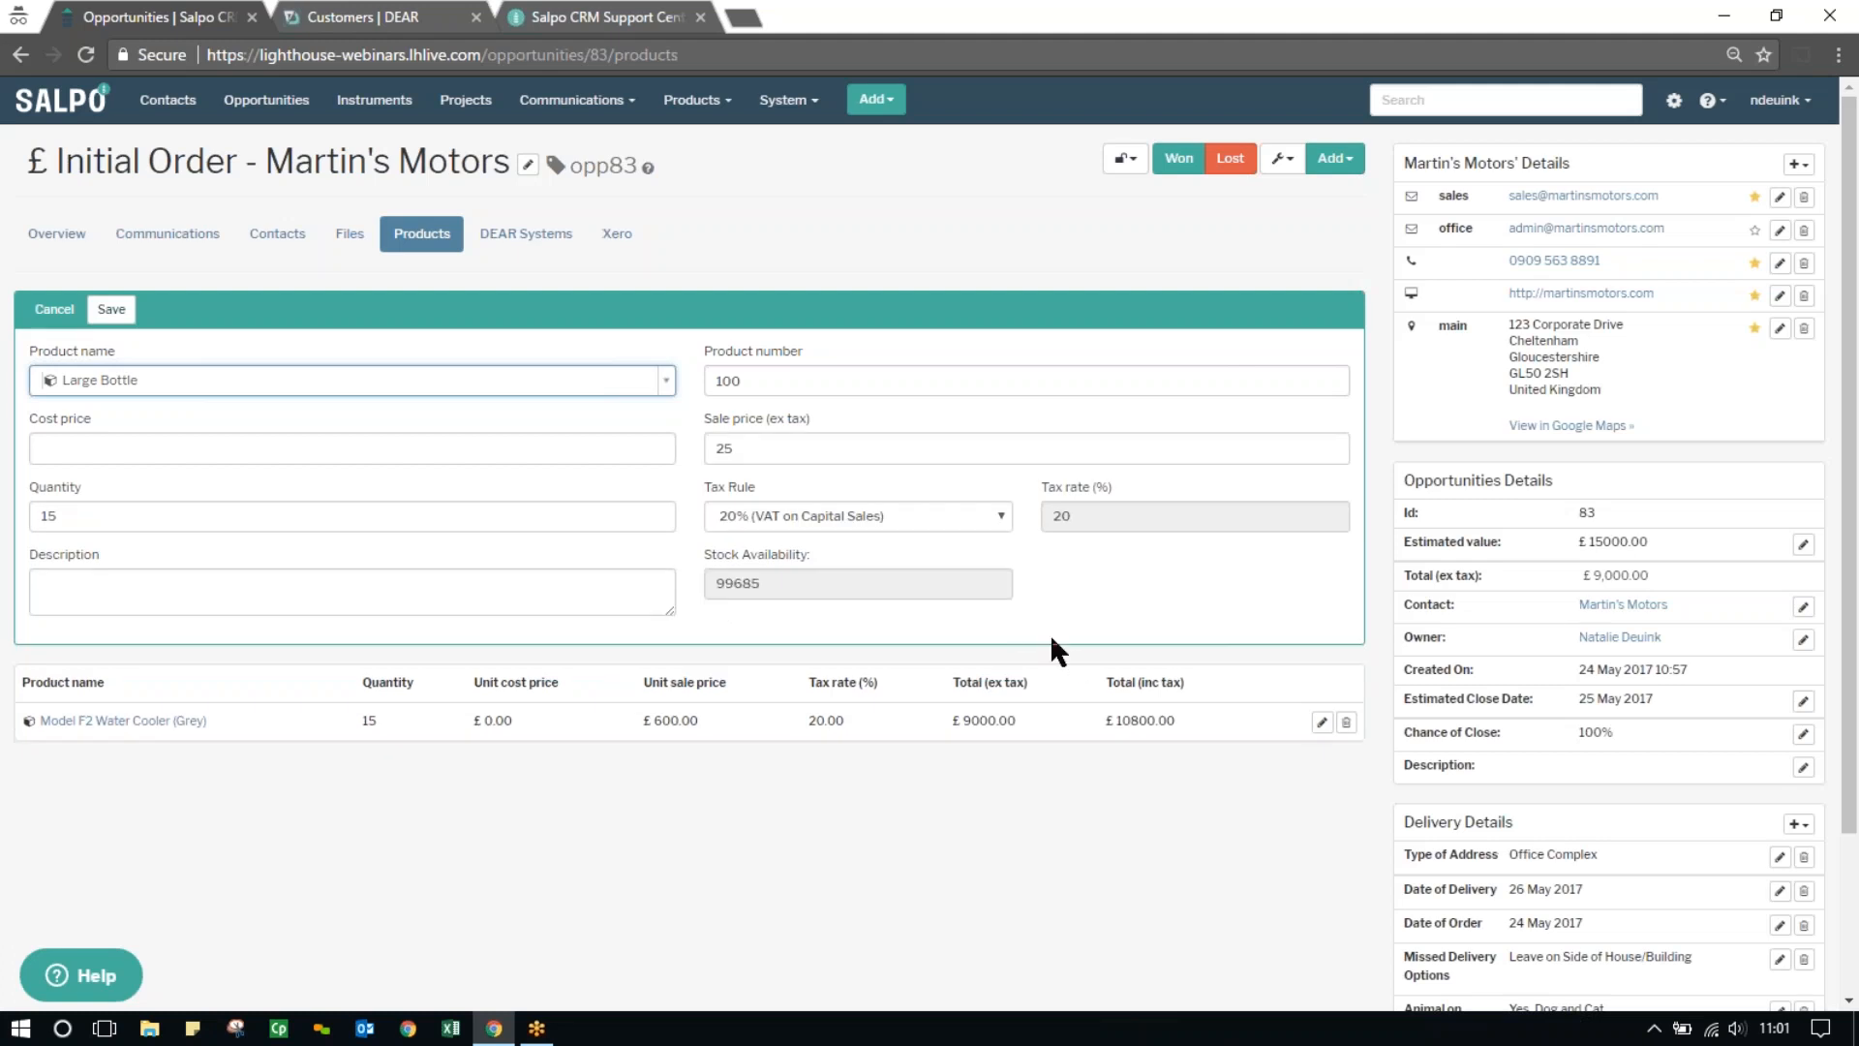
{"action": "left_click", "coordinate": [128, 309]}
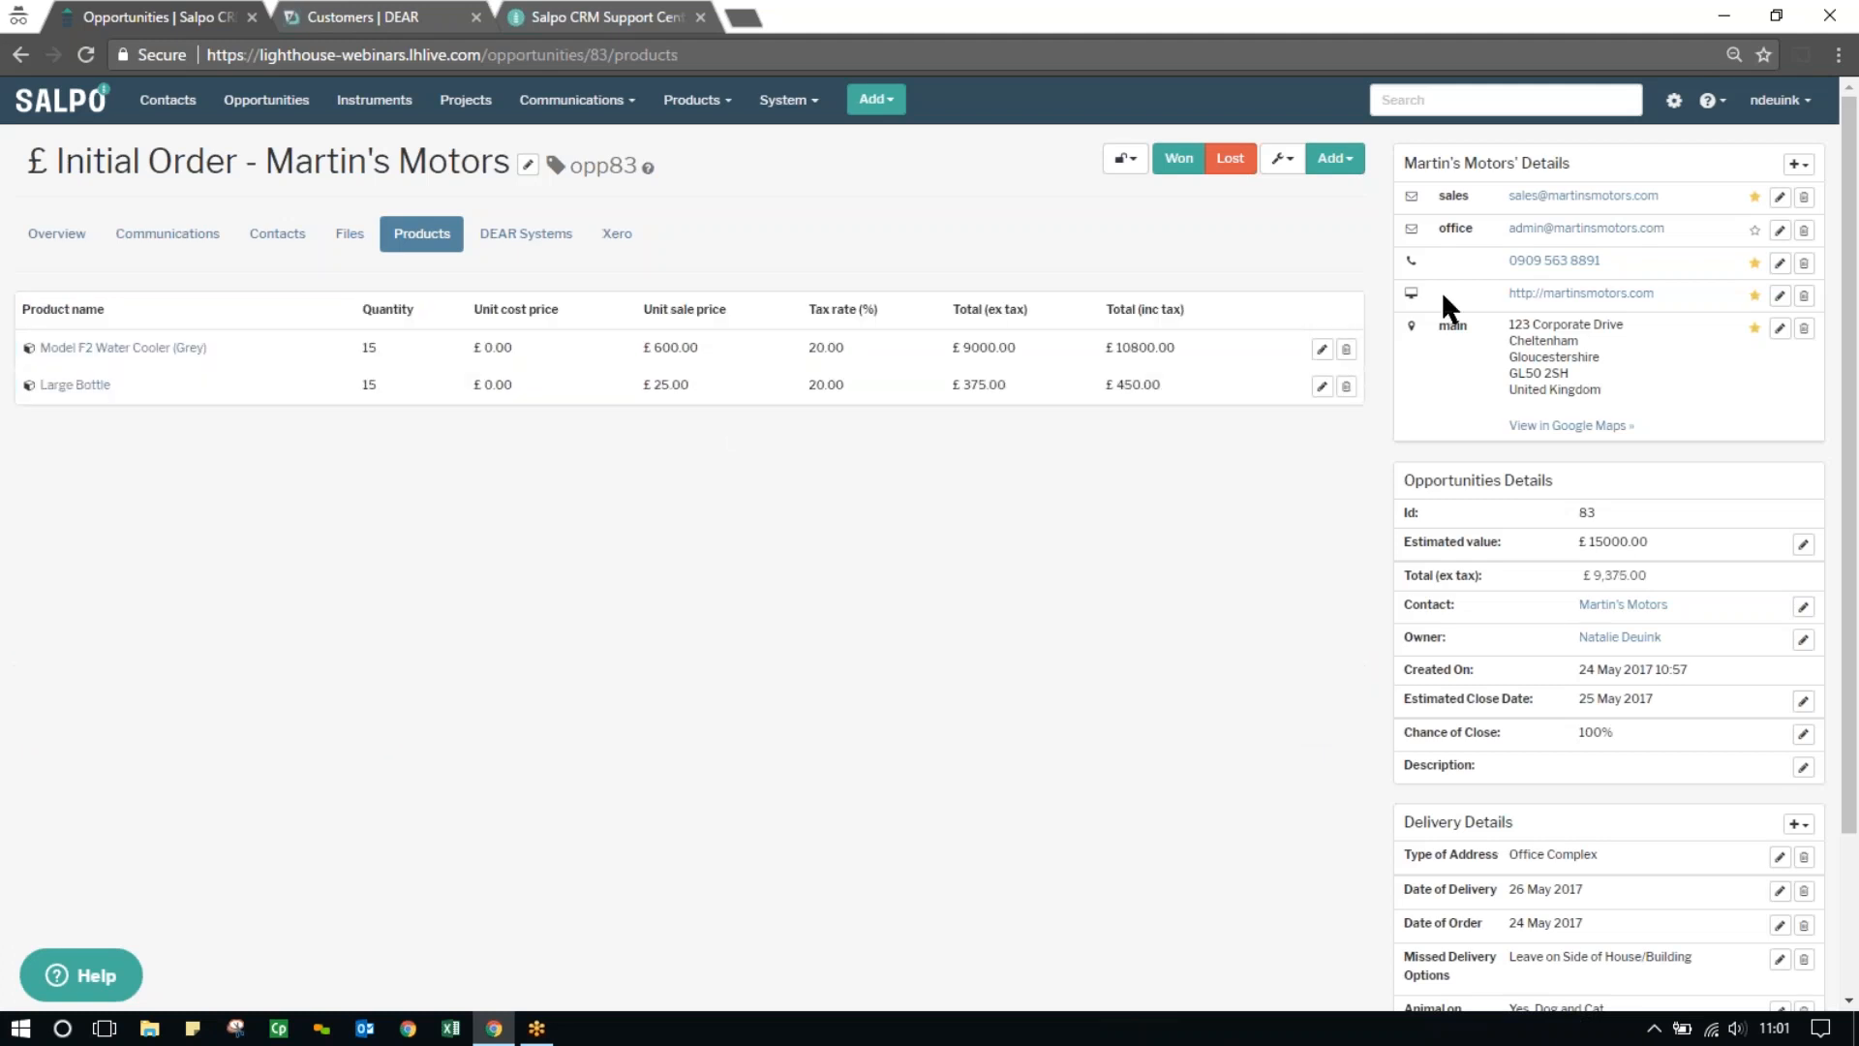
Add the product 1000 Grey Plastic Cups to the opportunity with a quantity of 5
{"action": "left_click", "coordinate": [1336, 166]}
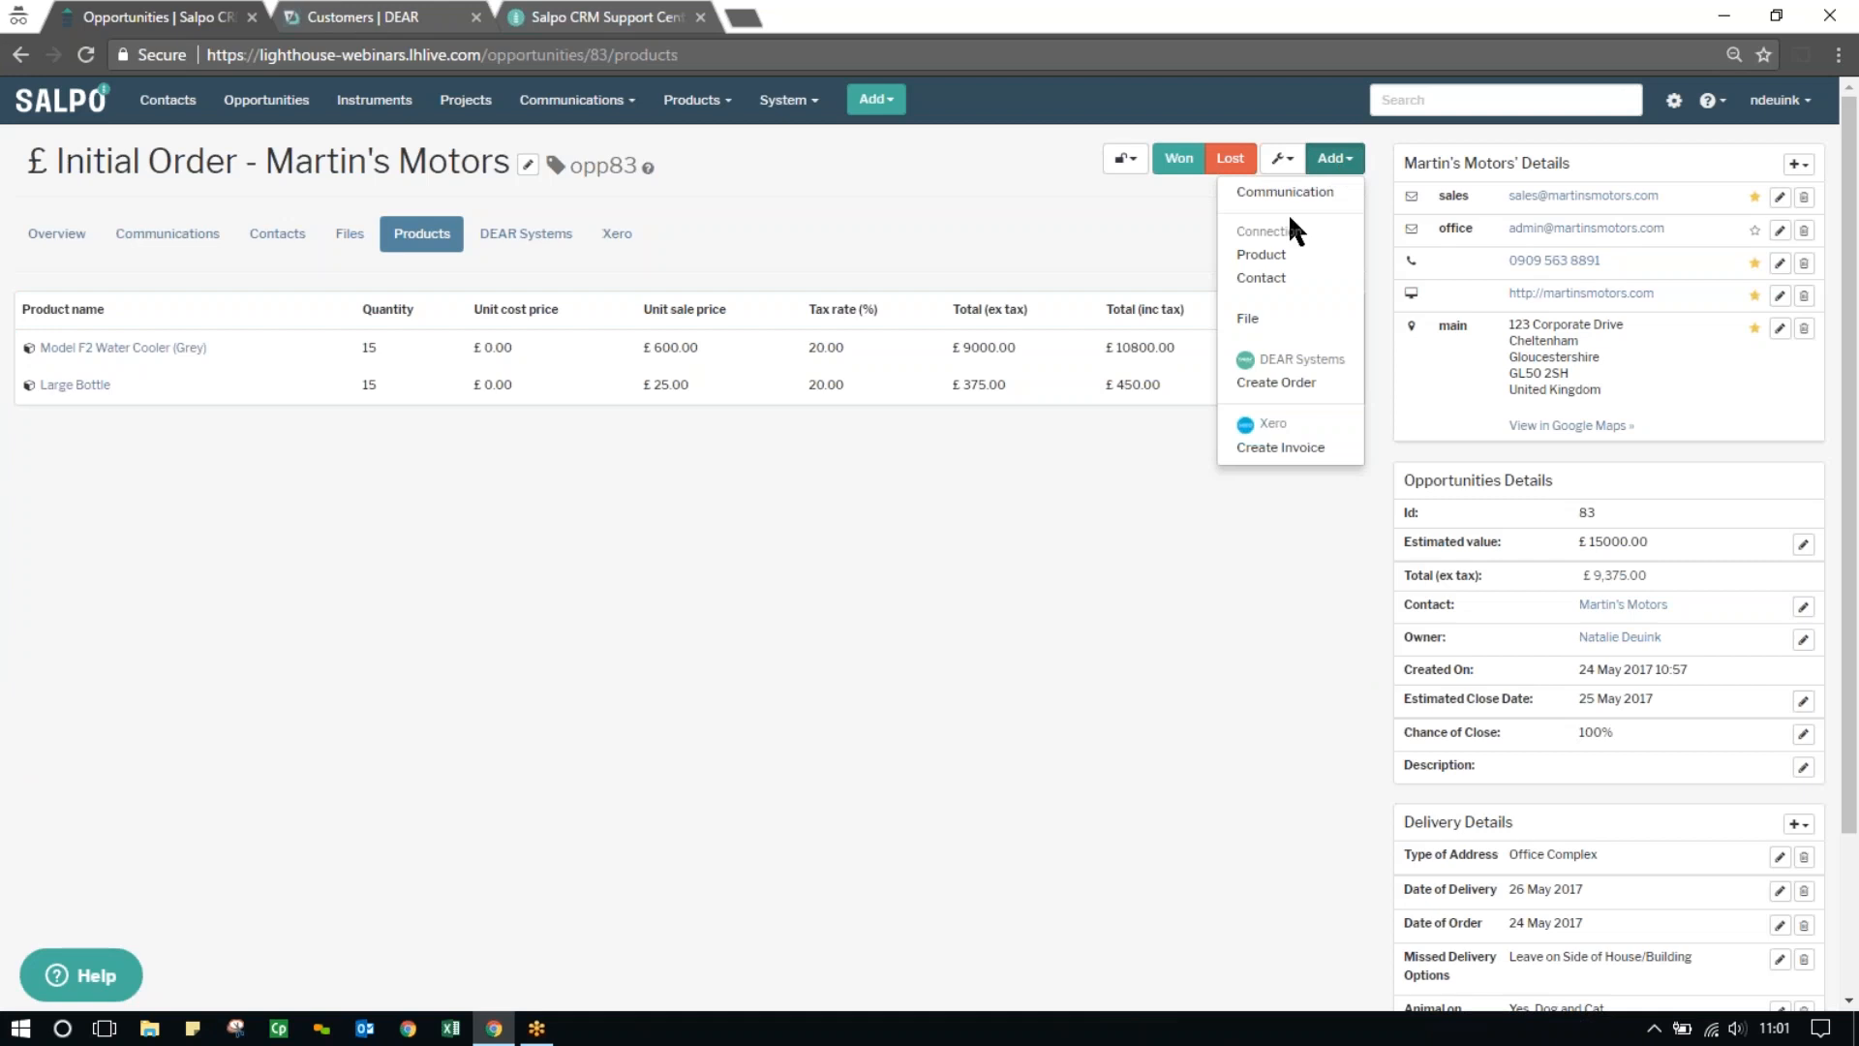
{"action": "left_click", "coordinate": [1258, 256]}
{"action": "left_click", "coordinate": [139, 368]}
{"action": "type", "text": "cup"}
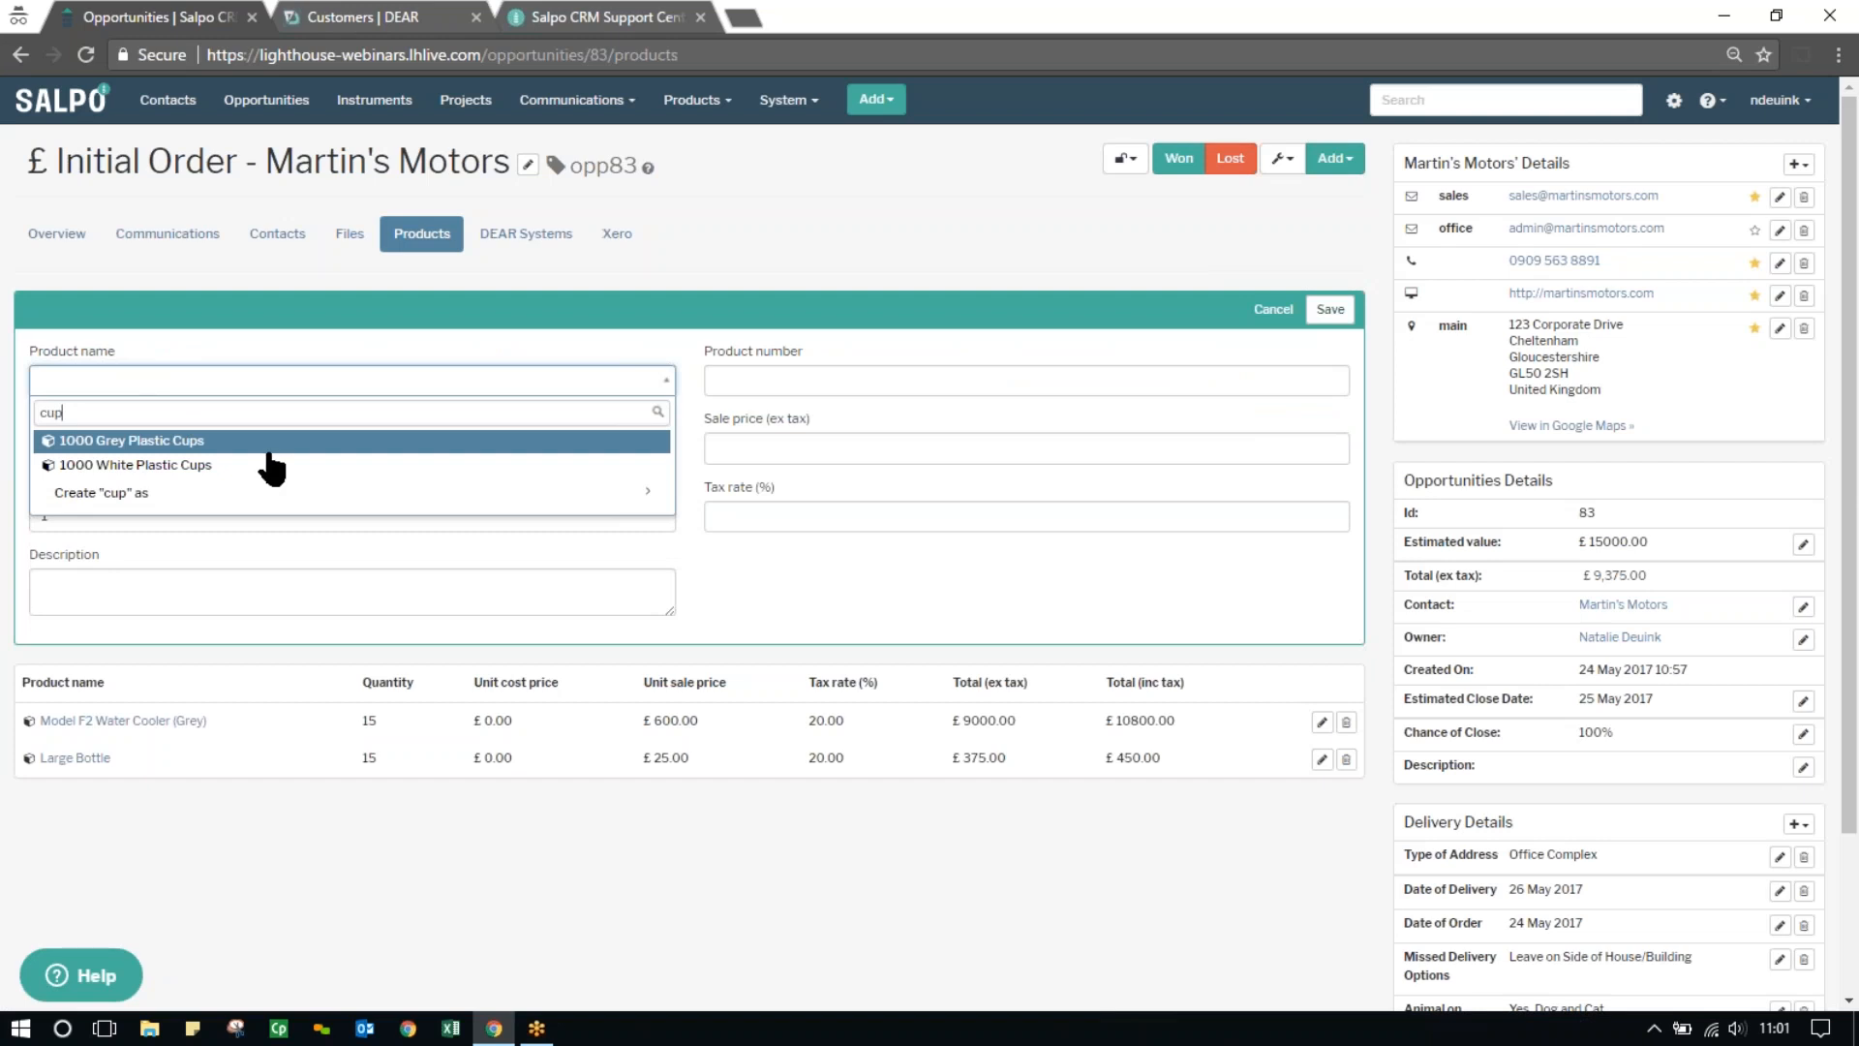
{"action": "left_click", "coordinate": [273, 444]}
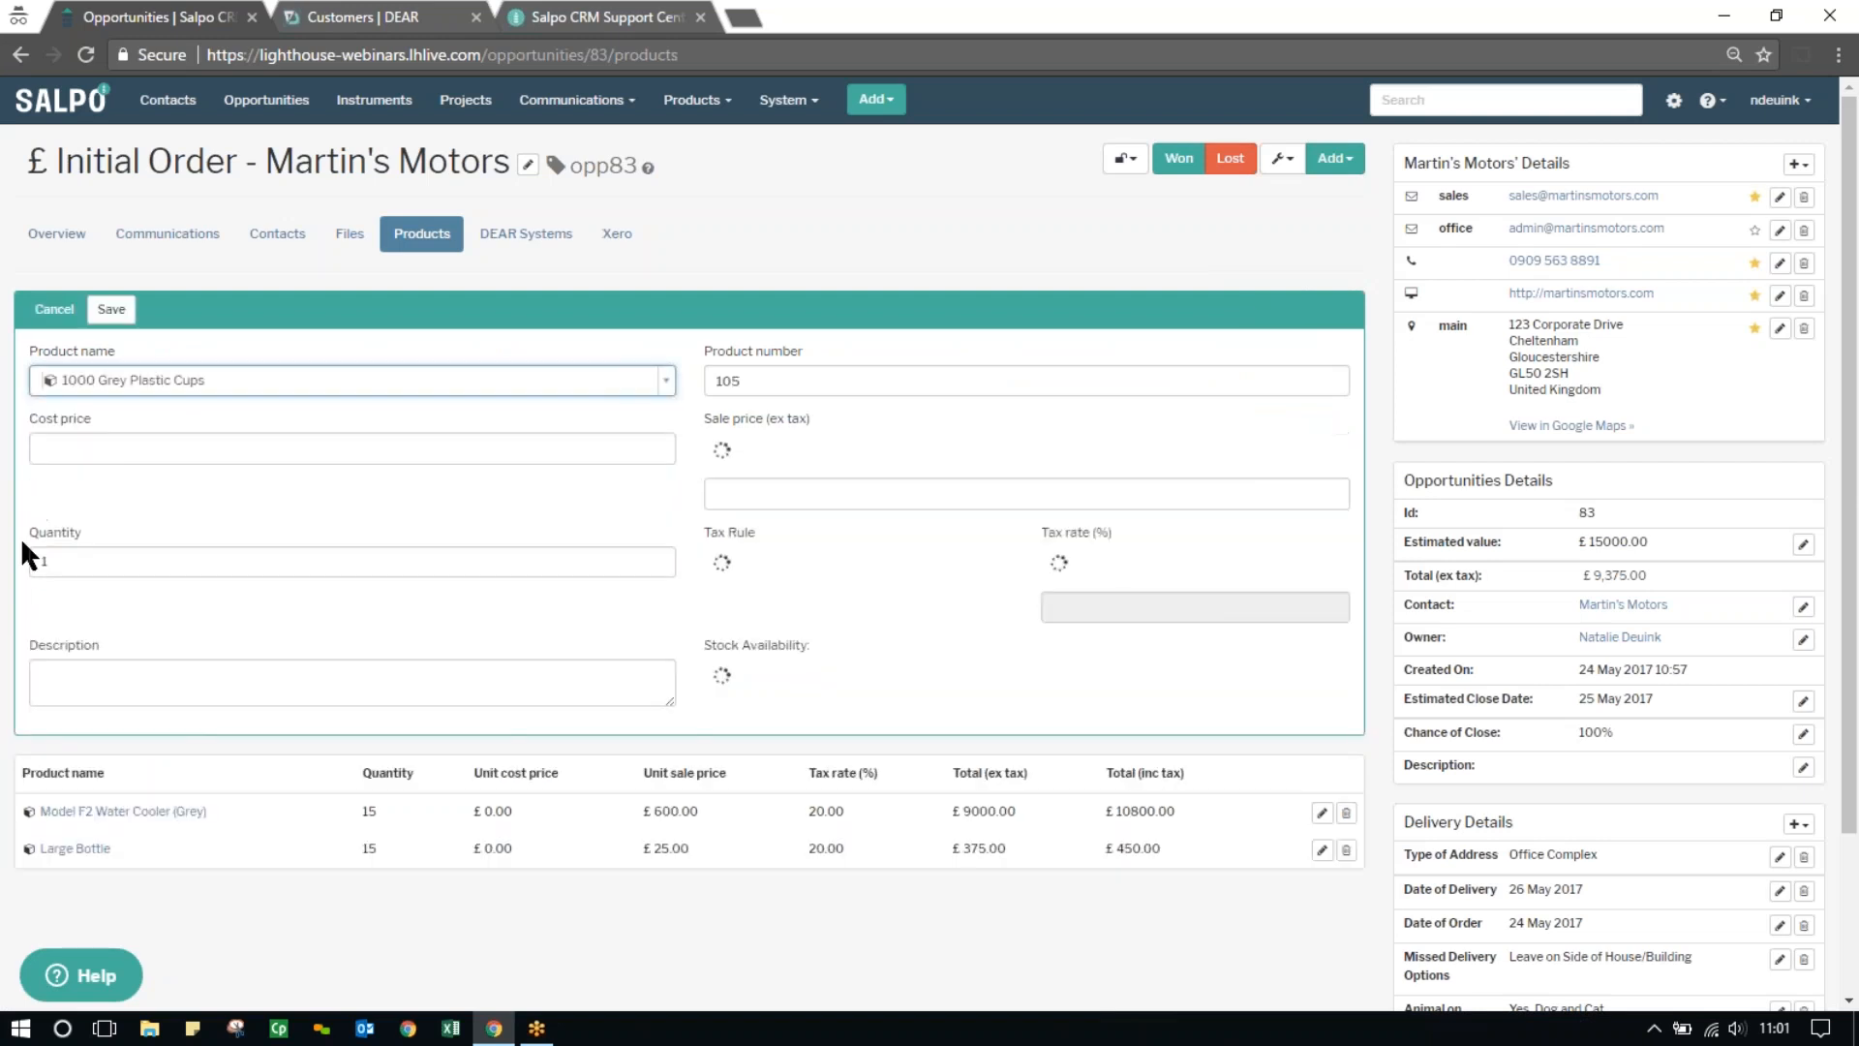
{"action": "double_click", "coordinate": [76, 516]}
{"action": "type", "text": "5"}
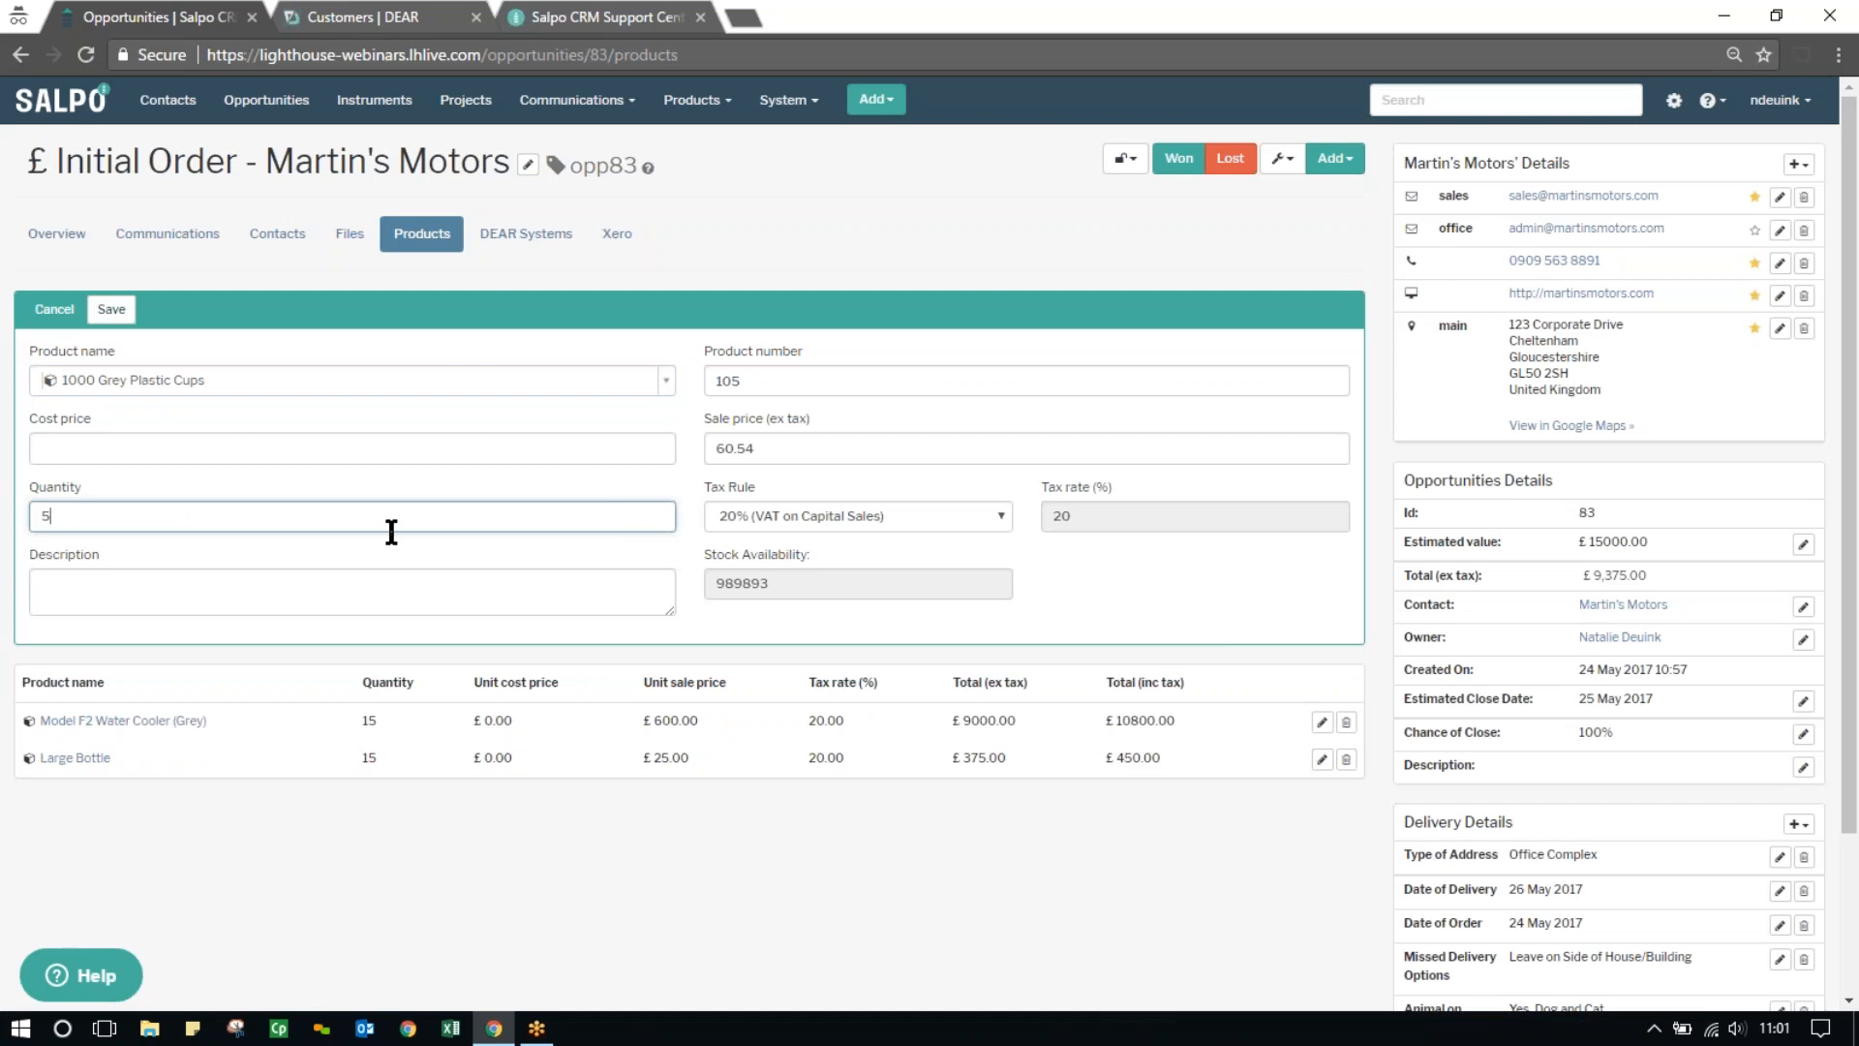
{"action": "left_click", "coordinate": [123, 316]}
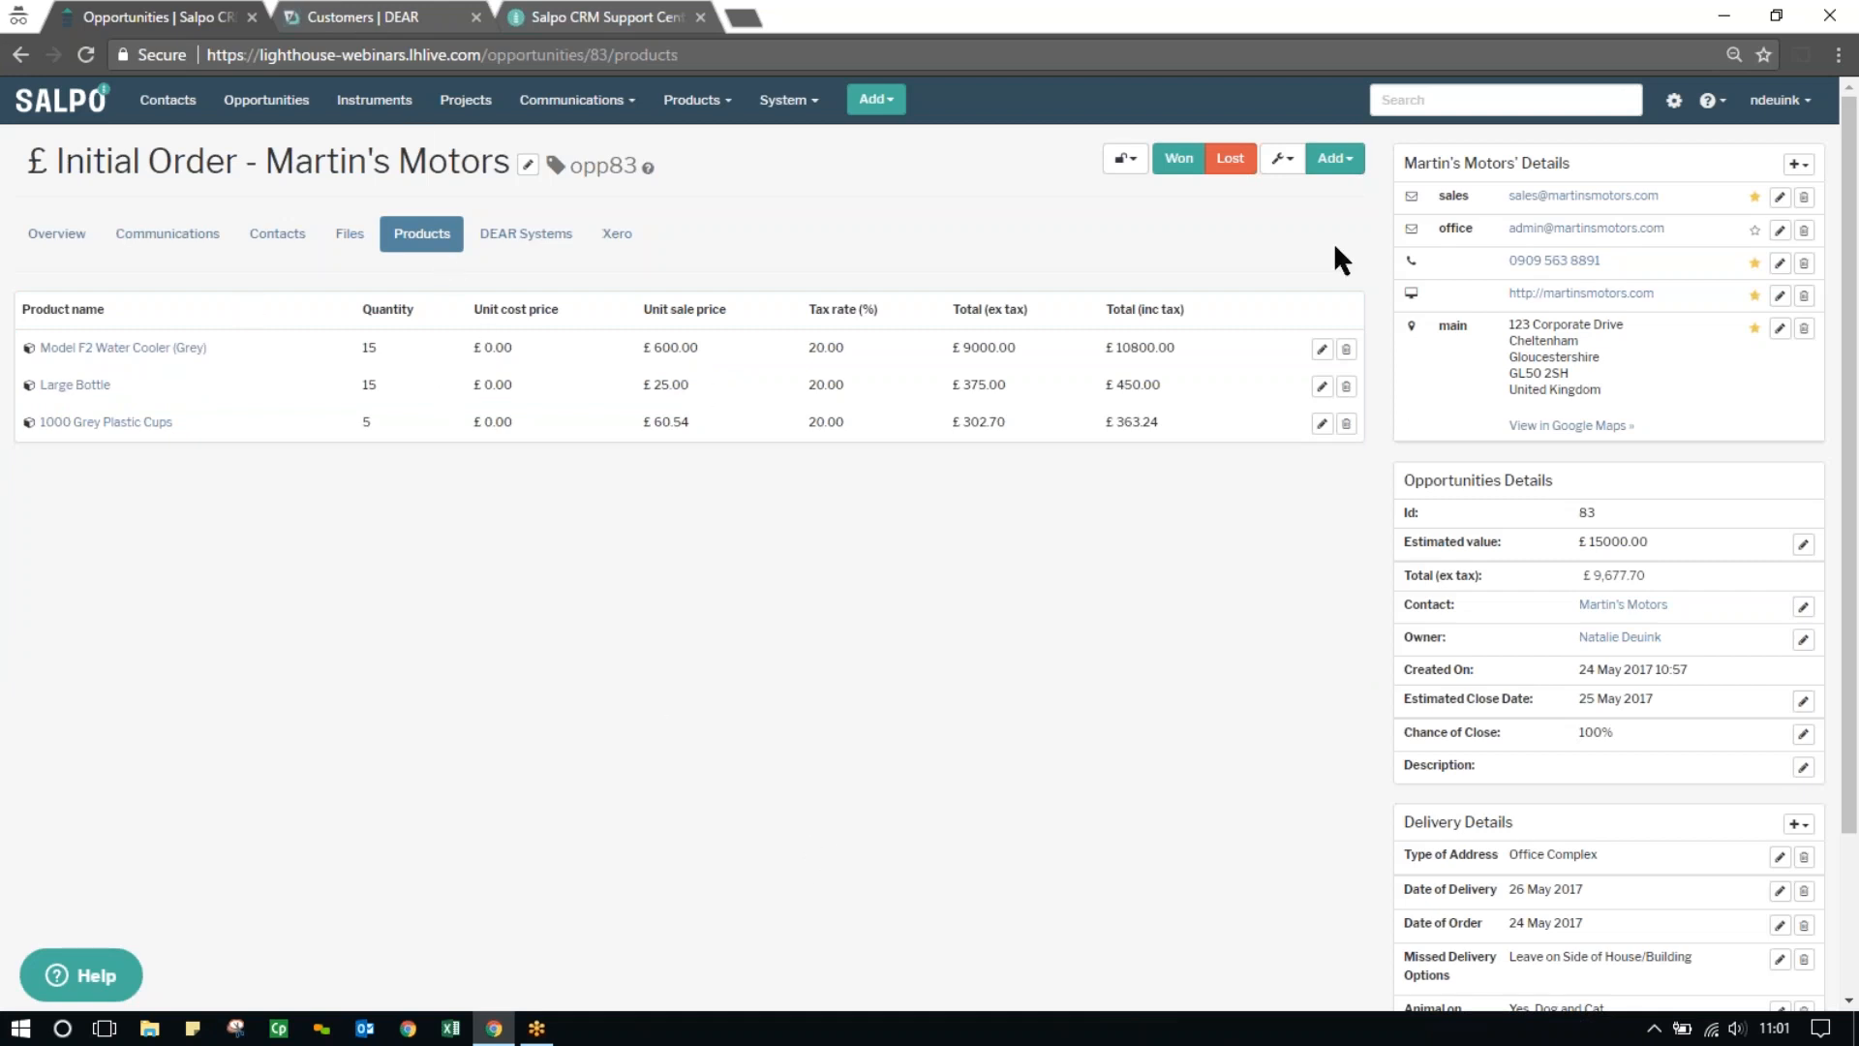
Start a DEAR Systems order from the opportunity as an authorised quote and select Martin's Motors' employee as its contact
{"action": "left_click", "coordinate": [1333, 164]}
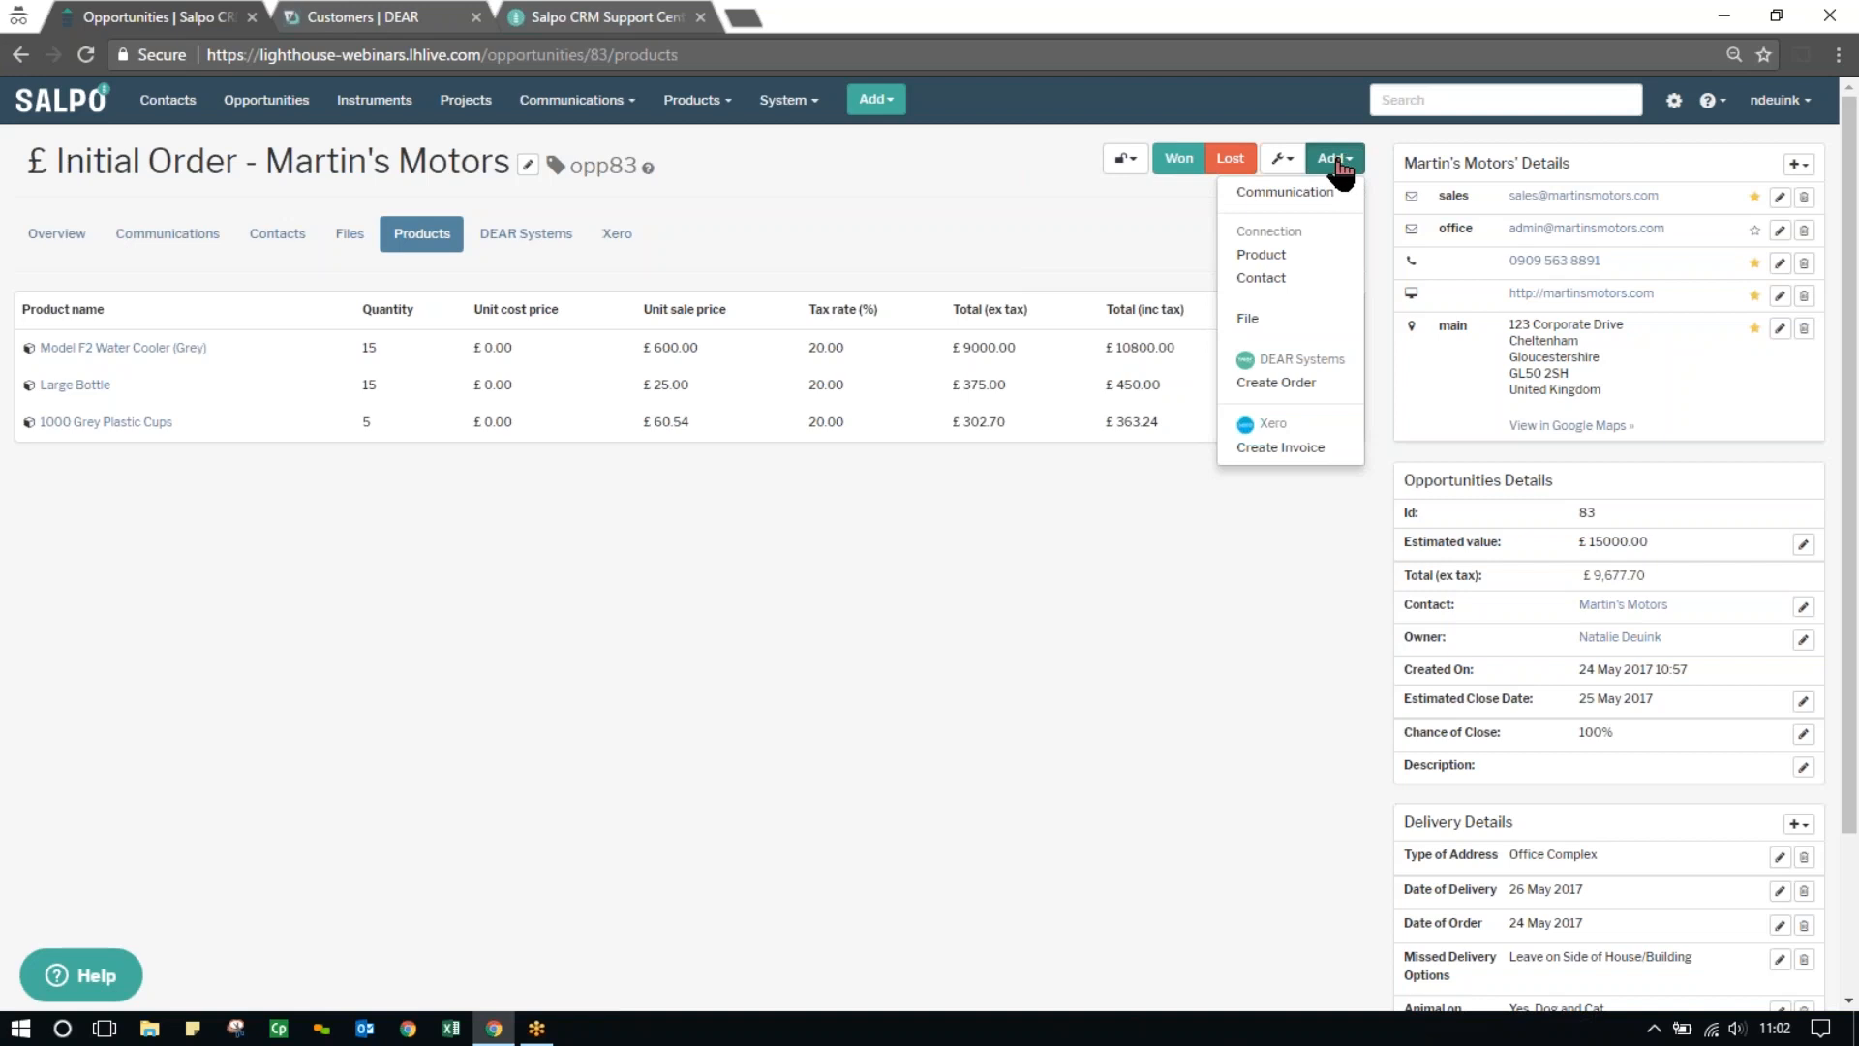
{"action": "left_click", "coordinate": [1293, 397]}
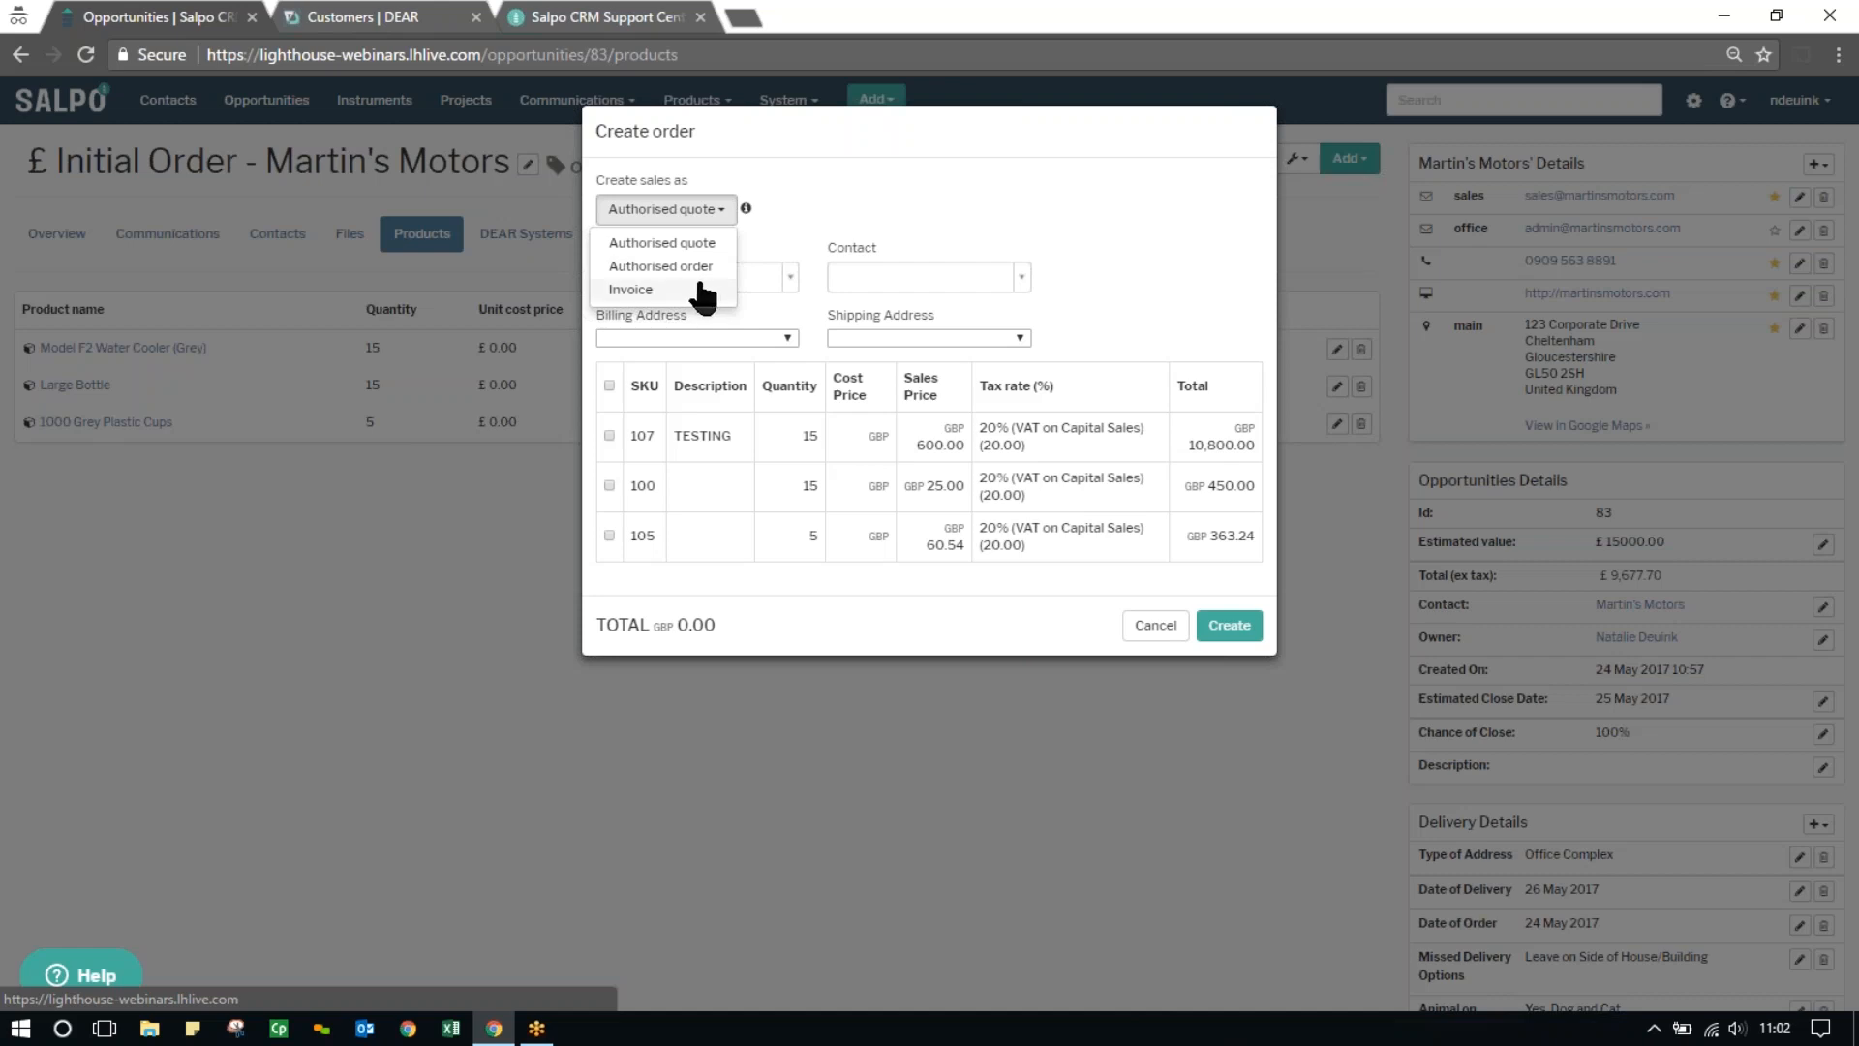
{"action": "left_click", "coordinate": [789, 213]}
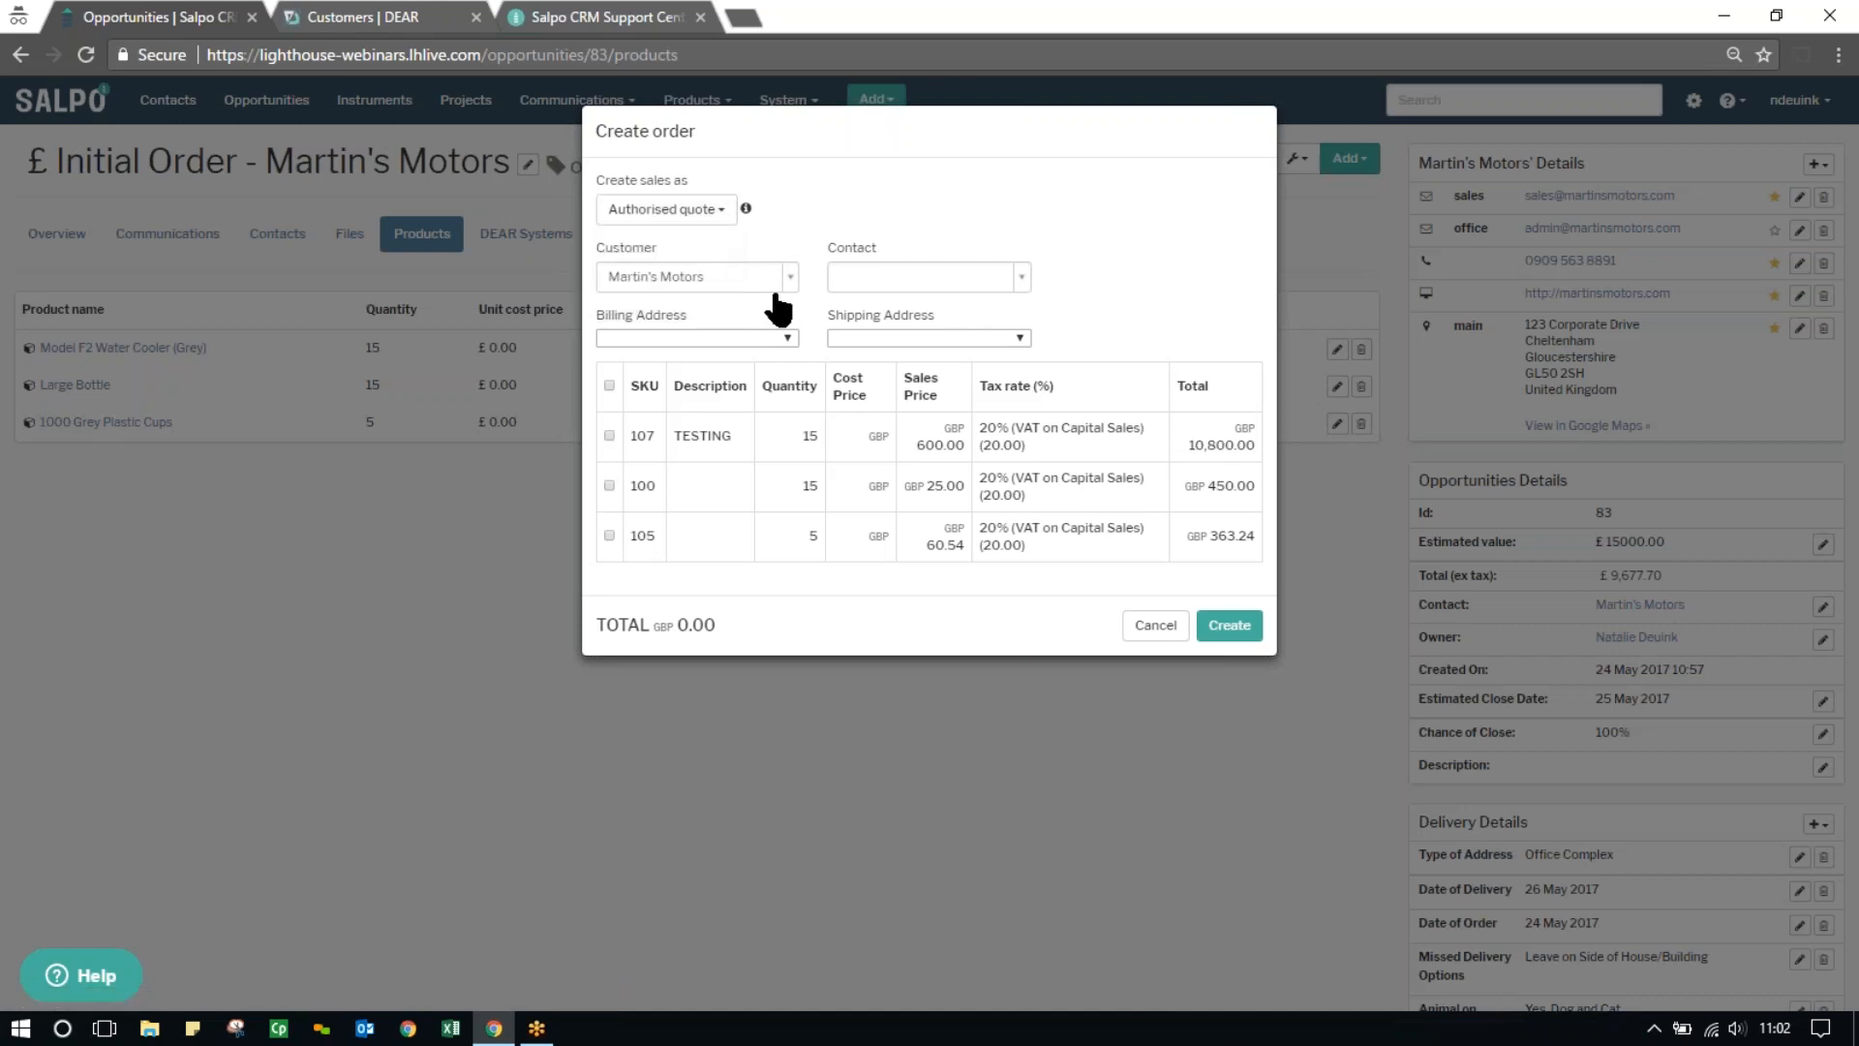
{"action": "left_click", "coordinate": [938, 277]}
{"action": "type", "text": "melis"}
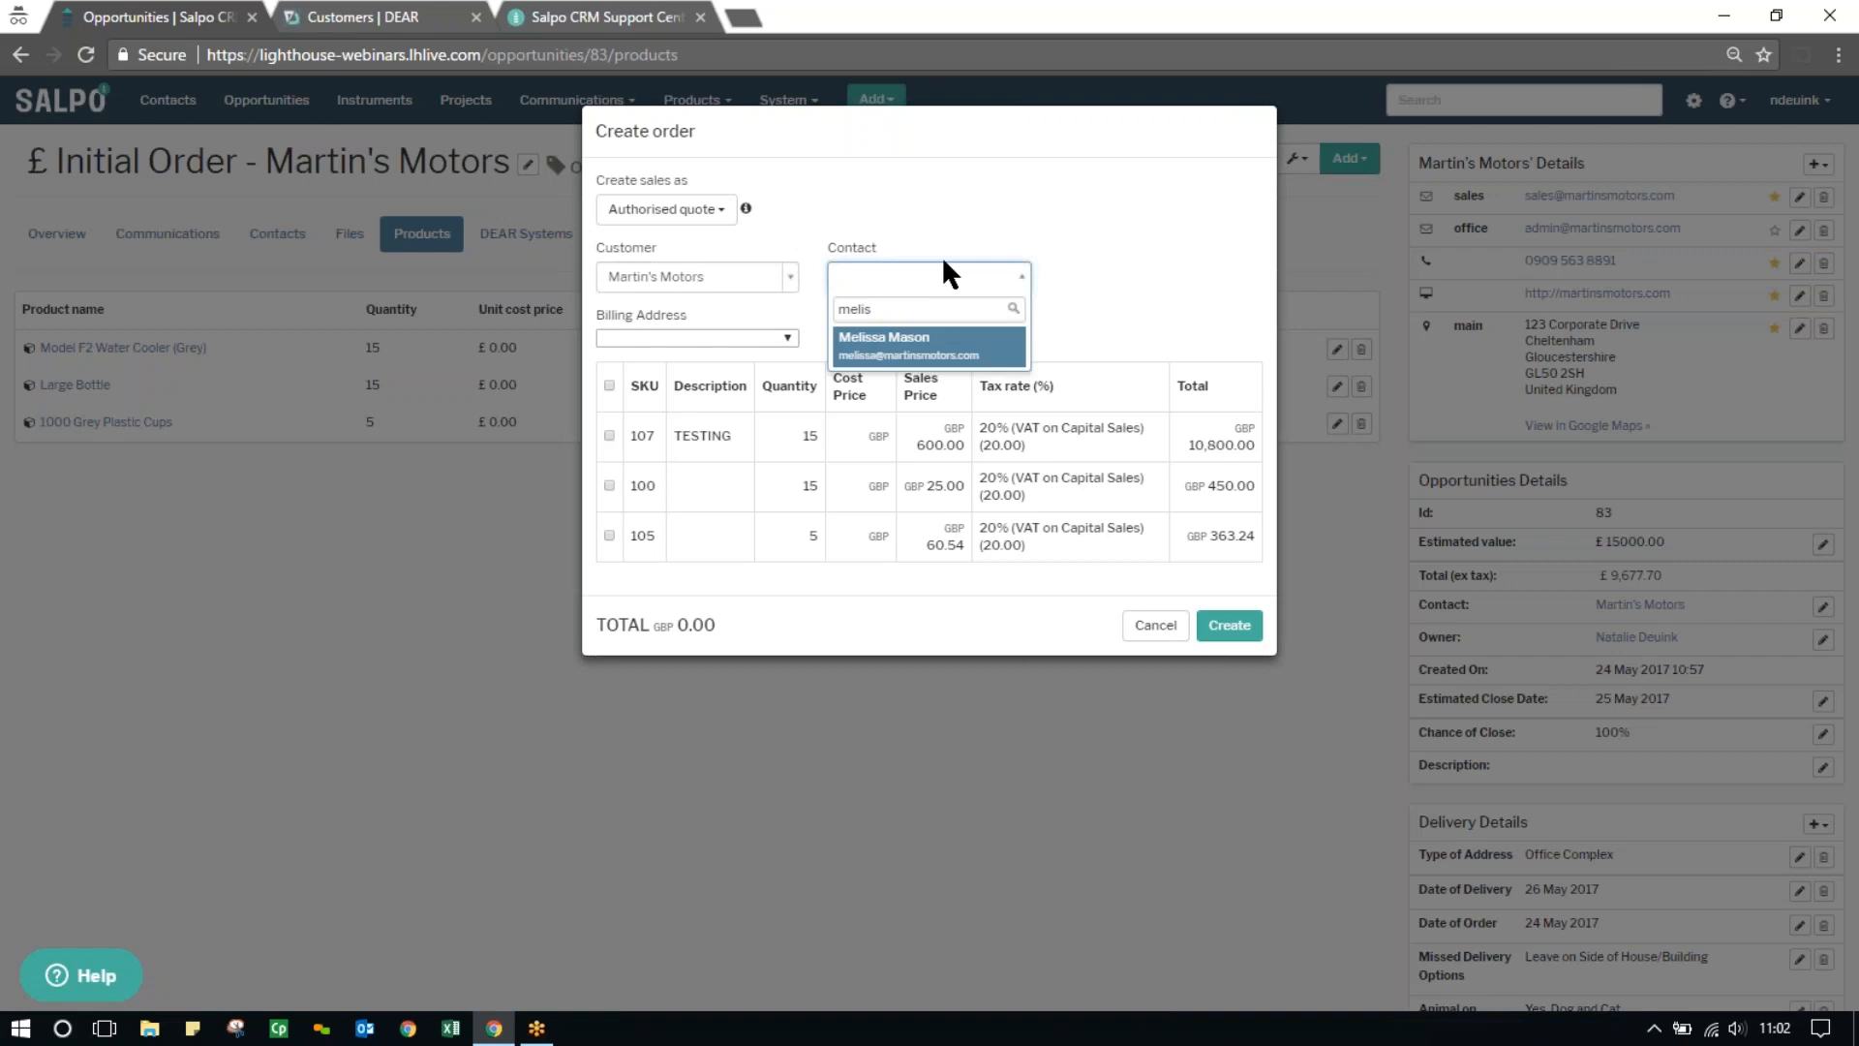
{"action": "left_click", "coordinate": [896, 341]}
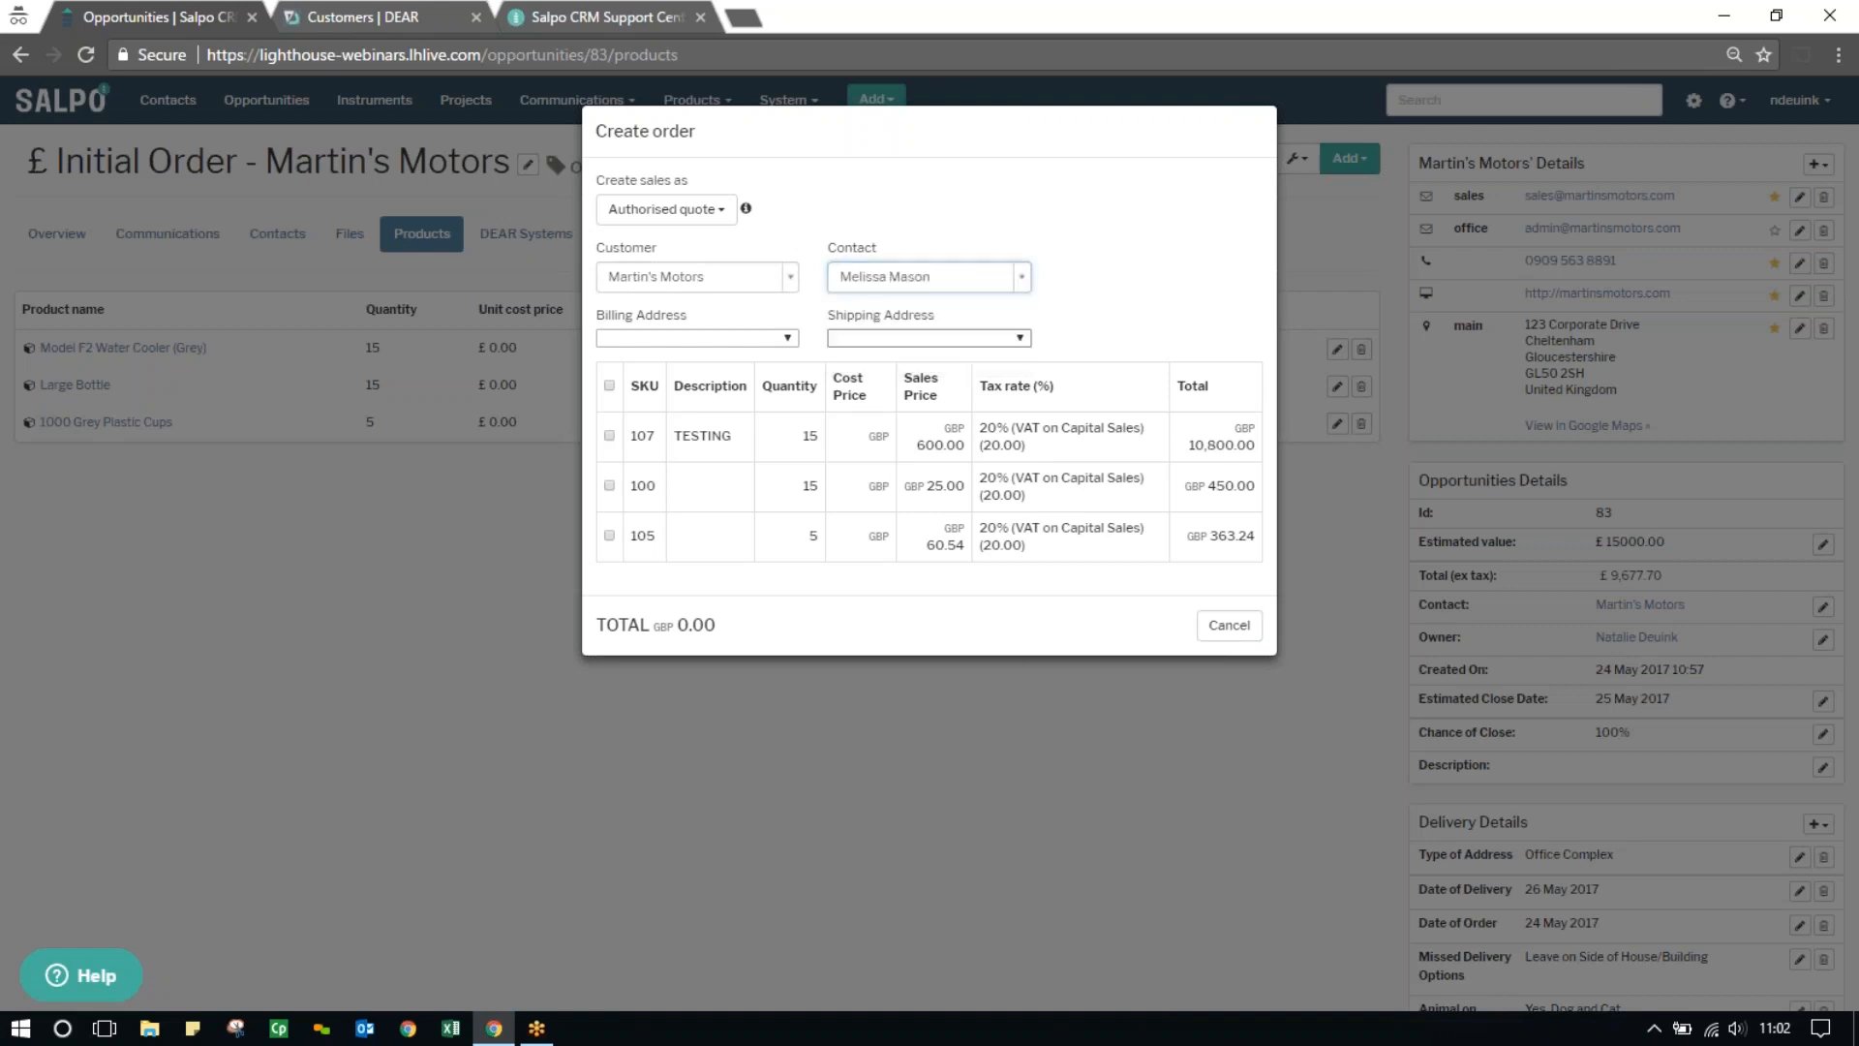
Set both the billing and shipping addresses of the order to Martin's Motors' Corporate Drive address
{"action": "left_click", "coordinate": [689, 339]}
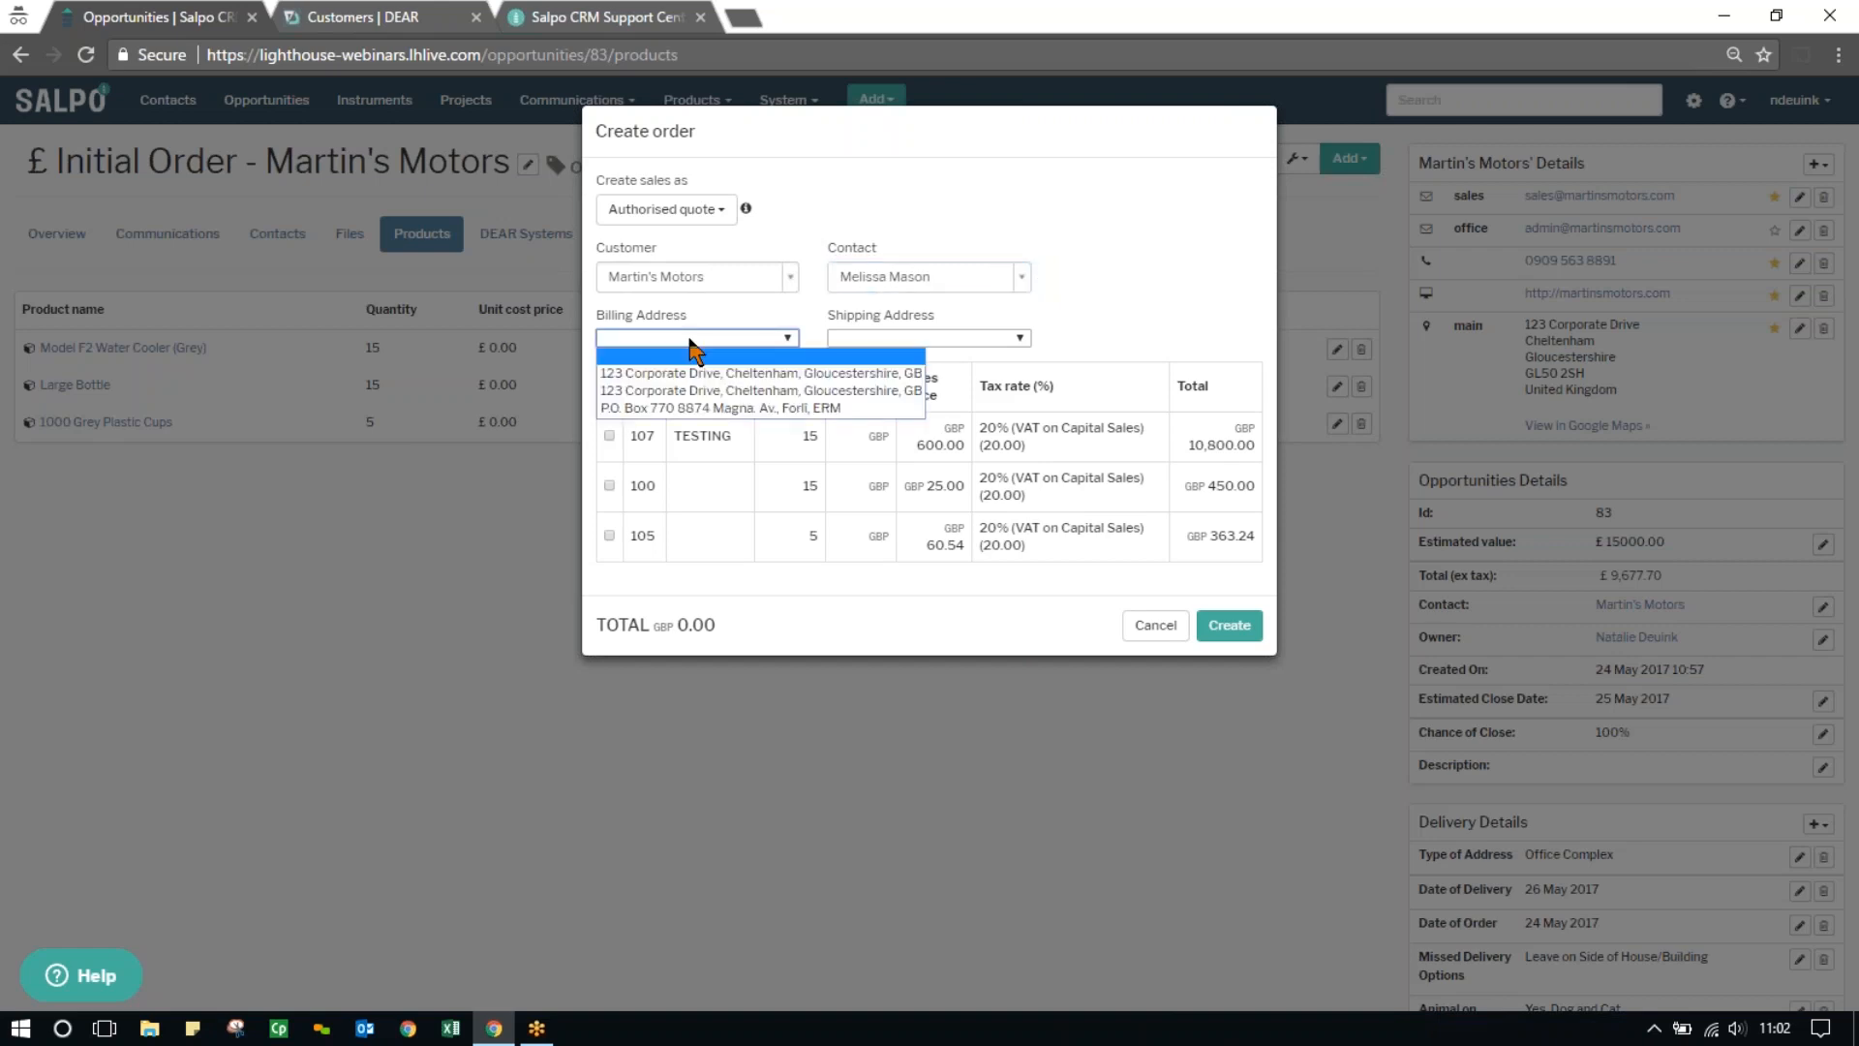
{"action": "left_click", "coordinate": [747, 376]}
{"action": "left_click", "coordinate": [899, 338]}
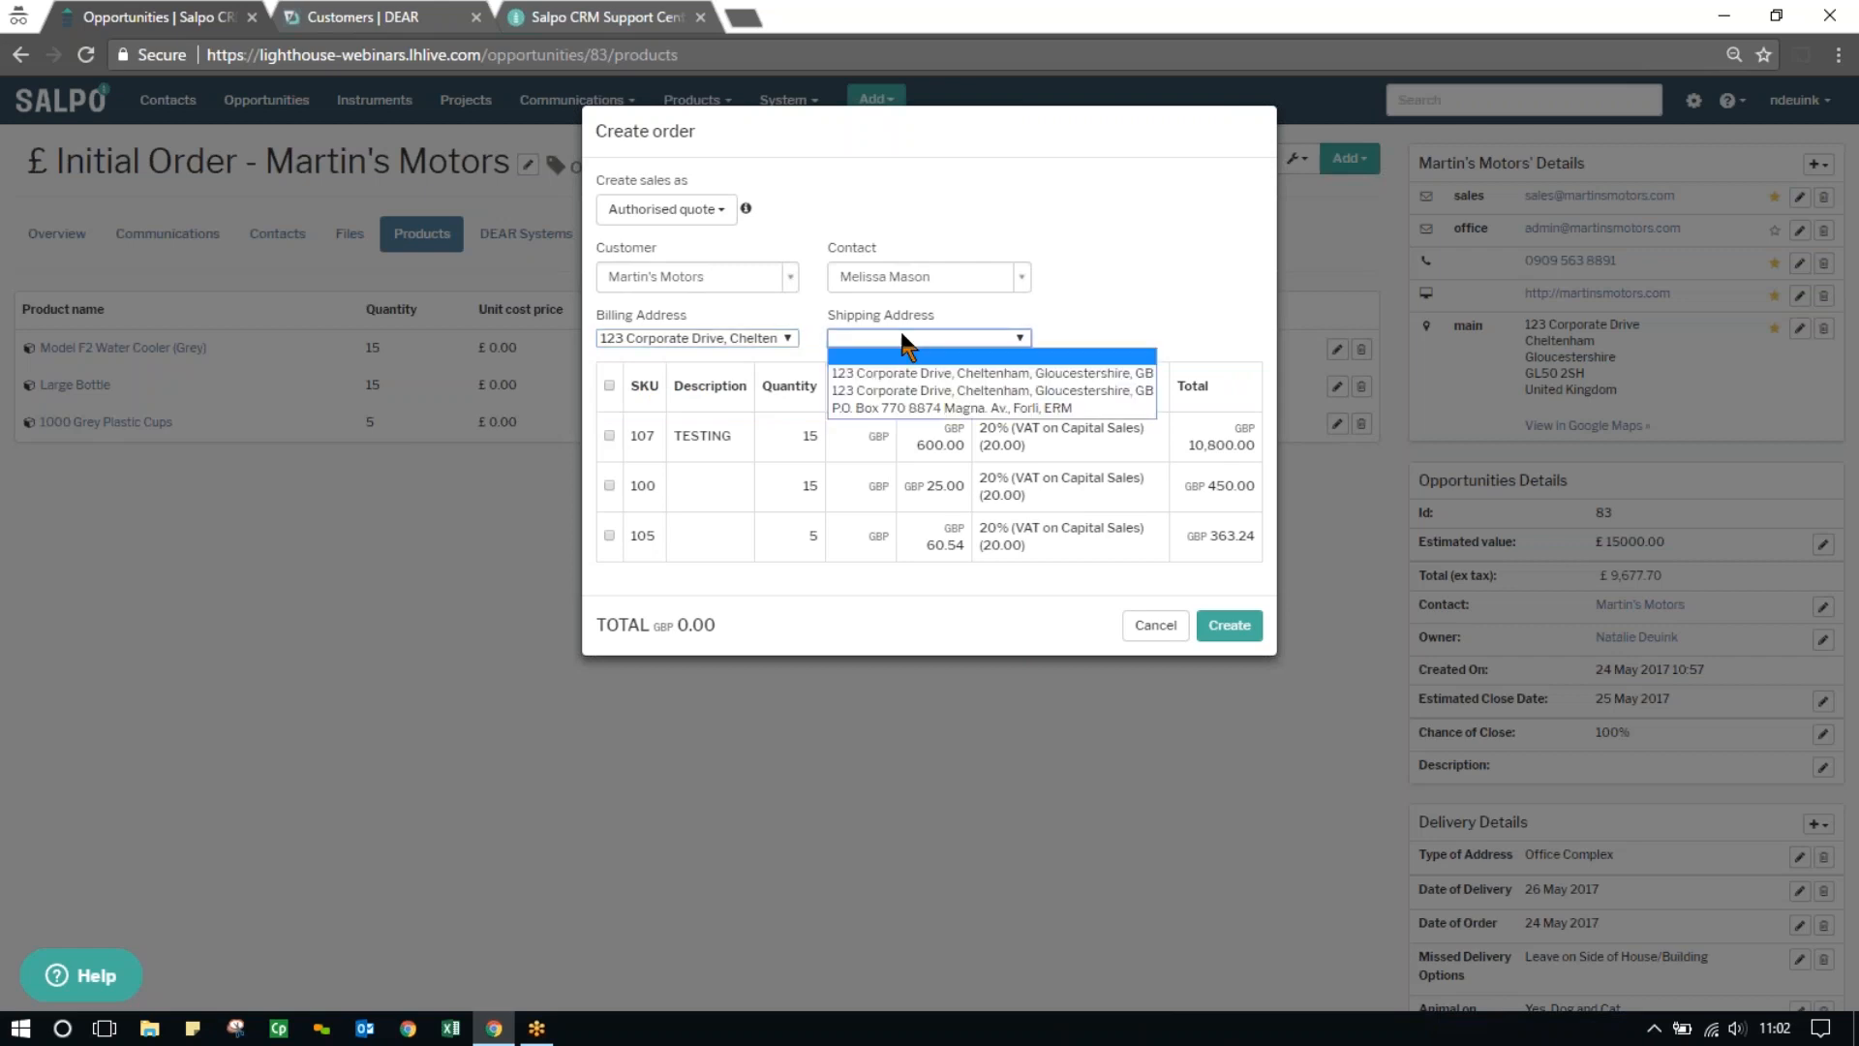
{"action": "left_click", "coordinate": [900, 374]}
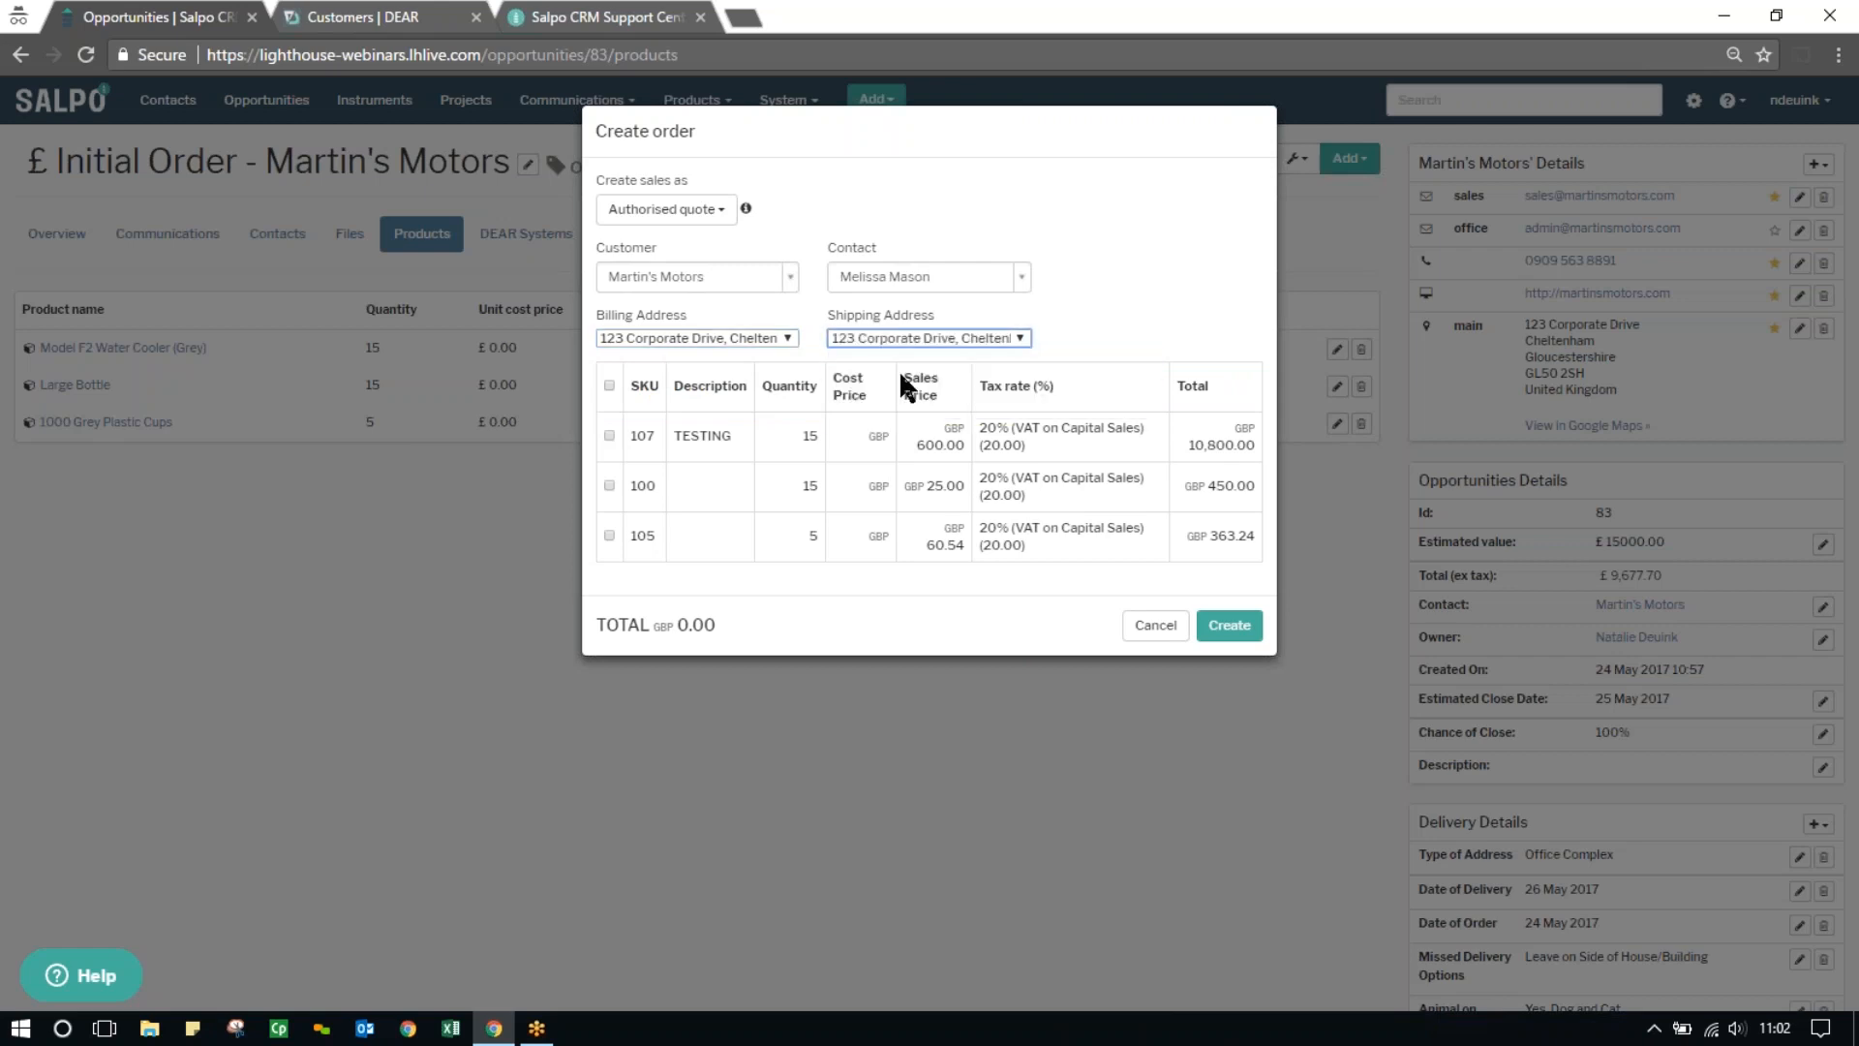
Include all three products in the order and create it
{"action": "left_click", "coordinate": [609, 385]}
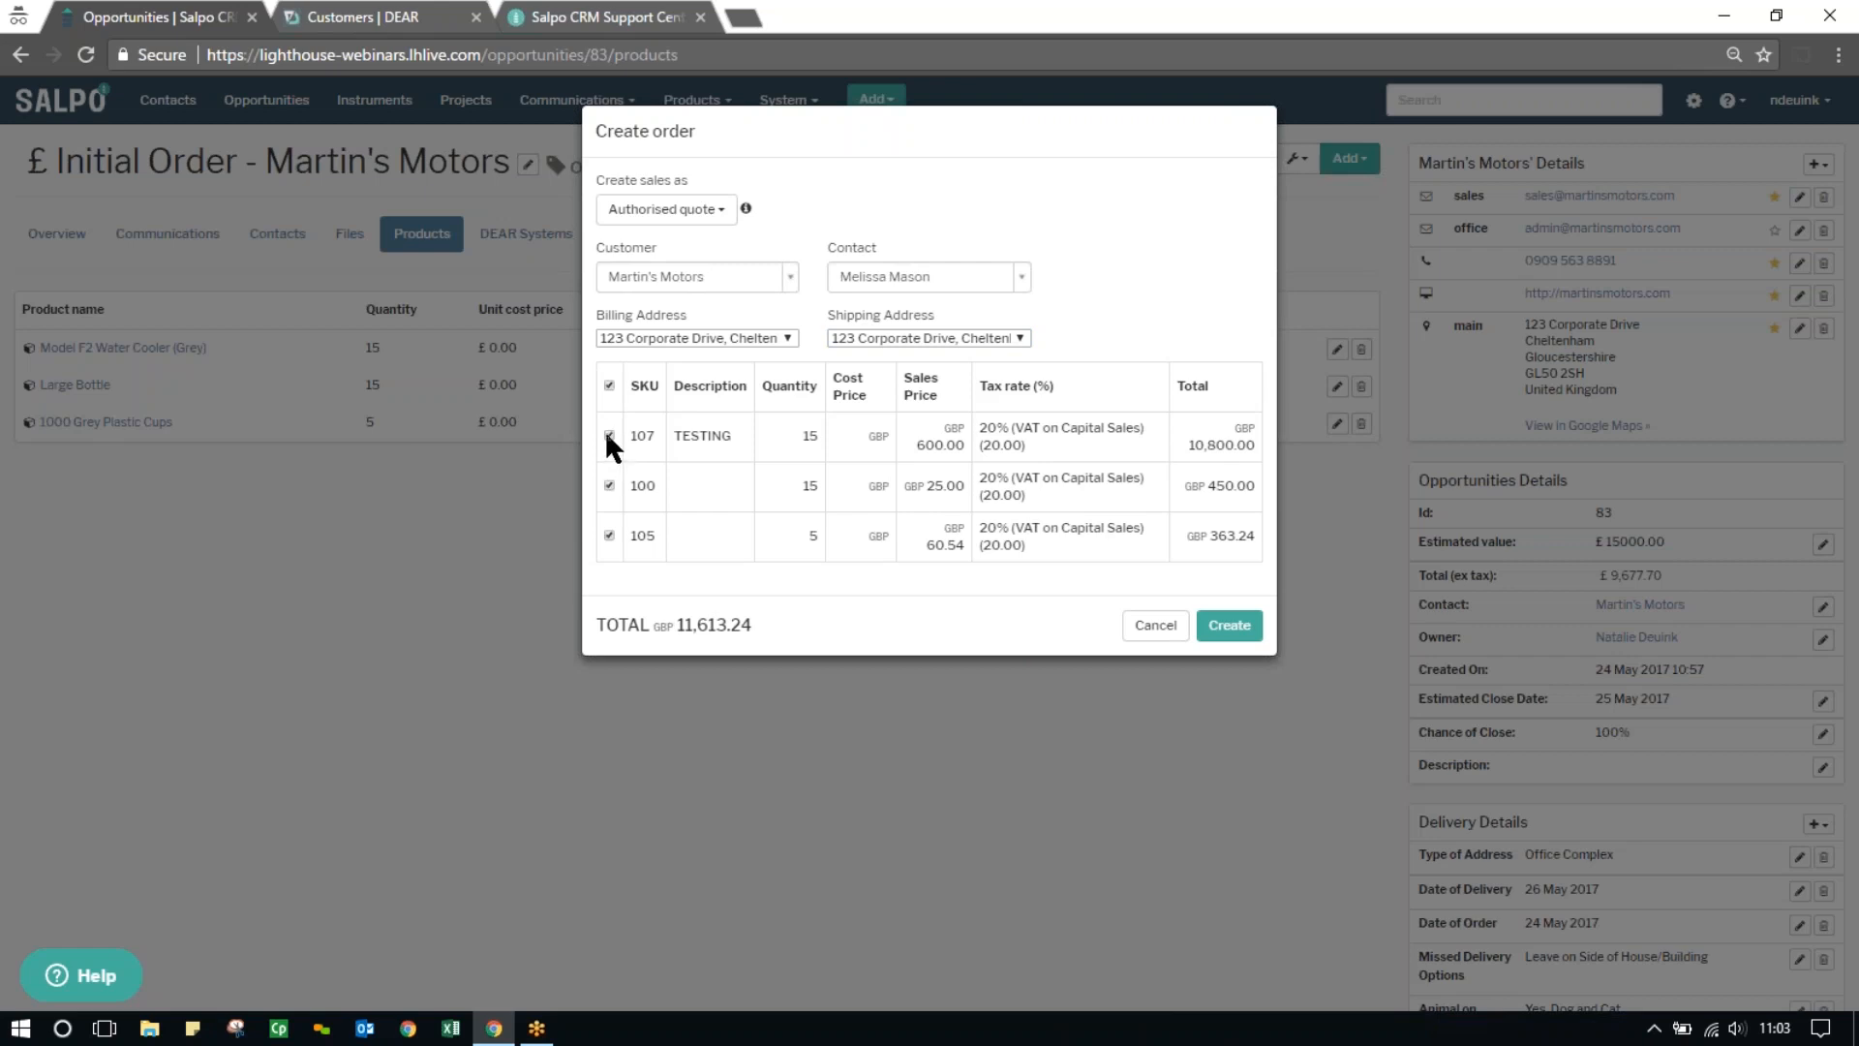
{"action": "left_click", "coordinate": [609, 435]}
{"action": "left_click", "coordinate": [609, 385]}
{"action": "left_click", "coordinate": [1234, 630]}
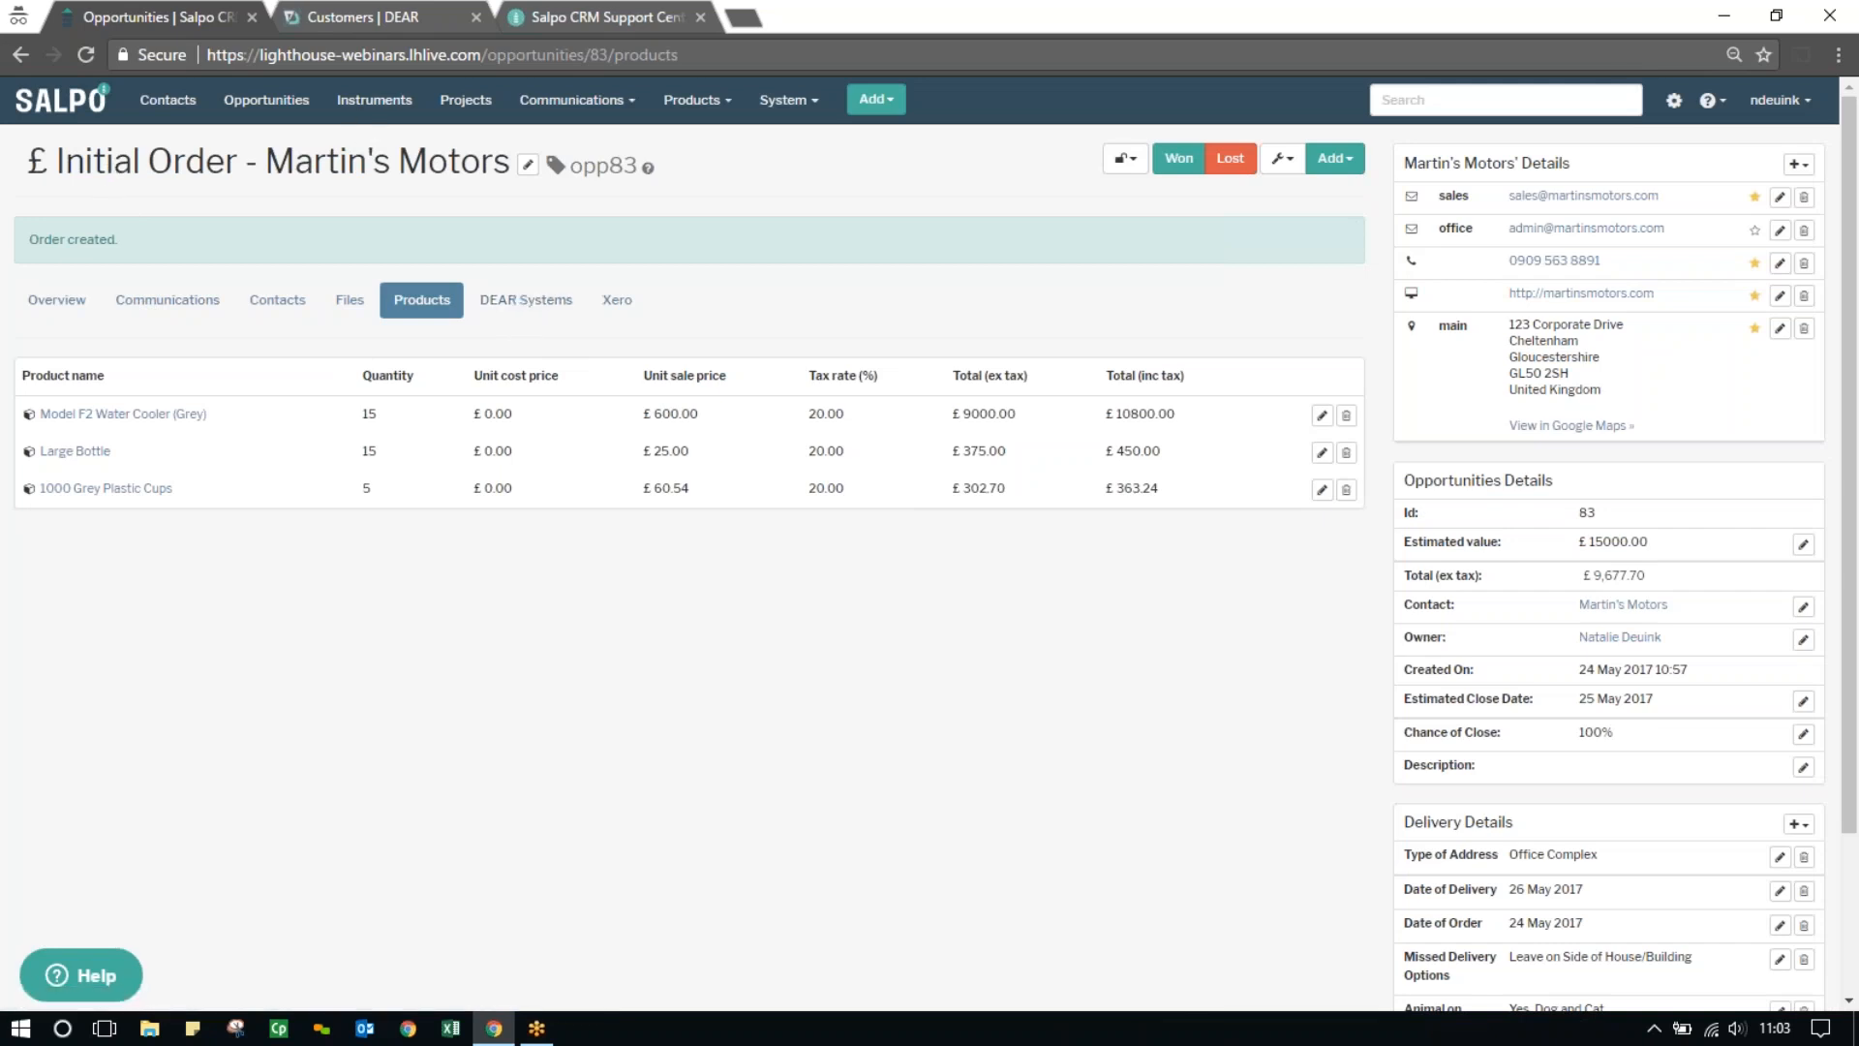
Check the new order in the opportunity's DEAR Systems records and open the matching sale in DEAR Systems
{"action": "left_click", "coordinate": [538, 320]}
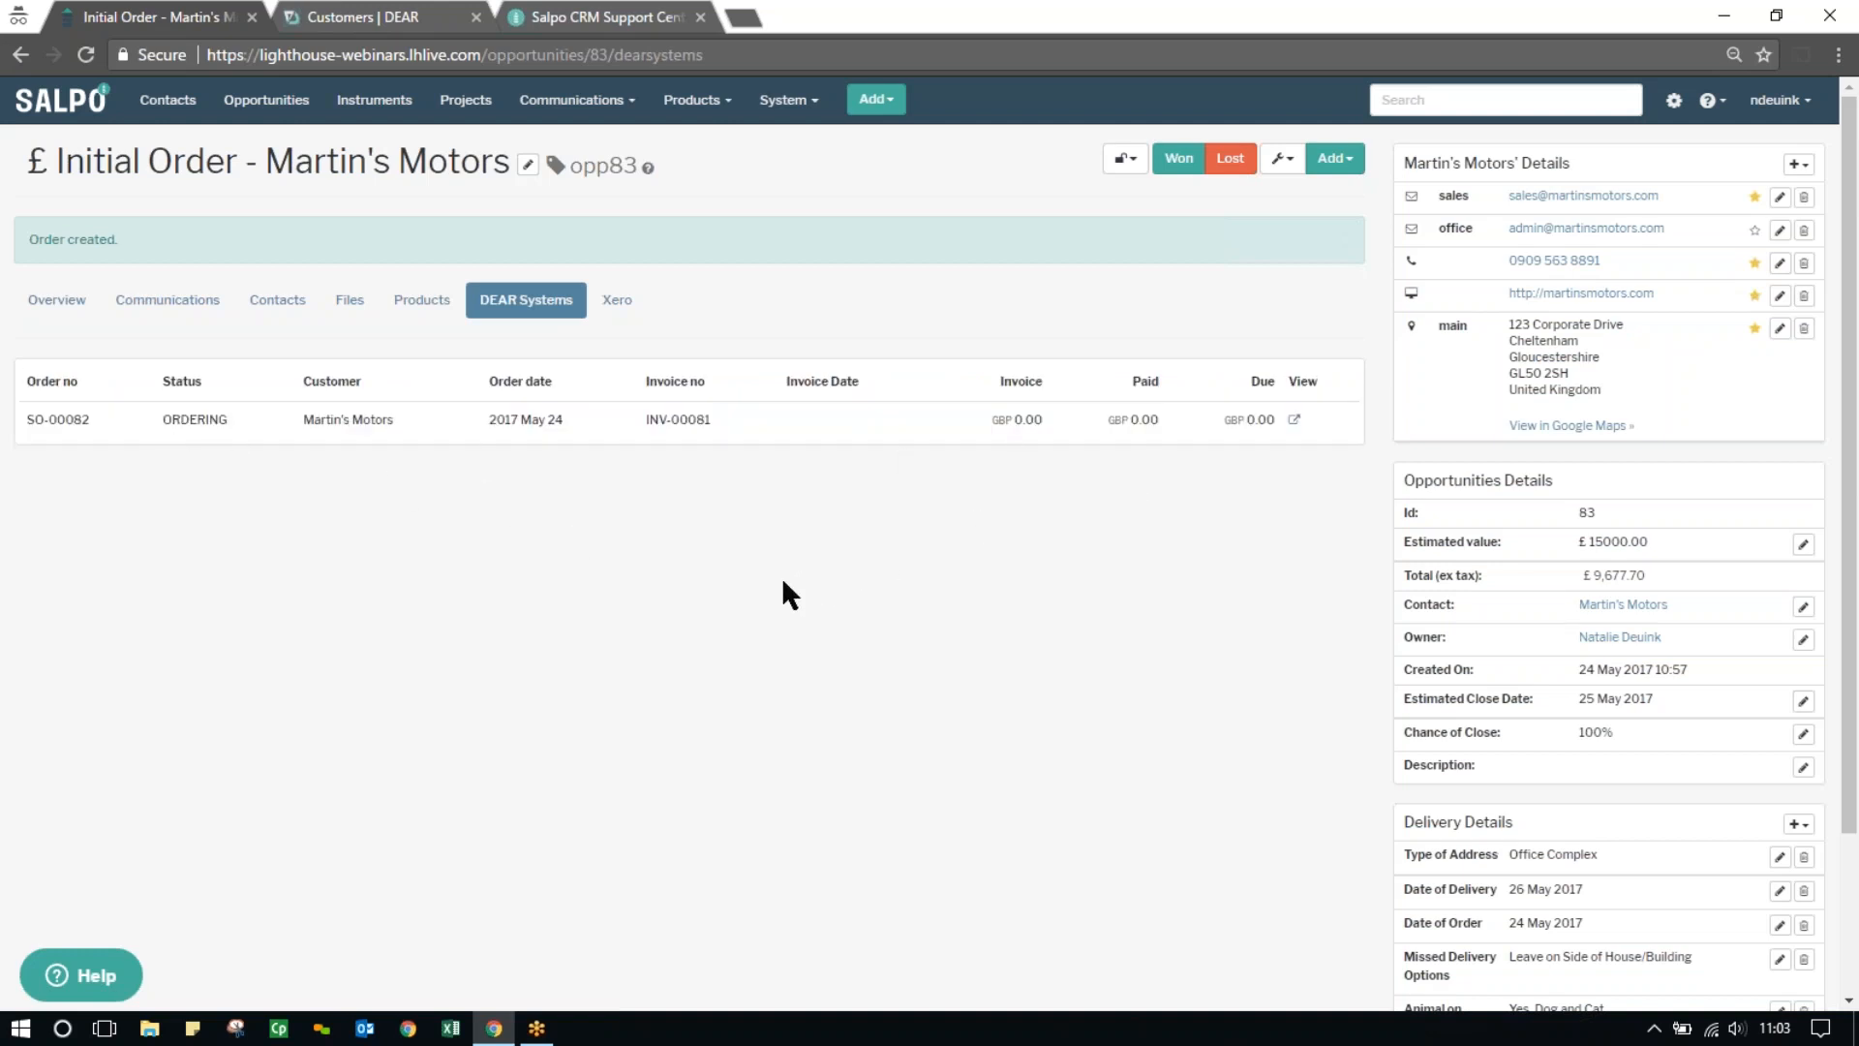
{"action": "left_click", "coordinate": [1294, 422]}
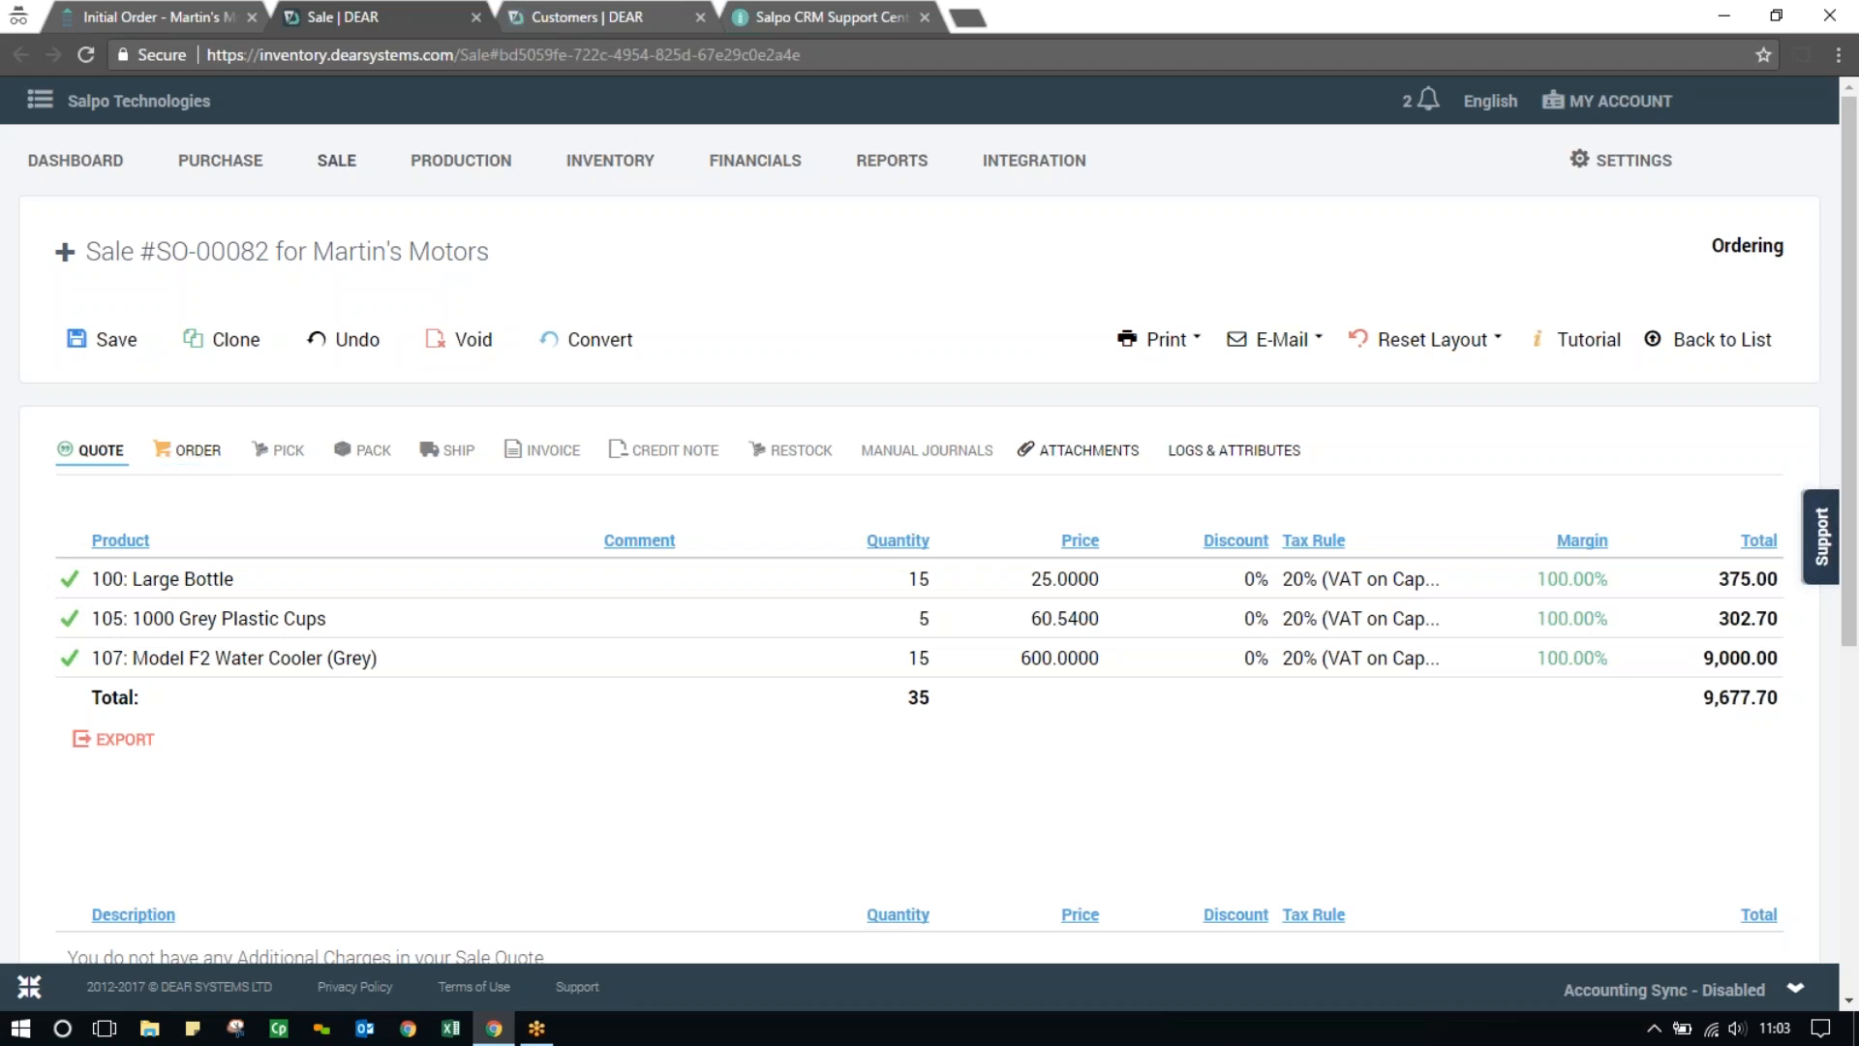
{"action": "left_click", "coordinate": [178, 15]}
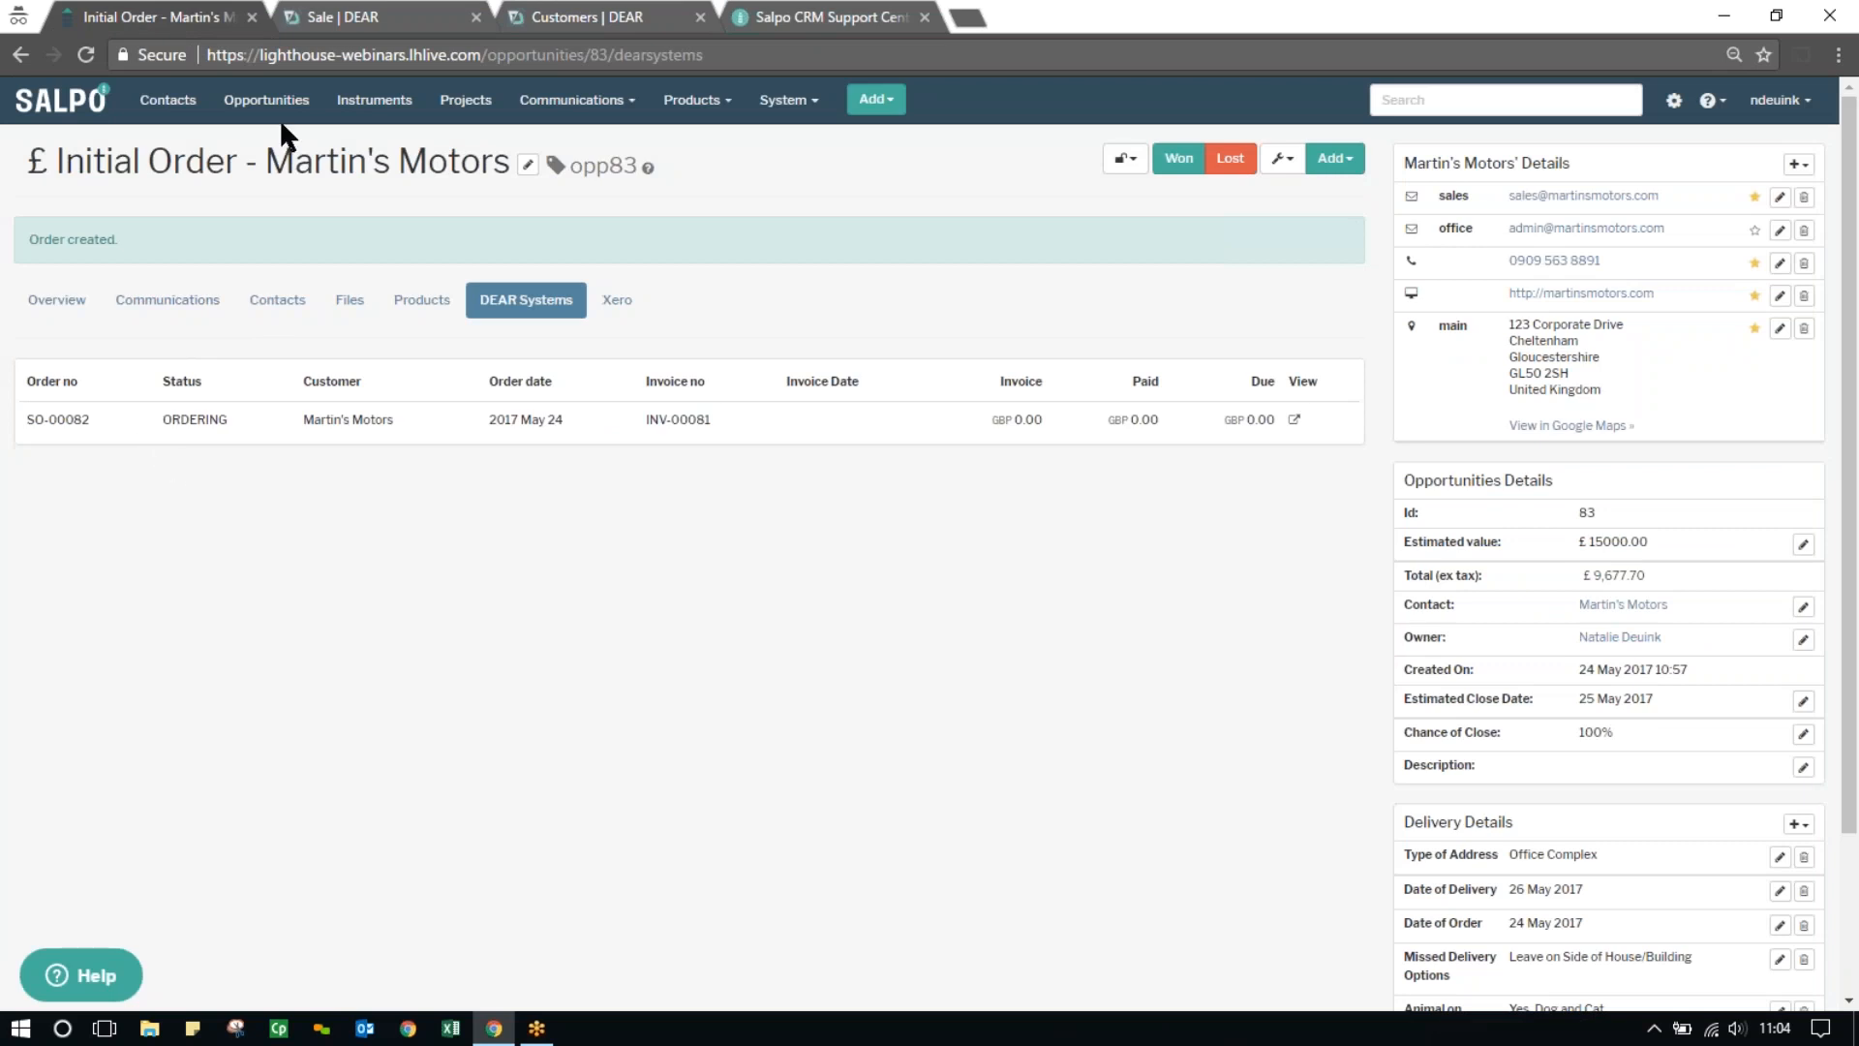
{"action": "left_click", "coordinate": [360, 20]}
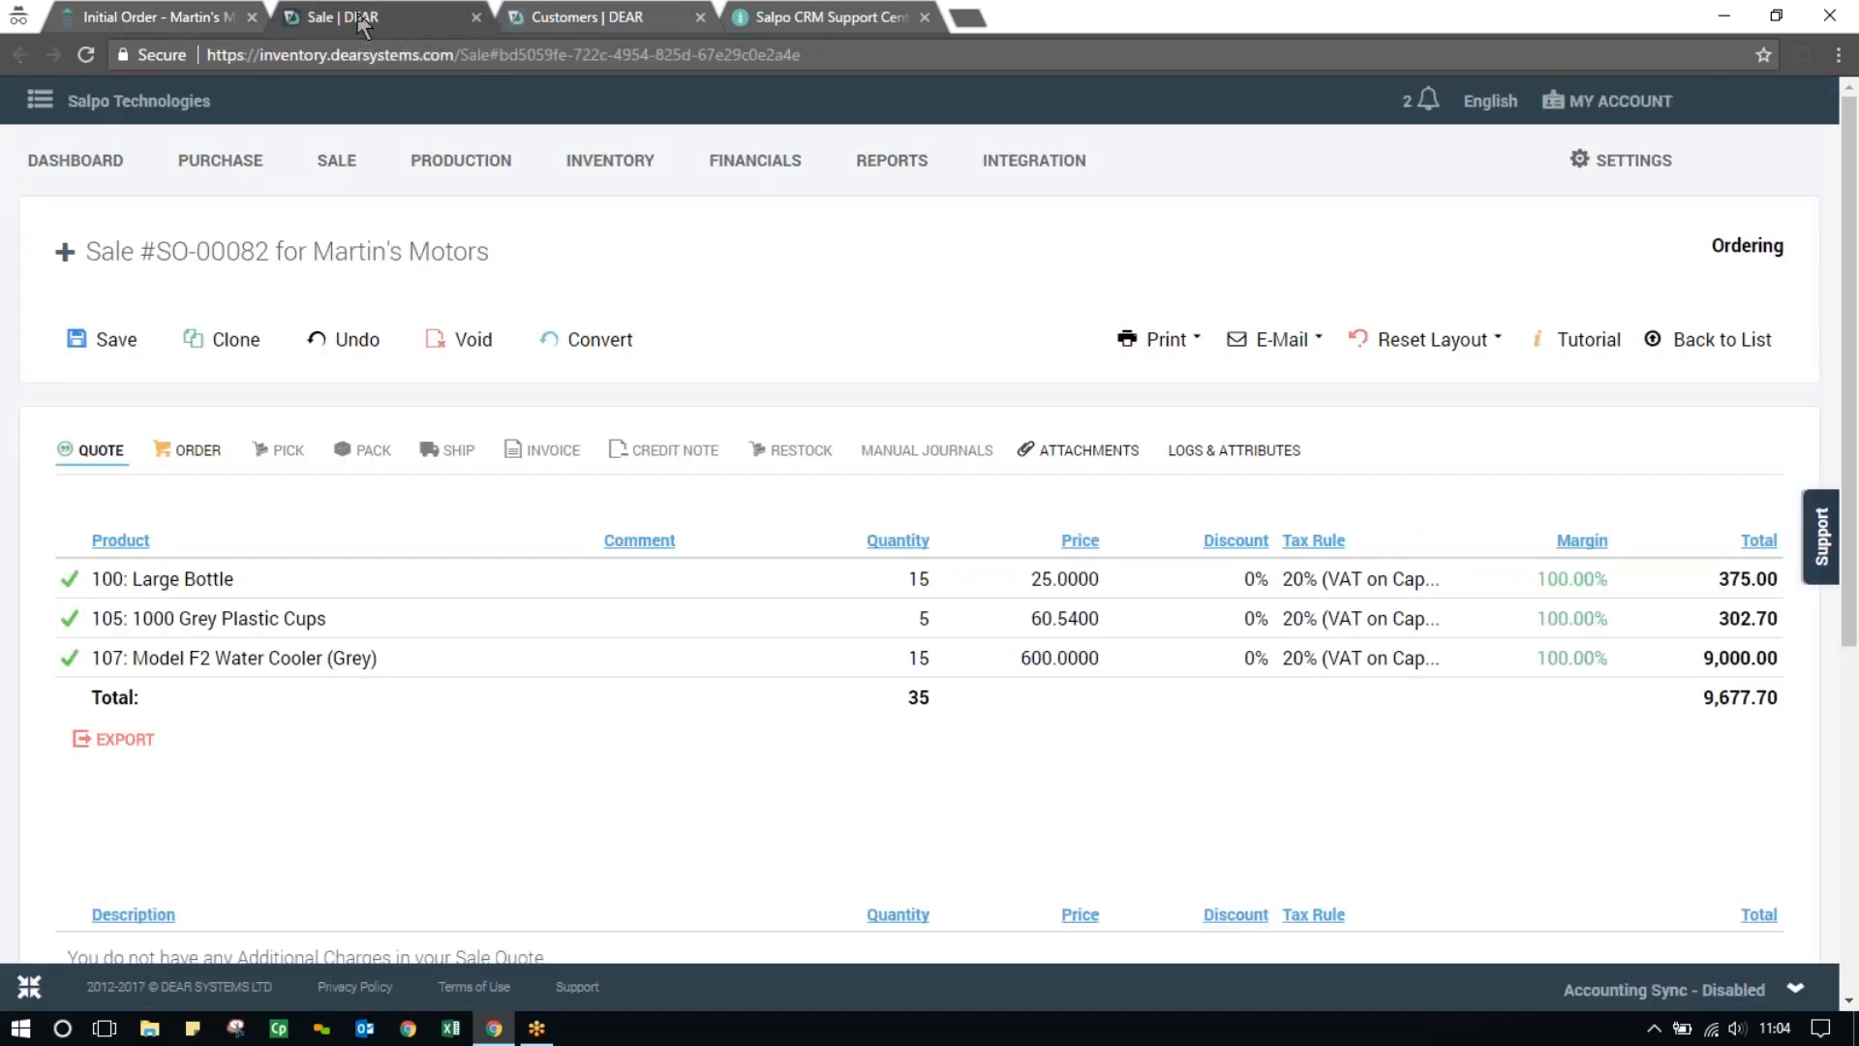
Authorise the sale's order lines and the picking of all its products from Main Warehouse
{"action": "left_click", "coordinate": [179, 457]}
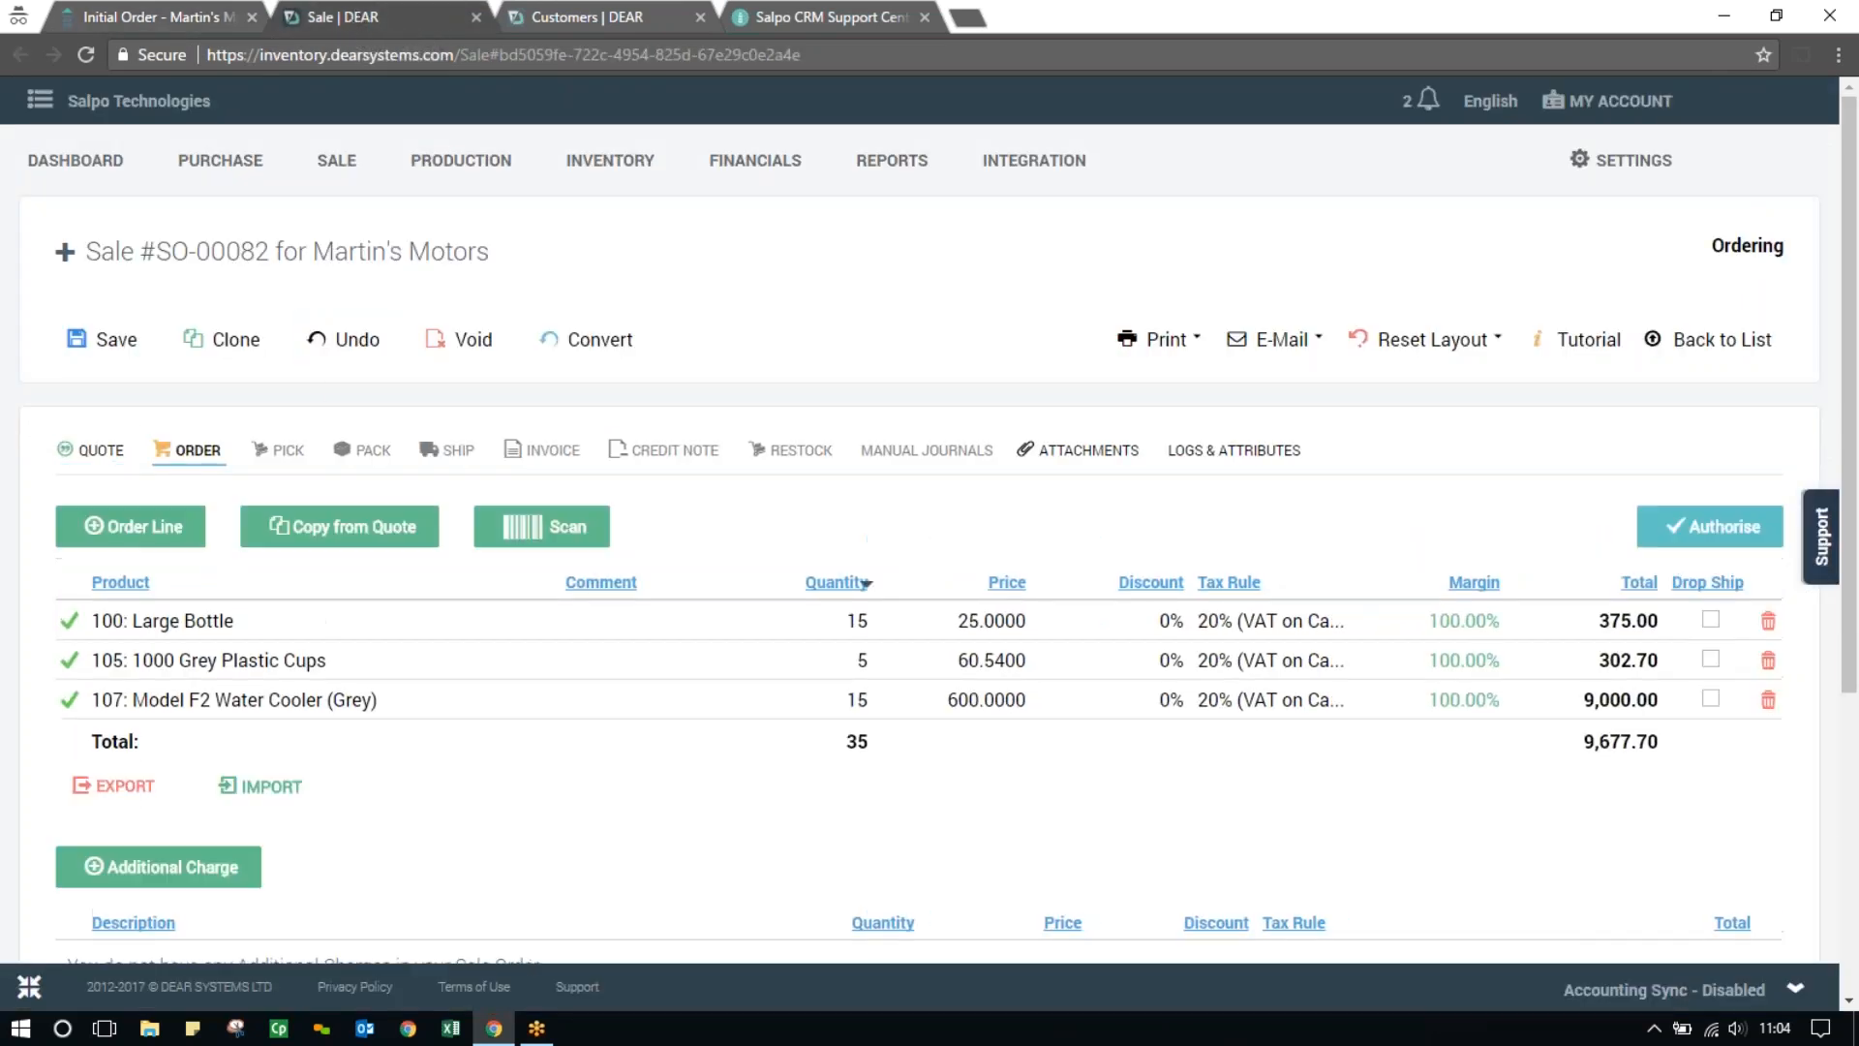
{"action": "left_click", "coordinate": [1694, 538]}
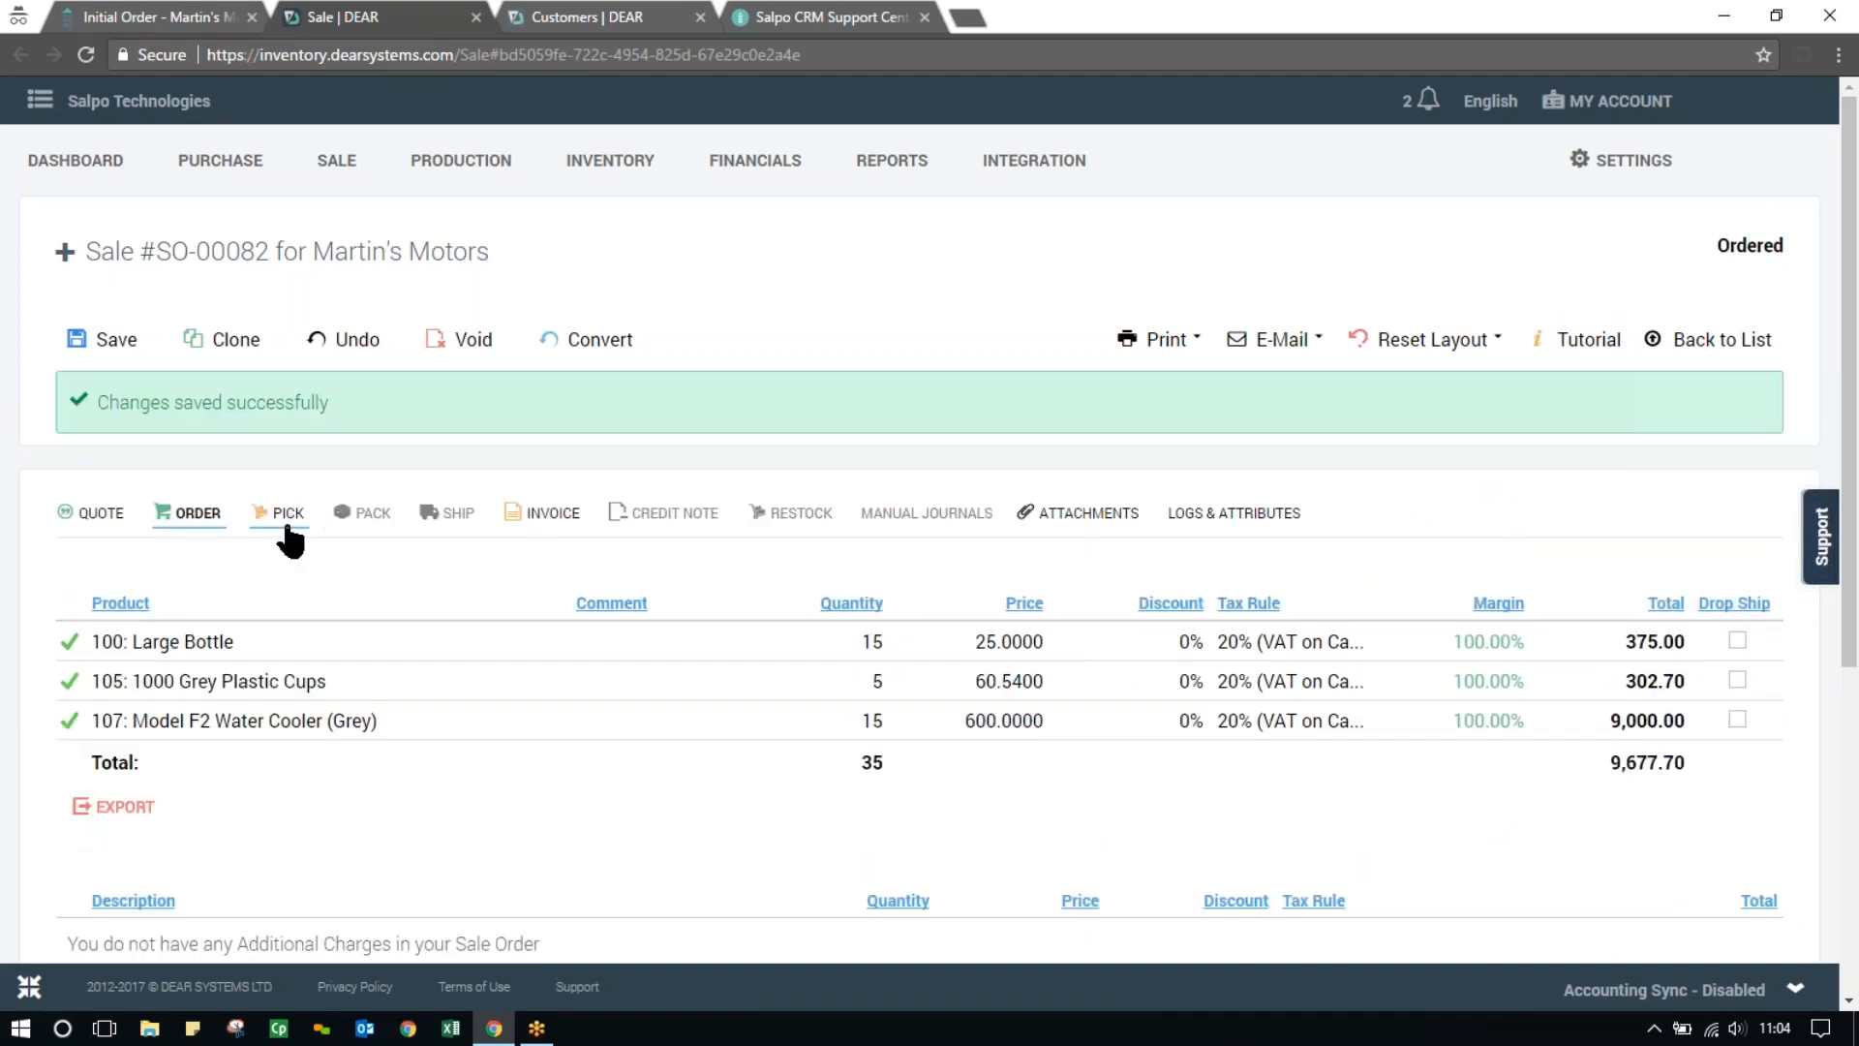
{"action": "left_click", "coordinate": [287, 528]}
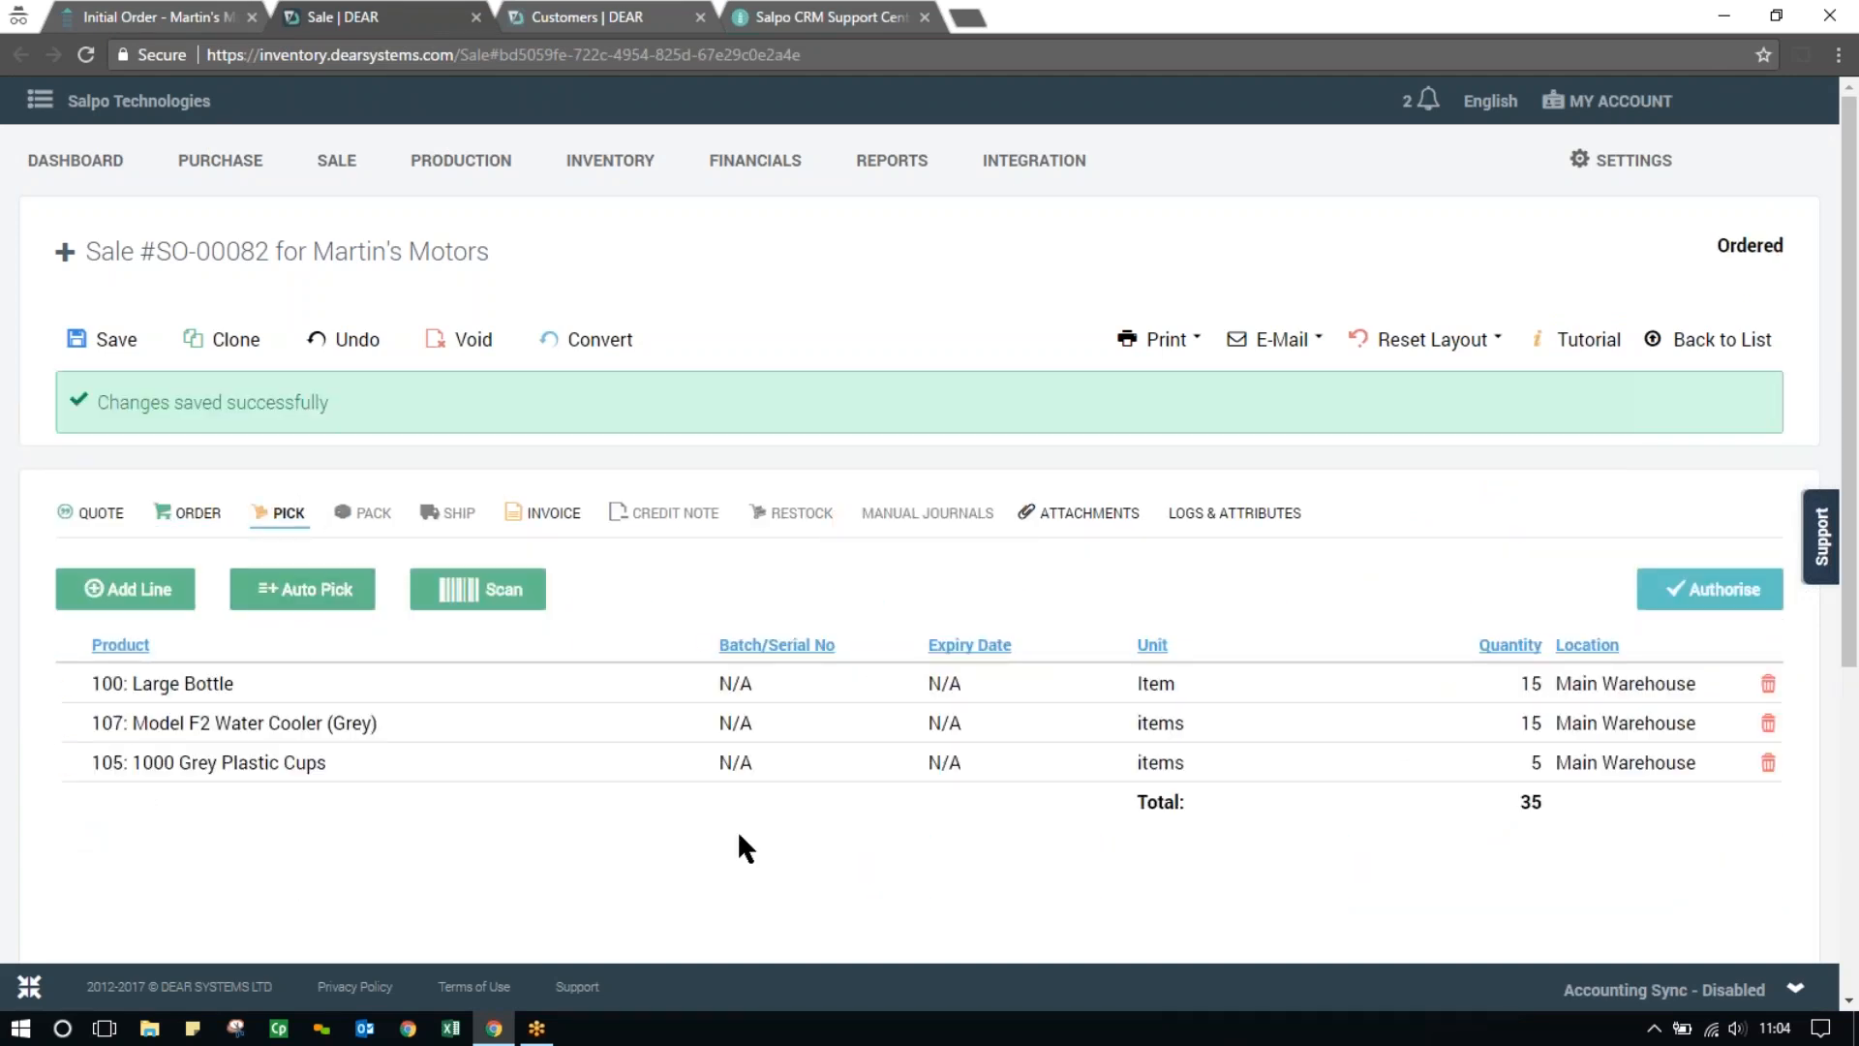
{"action": "left_click", "coordinate": [1680, 591]}
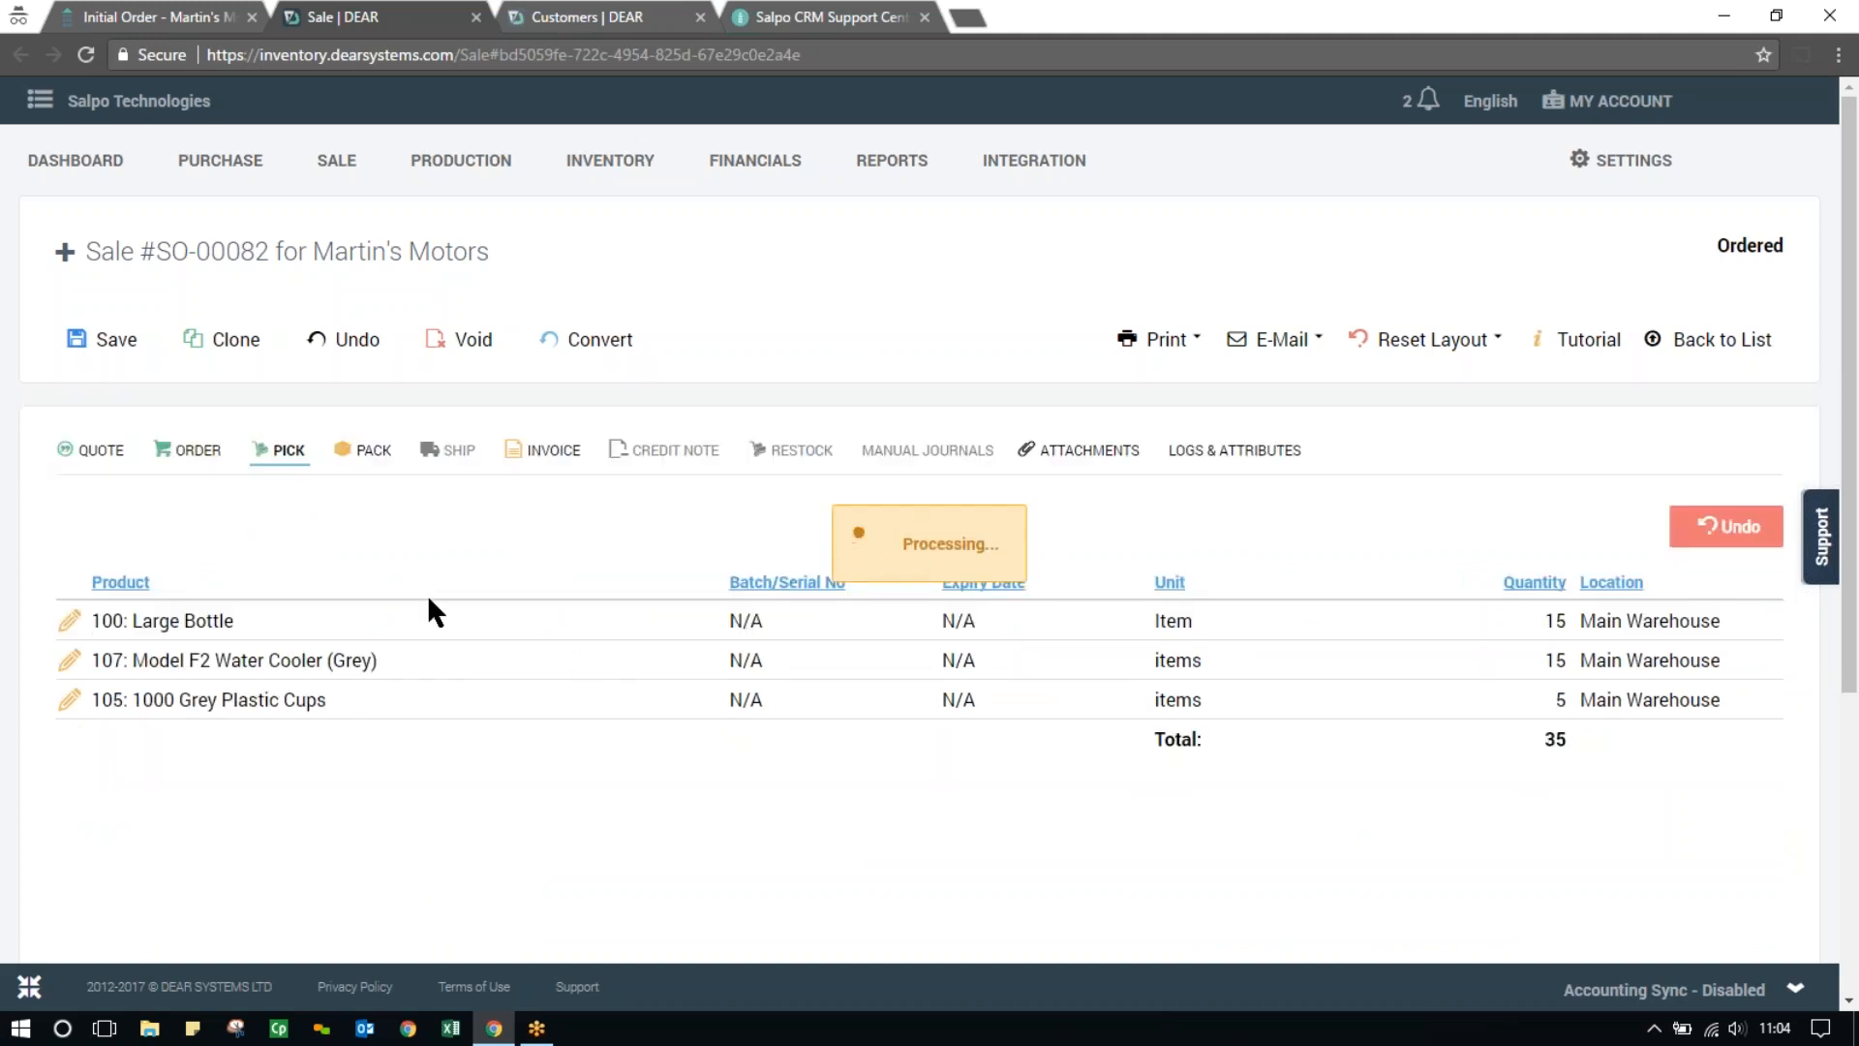
Pack all picked products of the sale into Box 1 and authorise the packing
{"action": "left_click", "coordinate": [369, 514]}
{"action": "left_click", "coordinate": [329, 596]}
{"action": "left_click", "coordinate": [1702, 590]}
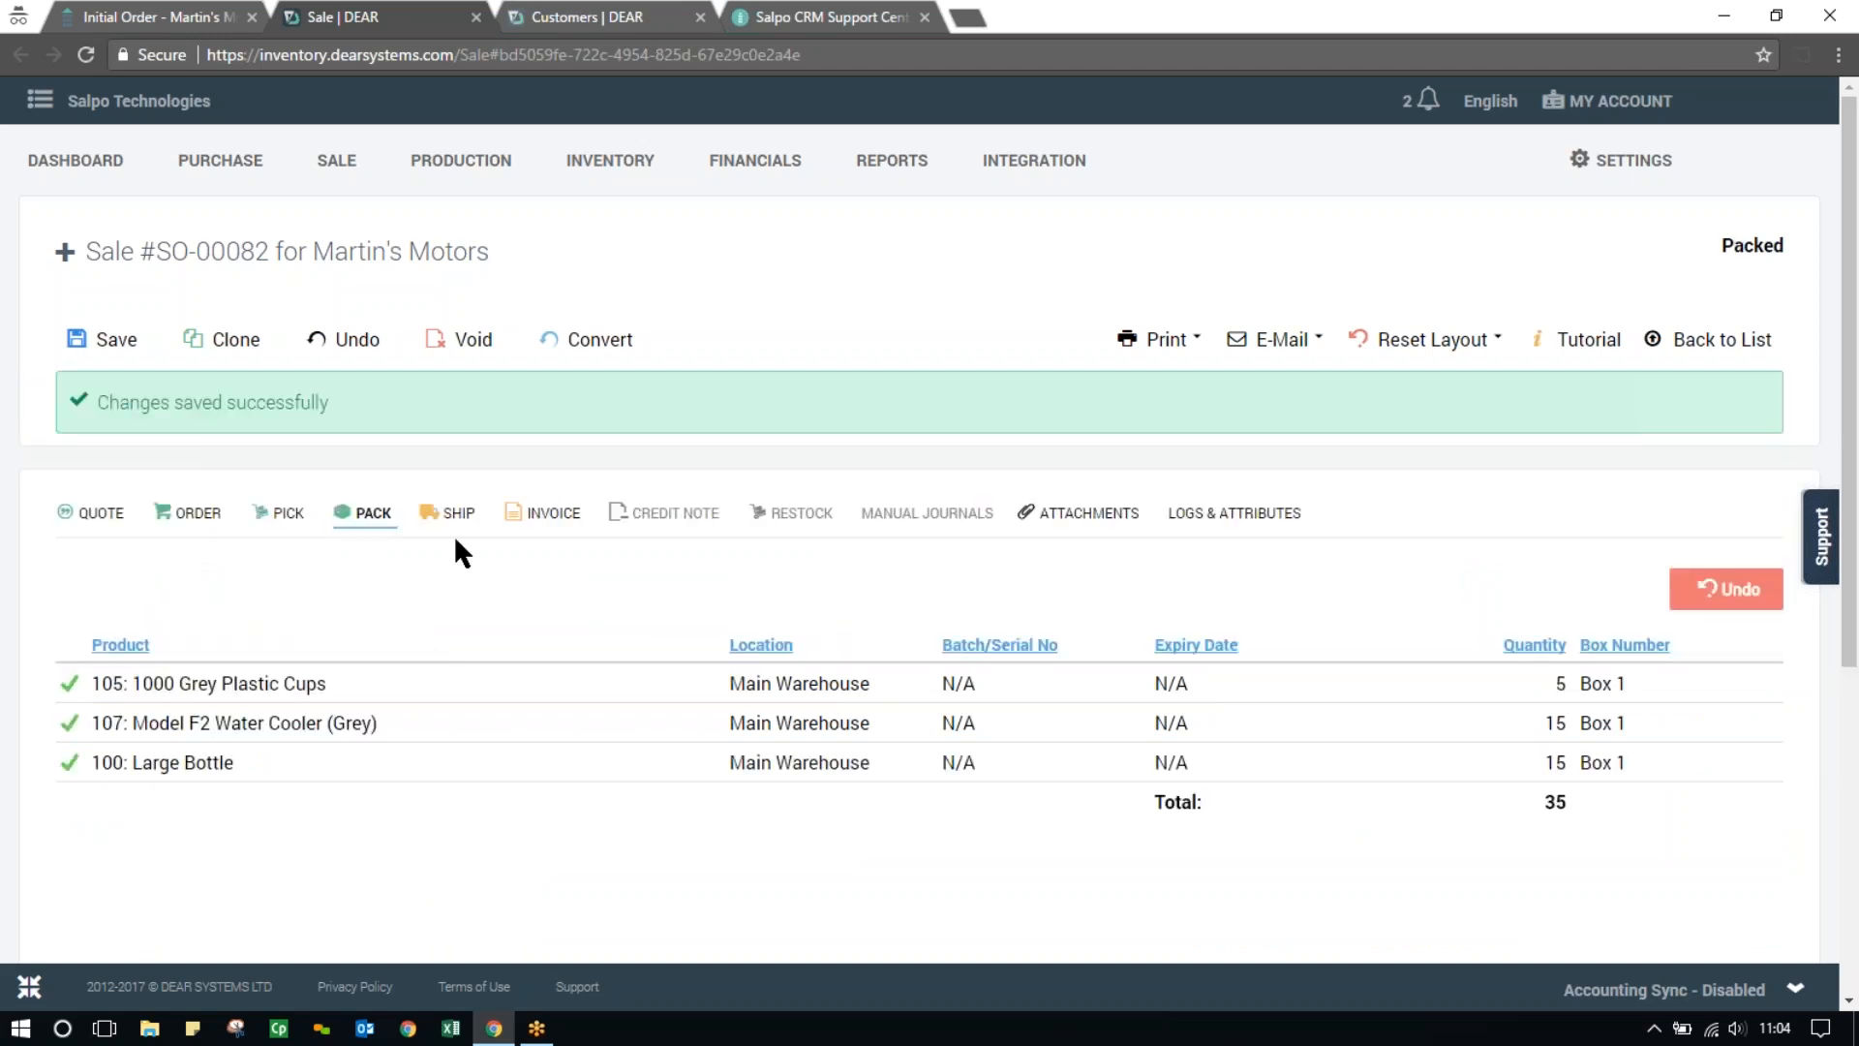
Return to the Initial Order opportunity in Salpo CRM, refresh its DEAR Systems records and compare the order status with the sale
{"action": "left_click", "coordinate": [164, 16]}
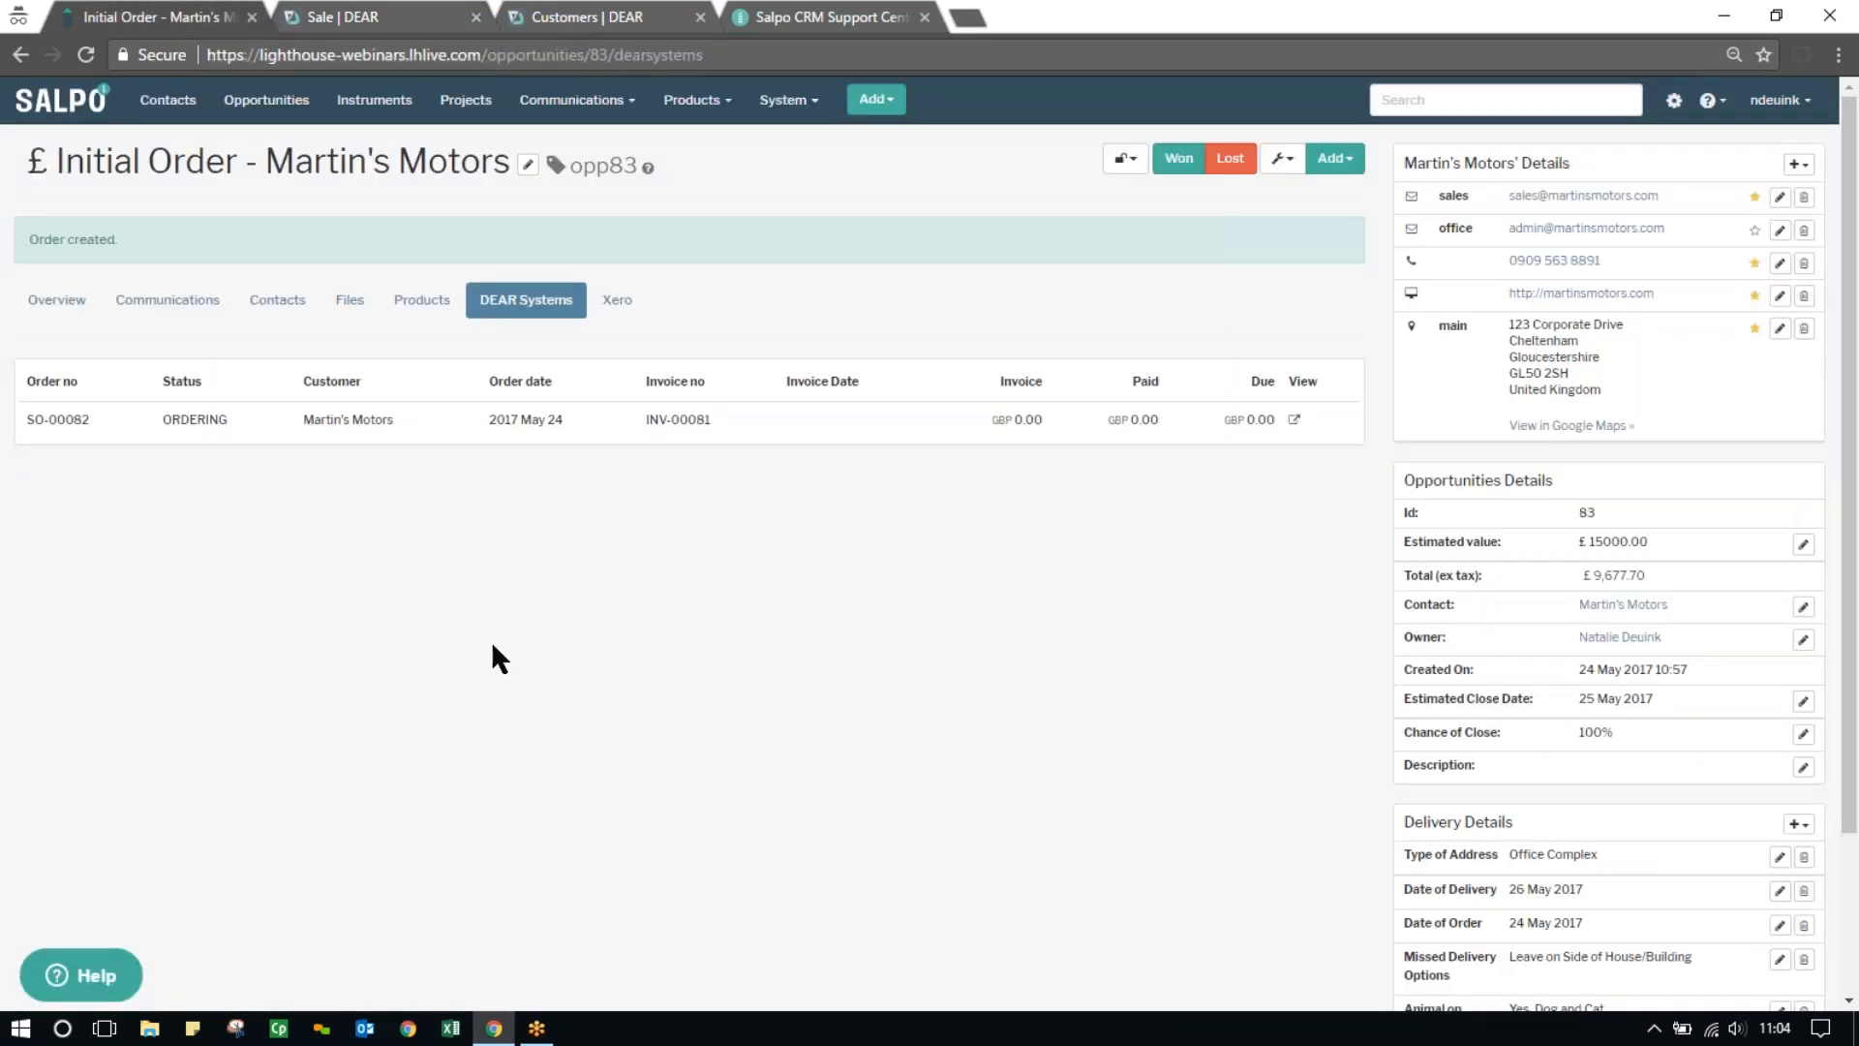
{"action": "left_click", "coordinate": [432, 304]}
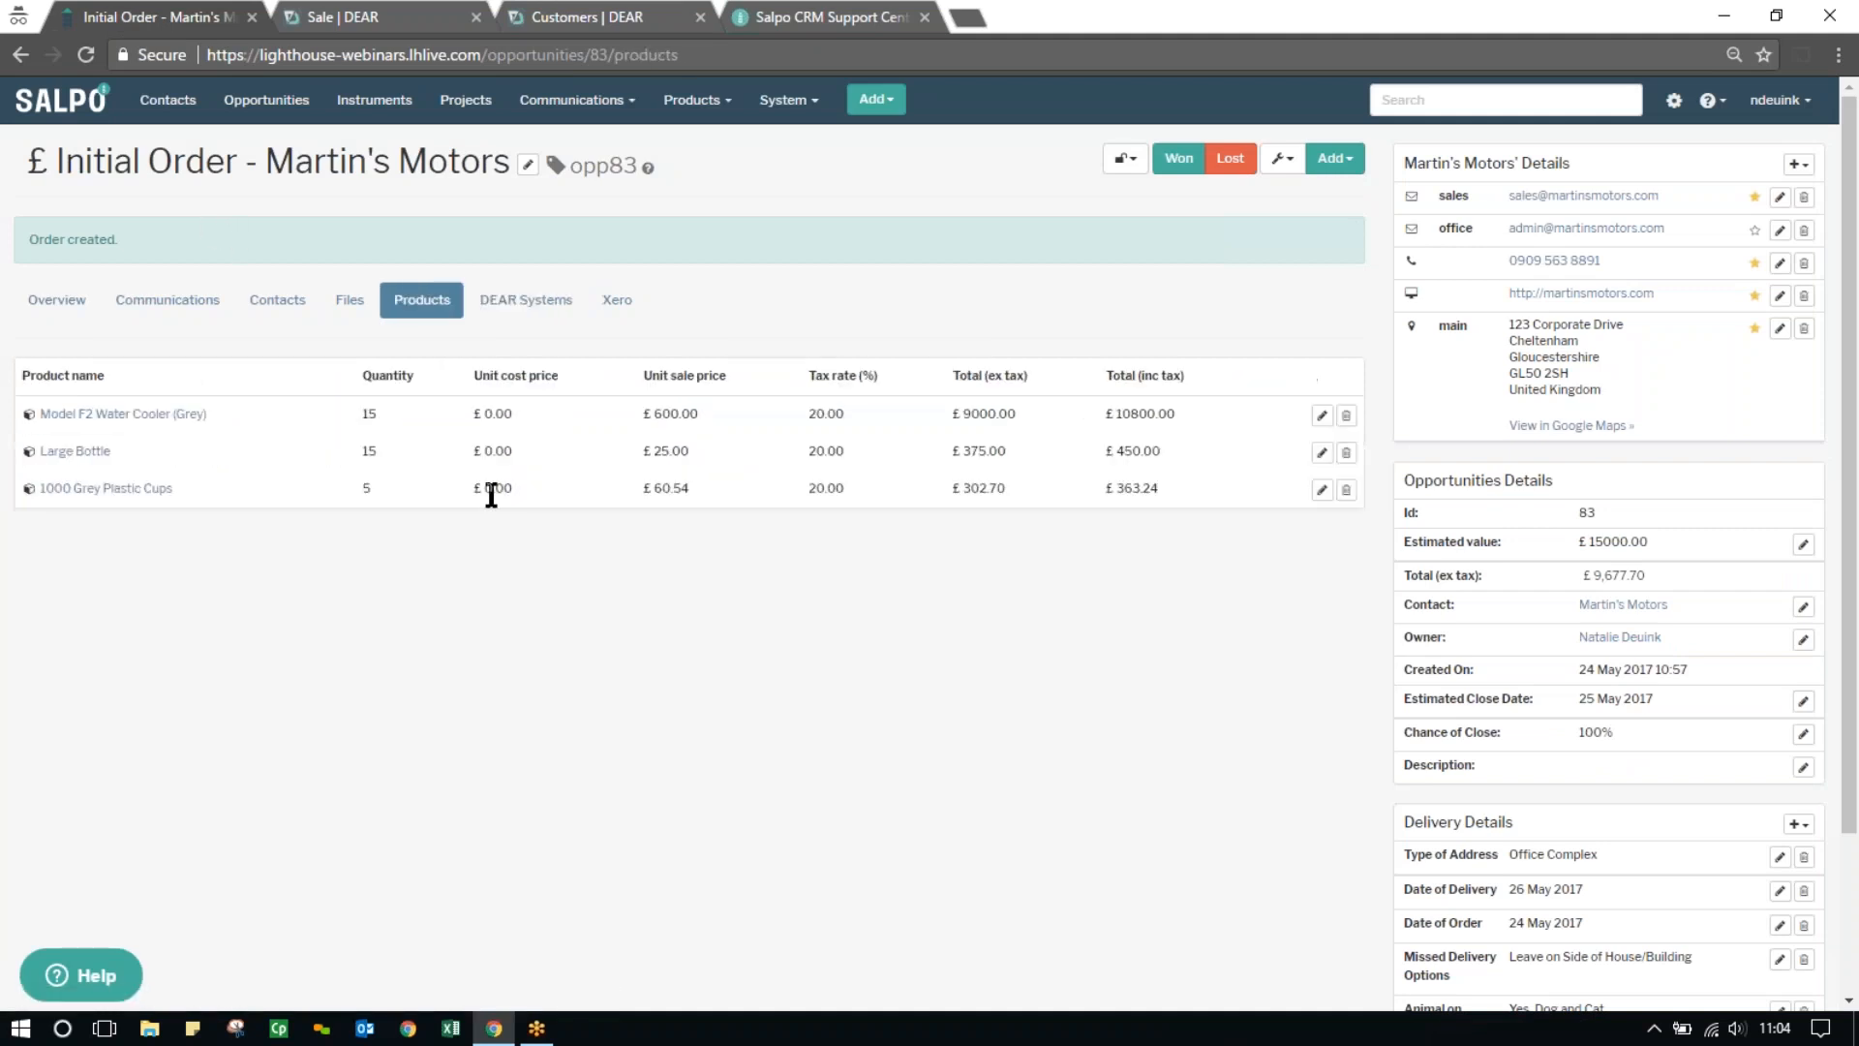
{"action": "left_click", "coordinate": [517, 307]}
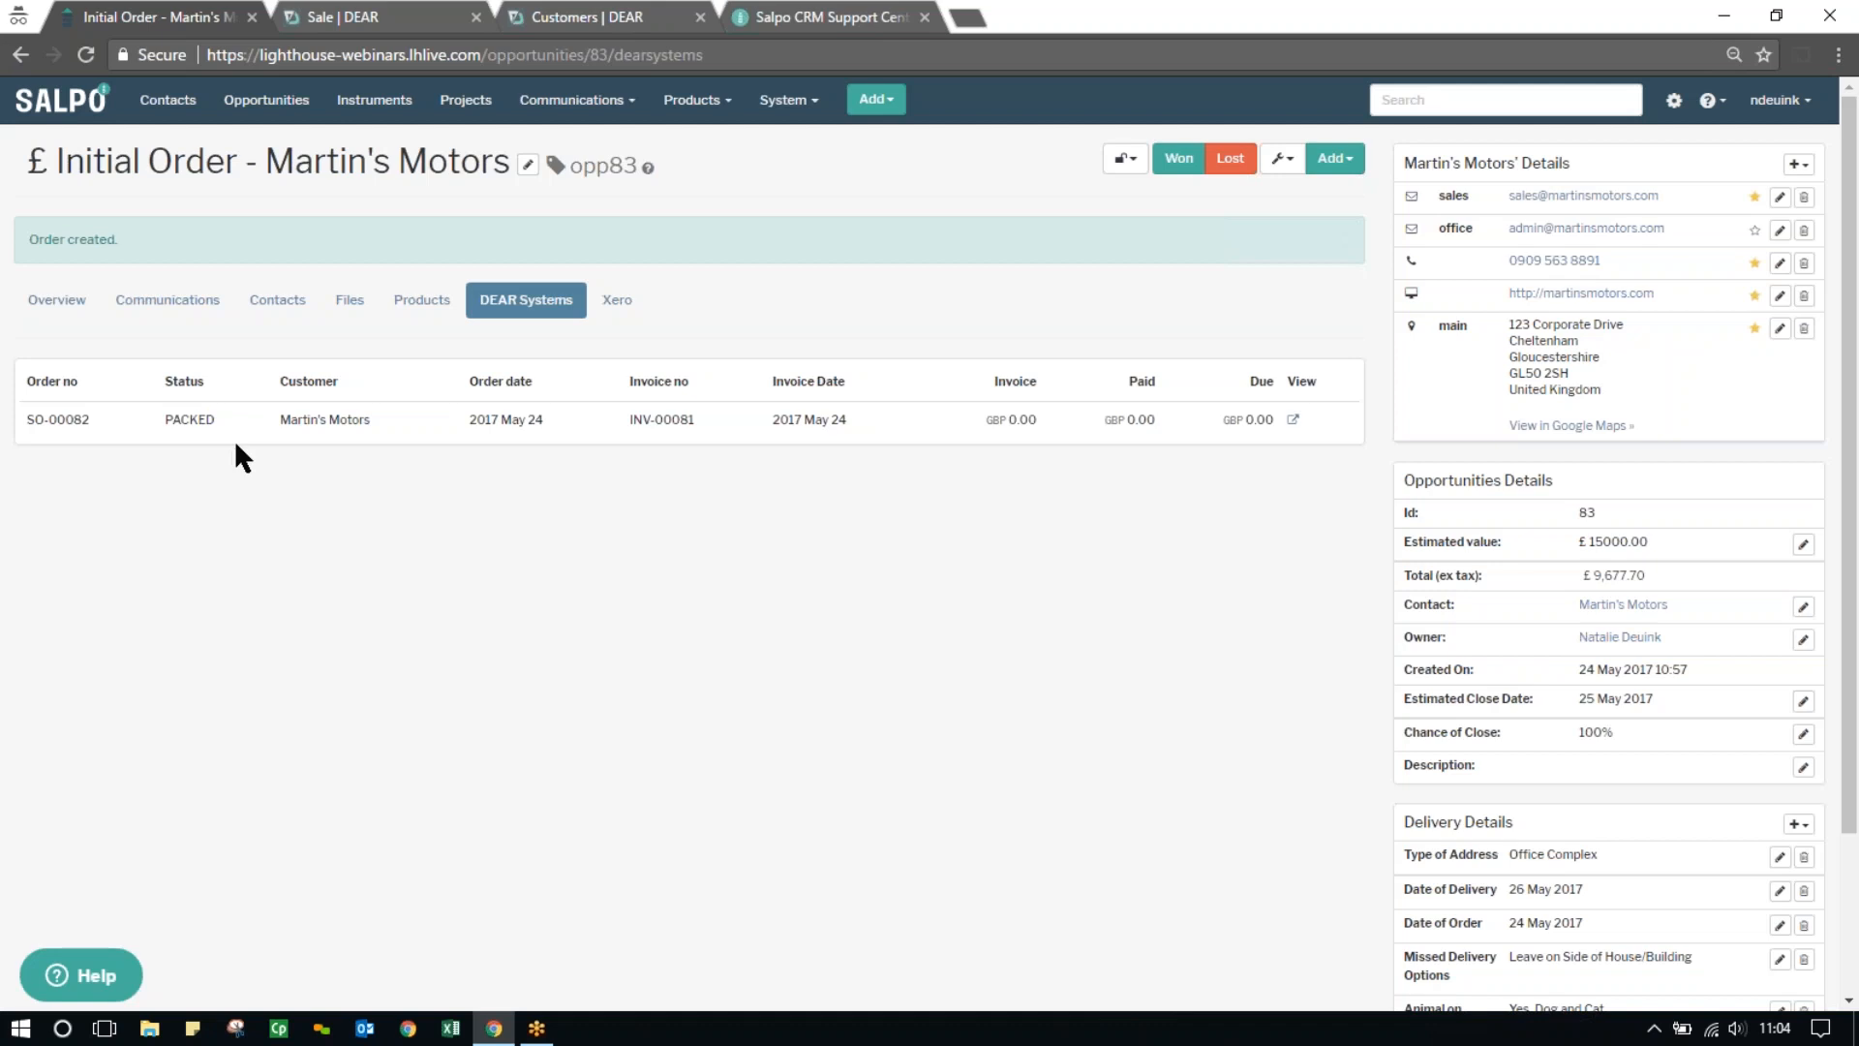
{"action": "left_click", "coordinate": [386, 17]}
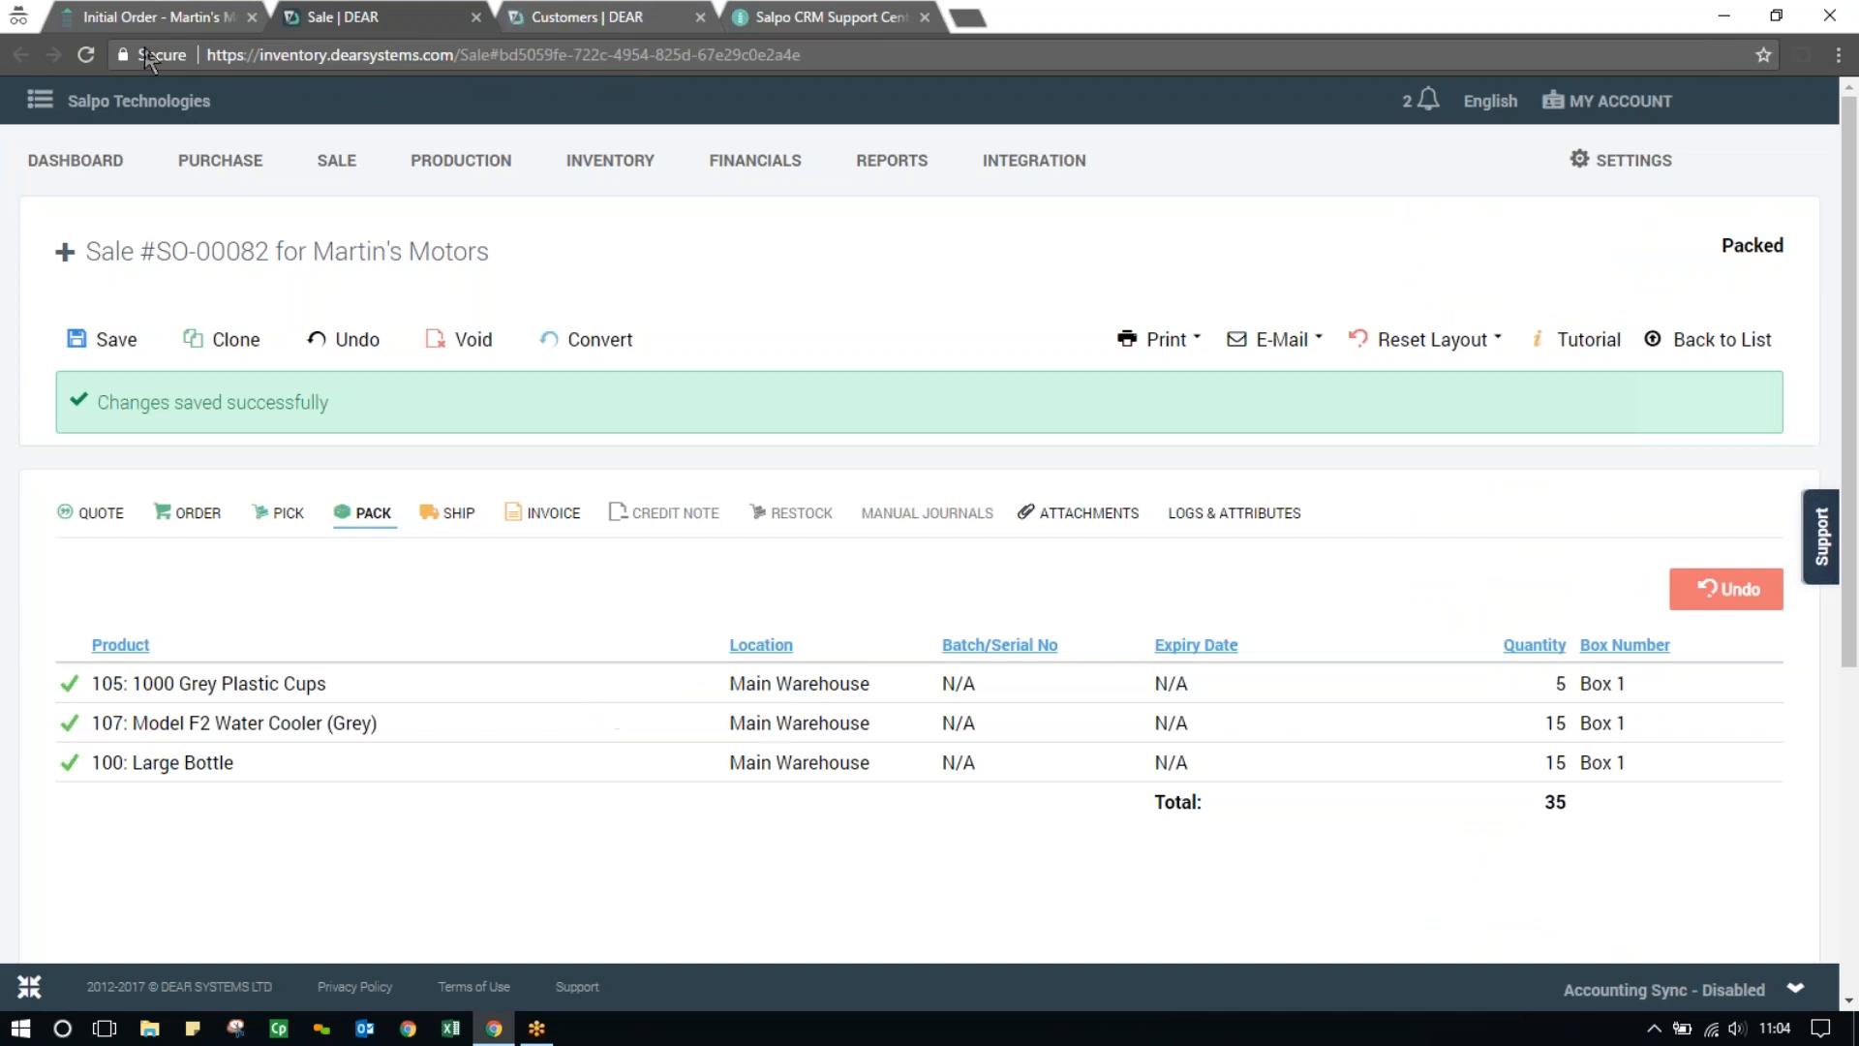
{"action": "left_click", "coordinate": [145, 20]}
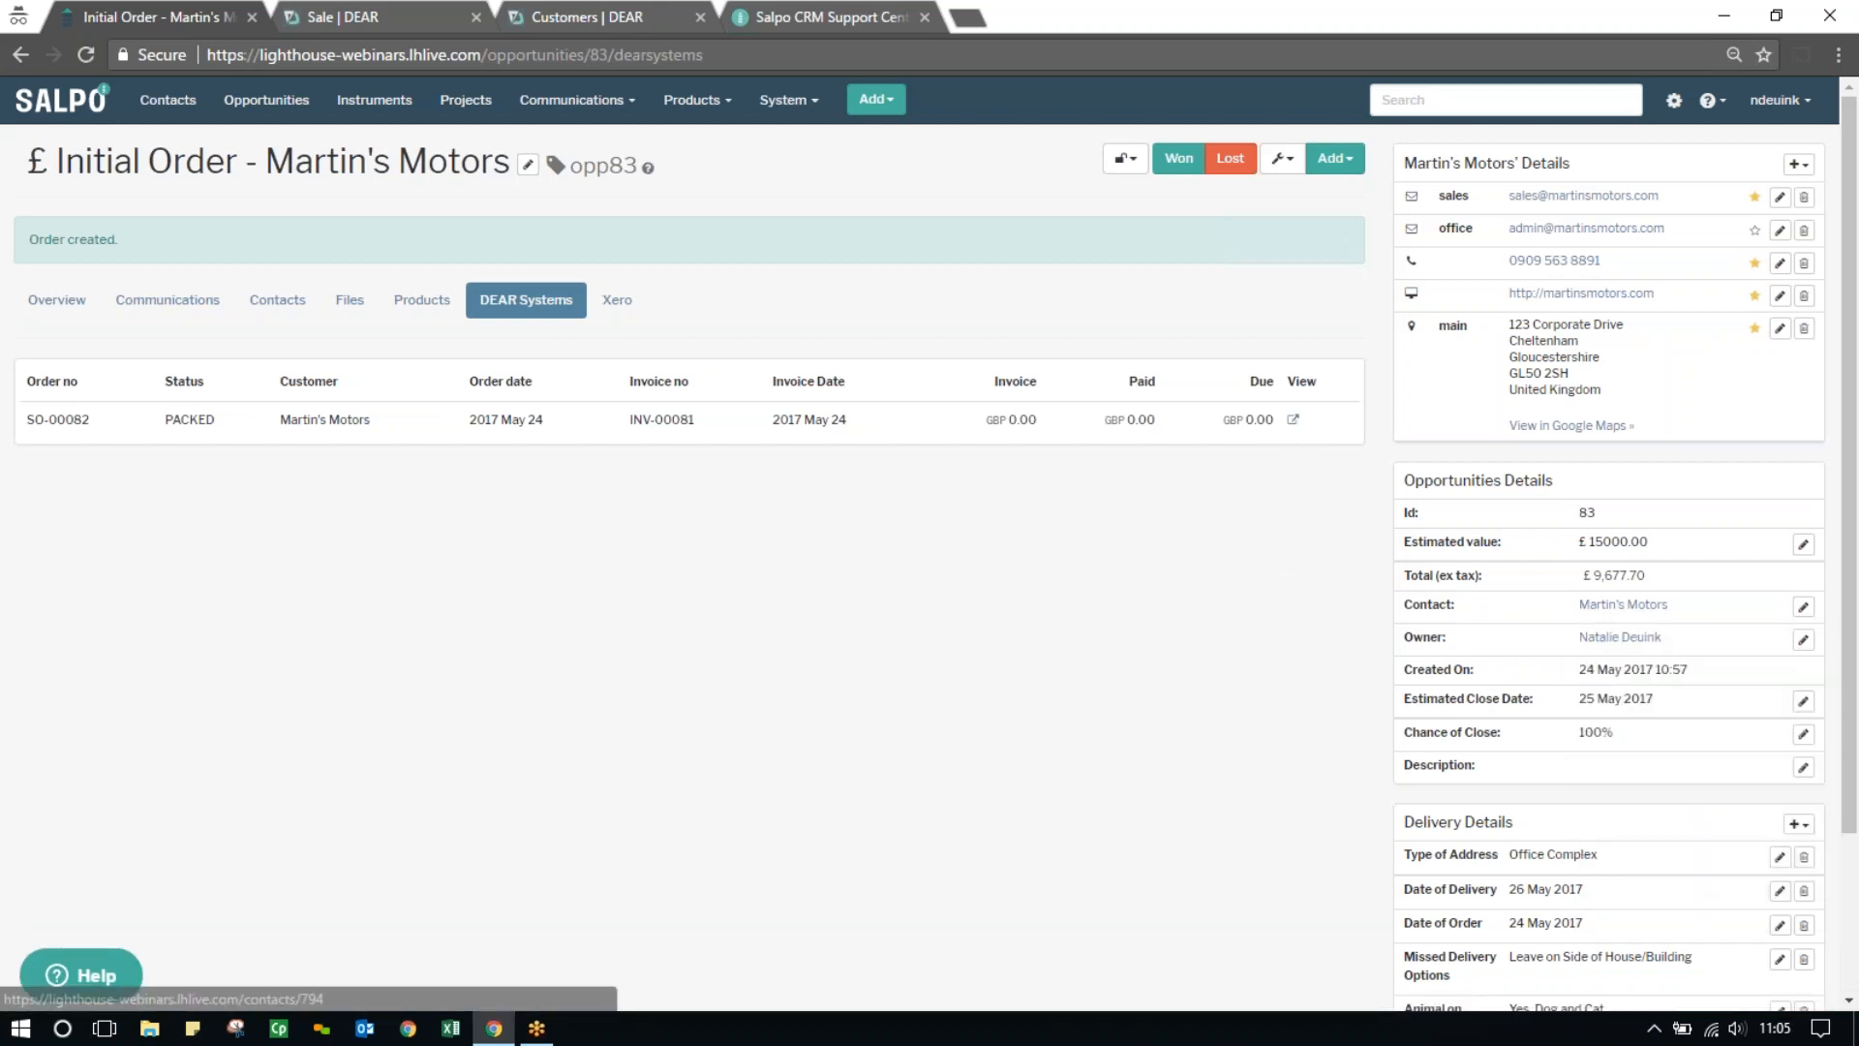
Open the Martin's Motors contact record and review its opportunities and its DEAR Systems sales and purchase history
{"action": "mouse_move", "coordinate": [1607, 610]}
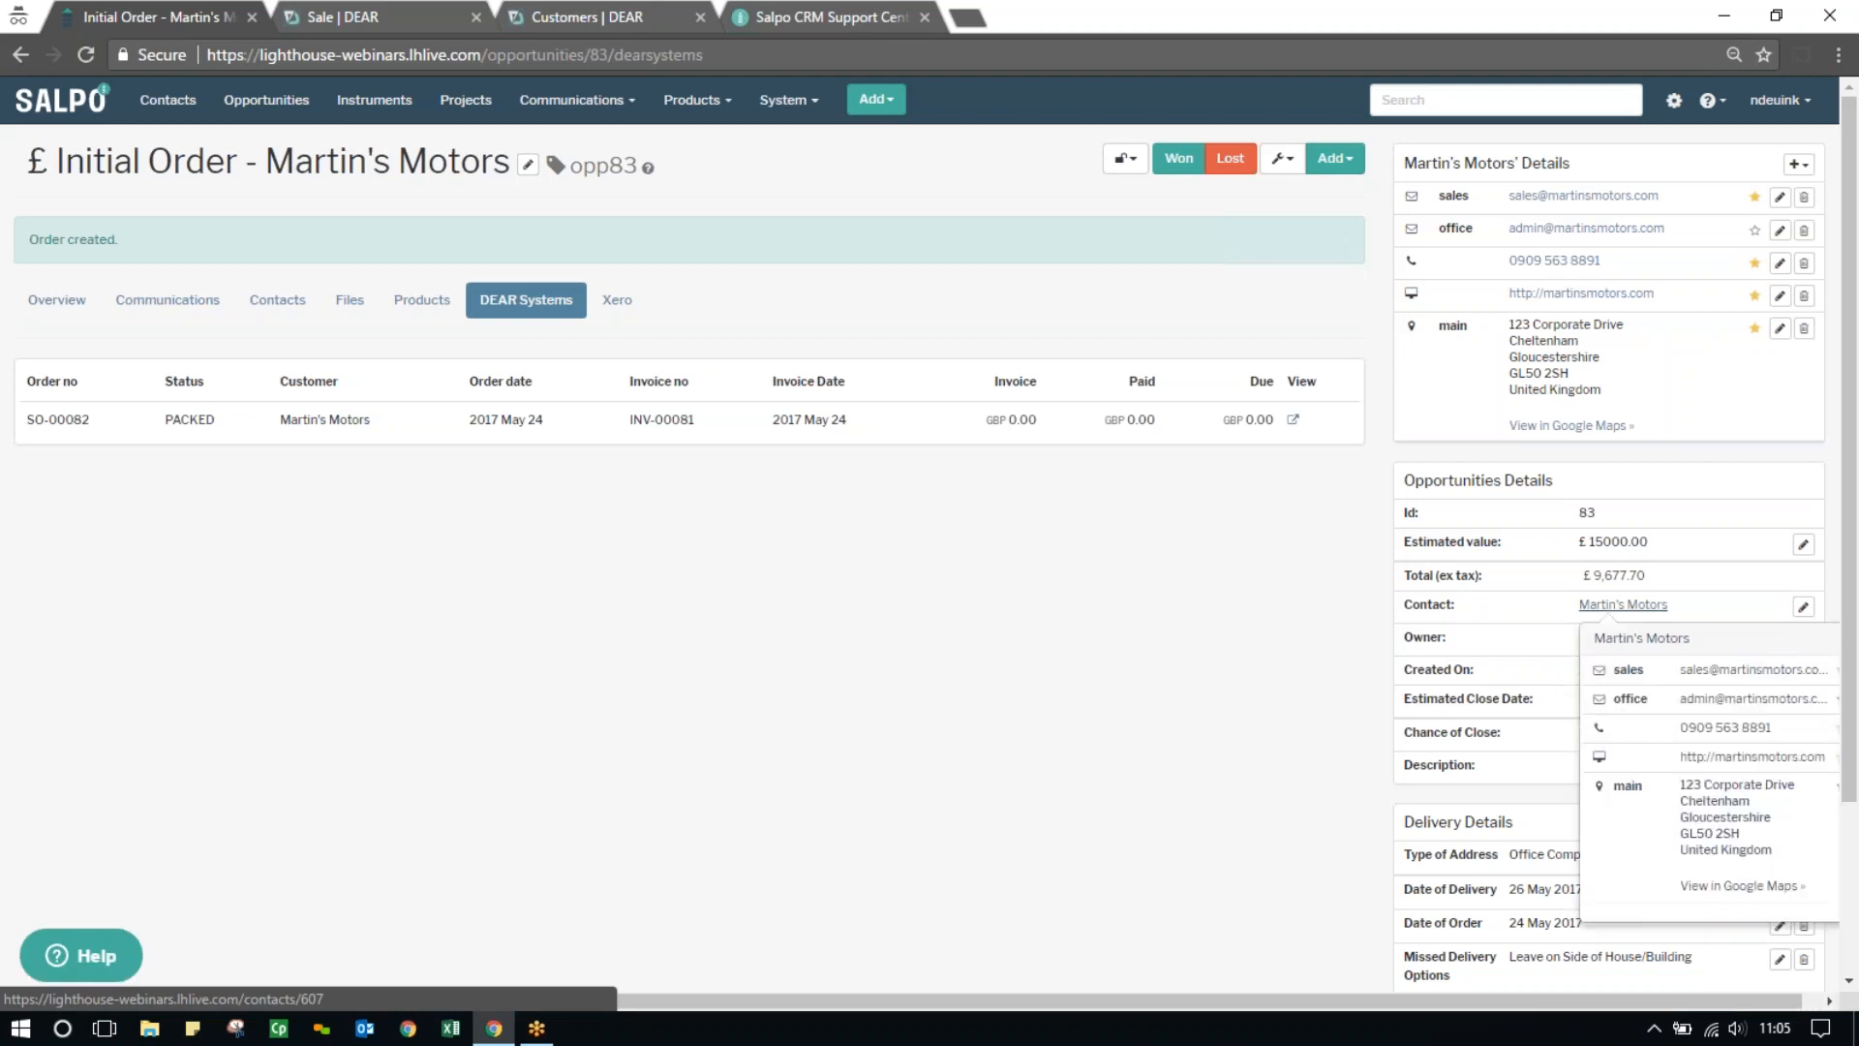
{"action": "left_click", "coordinate": [1608, 607]}
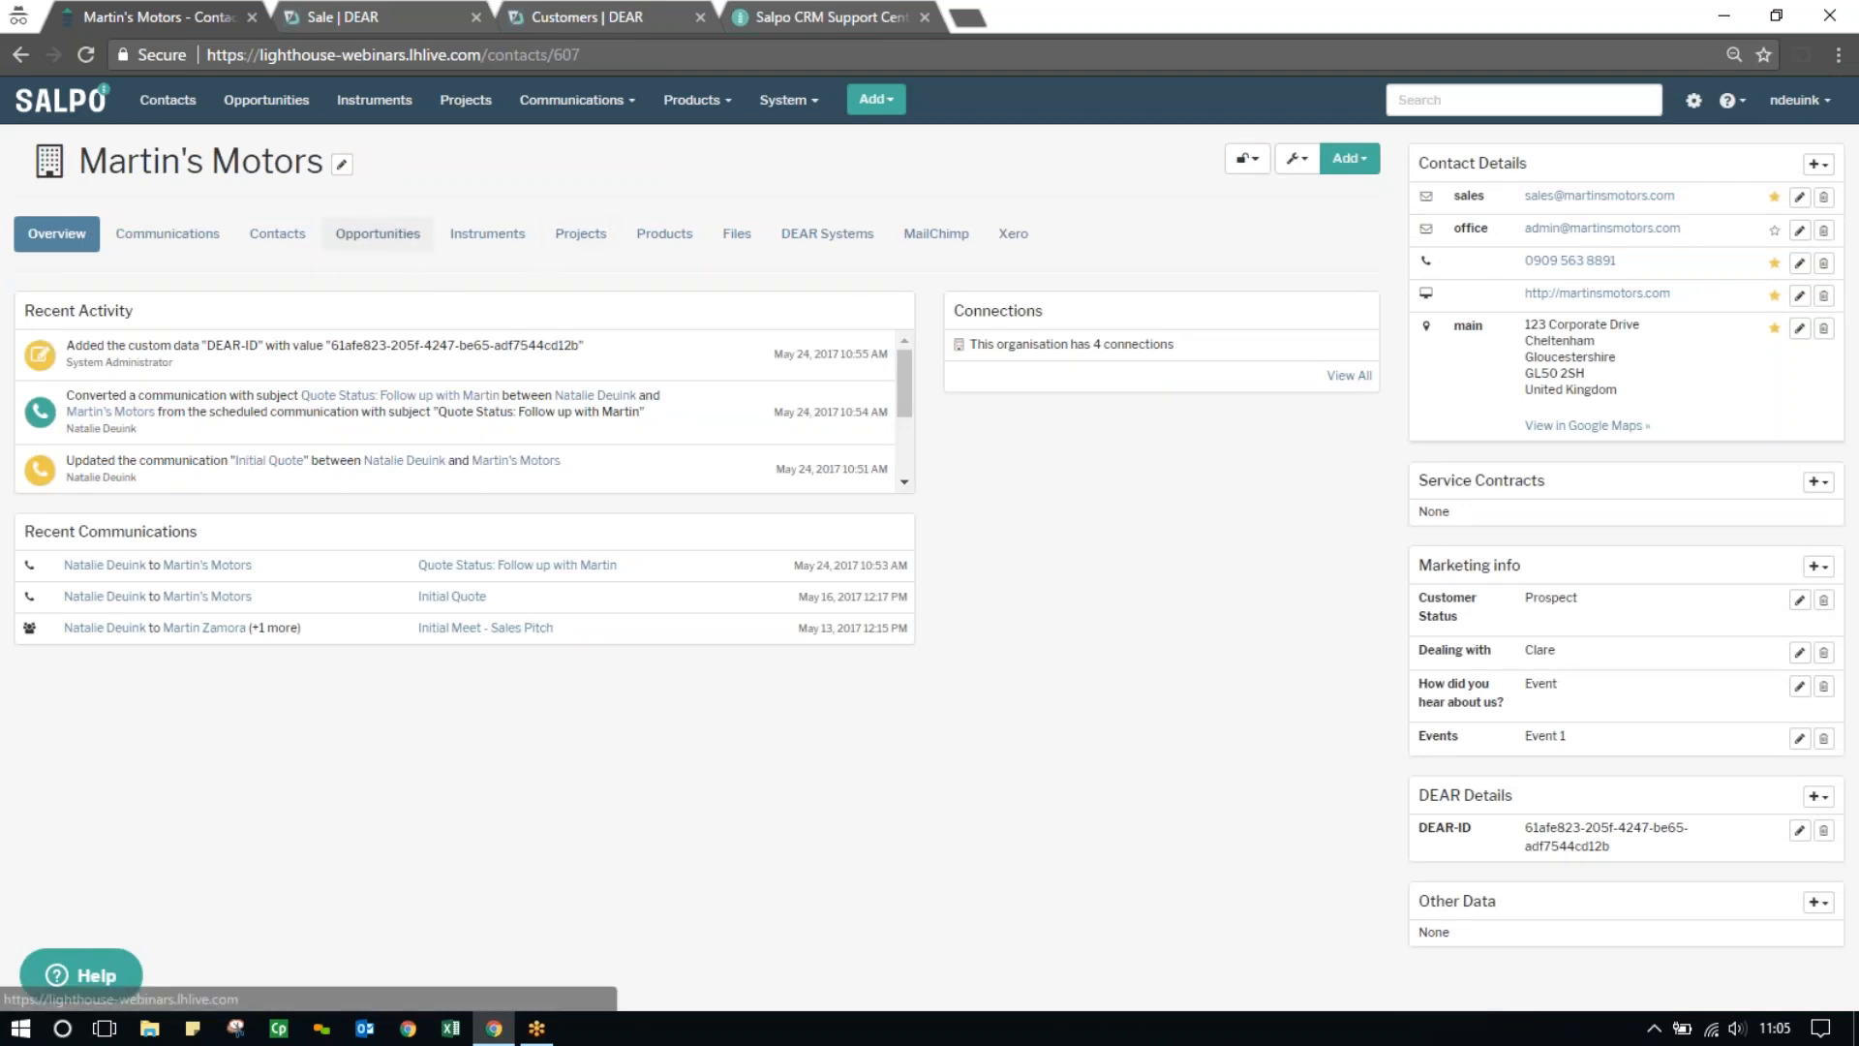
{"action": "left_click", "coordinate": [405, 242]}
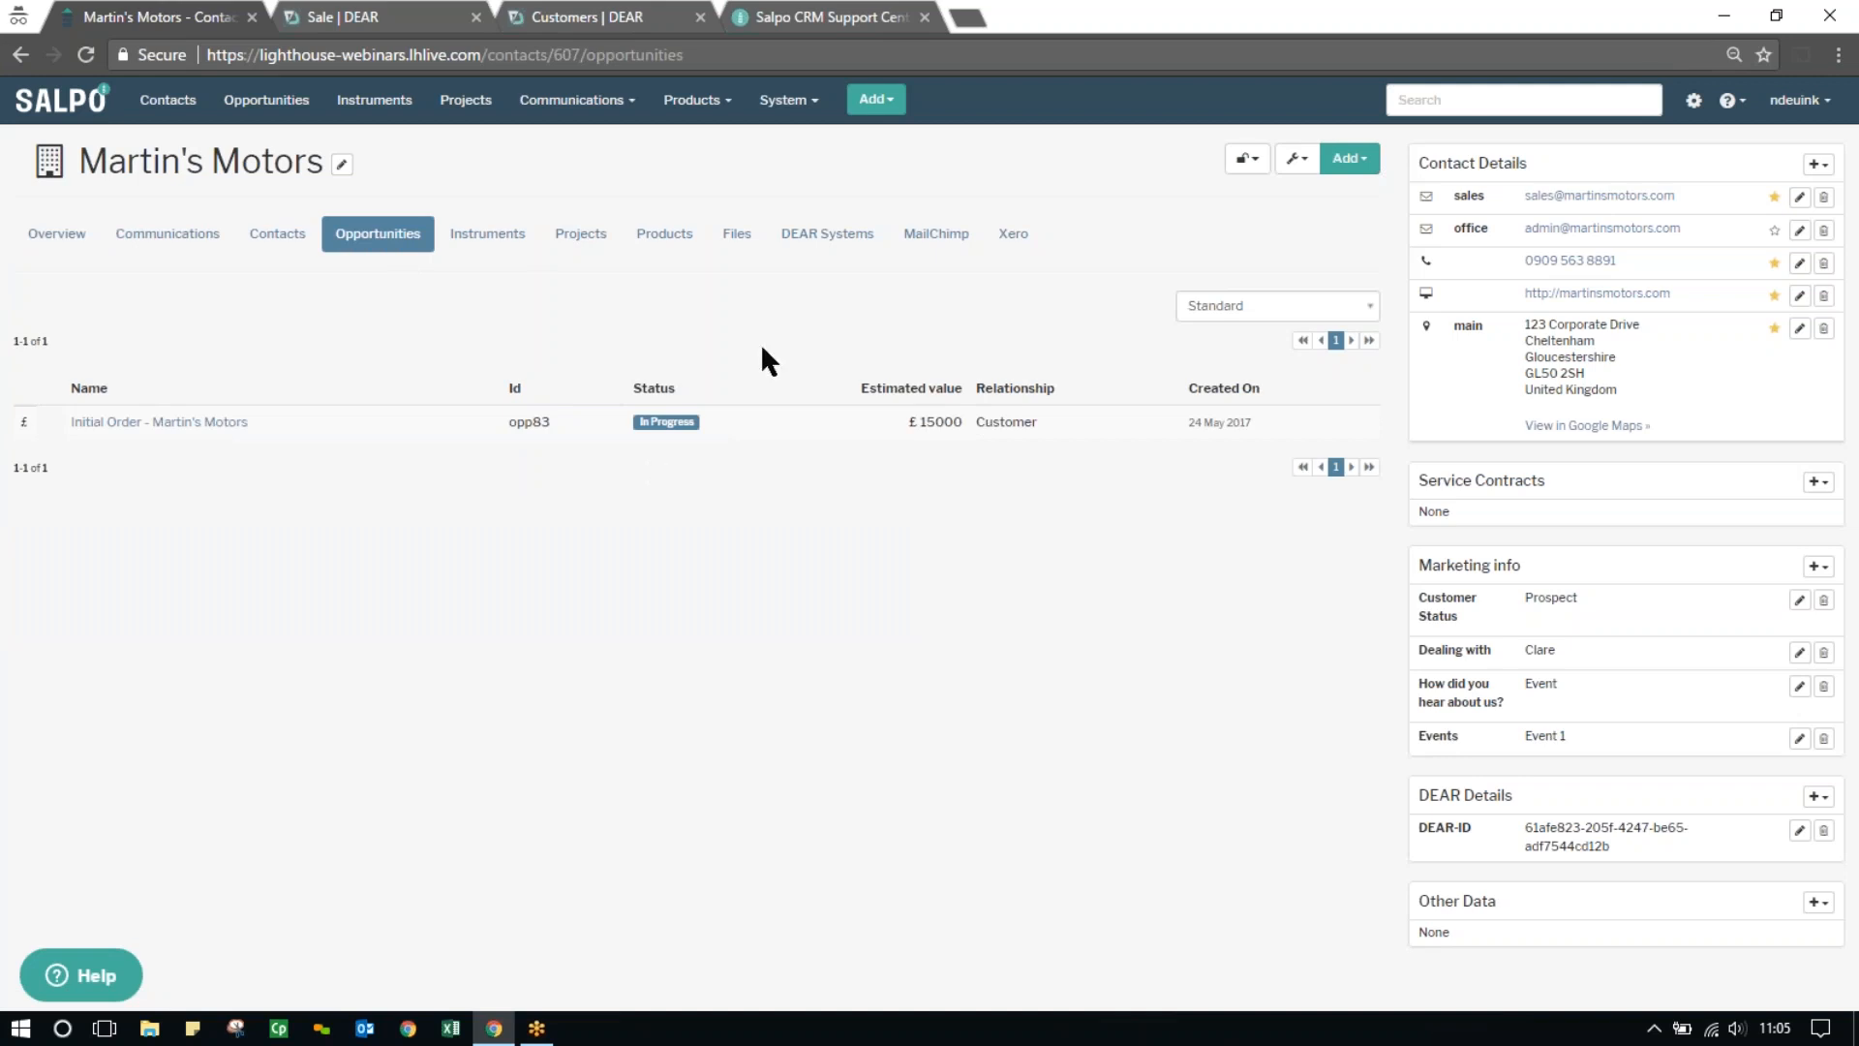
{"action": "left_click", "coordinate": [831, 242]}
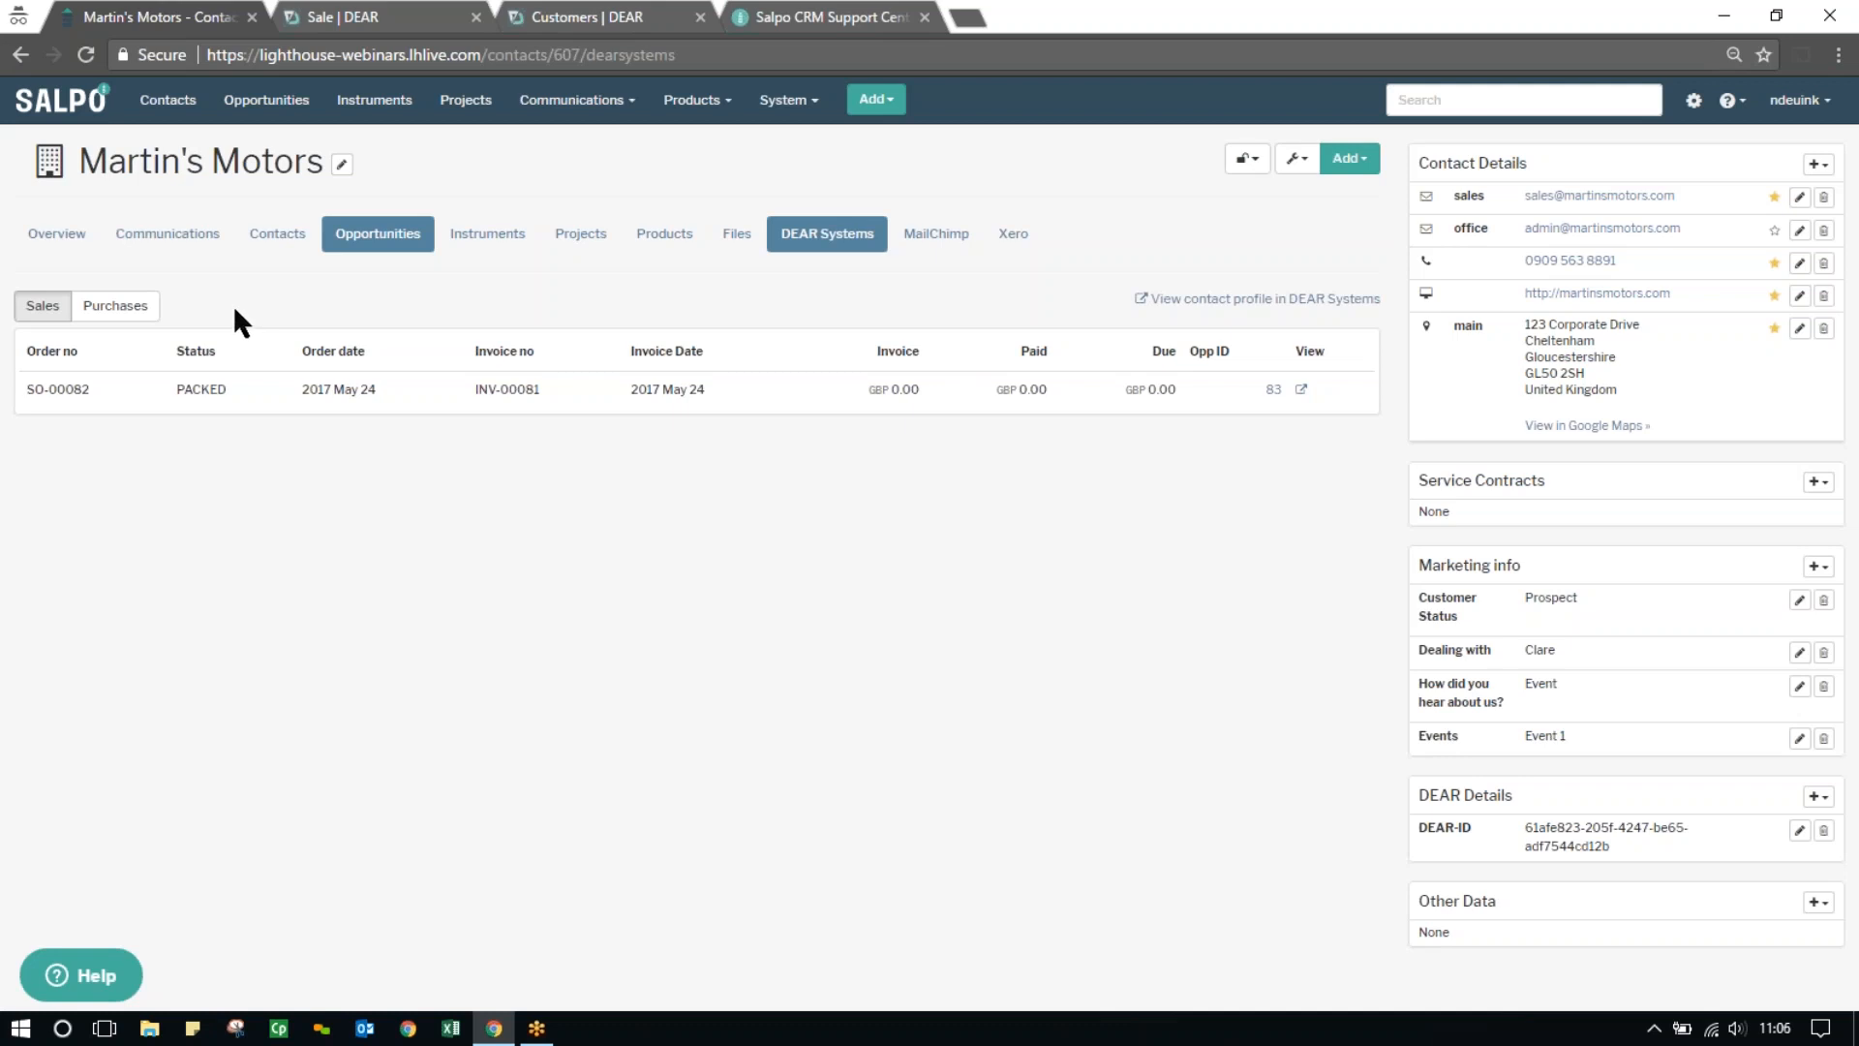
{"action": "left_click", "coordinate": [142, 308]}
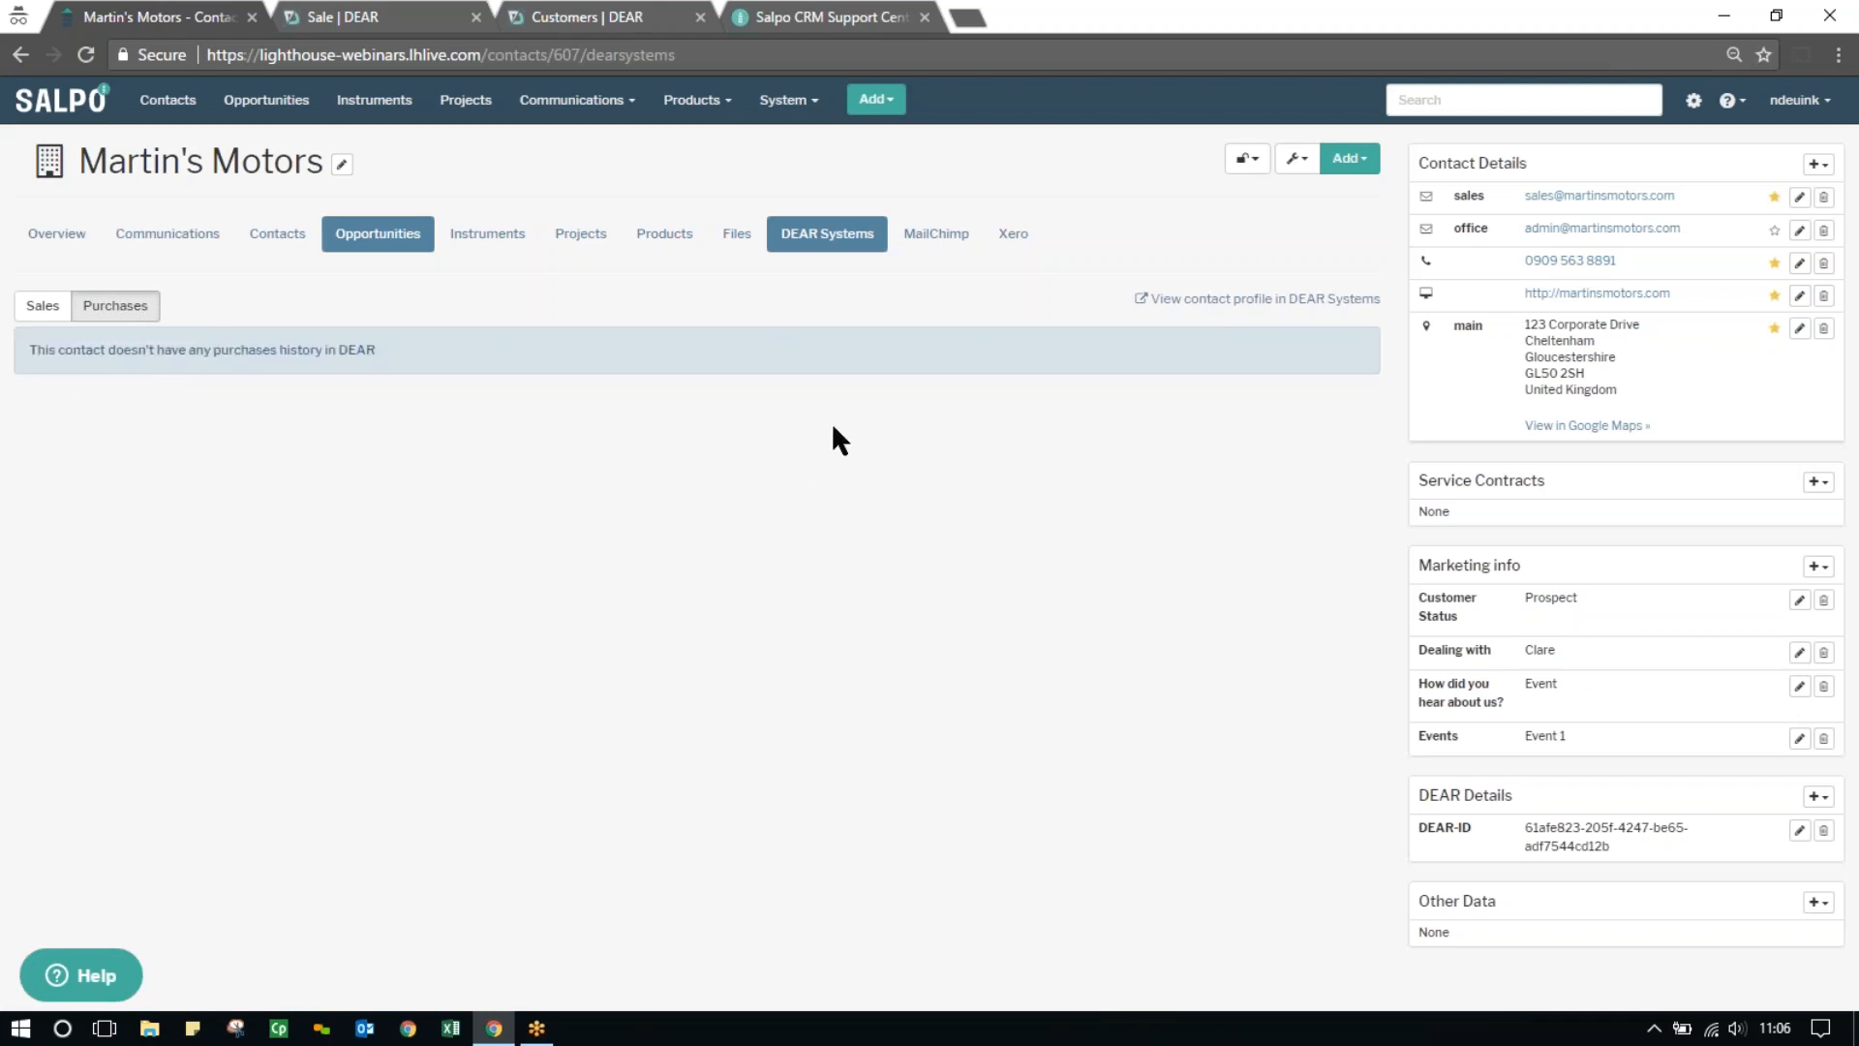
Search for the Concoction Restaurant contact and review its sales history from DEAR Systems
{"action": "left_click", "coordinate": [1509, 102]}
{"action": "type", "text": "concoc"}
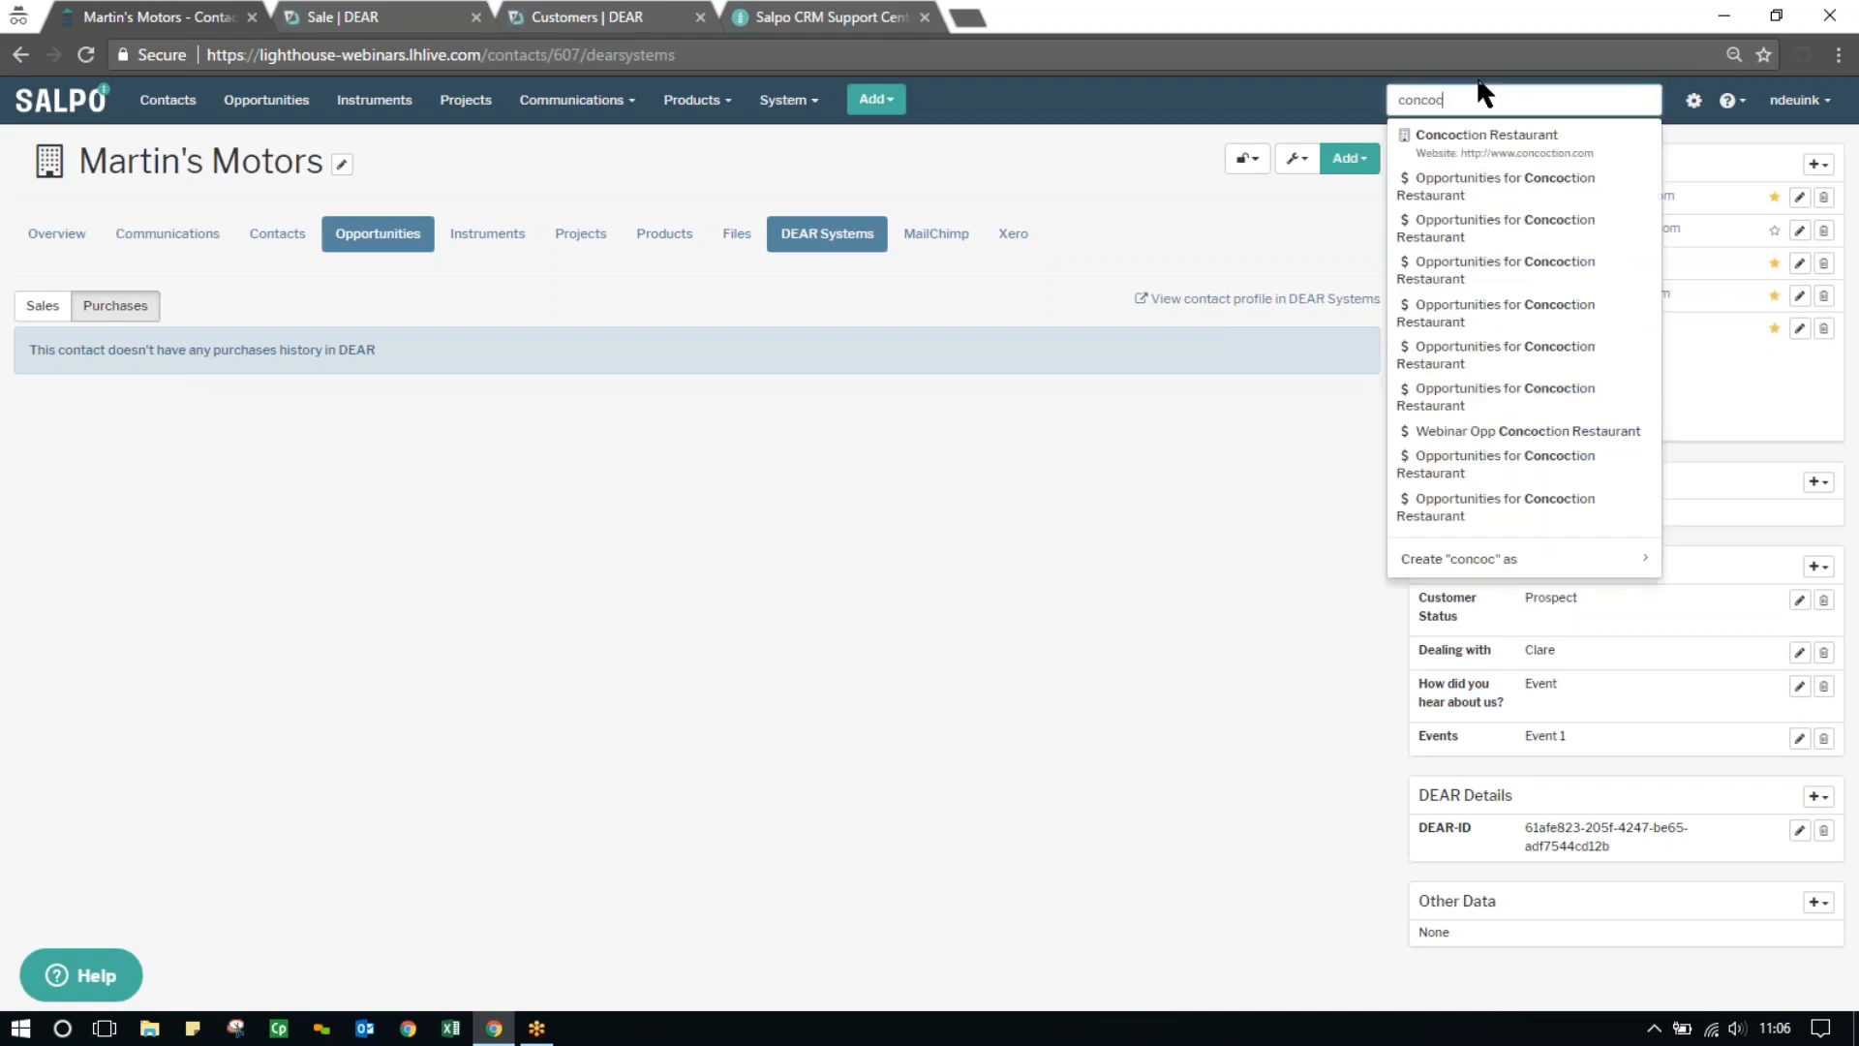
{"action": "left_click", "coordinate": [1526, 136]}
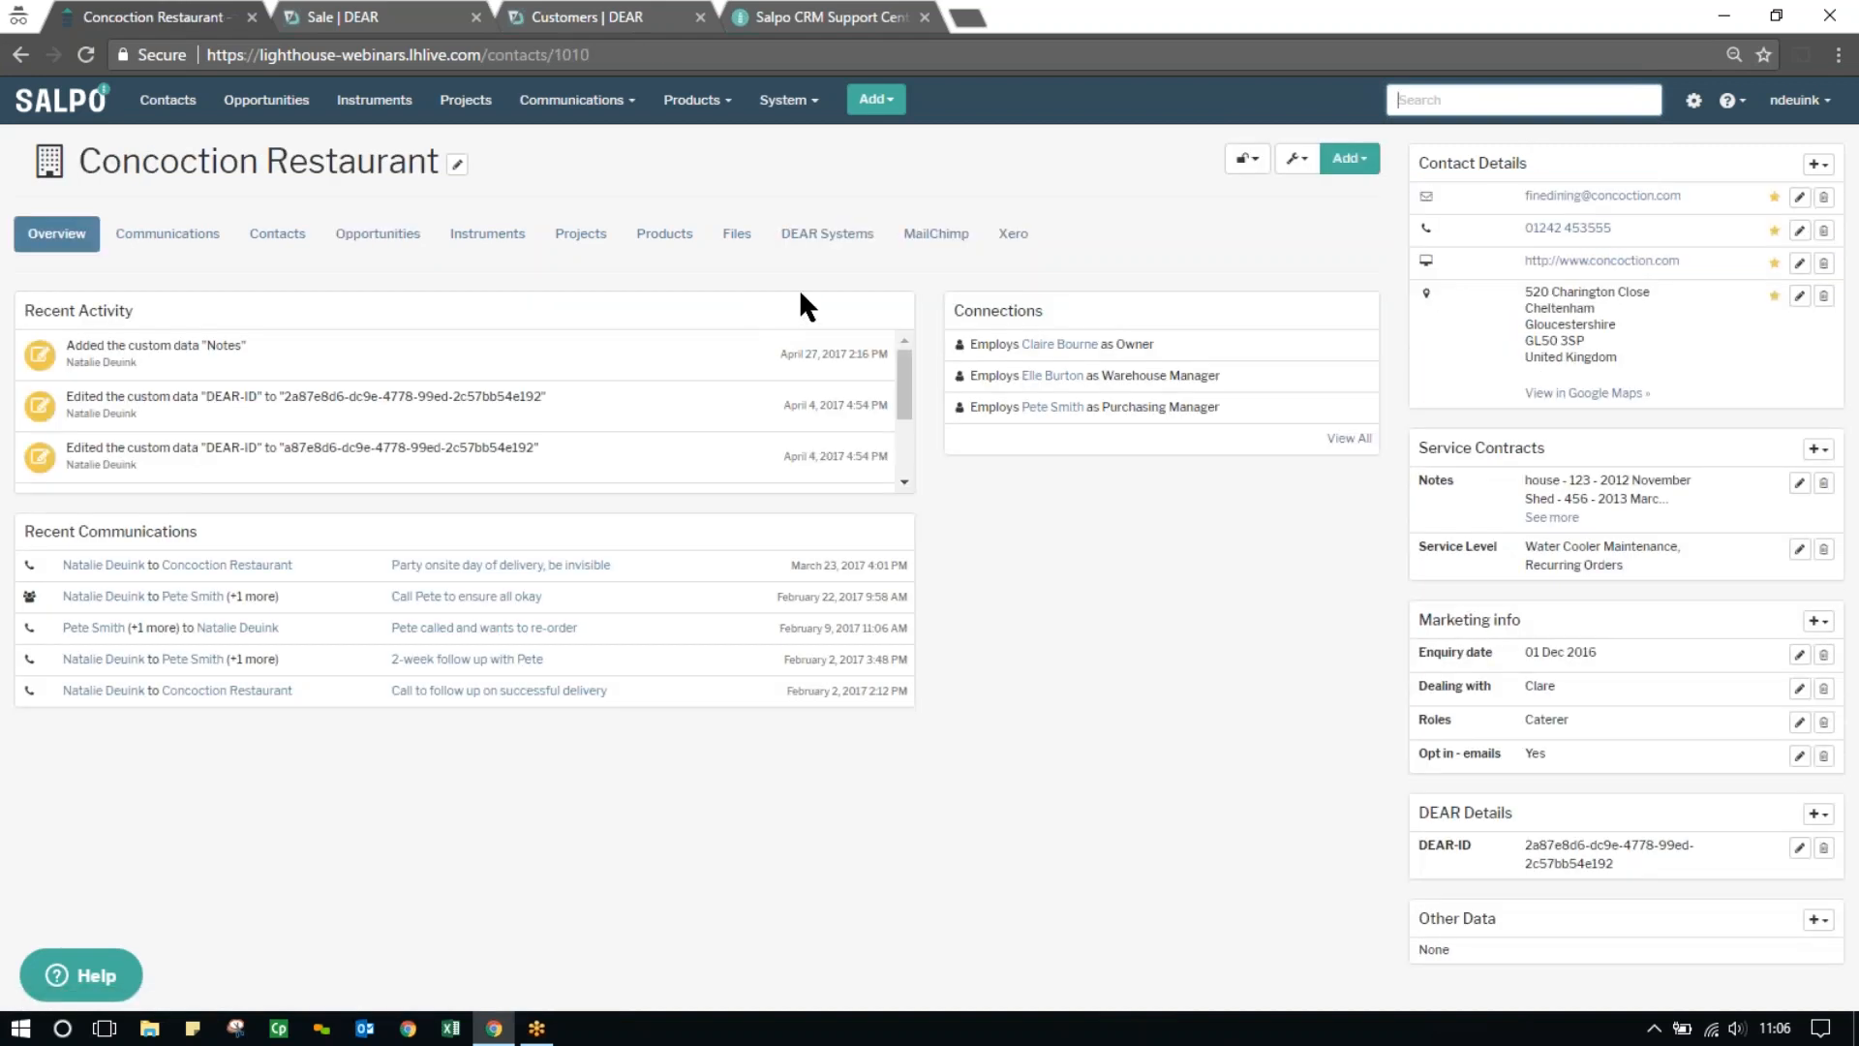
{"action": "left_click", "coordinate": [823, 237]}
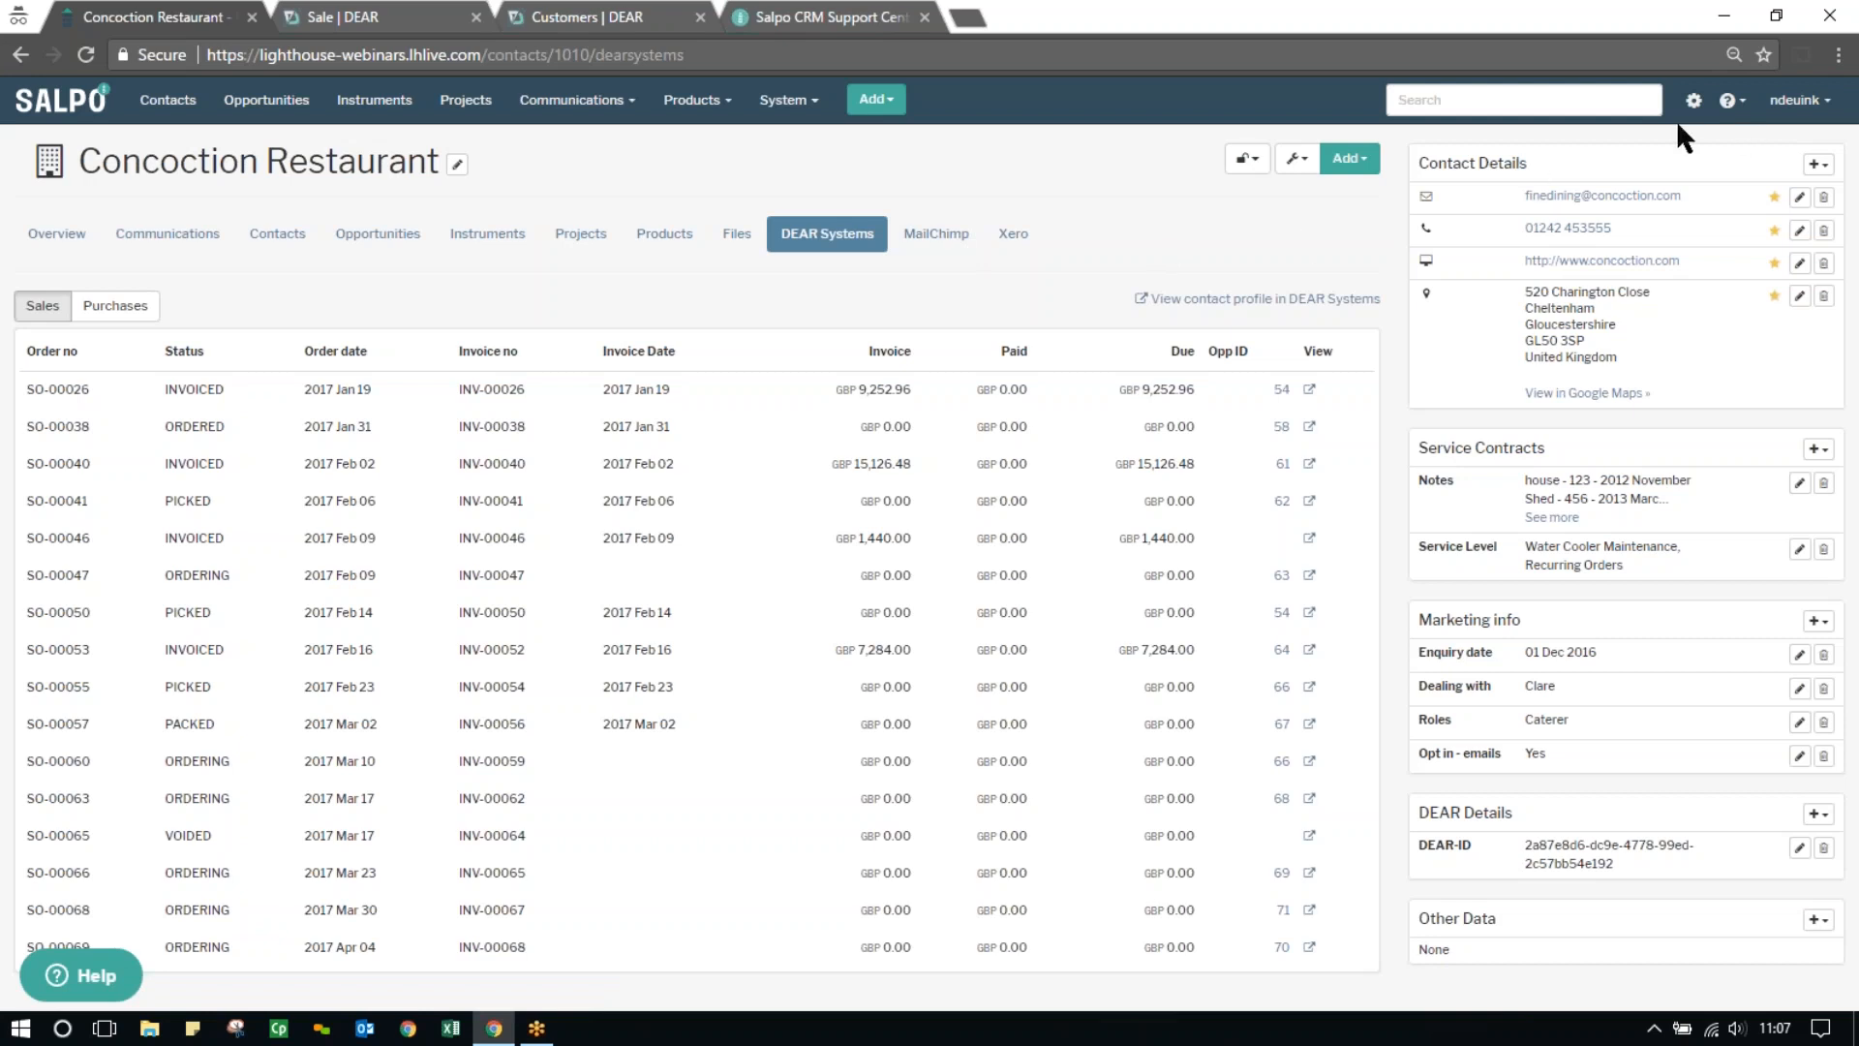
Open Salpo's integrations settings and display the update form for the DEAR Systems integration
{"action": "left_click", "coordinate": [1694, 102]}
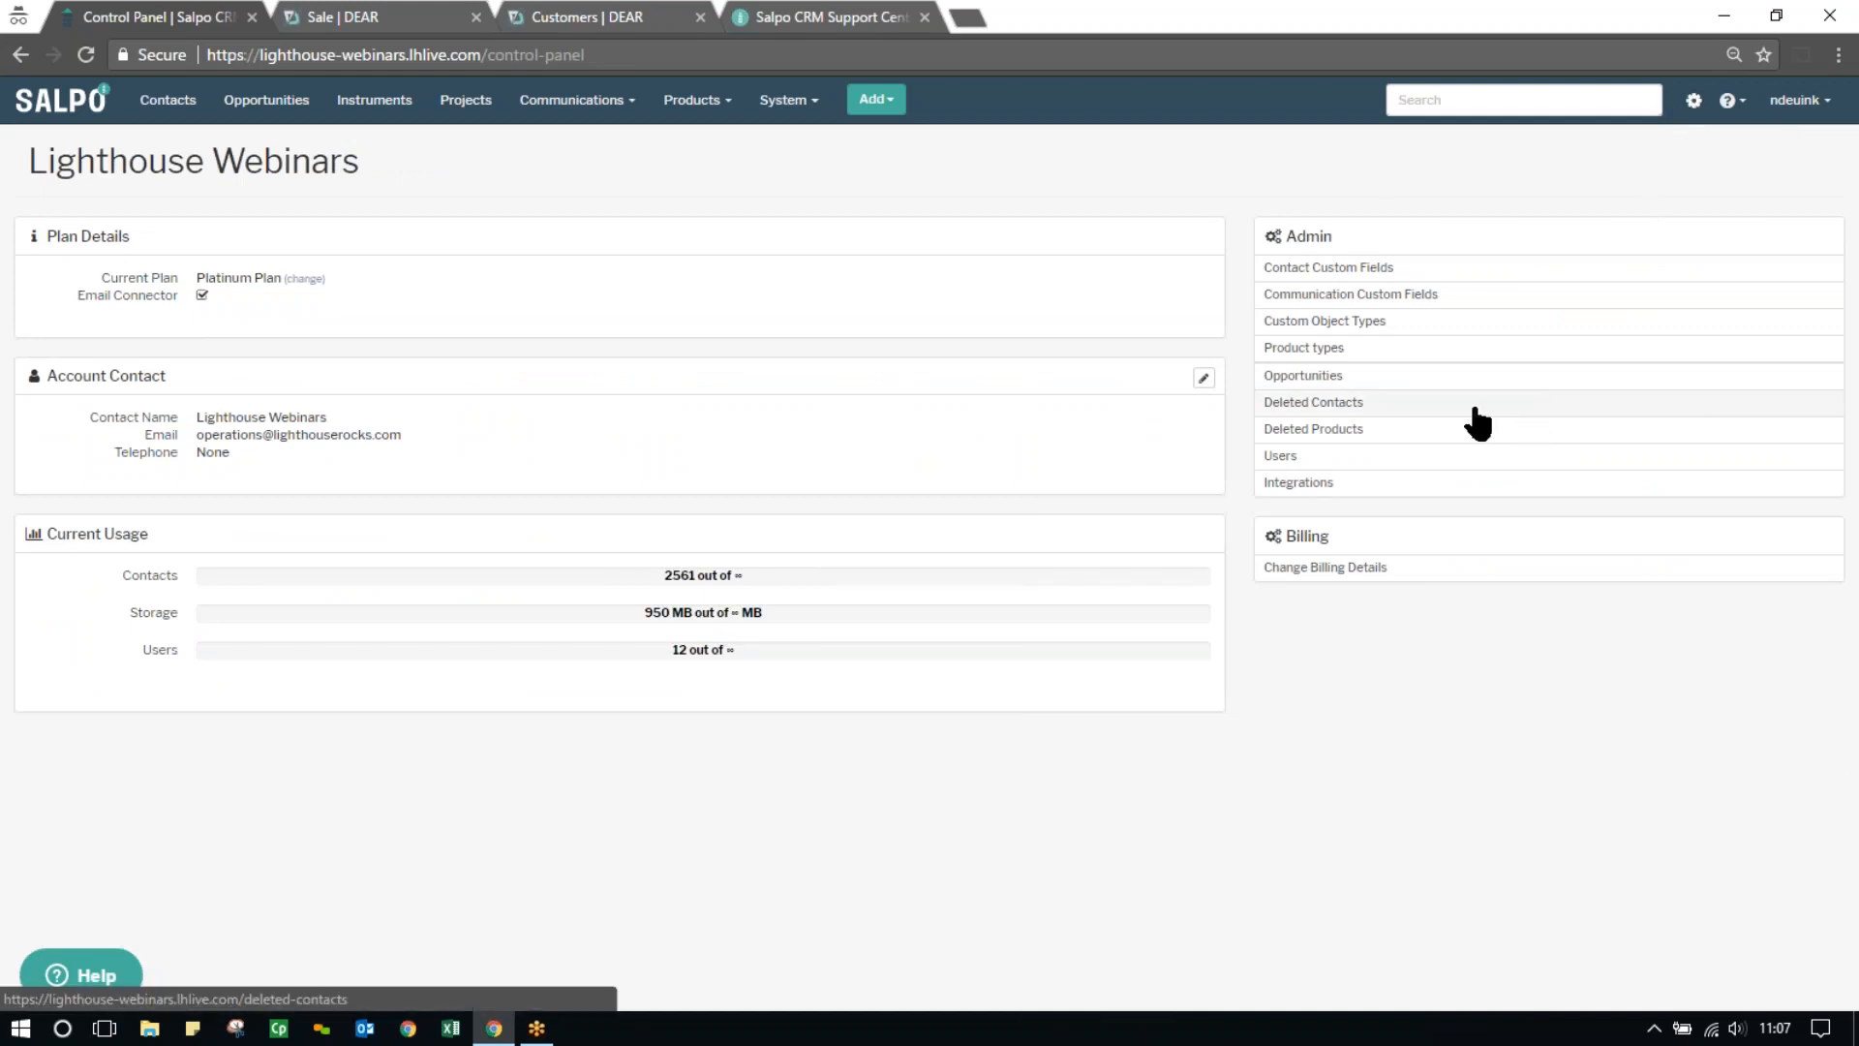
{"action": "left_click", "coordinate": [1297, 484]}
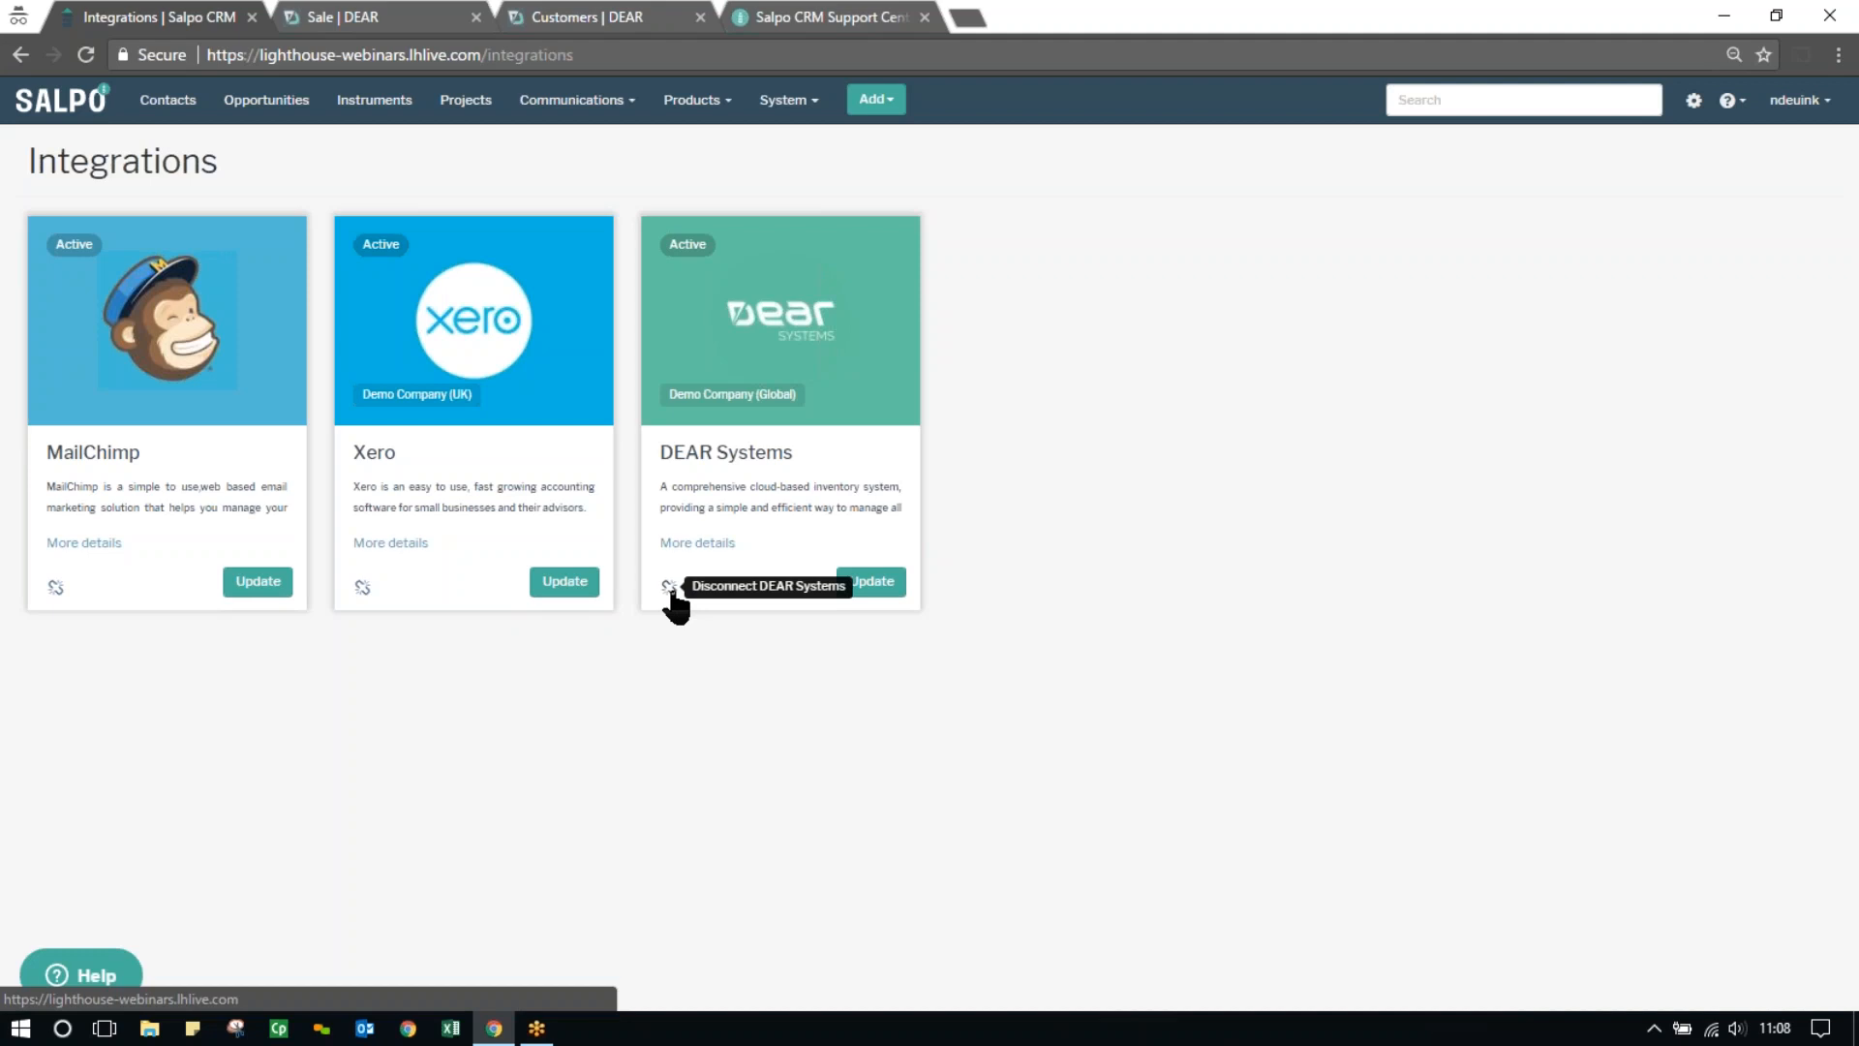
{"action": "left_click", "coordinate": [860, 593]}
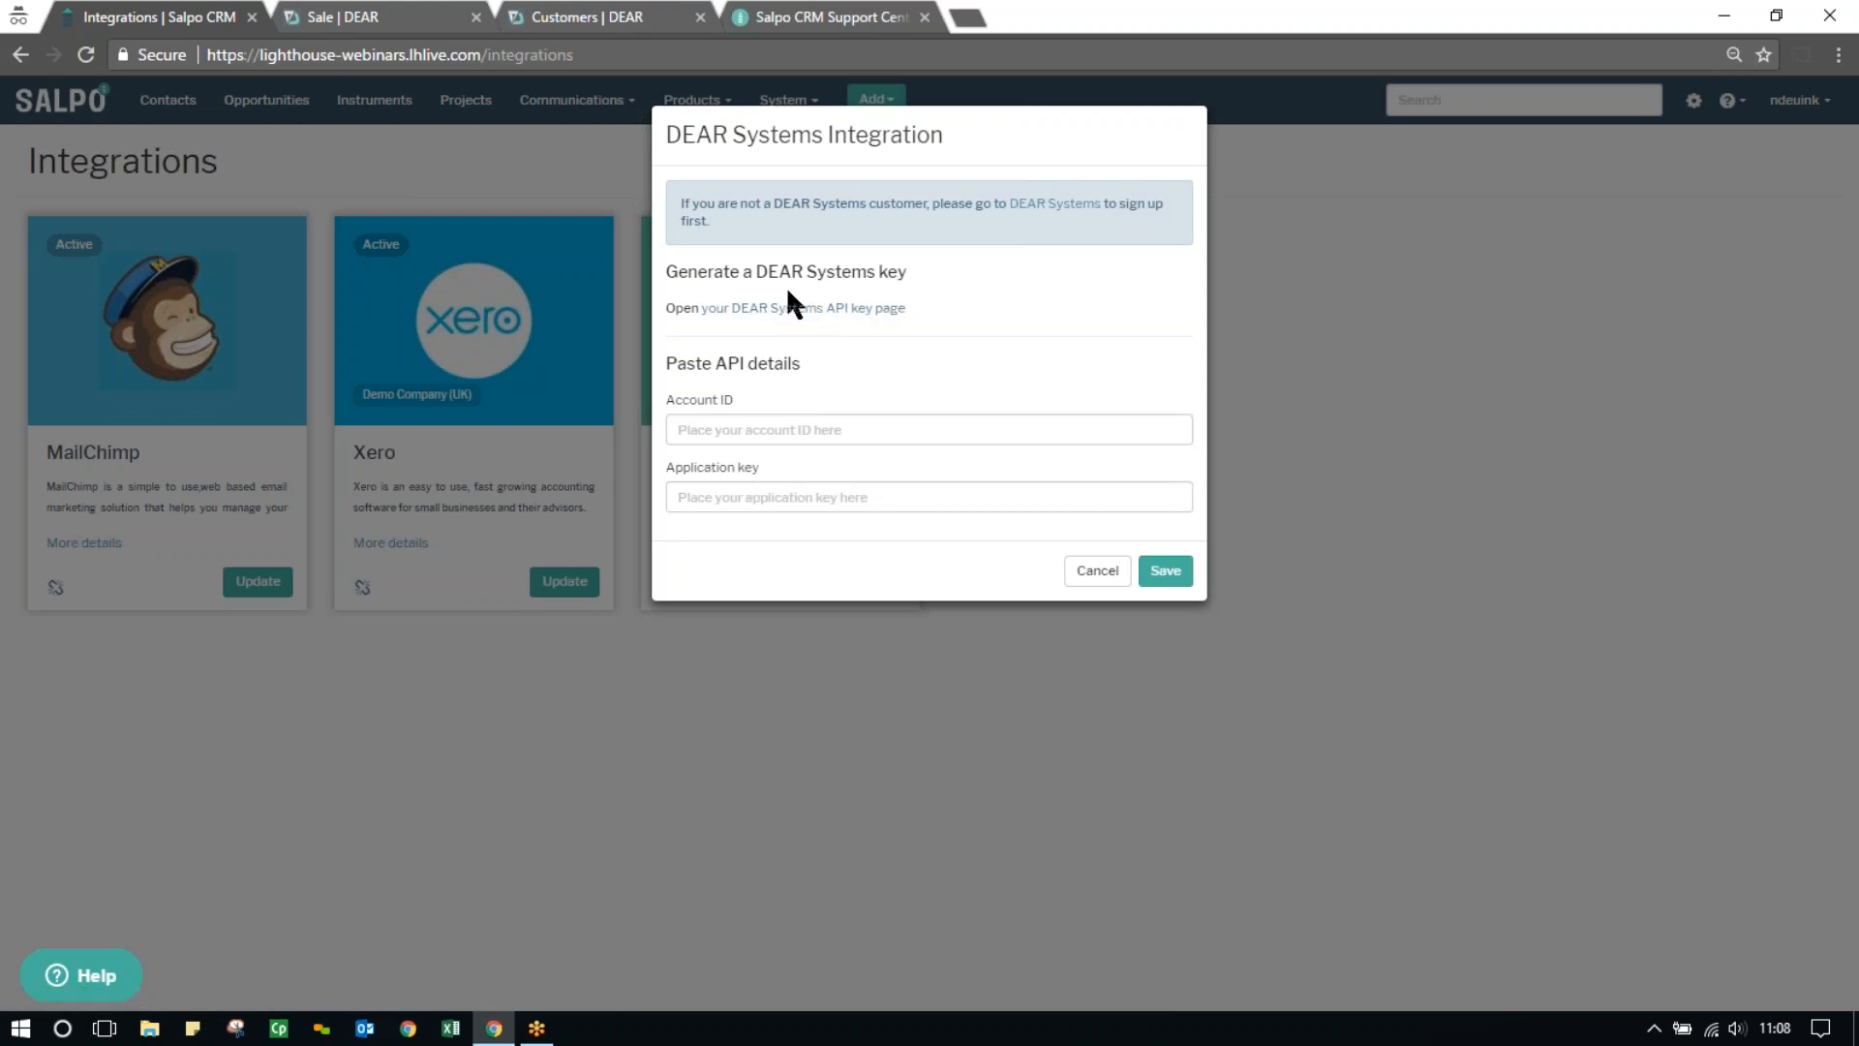
Switch to DEAR Systems and open its API setup from the available integrations
{"action": "left_click", "coordinate": [568, 17]}
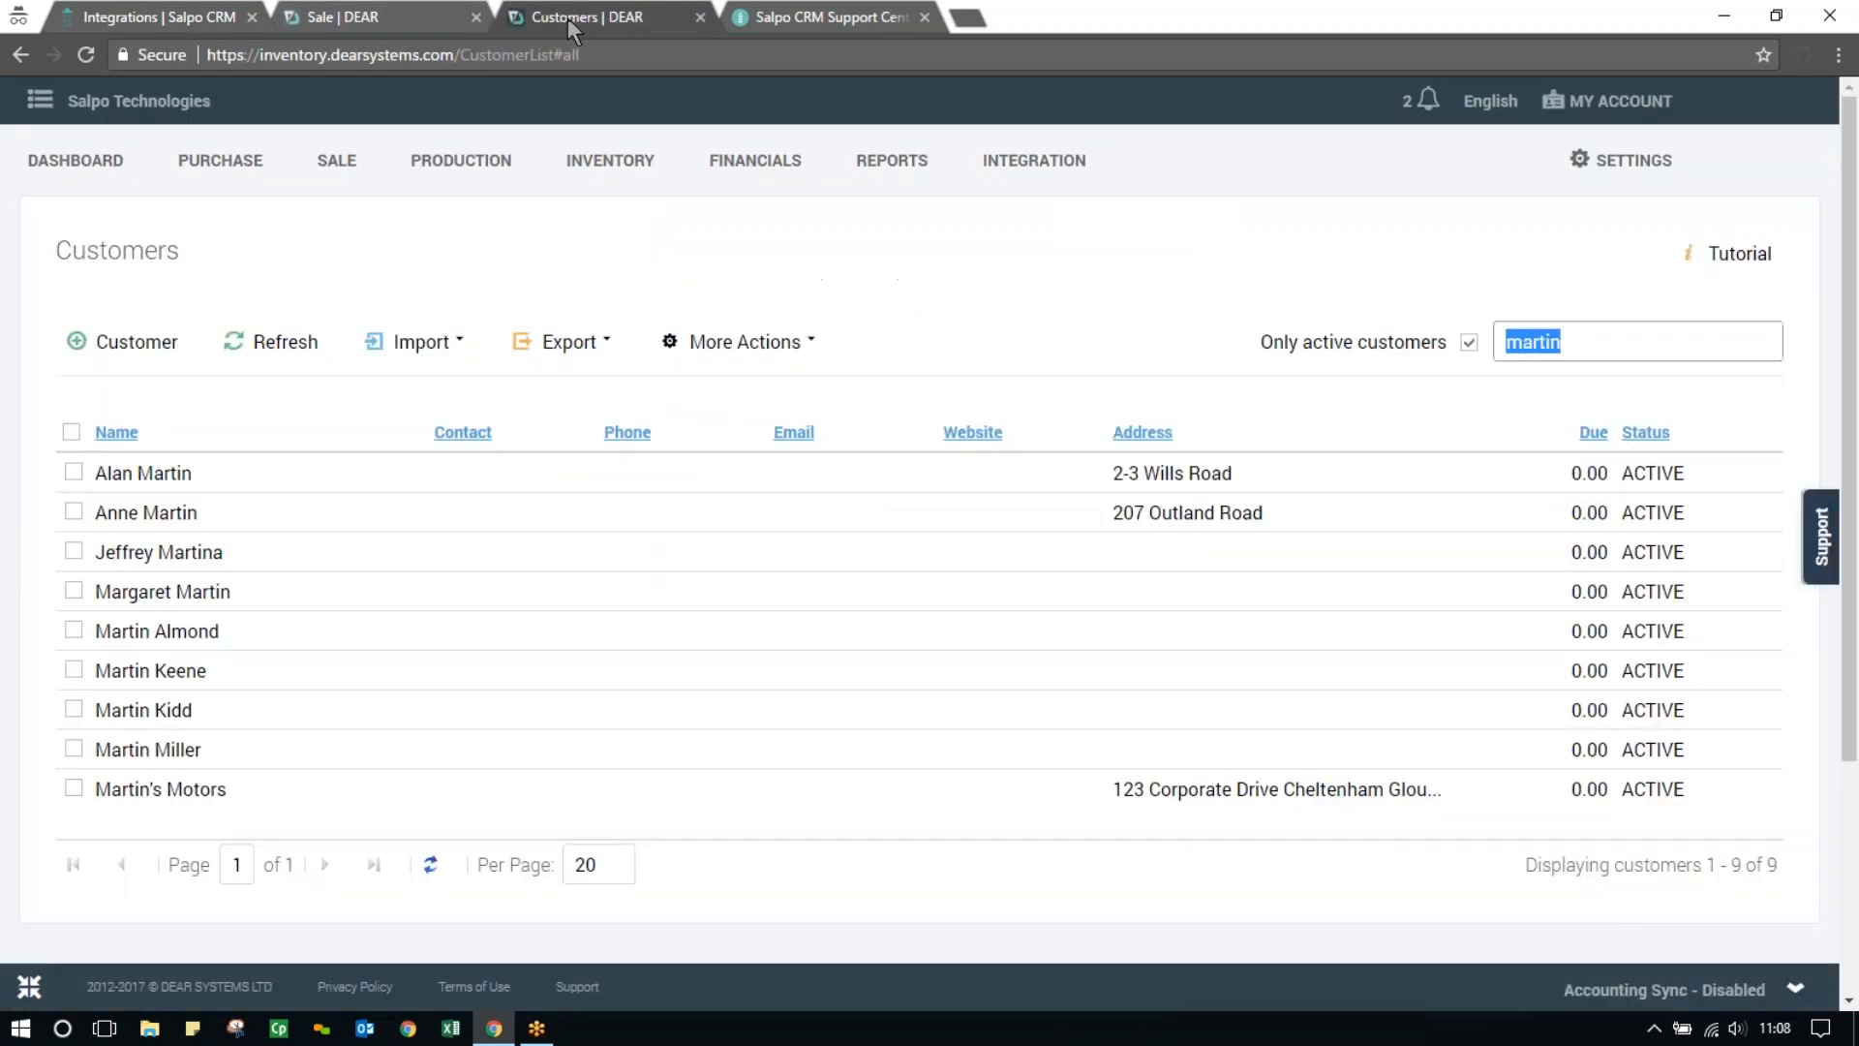
{"action": "left_click", "coordinate": [81, 162]}
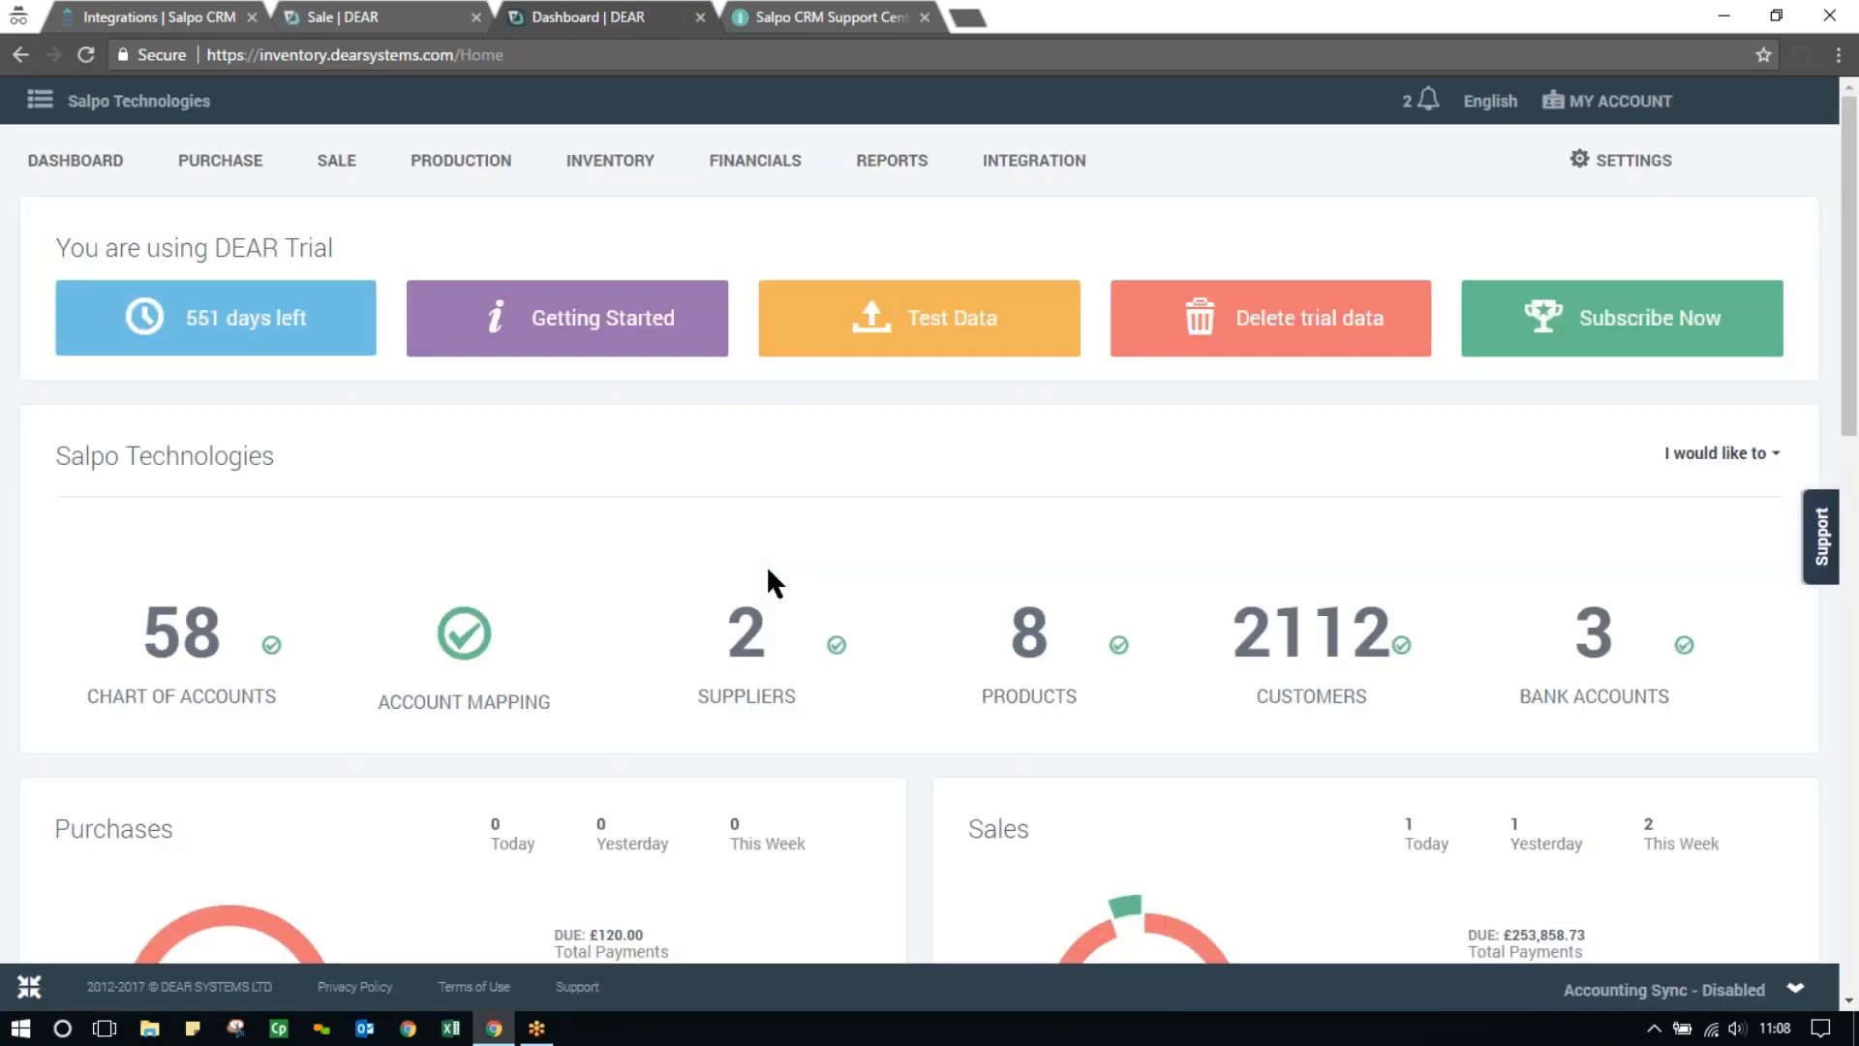
{"action": "left_click", "coordinate": [1030, 164]}
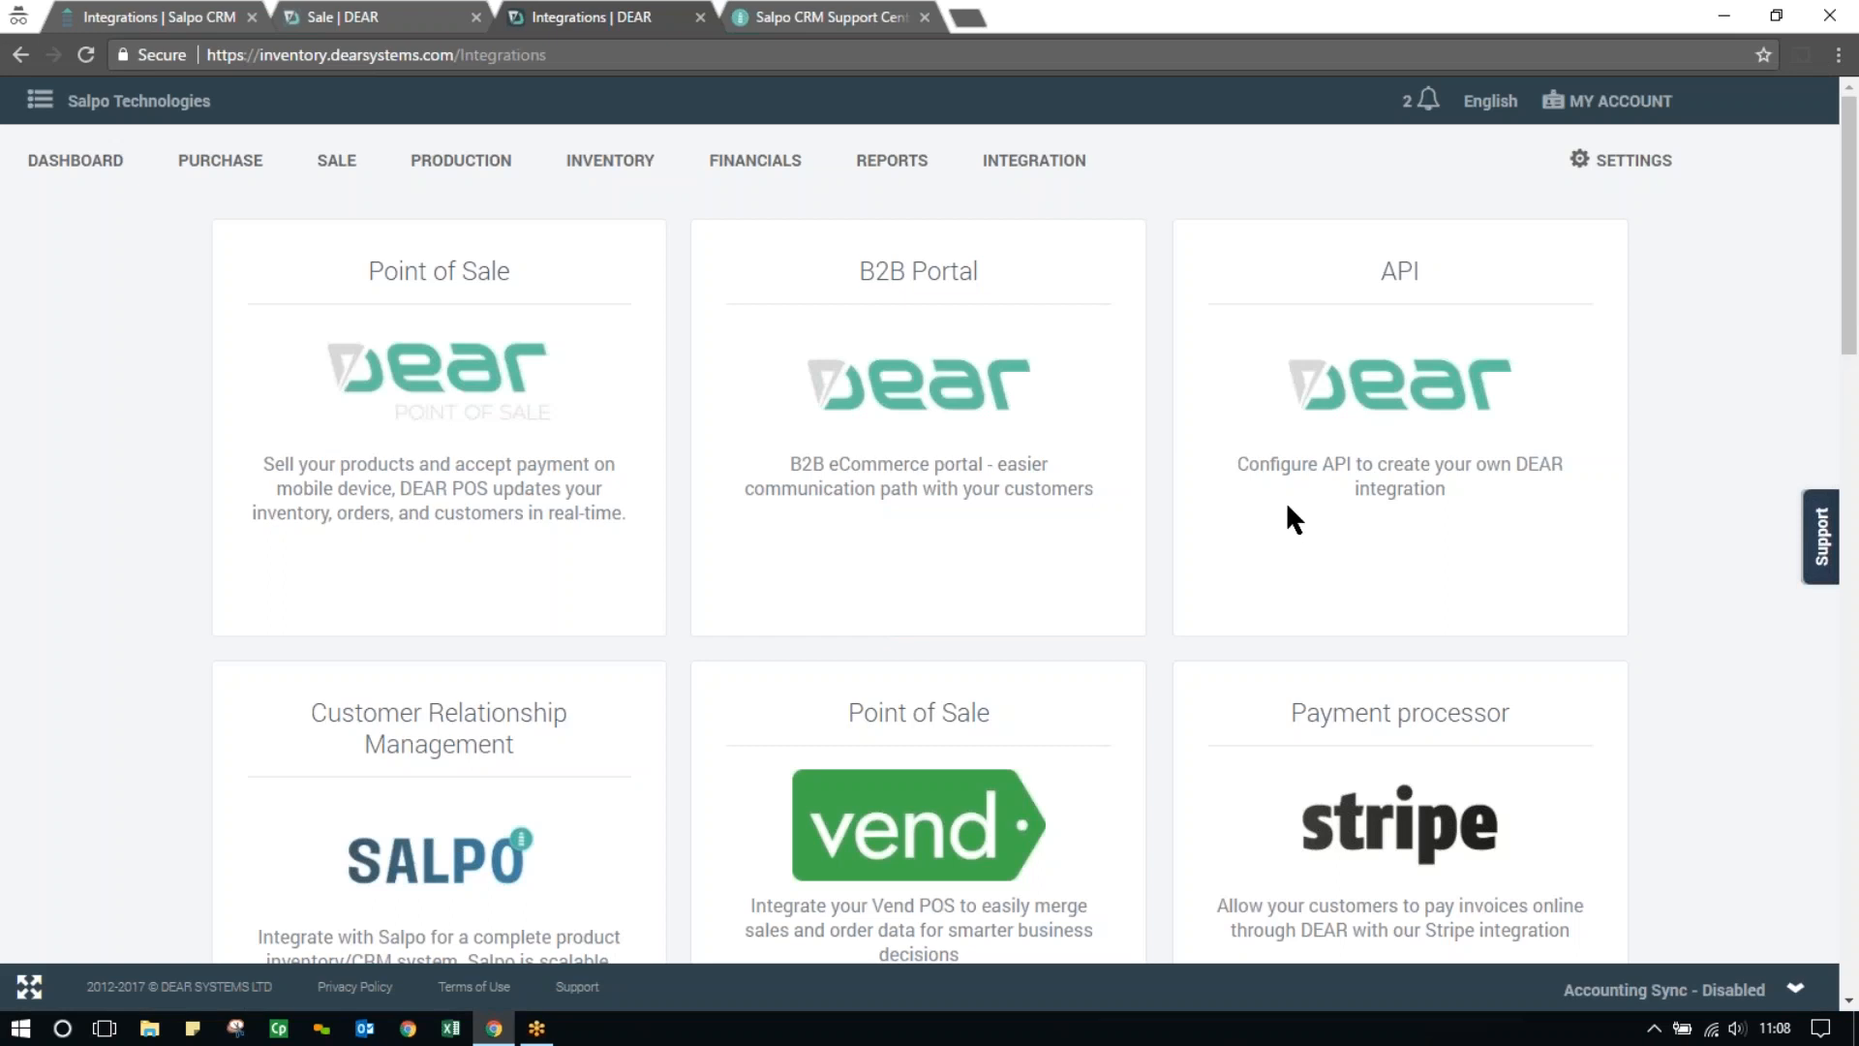
{"action": "left_click", "coordinate": [1363, 479]}
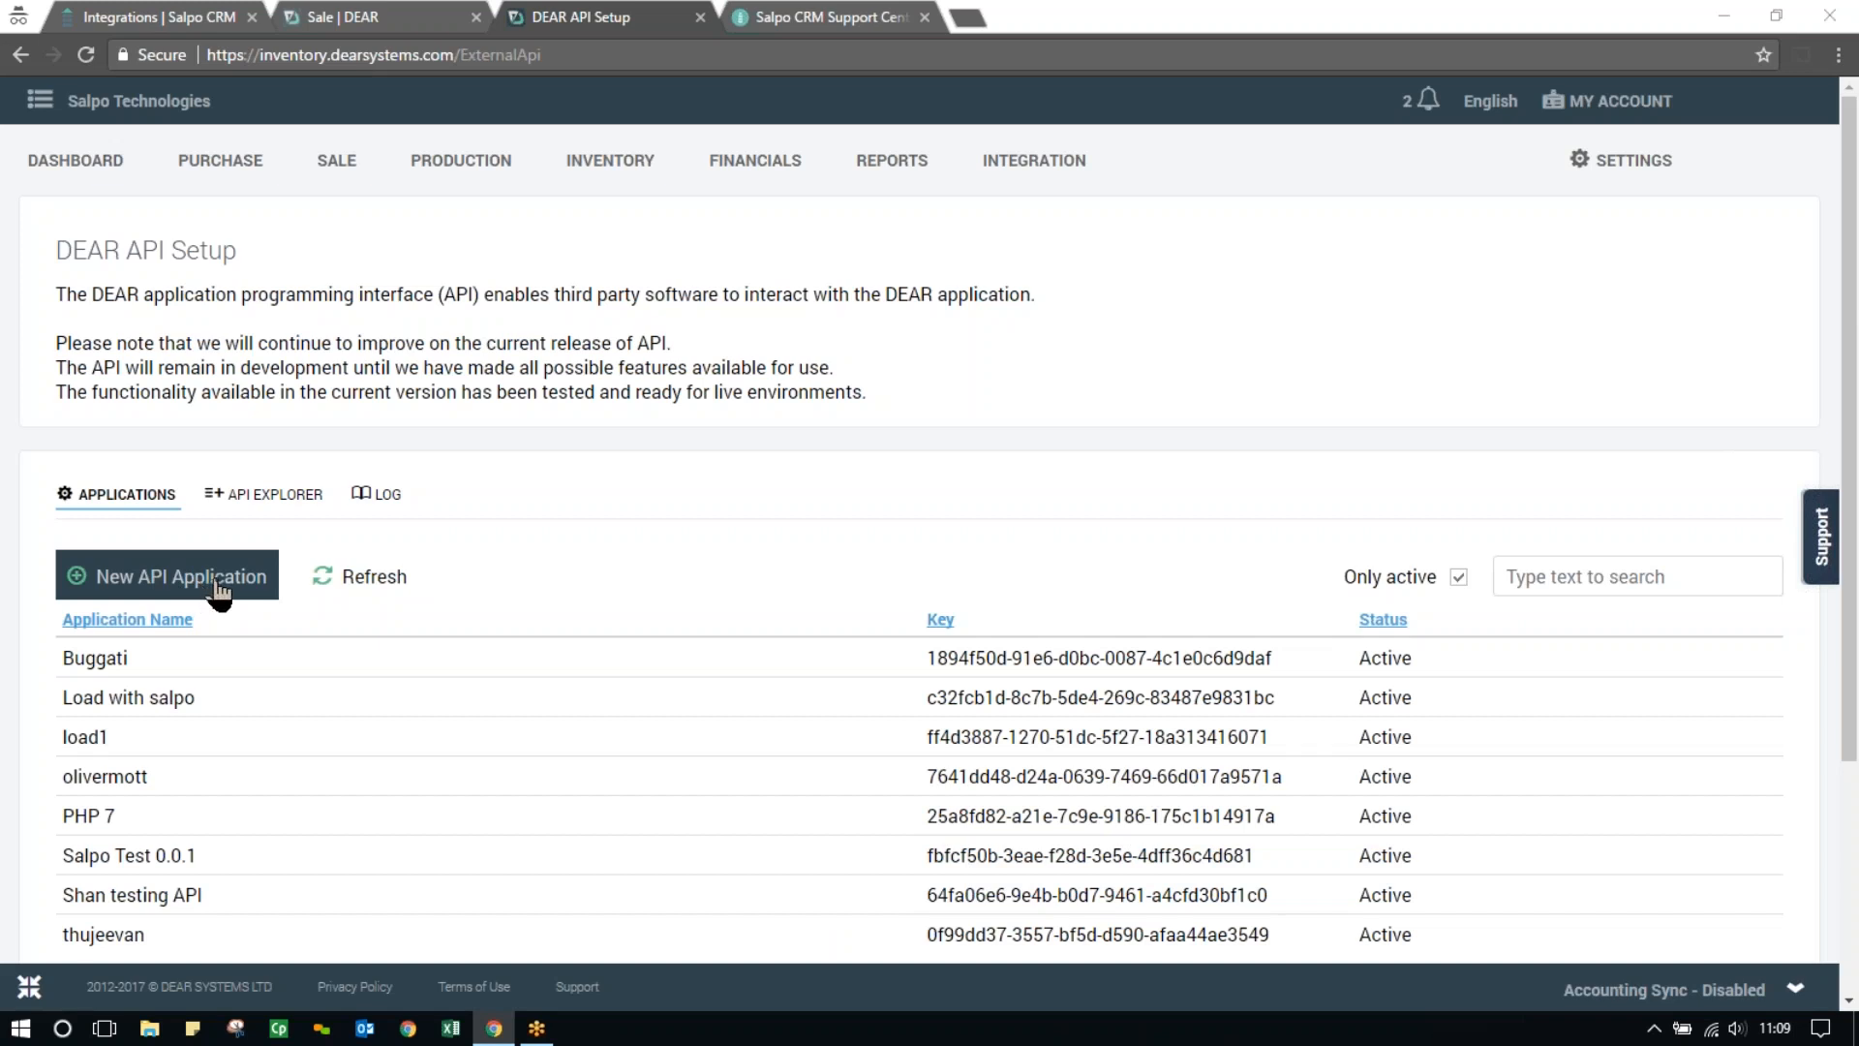
Open the Buggati API application and examine its account ID and application key
{"action": "left_click", "coordinate": [1065, 664]}
{"action": "scroll", "coordinate": [1229, 561], "scroll_direction": "down", "scroll_amount": 4}
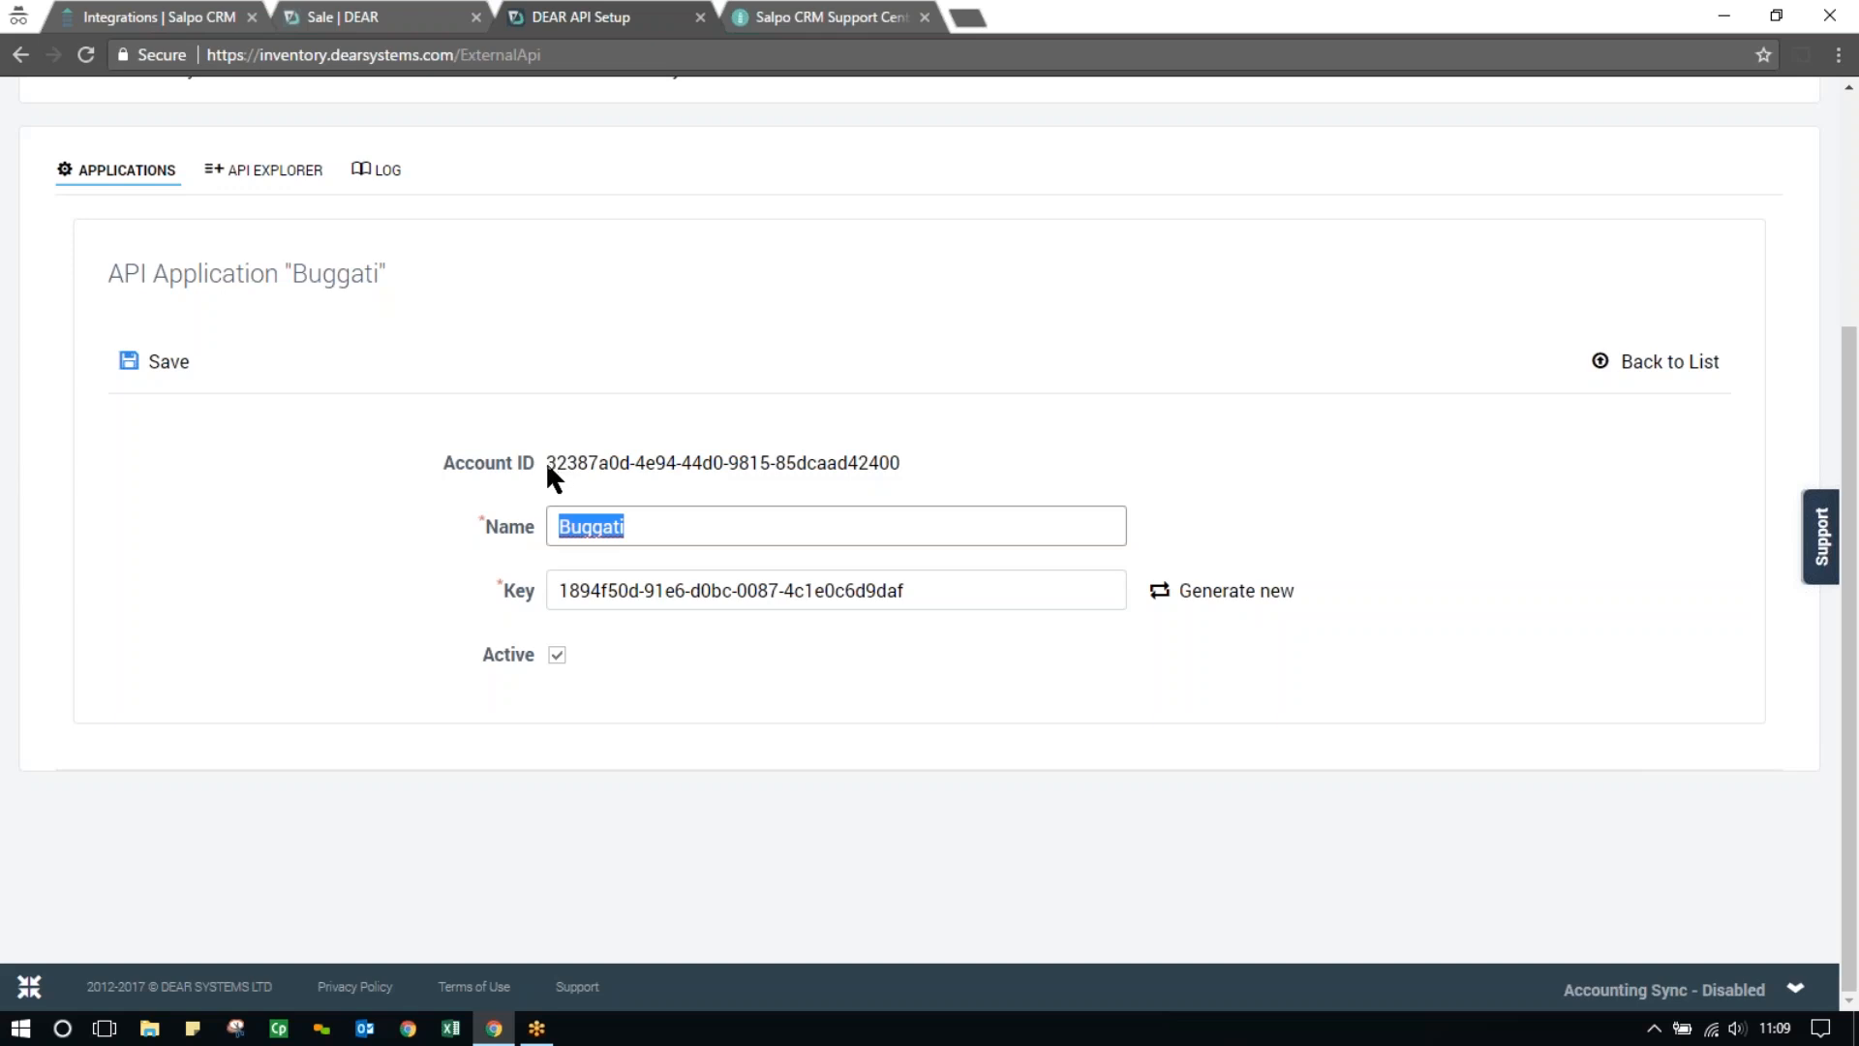
{"action": "left_click_drag", "start_coordinate": [544, 461], "coordinate": [873, 474]}
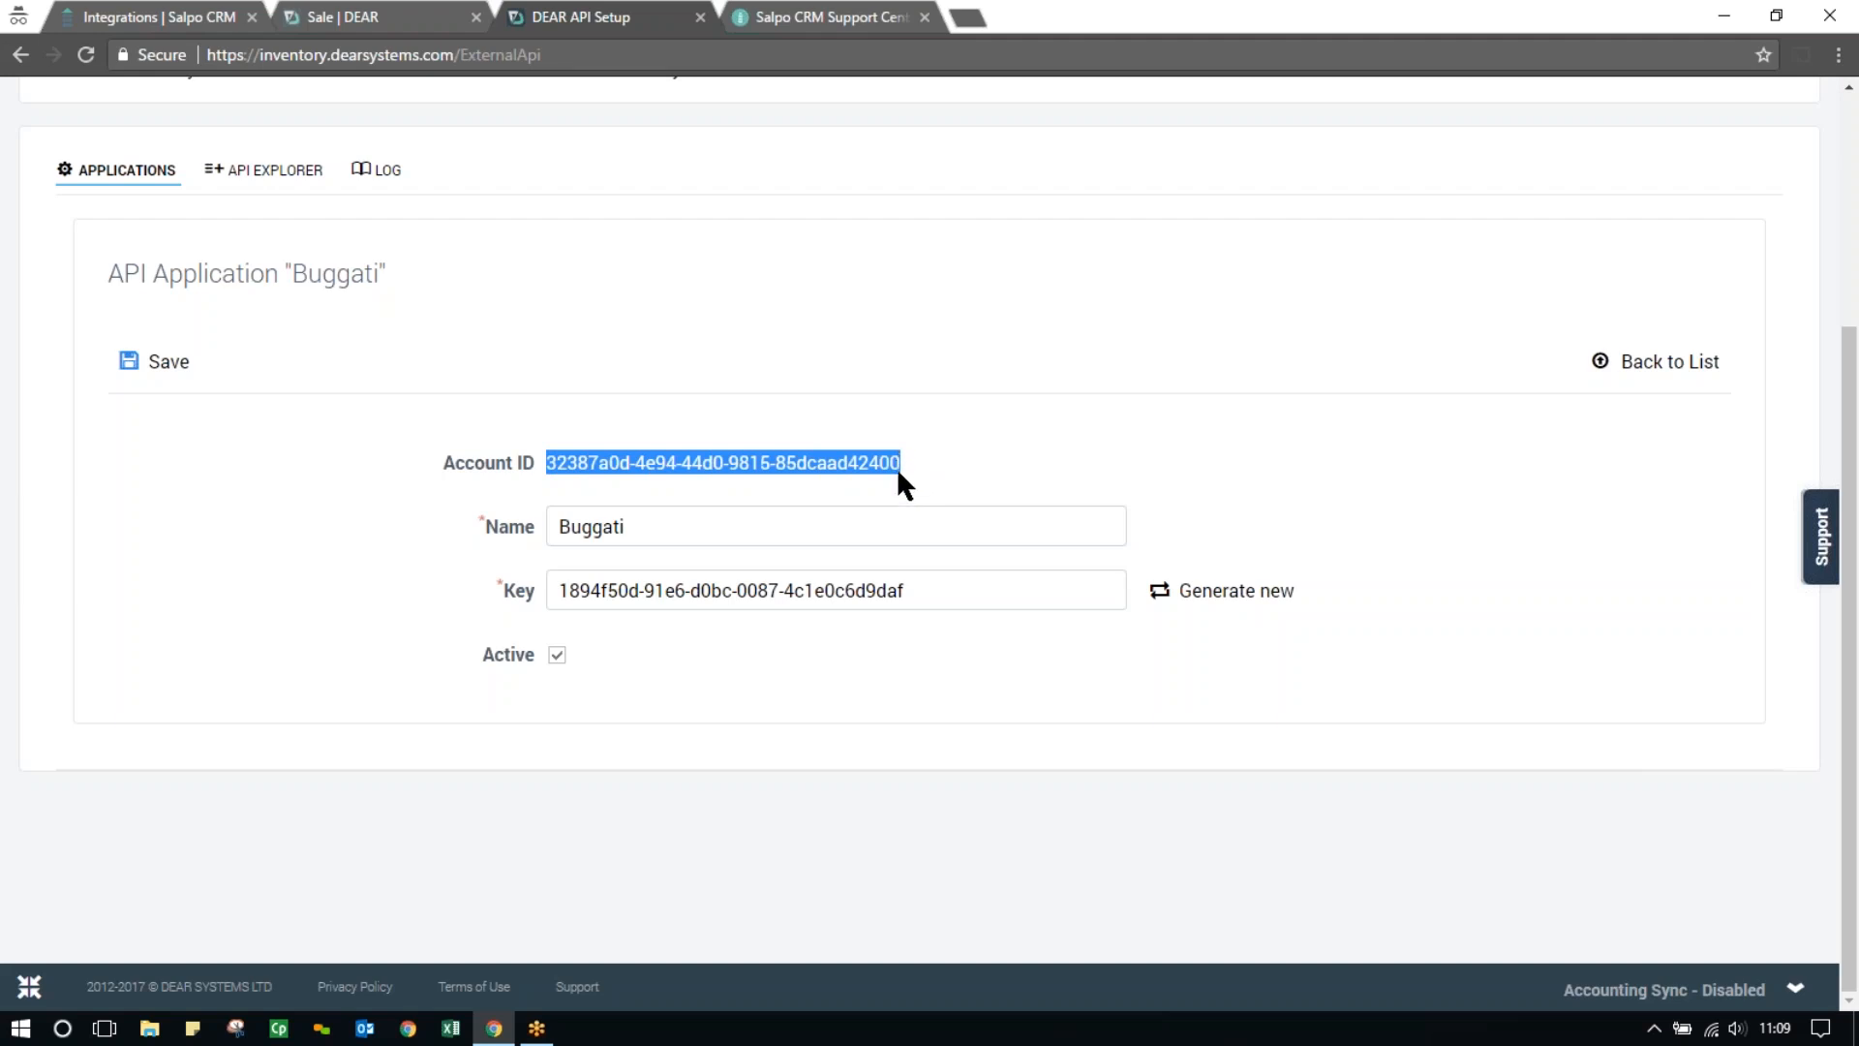
{"action": "left_click", "coordinate": [955, 480]}
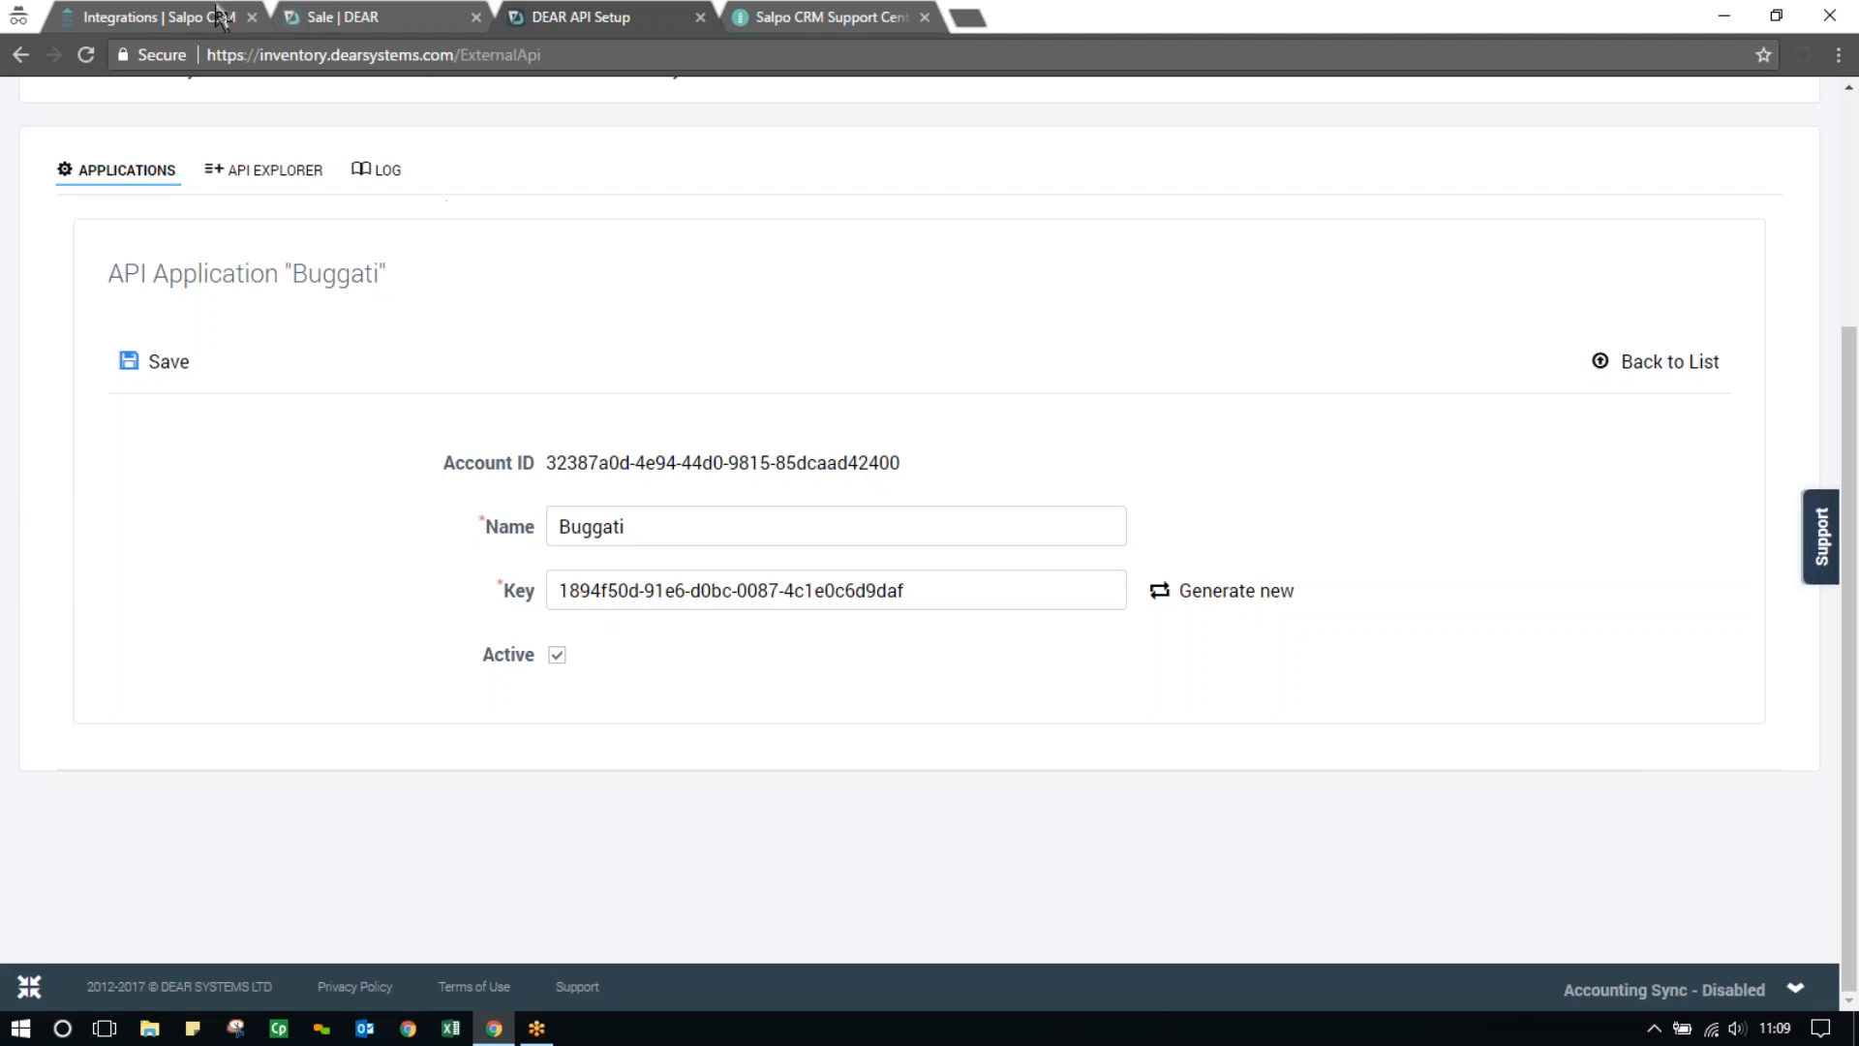
Return to Salpo CRM, close the DEAR Systems integration form without saving, and open the contacts list
{"action": "left_click", "coordinate": [184, 21]}
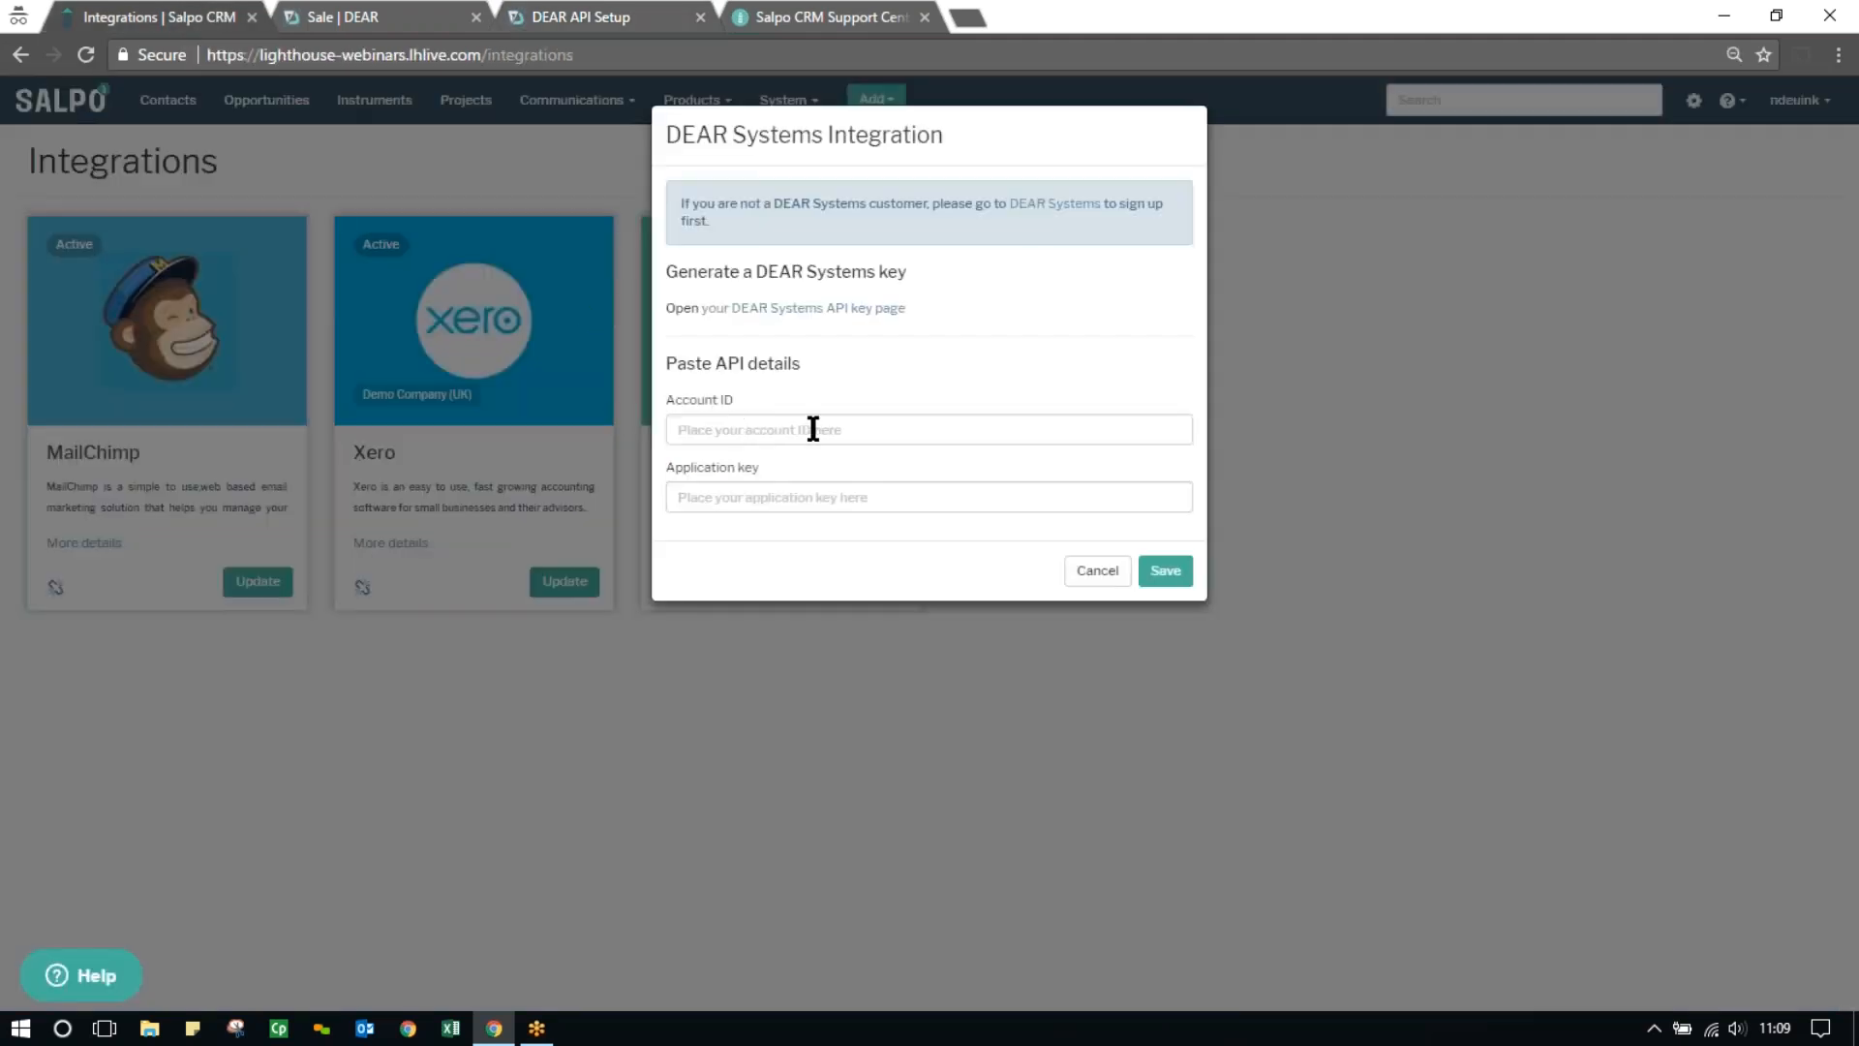
{"action": "left_click", "coordinate": [1097, 570]}
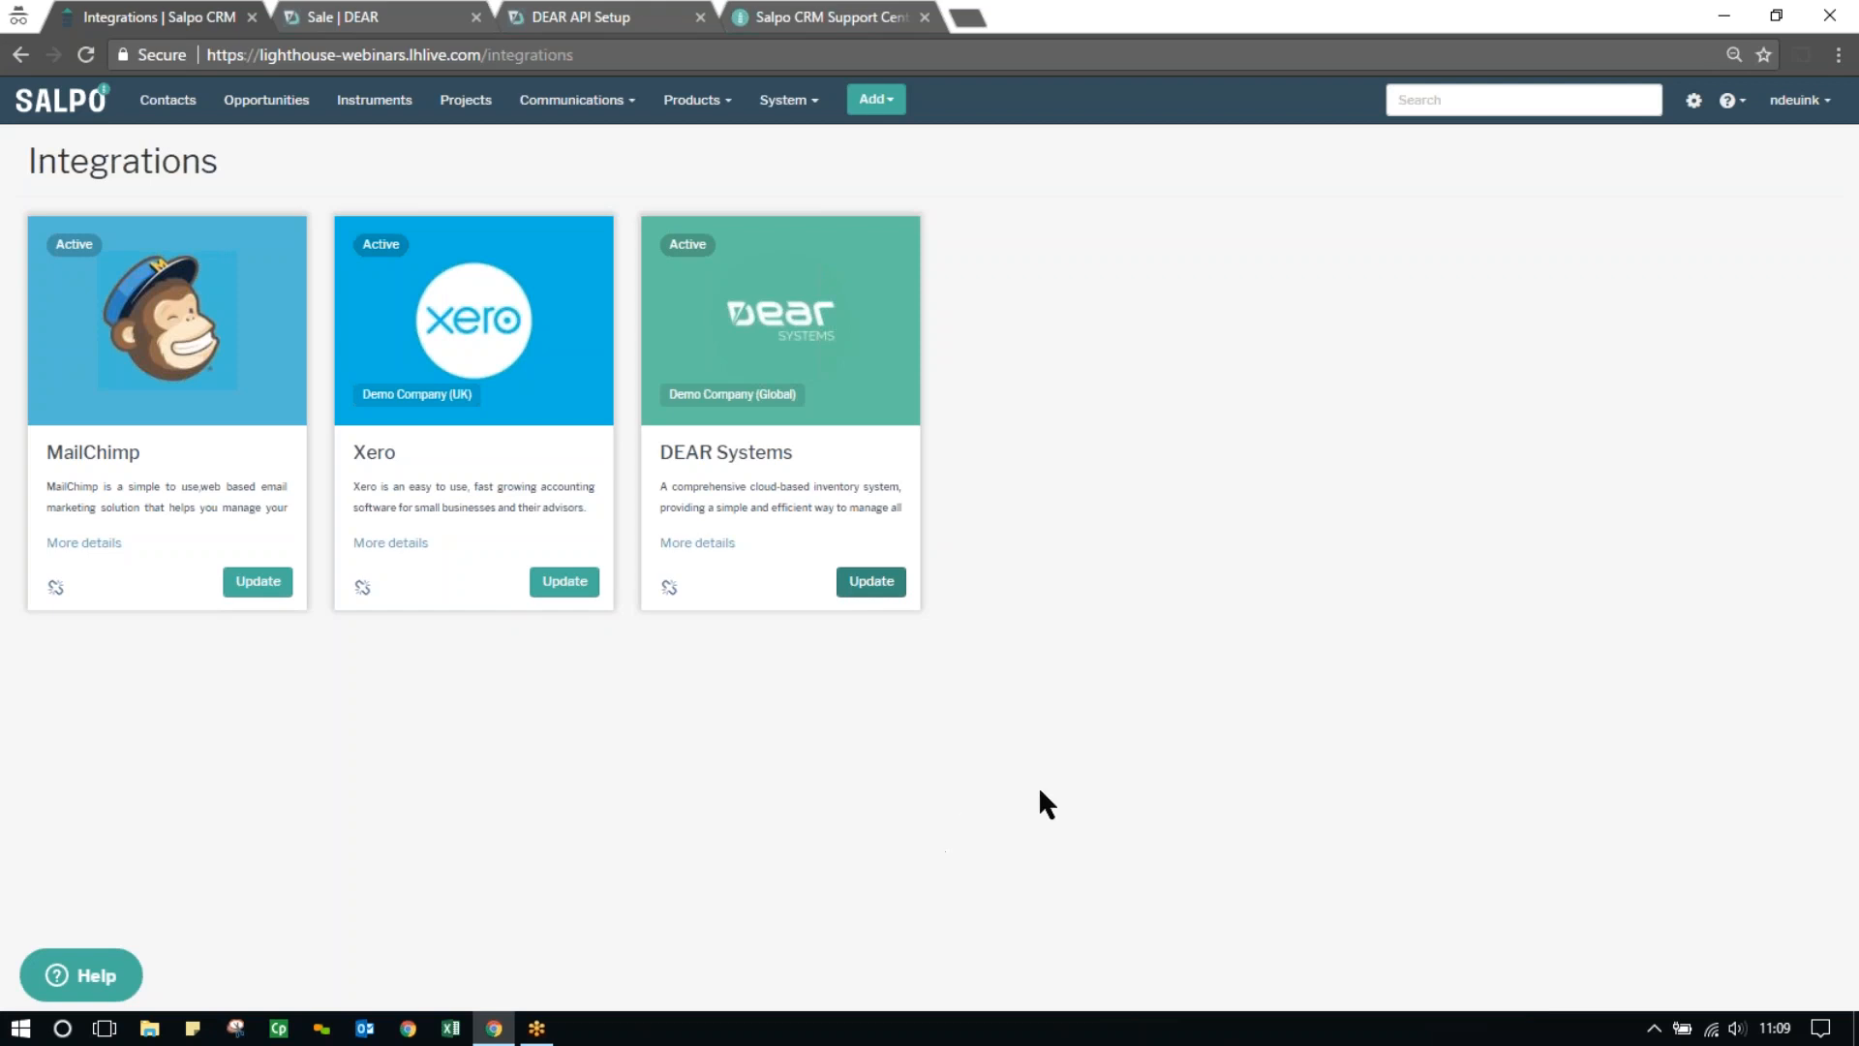
{"action": "left_click", "coordinate": [164, 102]}
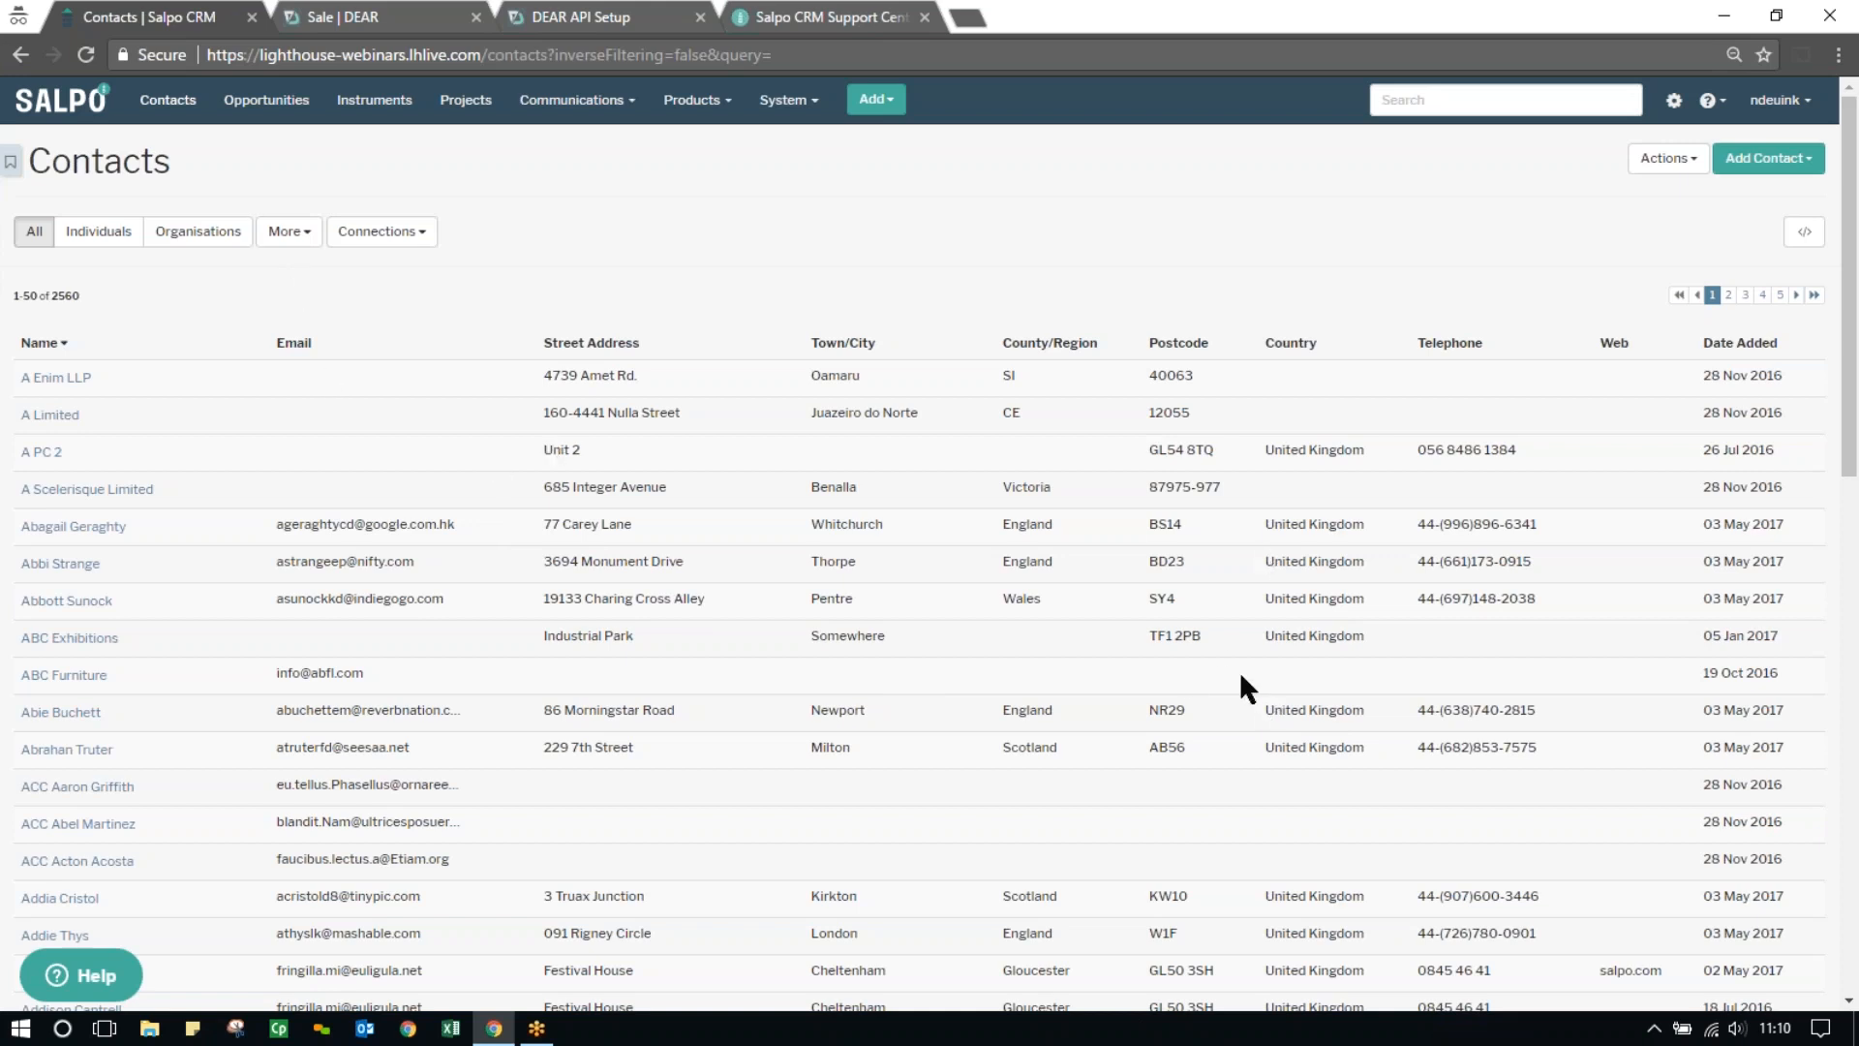
{"action": "left_click", "coordinate": [295, 235]}
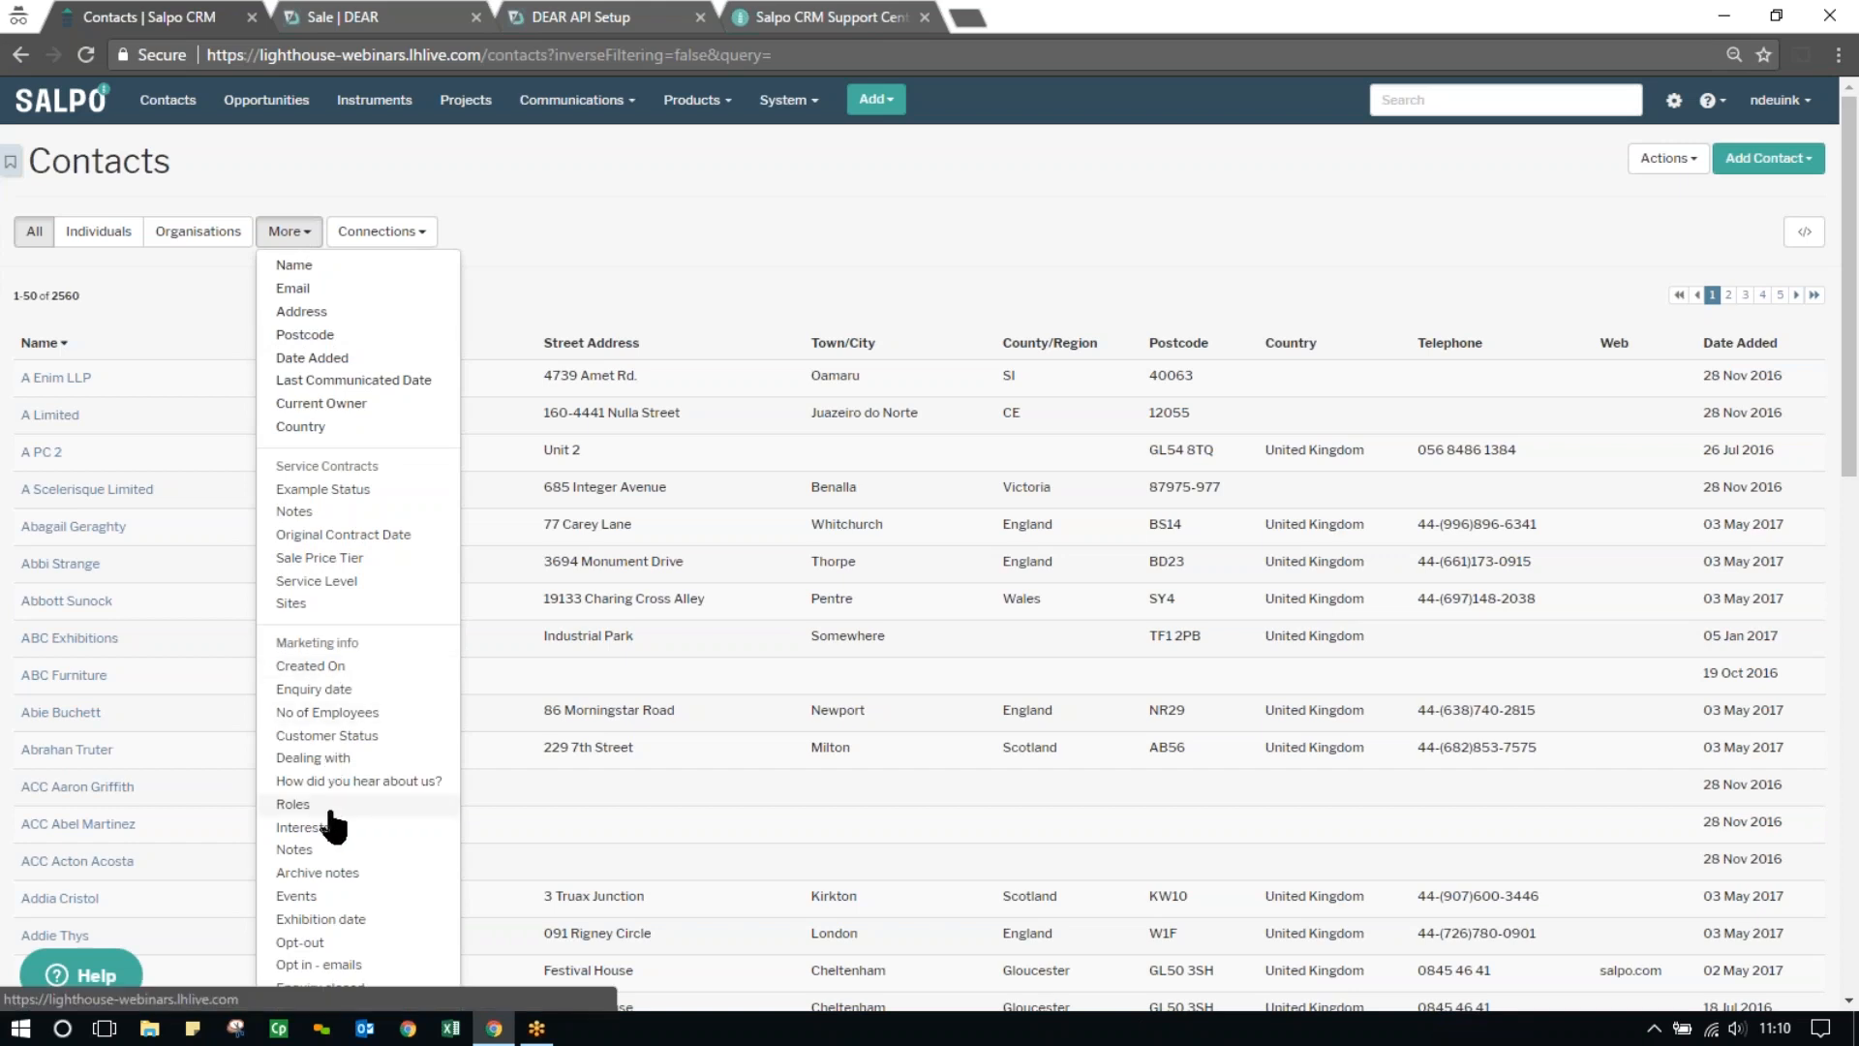
{"action": "left_click", "coordinate": [293, 804]}
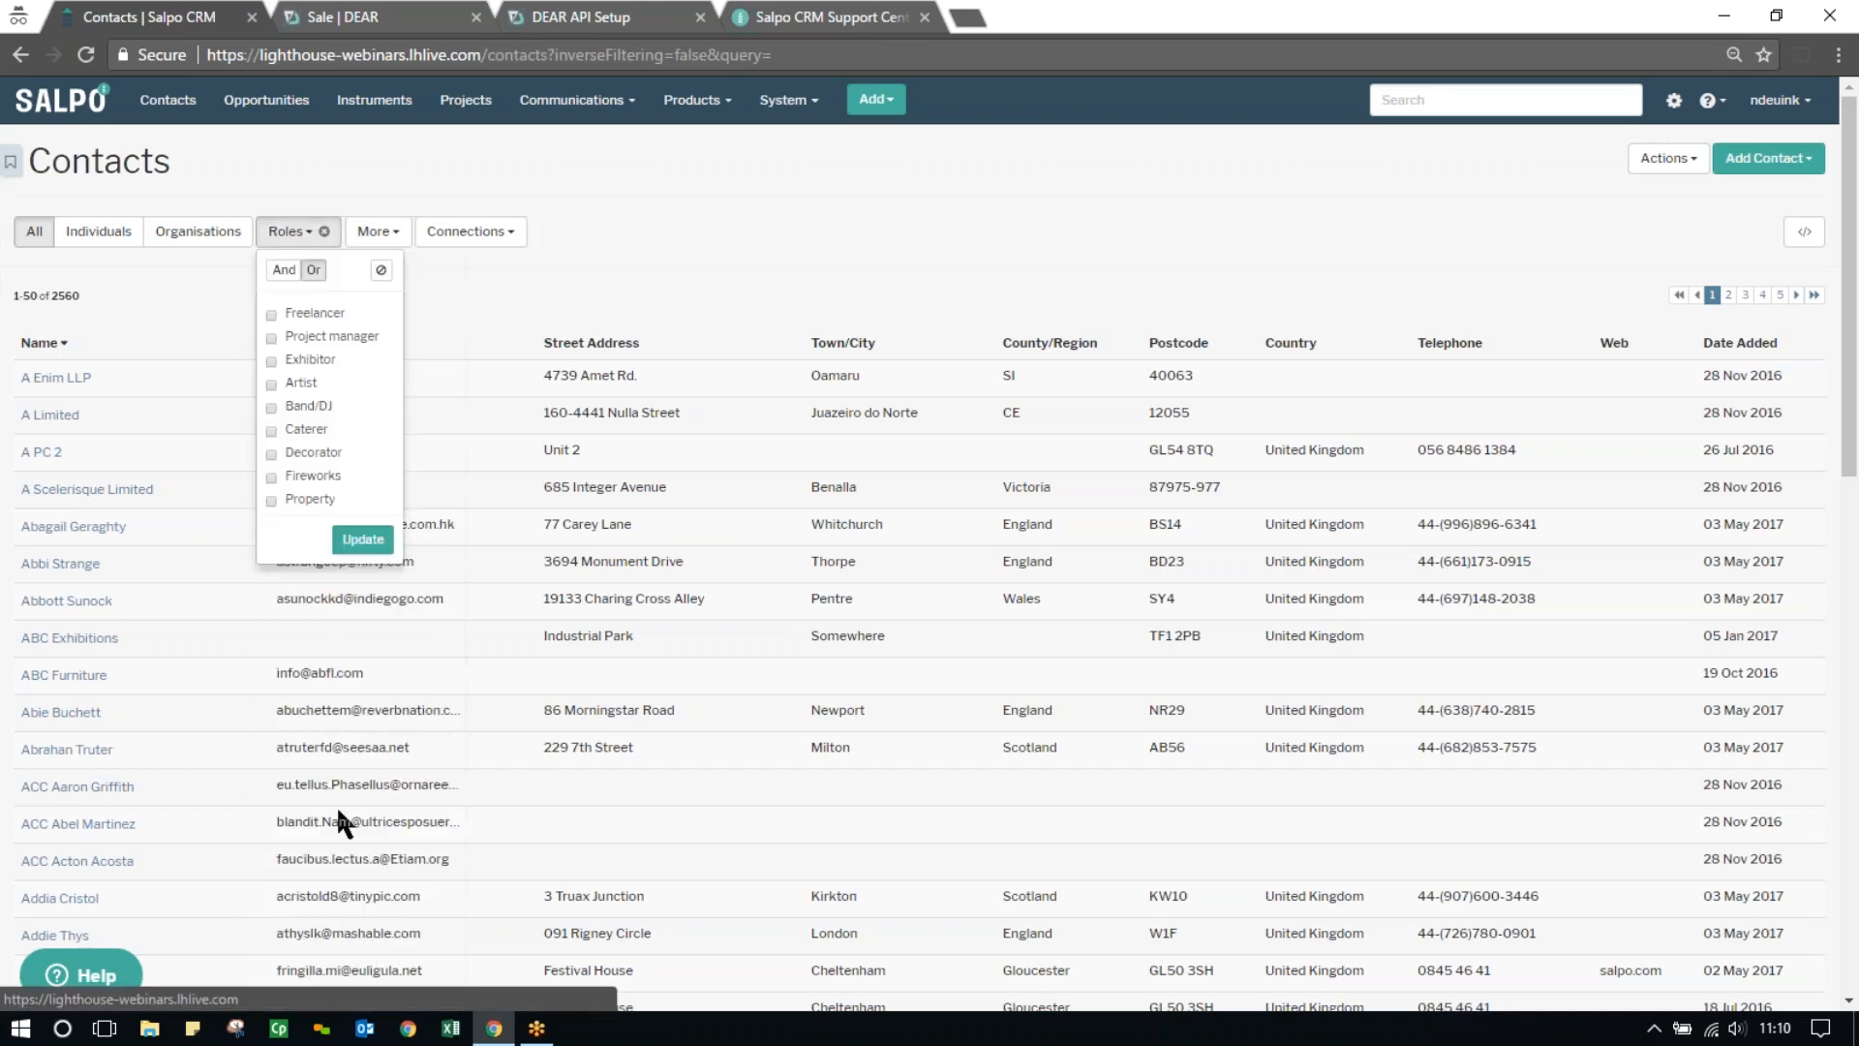
{"action": "left_click", "coordinate": [324, 232]}
Filter the contacts list to show only contacts whose Dealing with field is Clare
{"action": "left_click", "coordinate": [290, 231]}
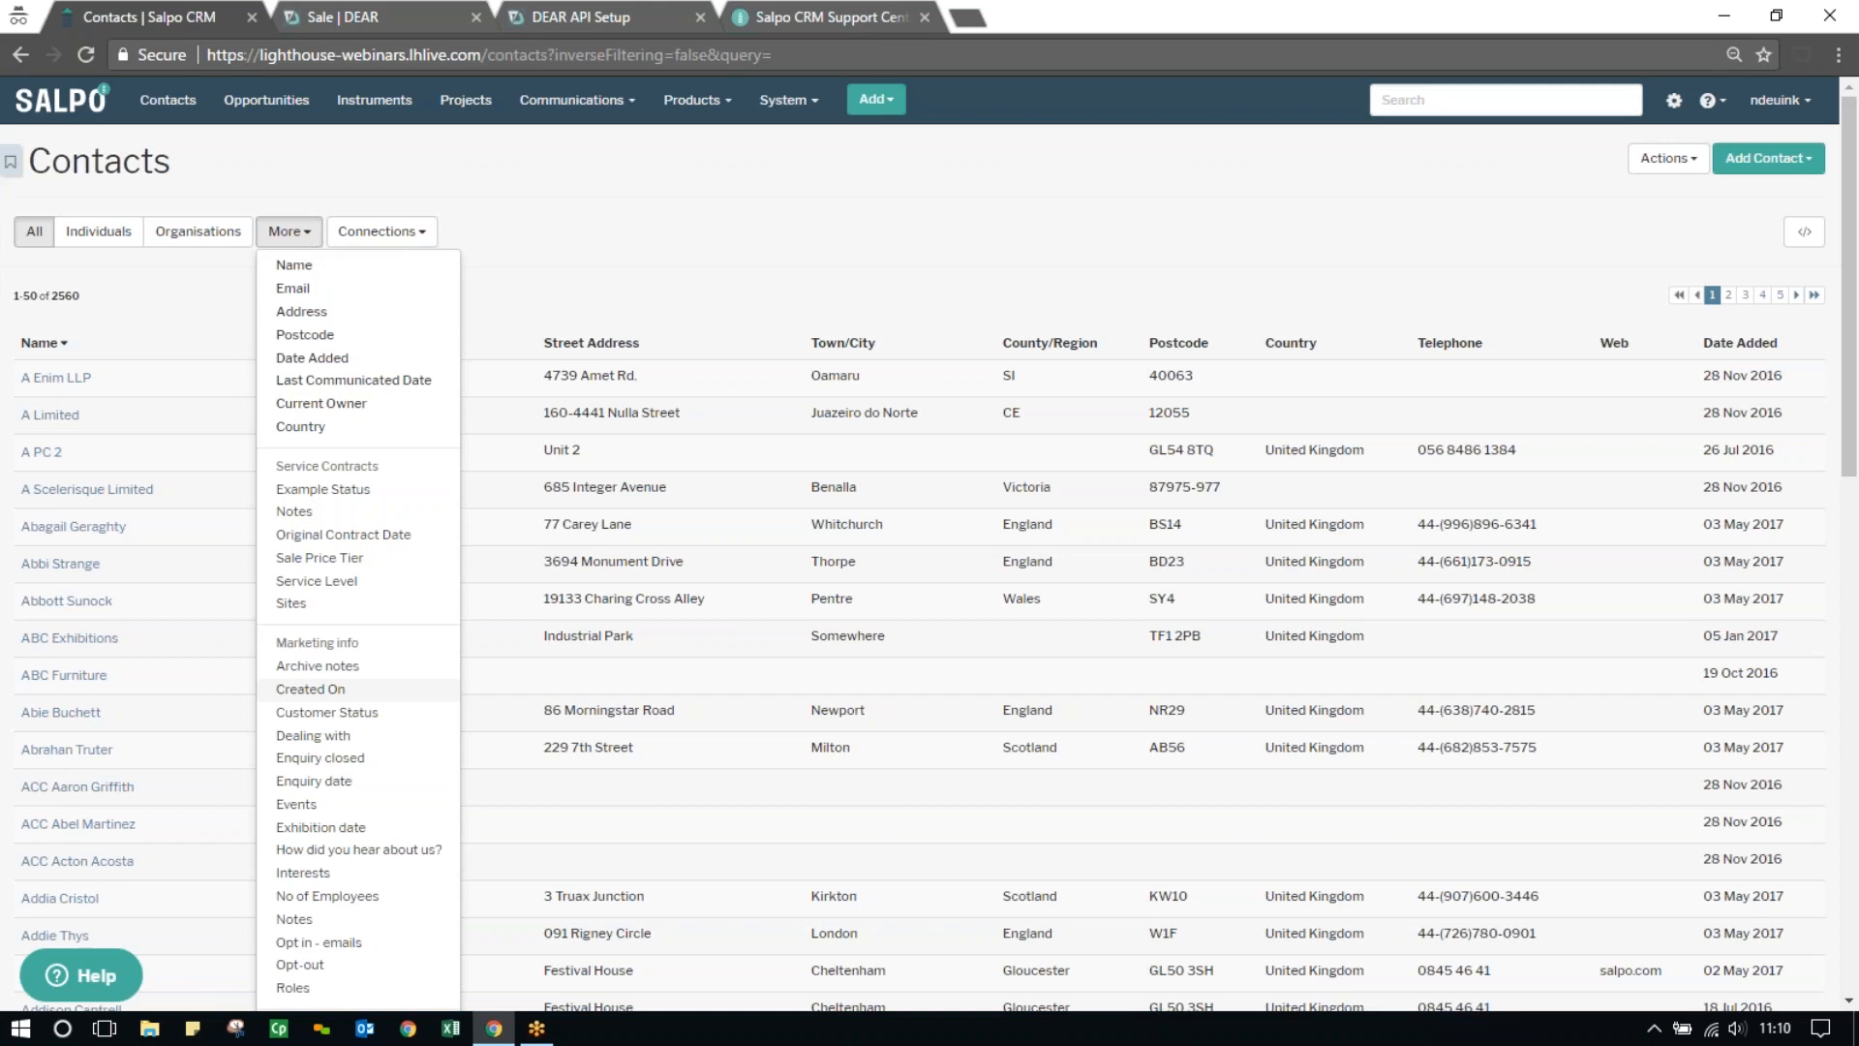
{"action": "left_click", "coordinate": [313, 735]}
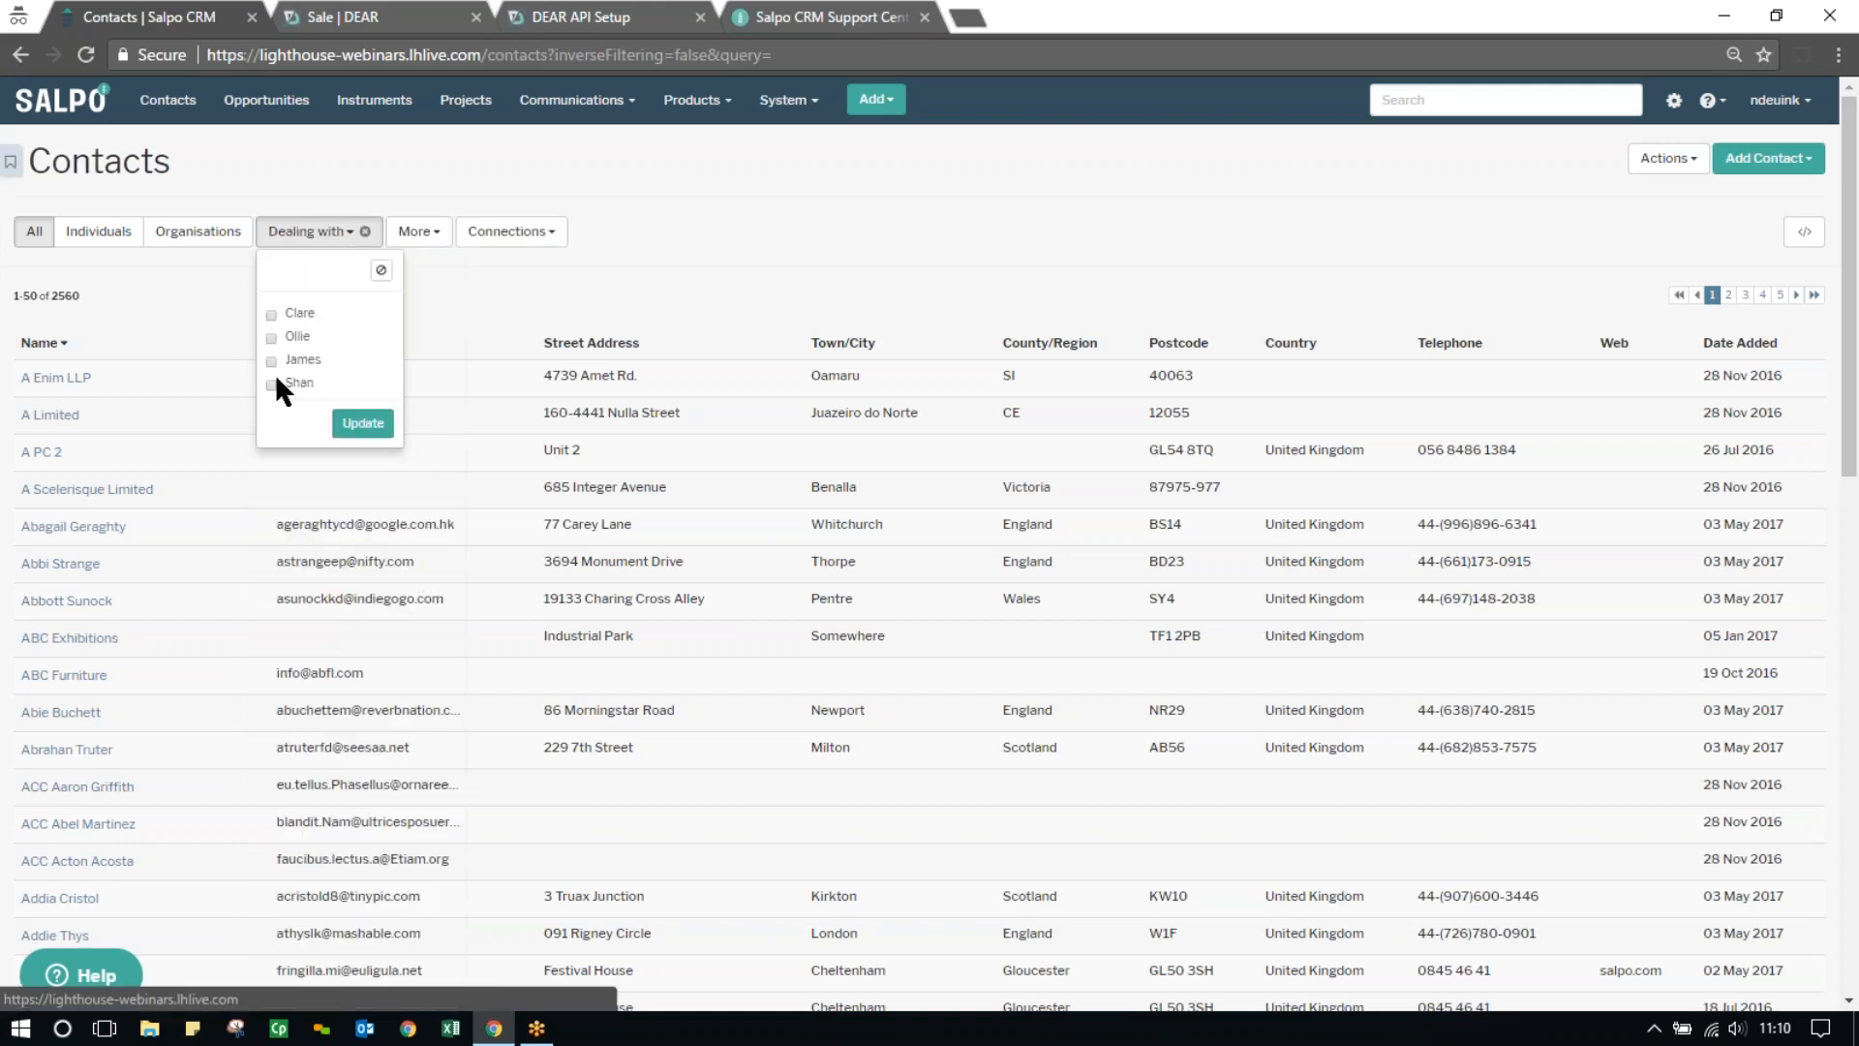
{"action": "left_click", "coordinate": [271, 315]}
{"action": "left_click", "coordinate": [373, 426]}
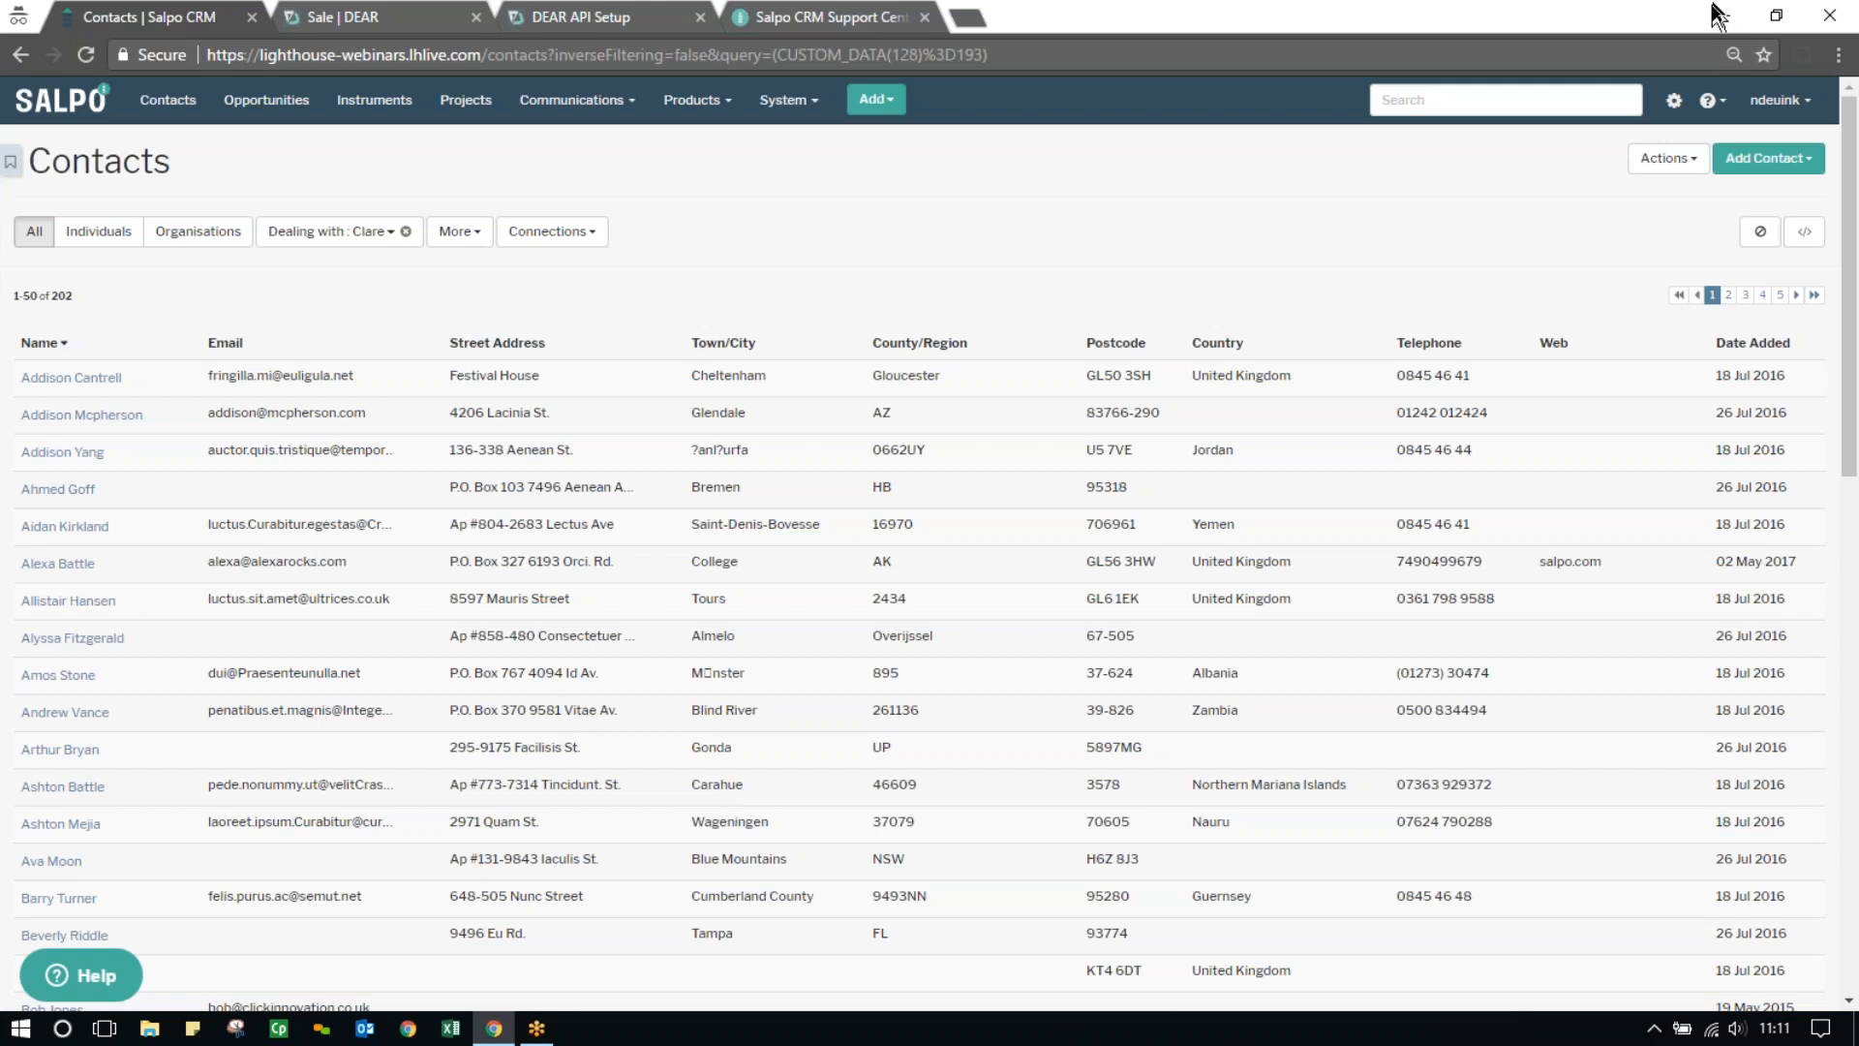
Review the bulk DEAR Systems sync options for the filtered contacts and cancel without syncing
{"action": "left_click", "coordinate": [1668, 159]}
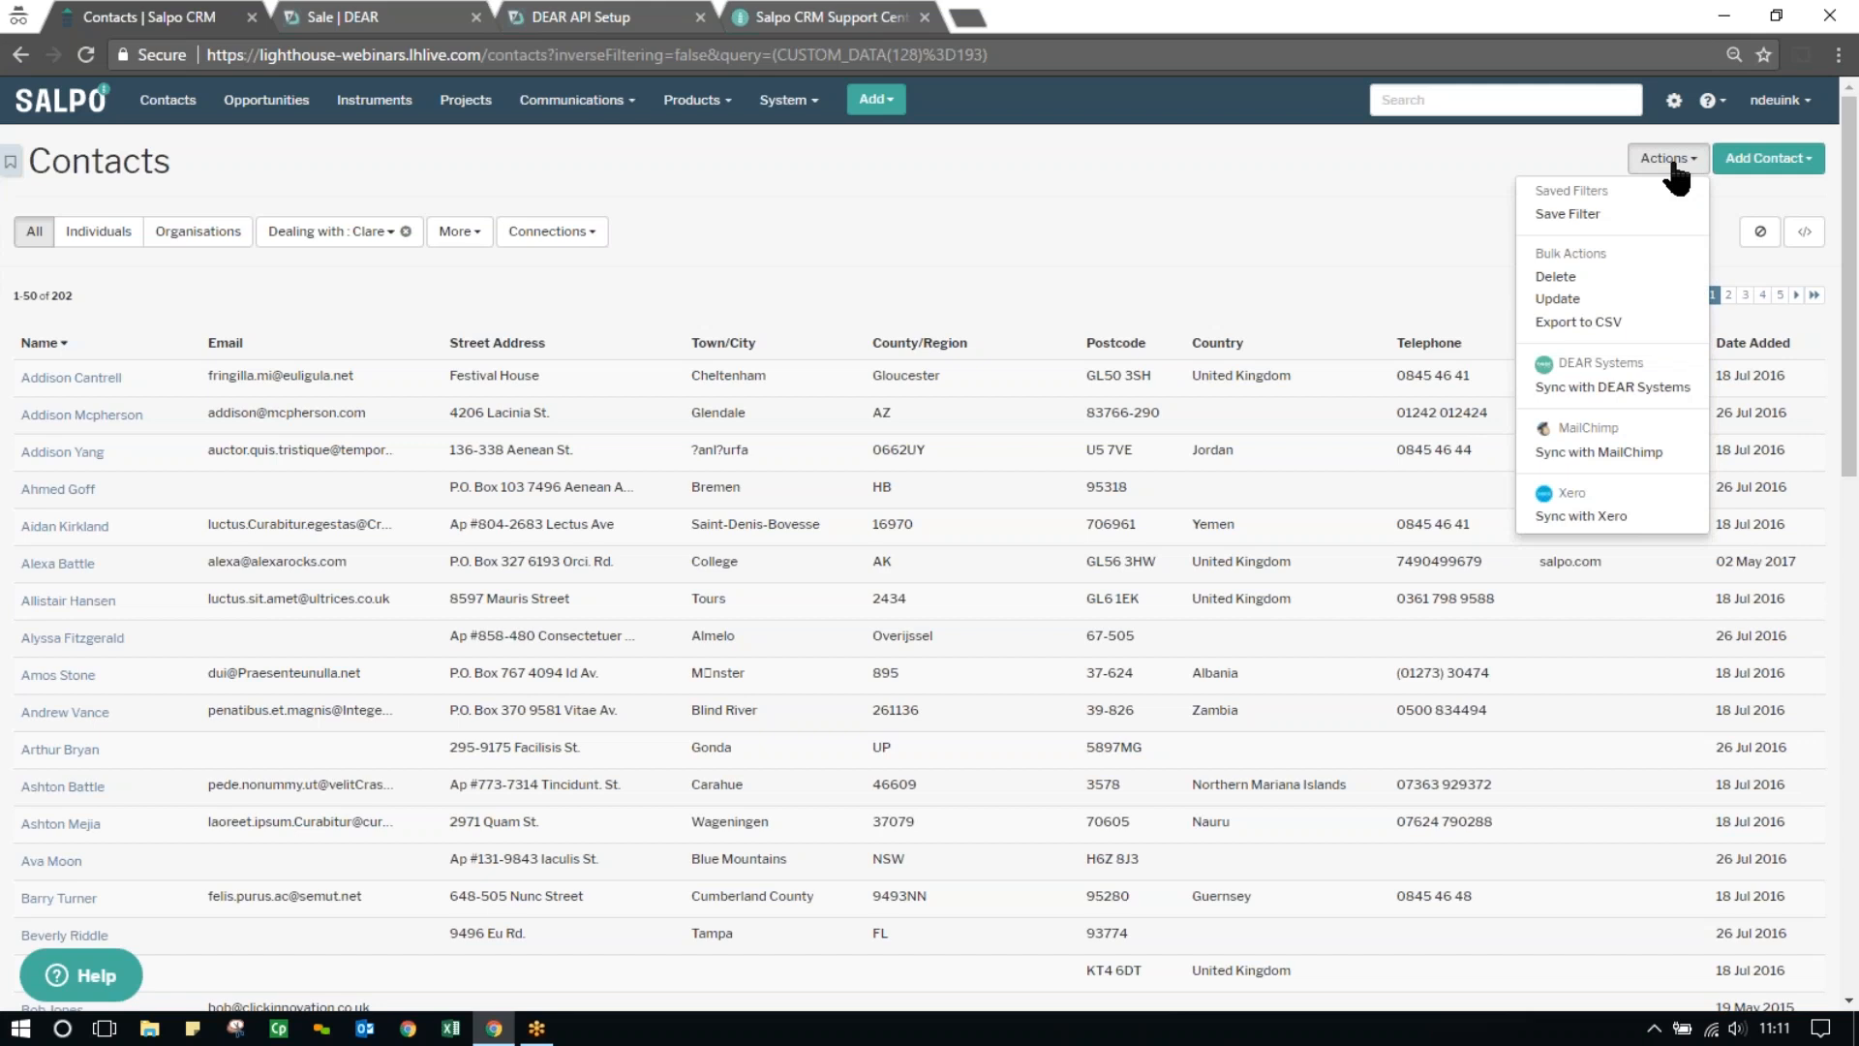
{"action": "left_click", "coordinate": [1613, 387]}
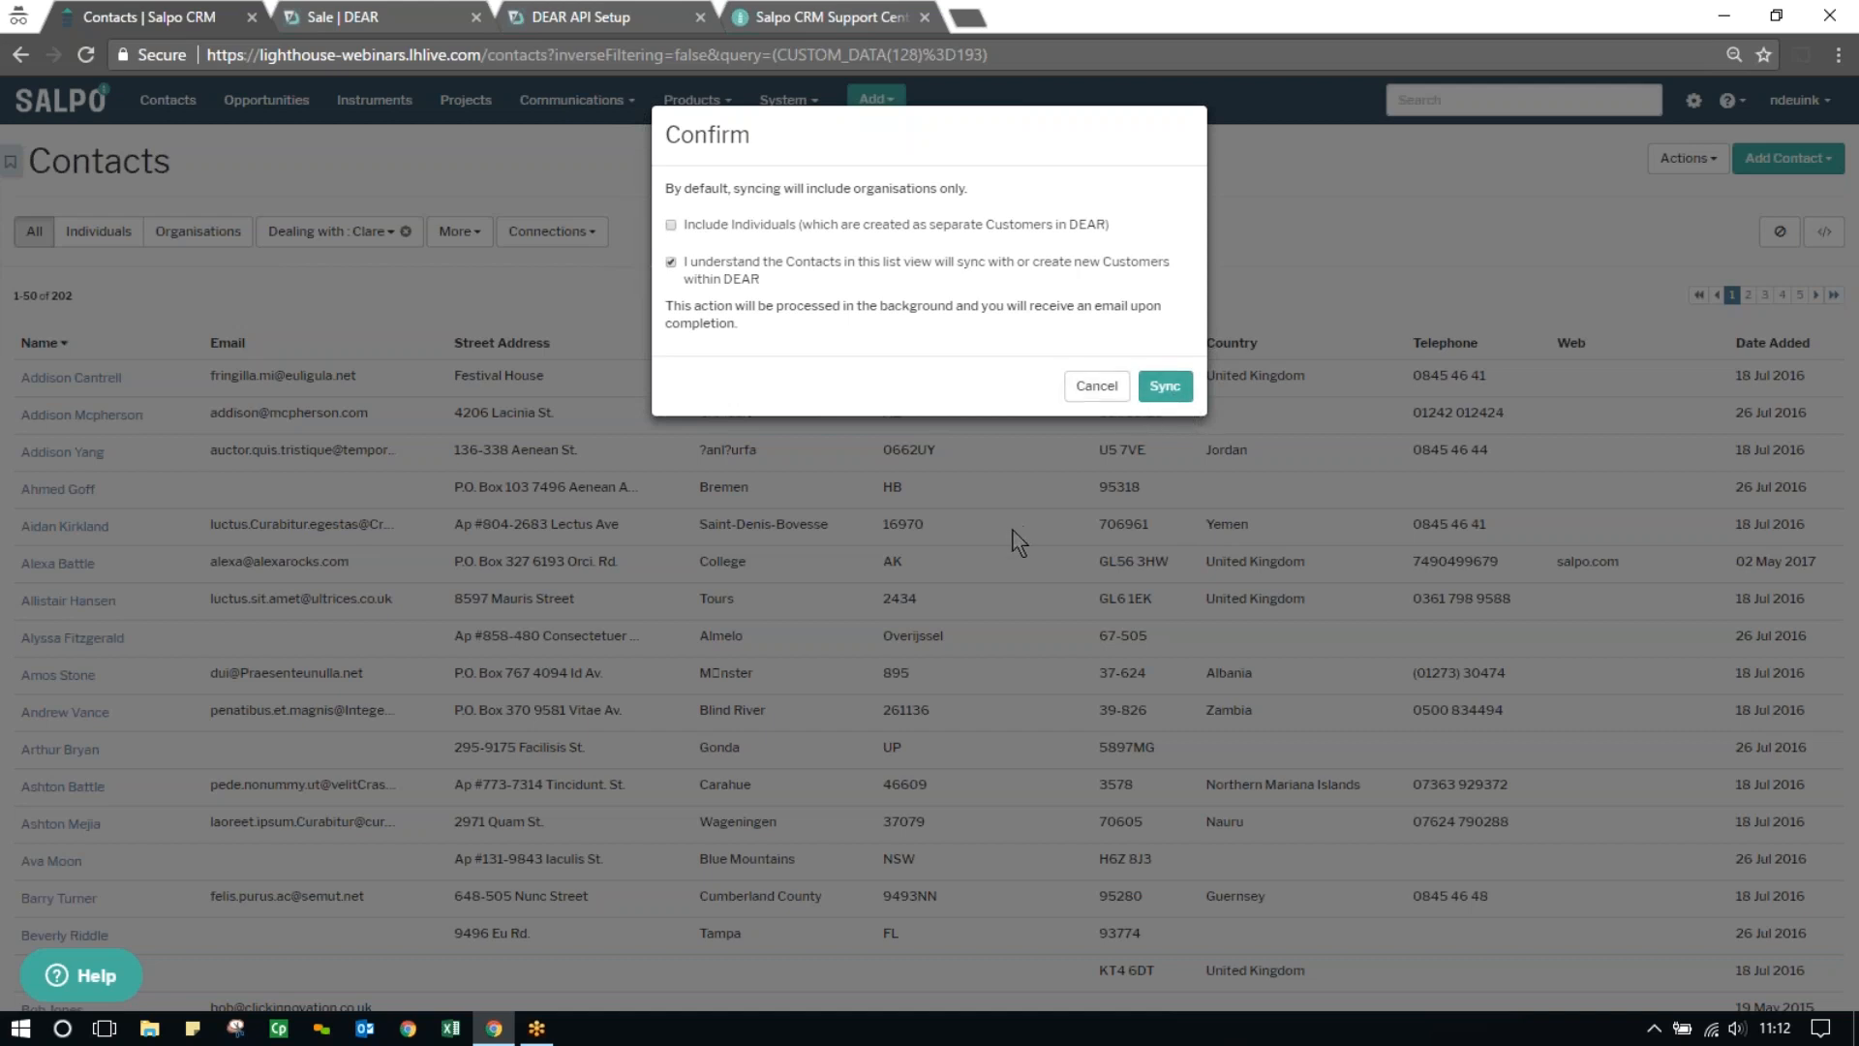
{"action": "left_click", "coordinate": [1090, 391]}
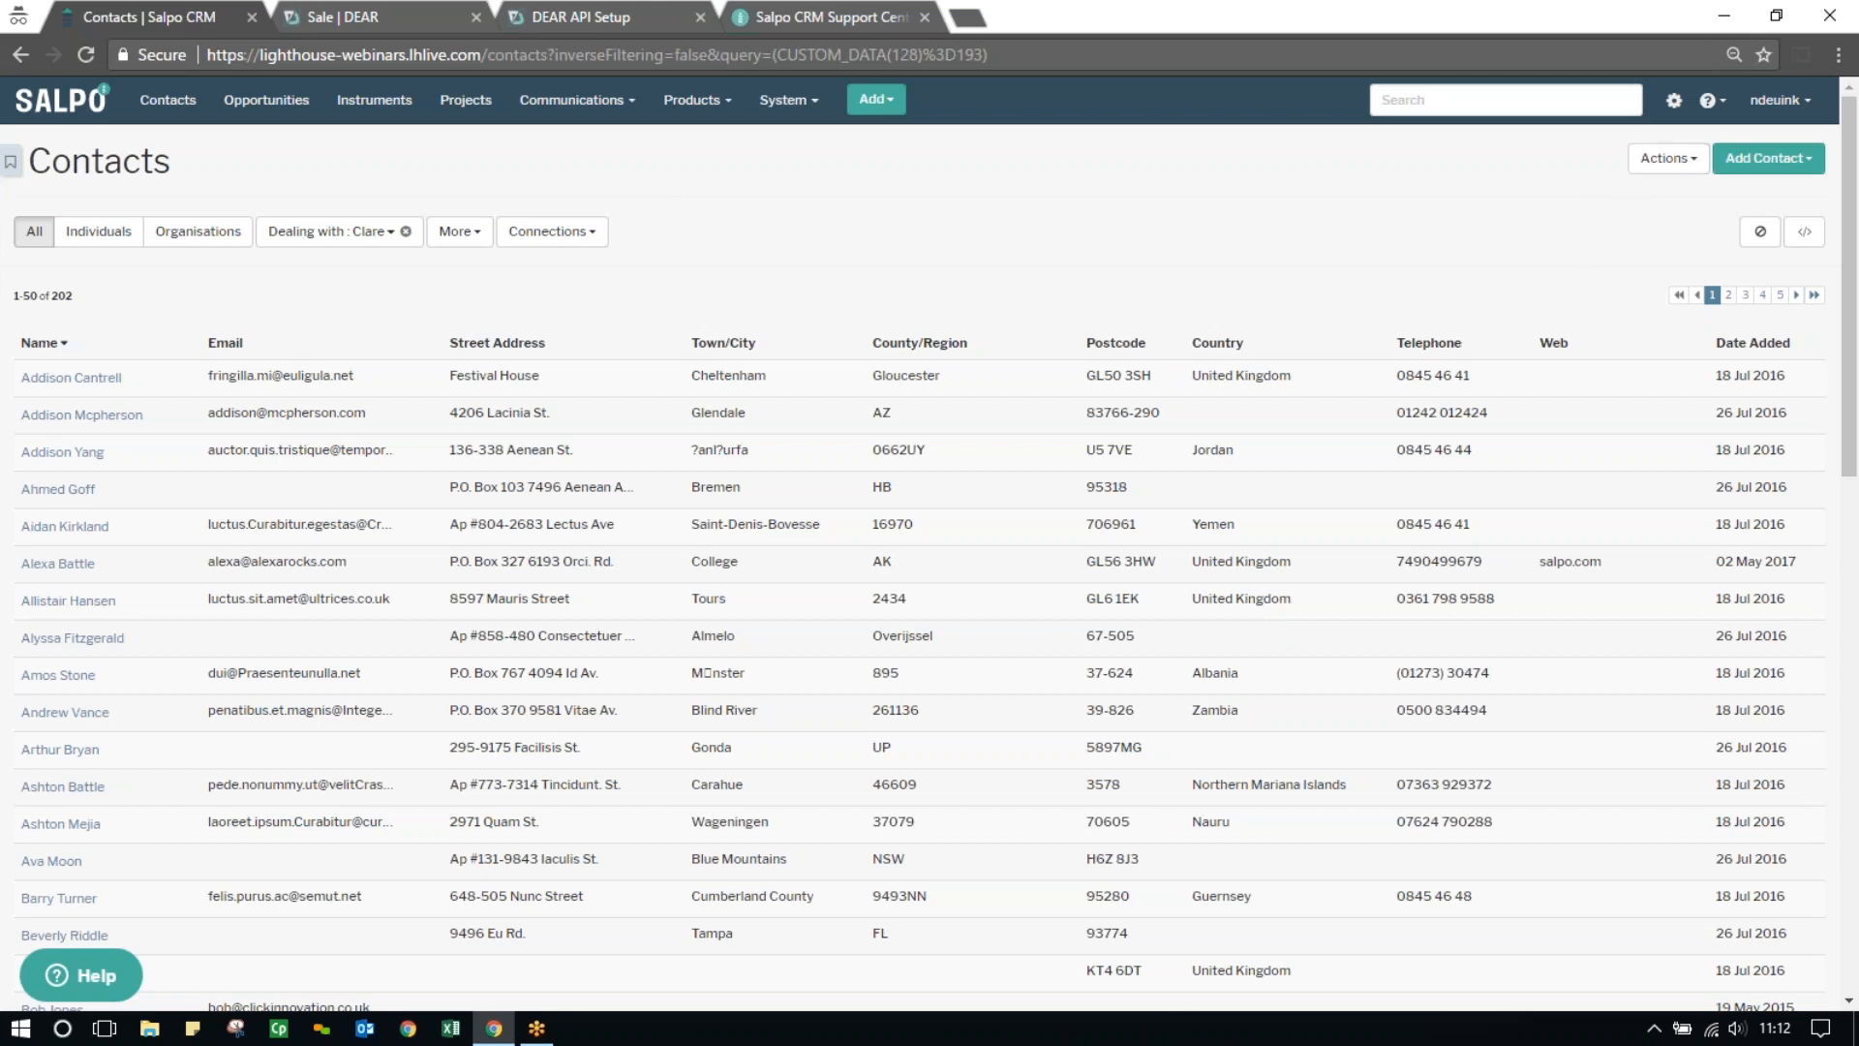
Open the product types settings and examine the sync settings of the Computer Hardware type
{"action": "left_click", "coordinate": [1673, 103]}
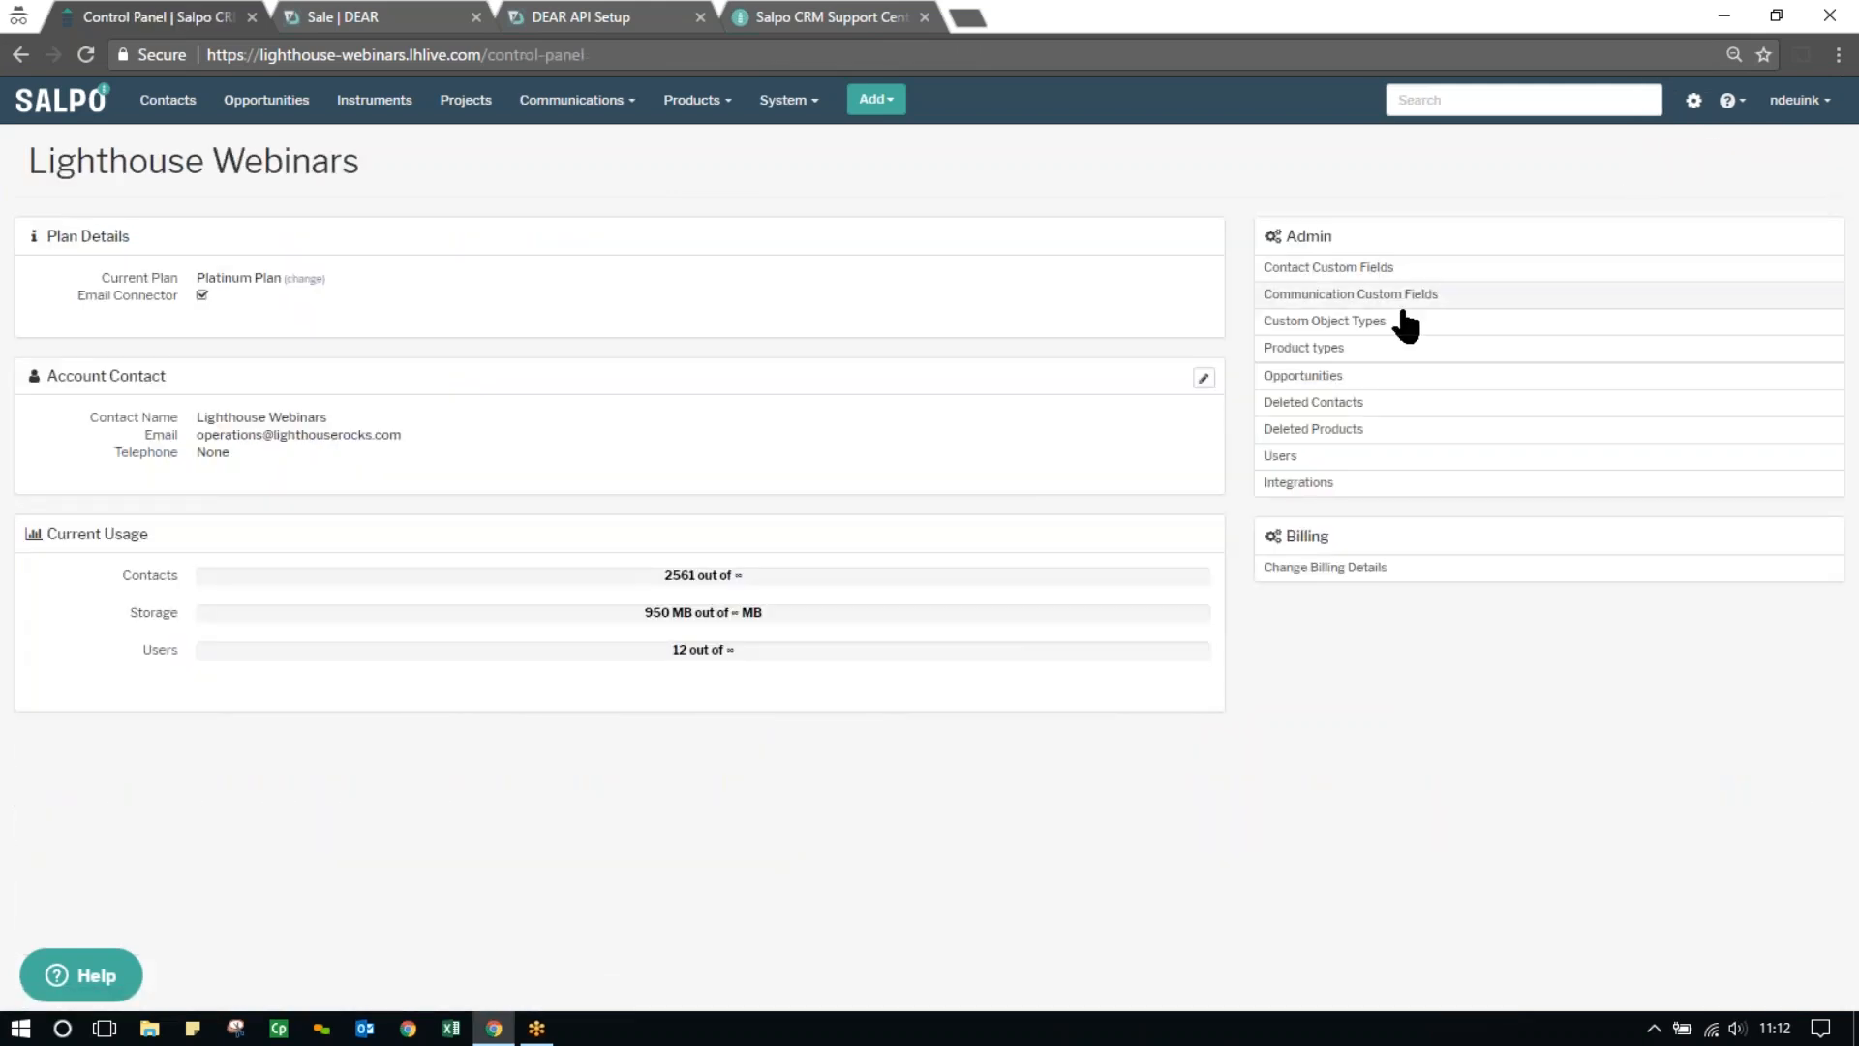
{"action": "left_click", "coordinate": [1344, 349]}
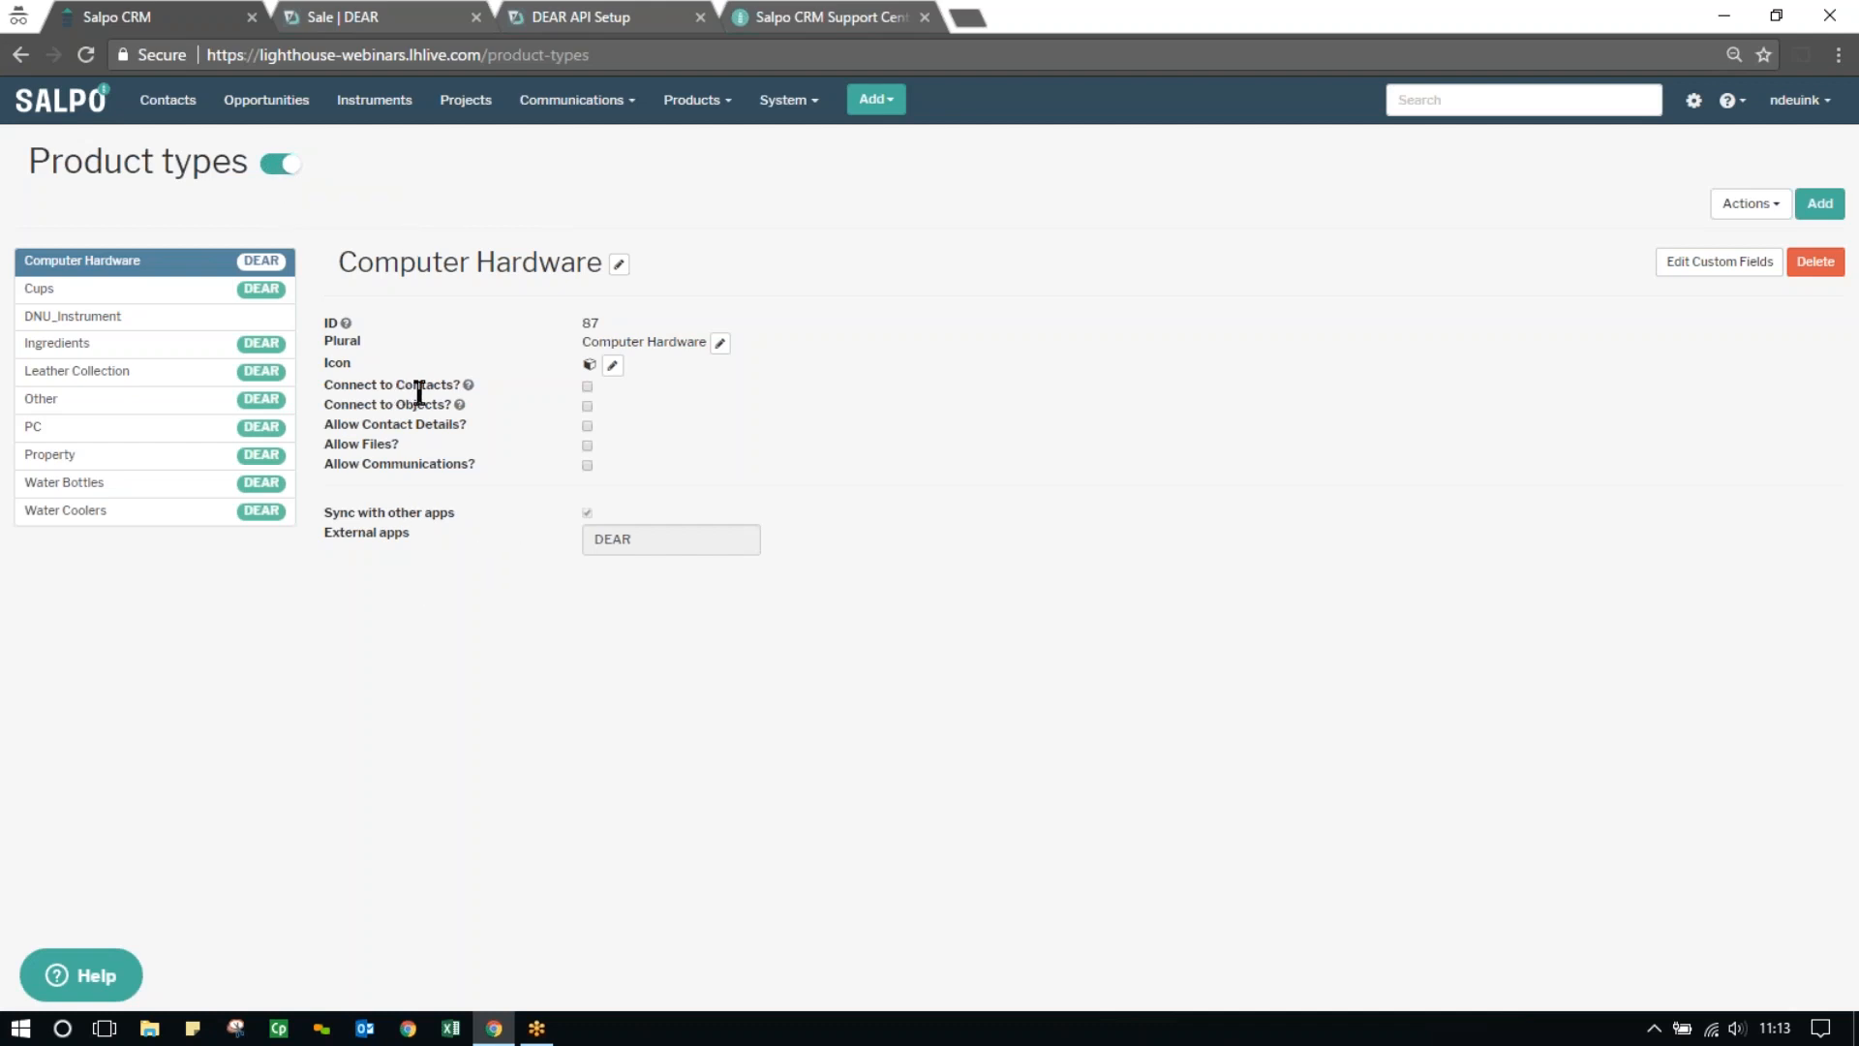
Switch to DEAR Systems, open the Model F2 Water Cooler (Grey) product, and review its category, details and price tiers
{"action": "left_click", "coordinate": [599, 19]}
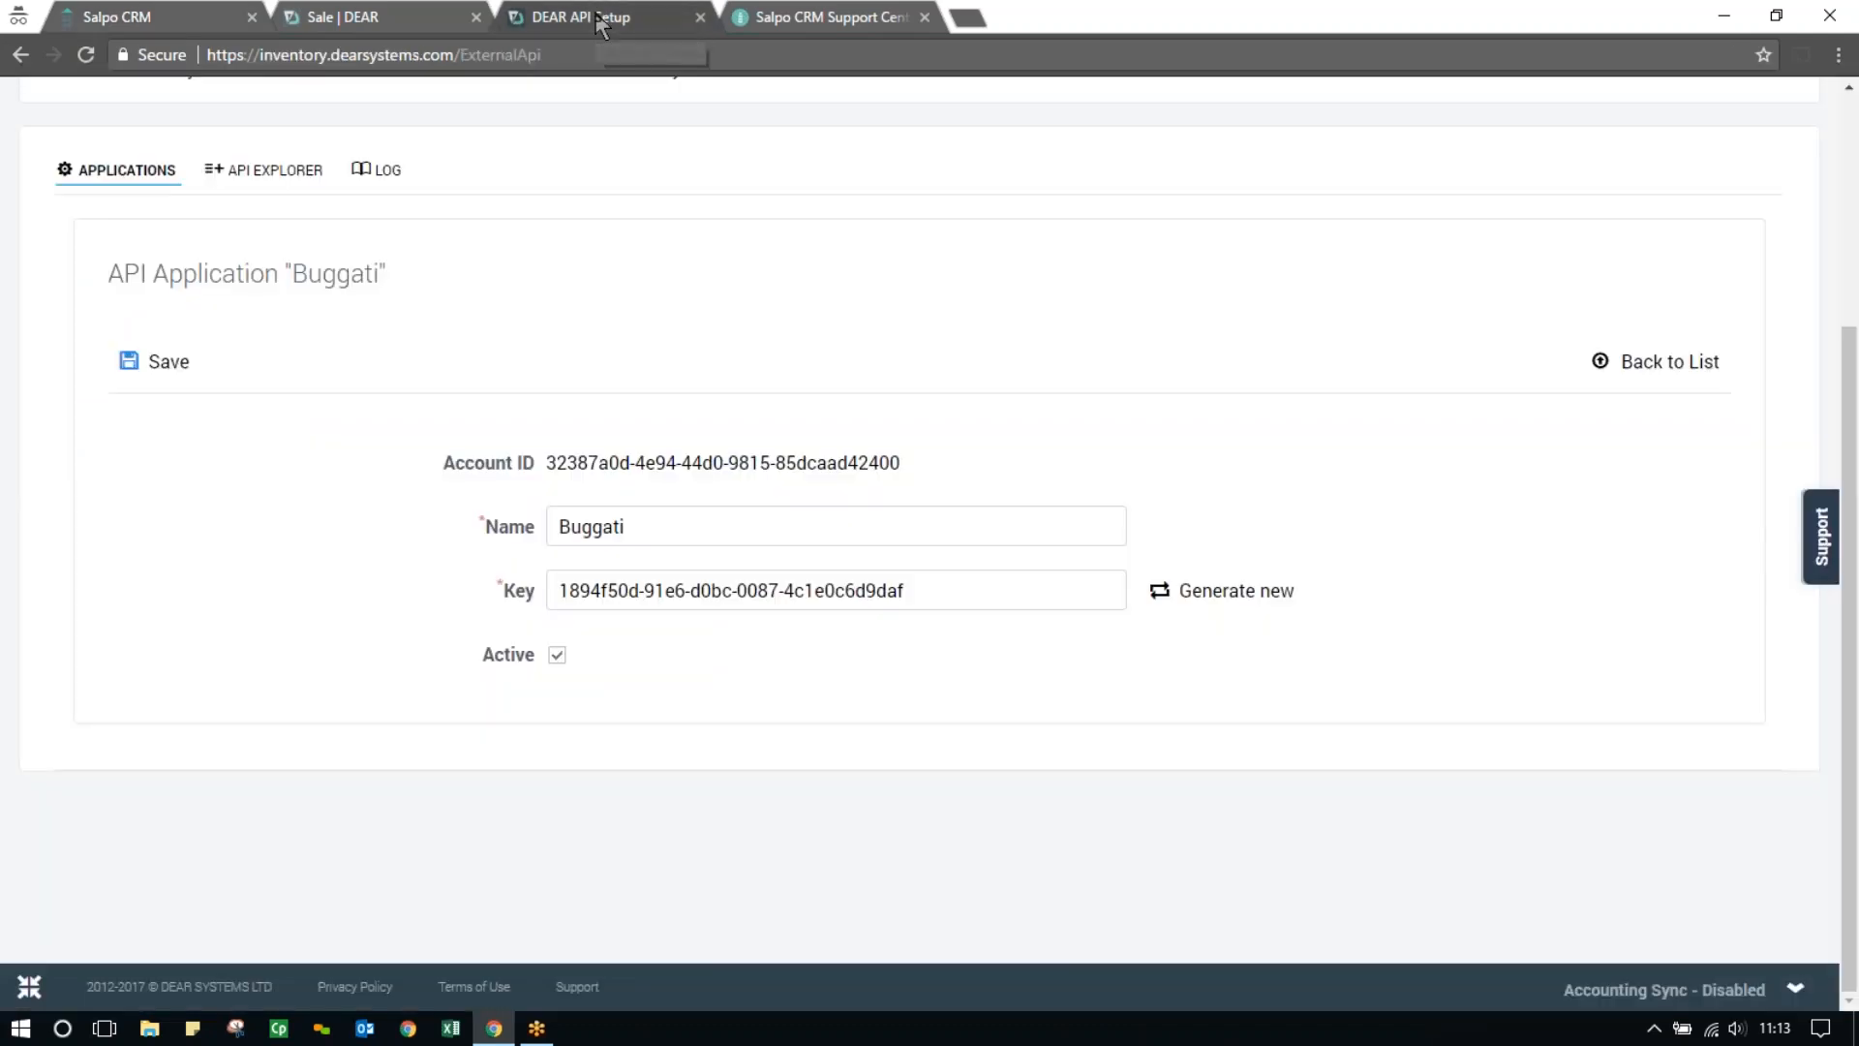
{"action": "scroll", "coordinate": [339, 161], "scroll_direction": "up", "scroll_amount": 4}
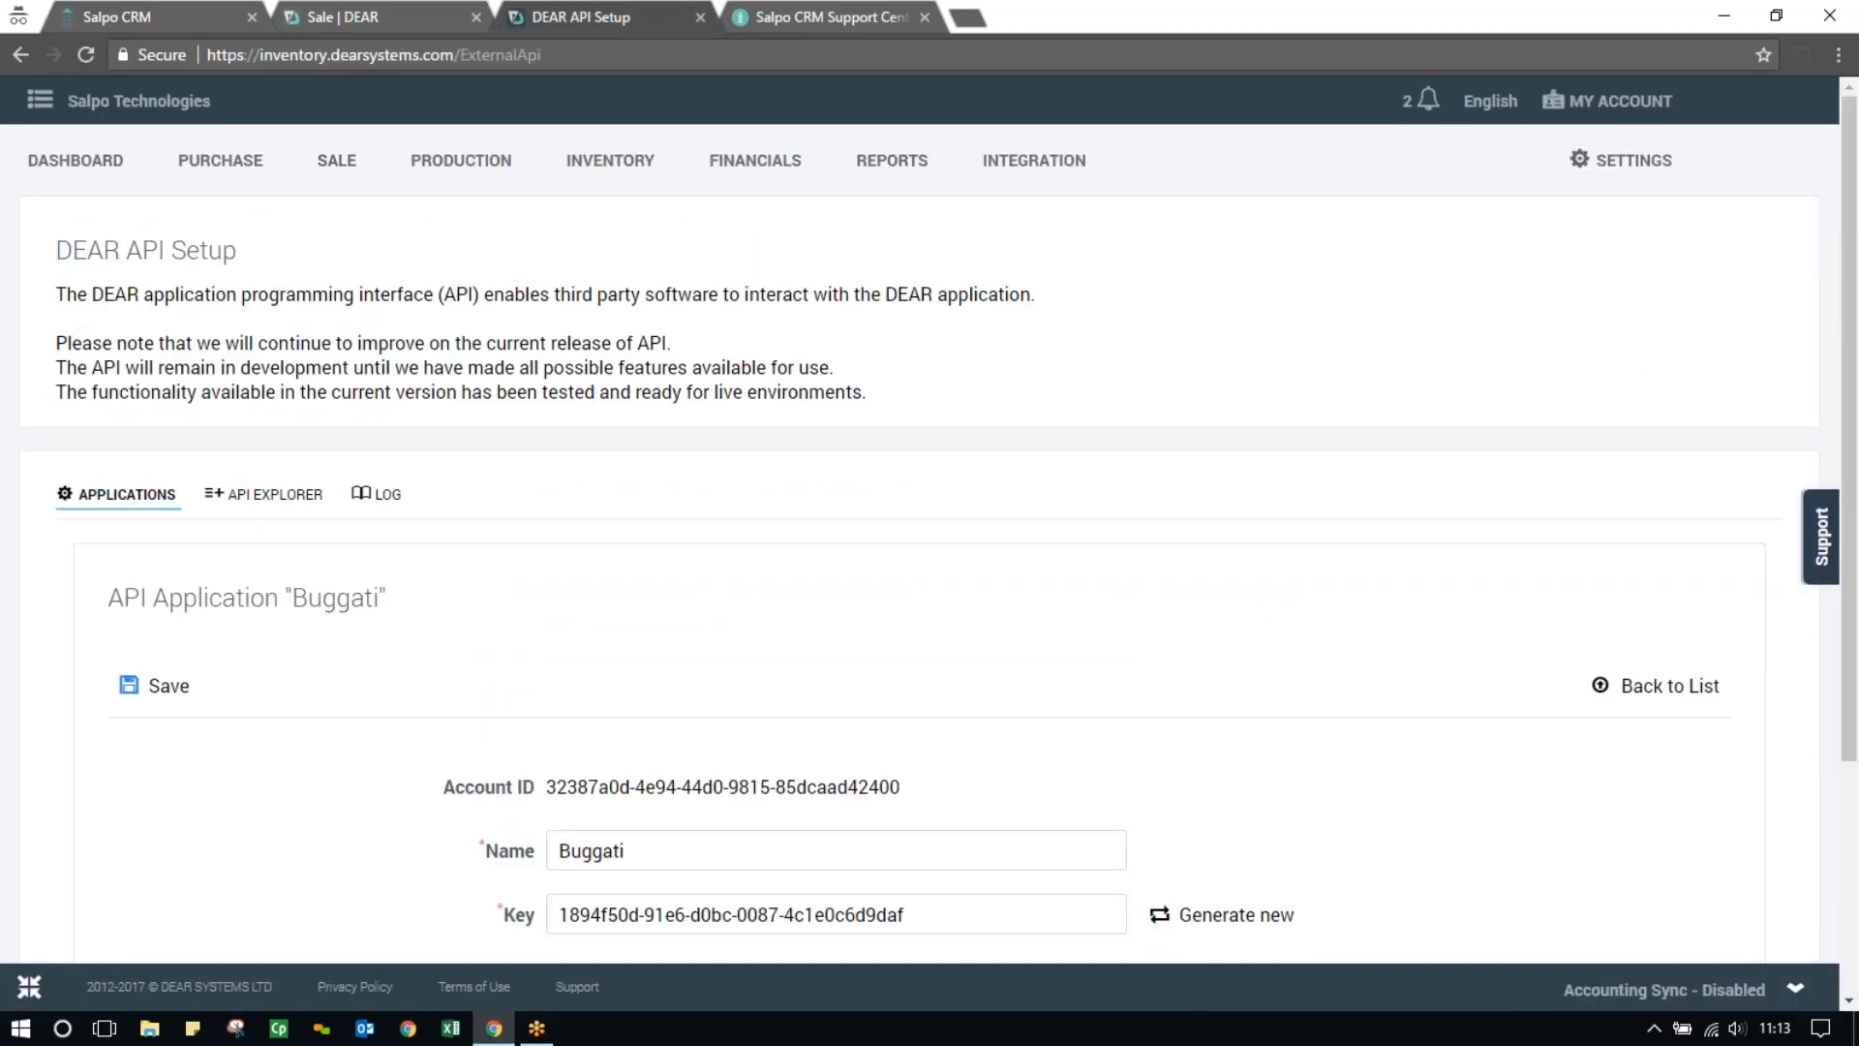
{"action": "left_click", "coordinate": [241, 169]}
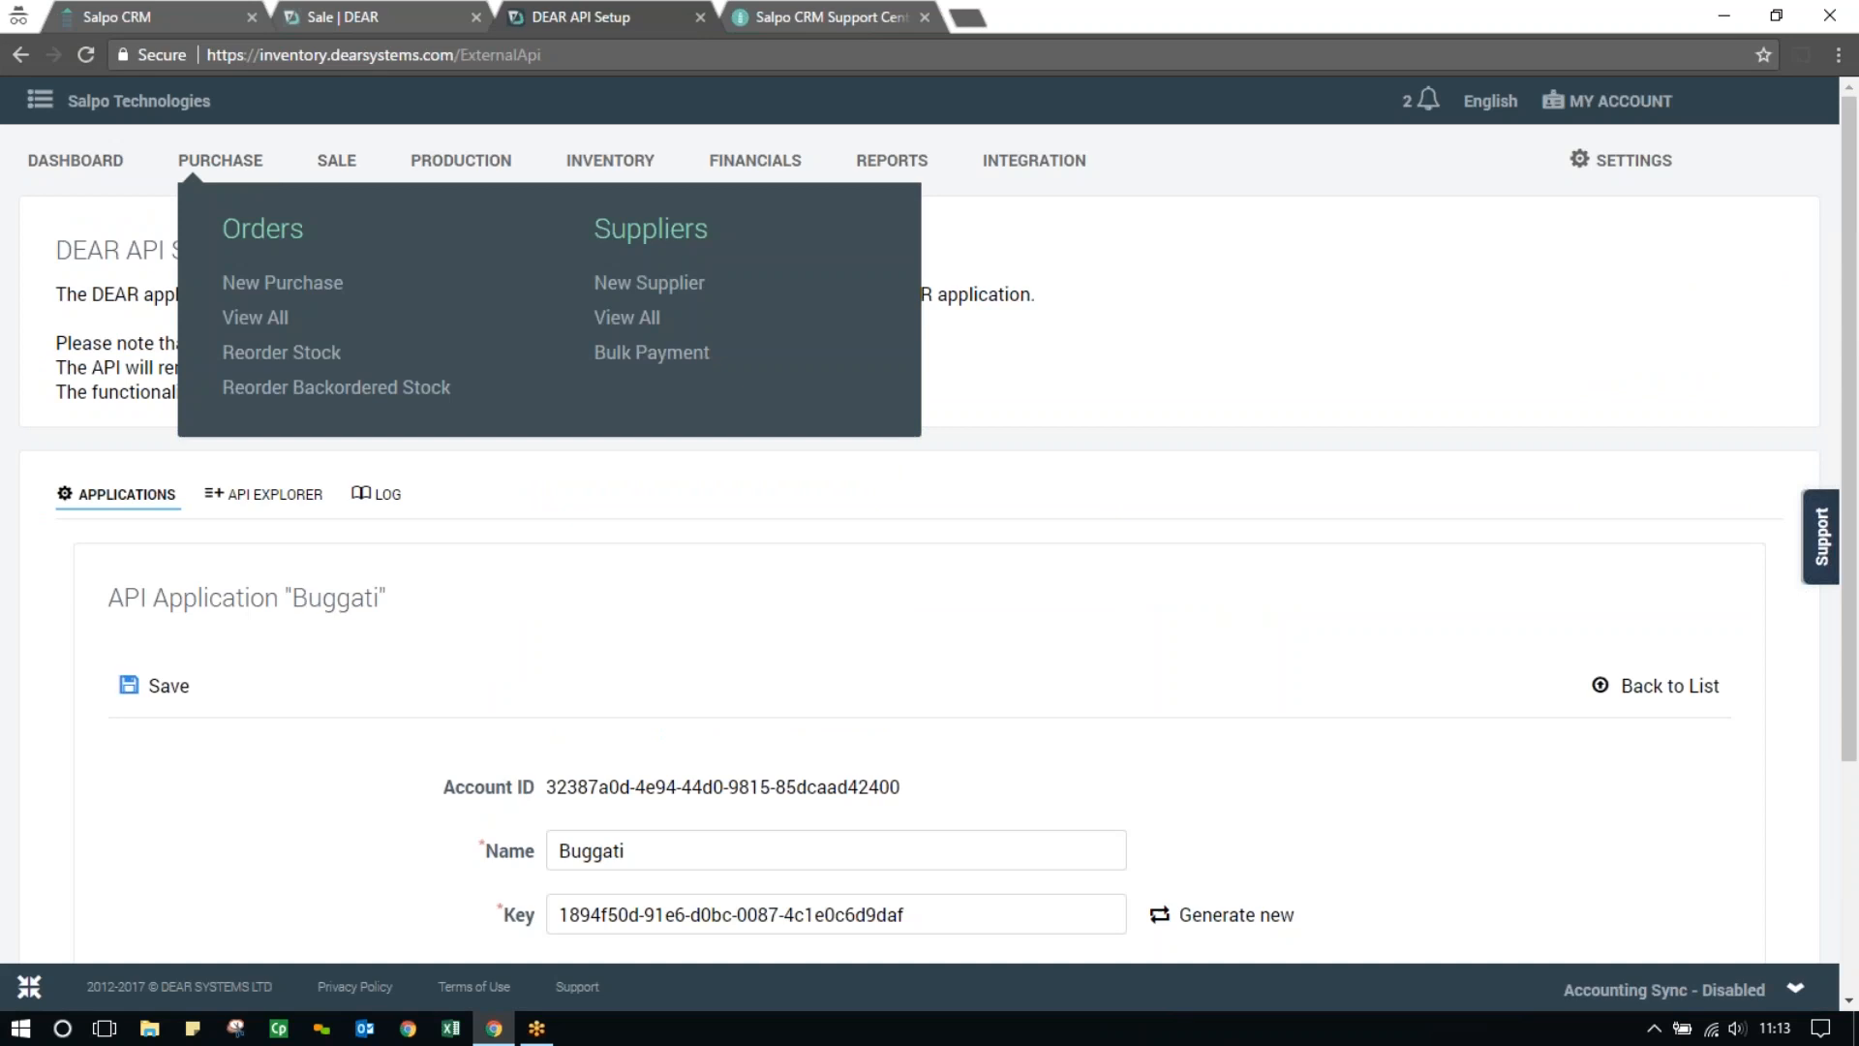
{"action": "left_click", "coordinate": [610, 163]}
{"action": "left_click", "coordinate": [657, 321]}
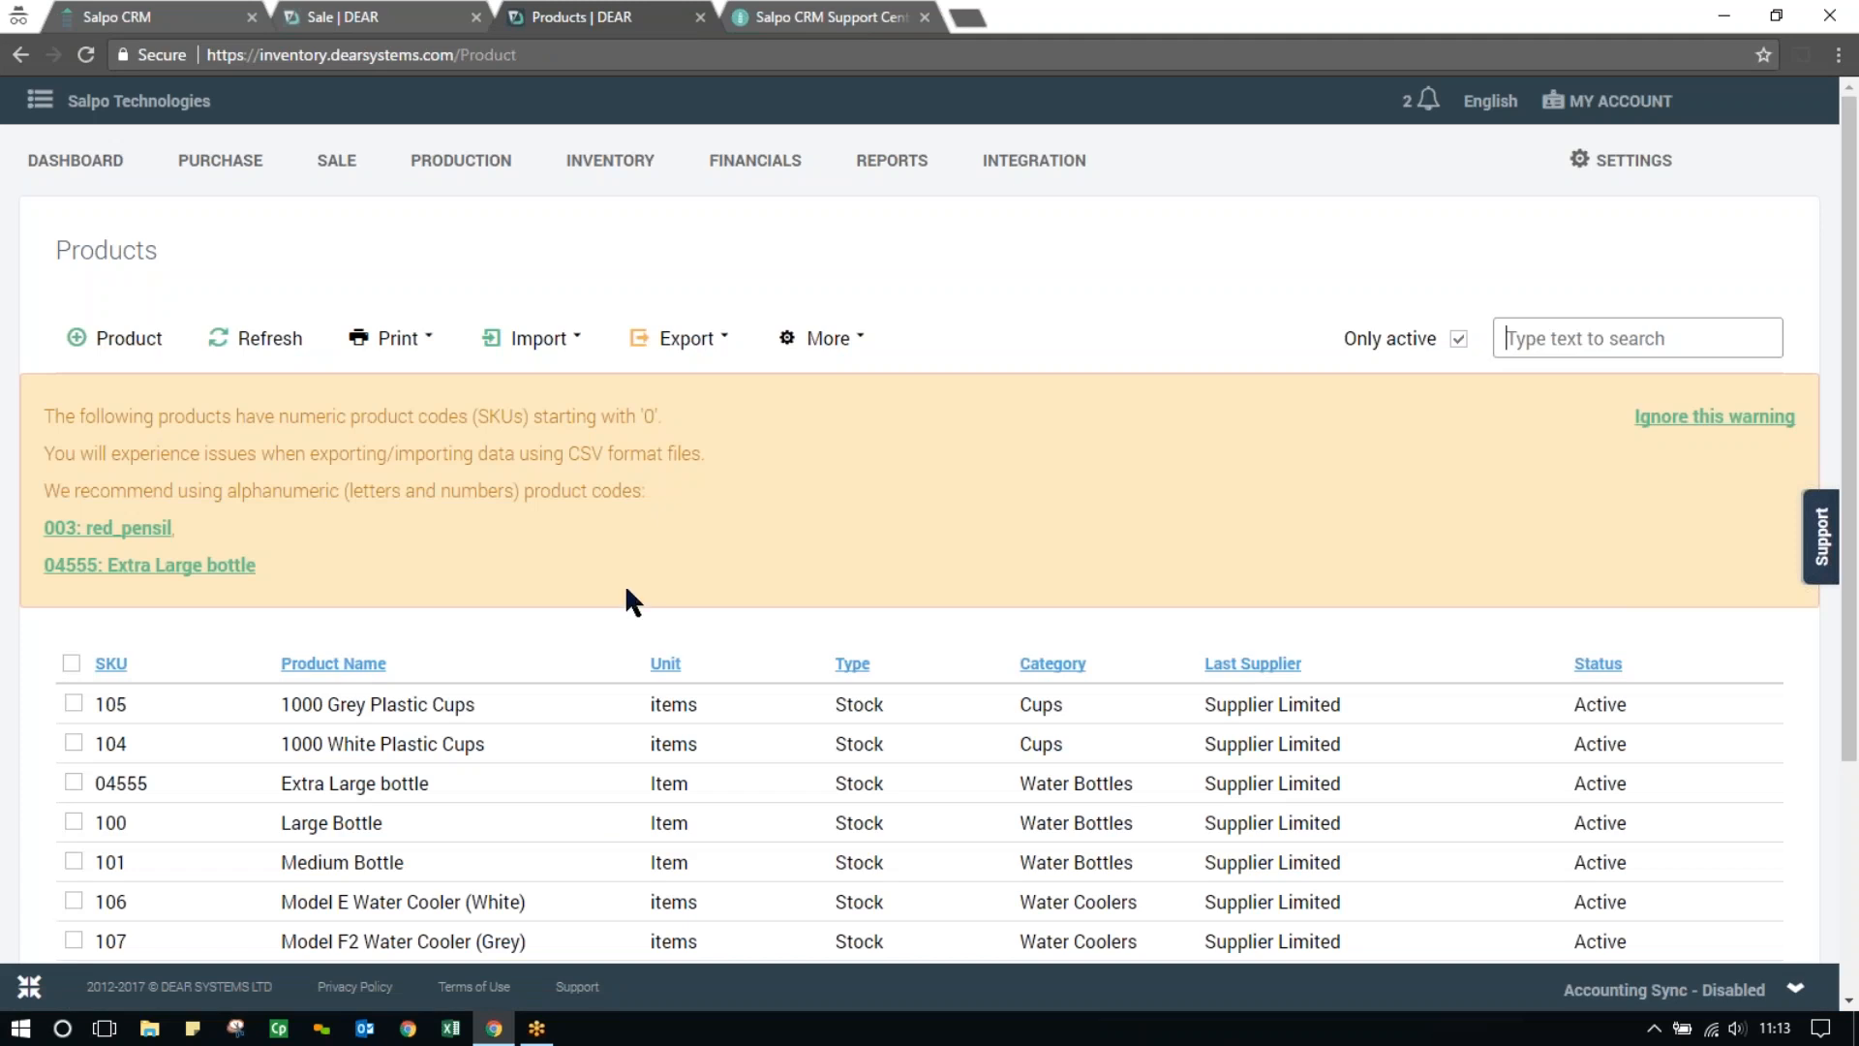
{"action": "left_click", "coordinate": [403, 944]}
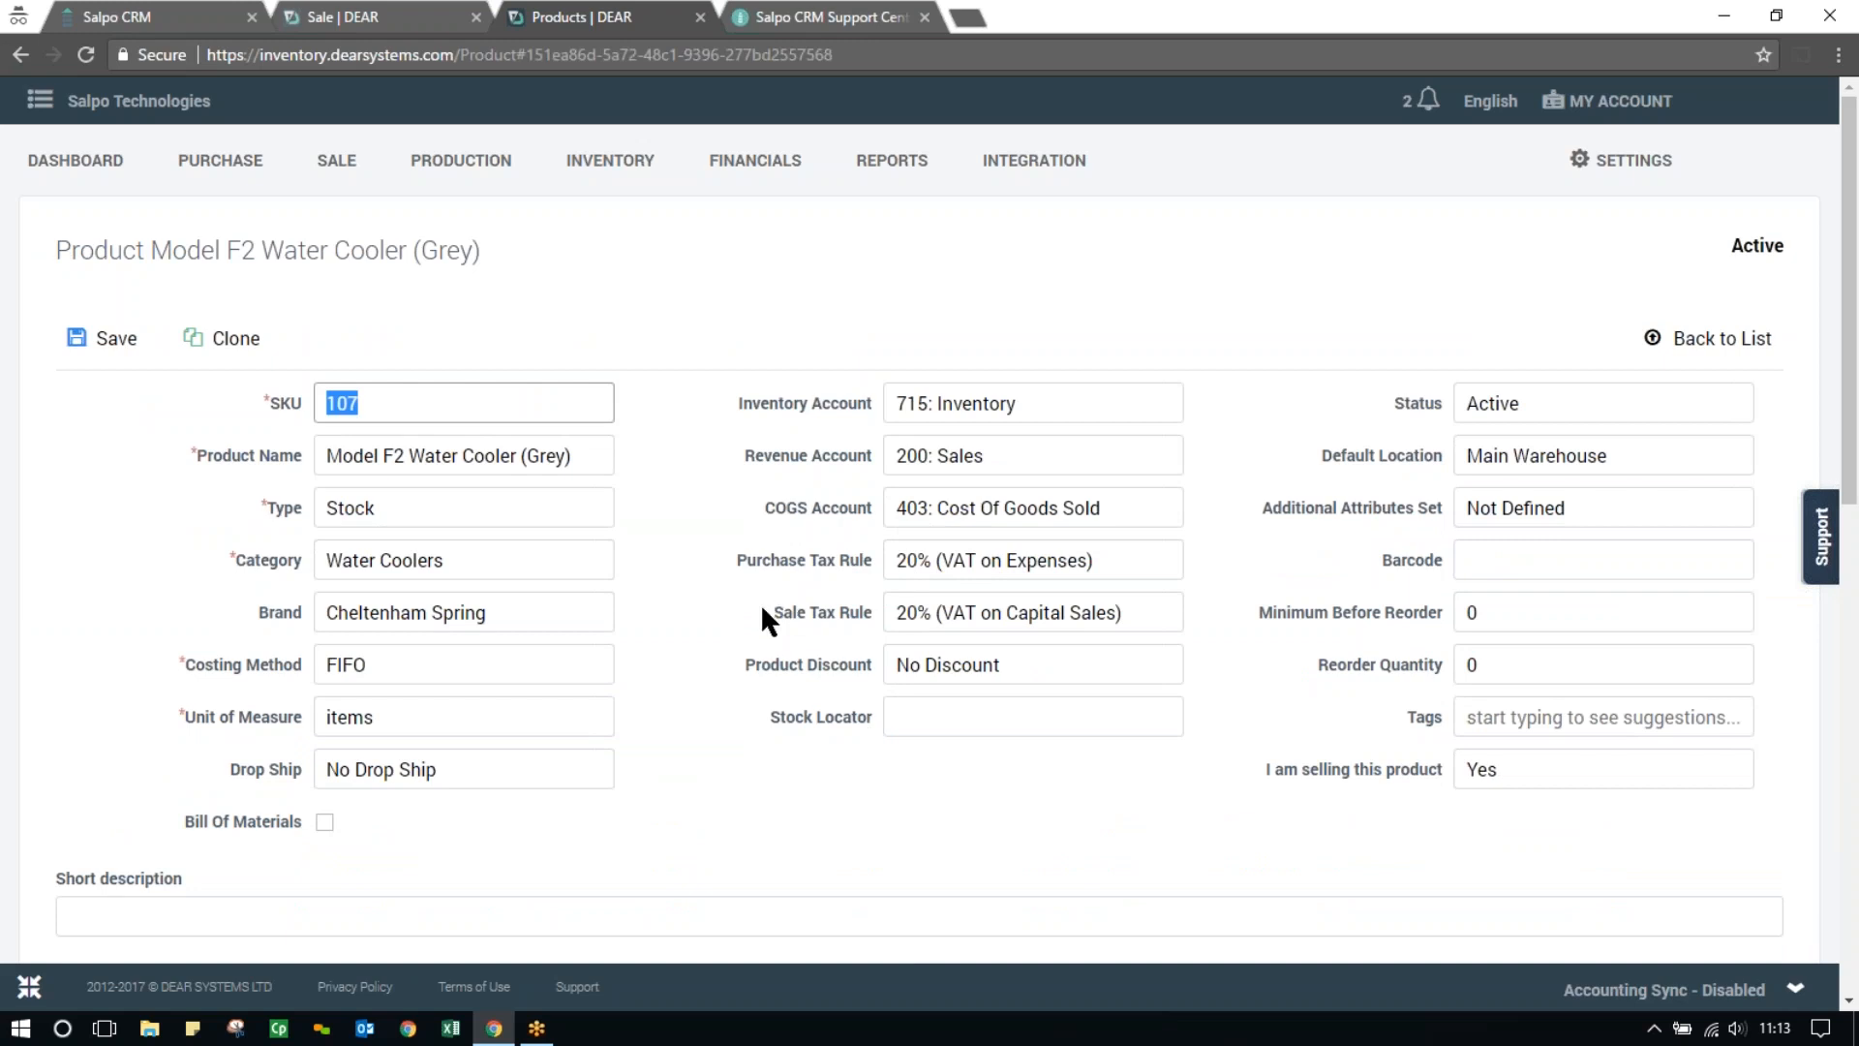
{"action": "scroll", "coordinate": [743, 649], "scroll_direction": "down", "scroll_amount": 8}
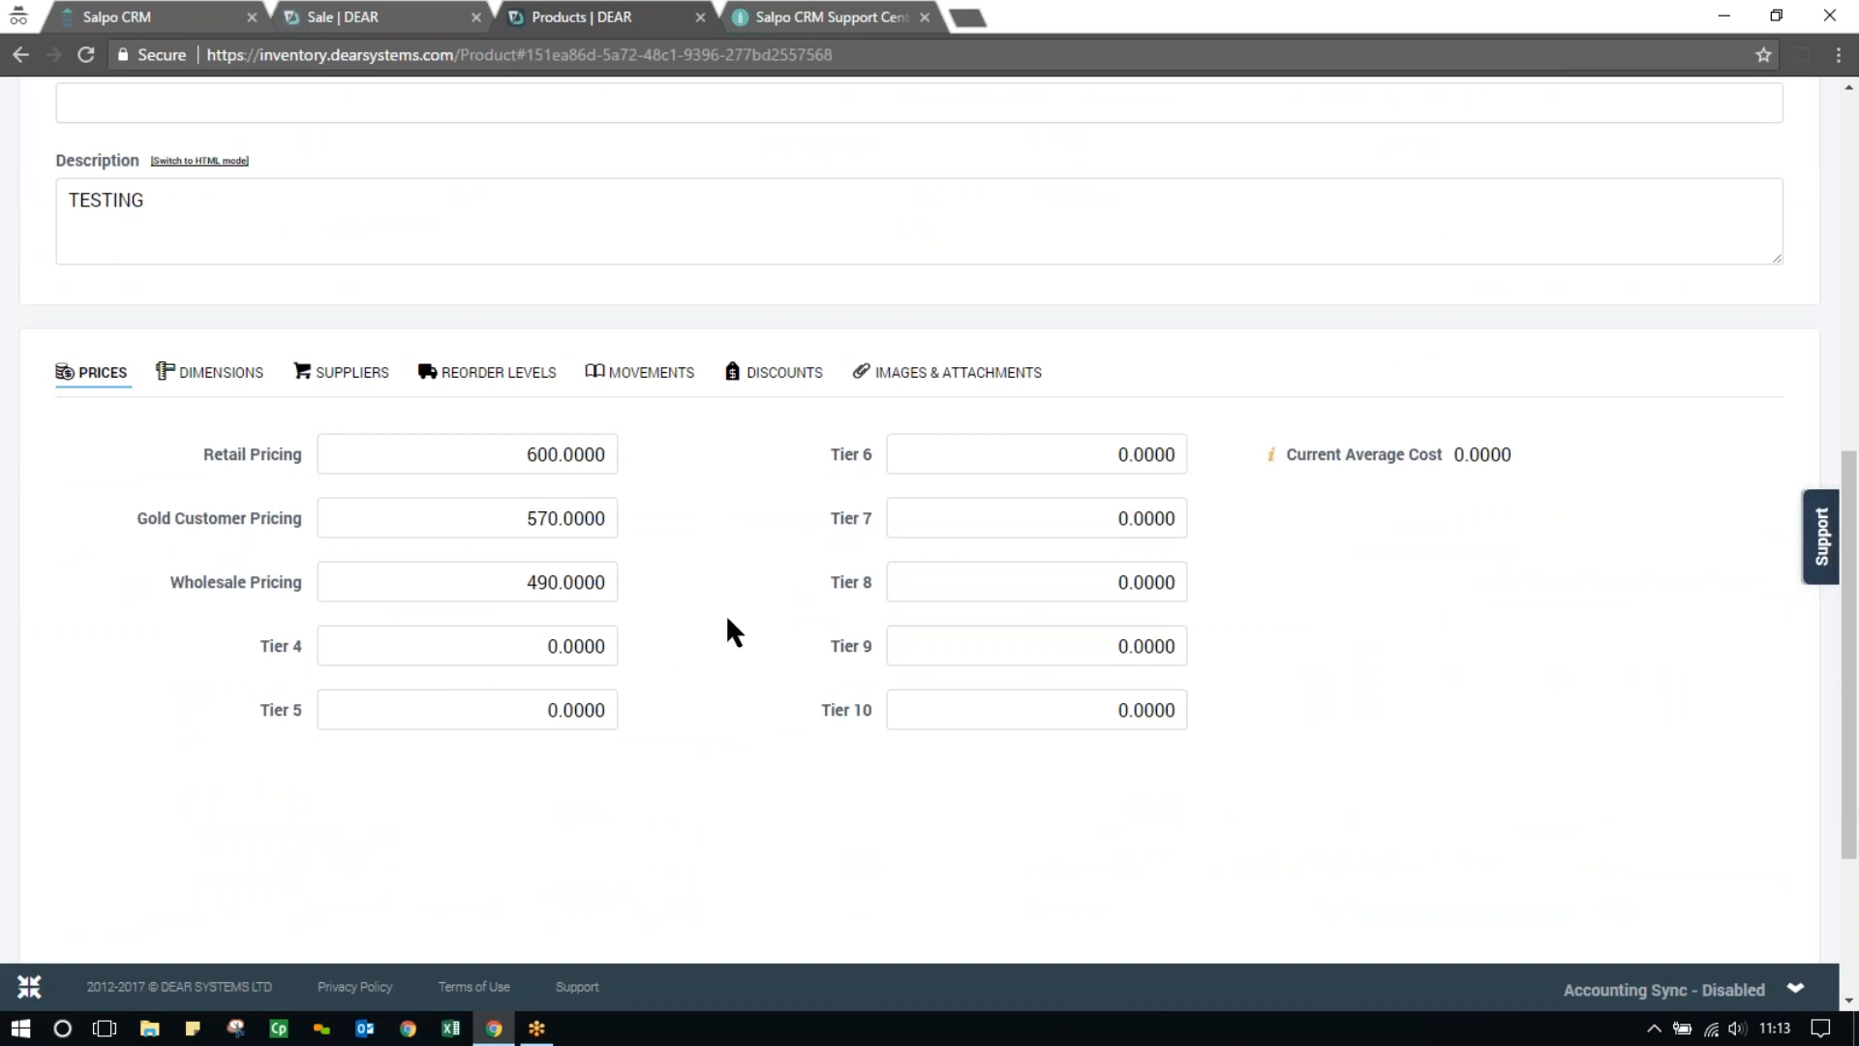
{"action": "scroll", "coordinate": [724, 613], "scroll_direction": "up", "scroll_amount": 8}
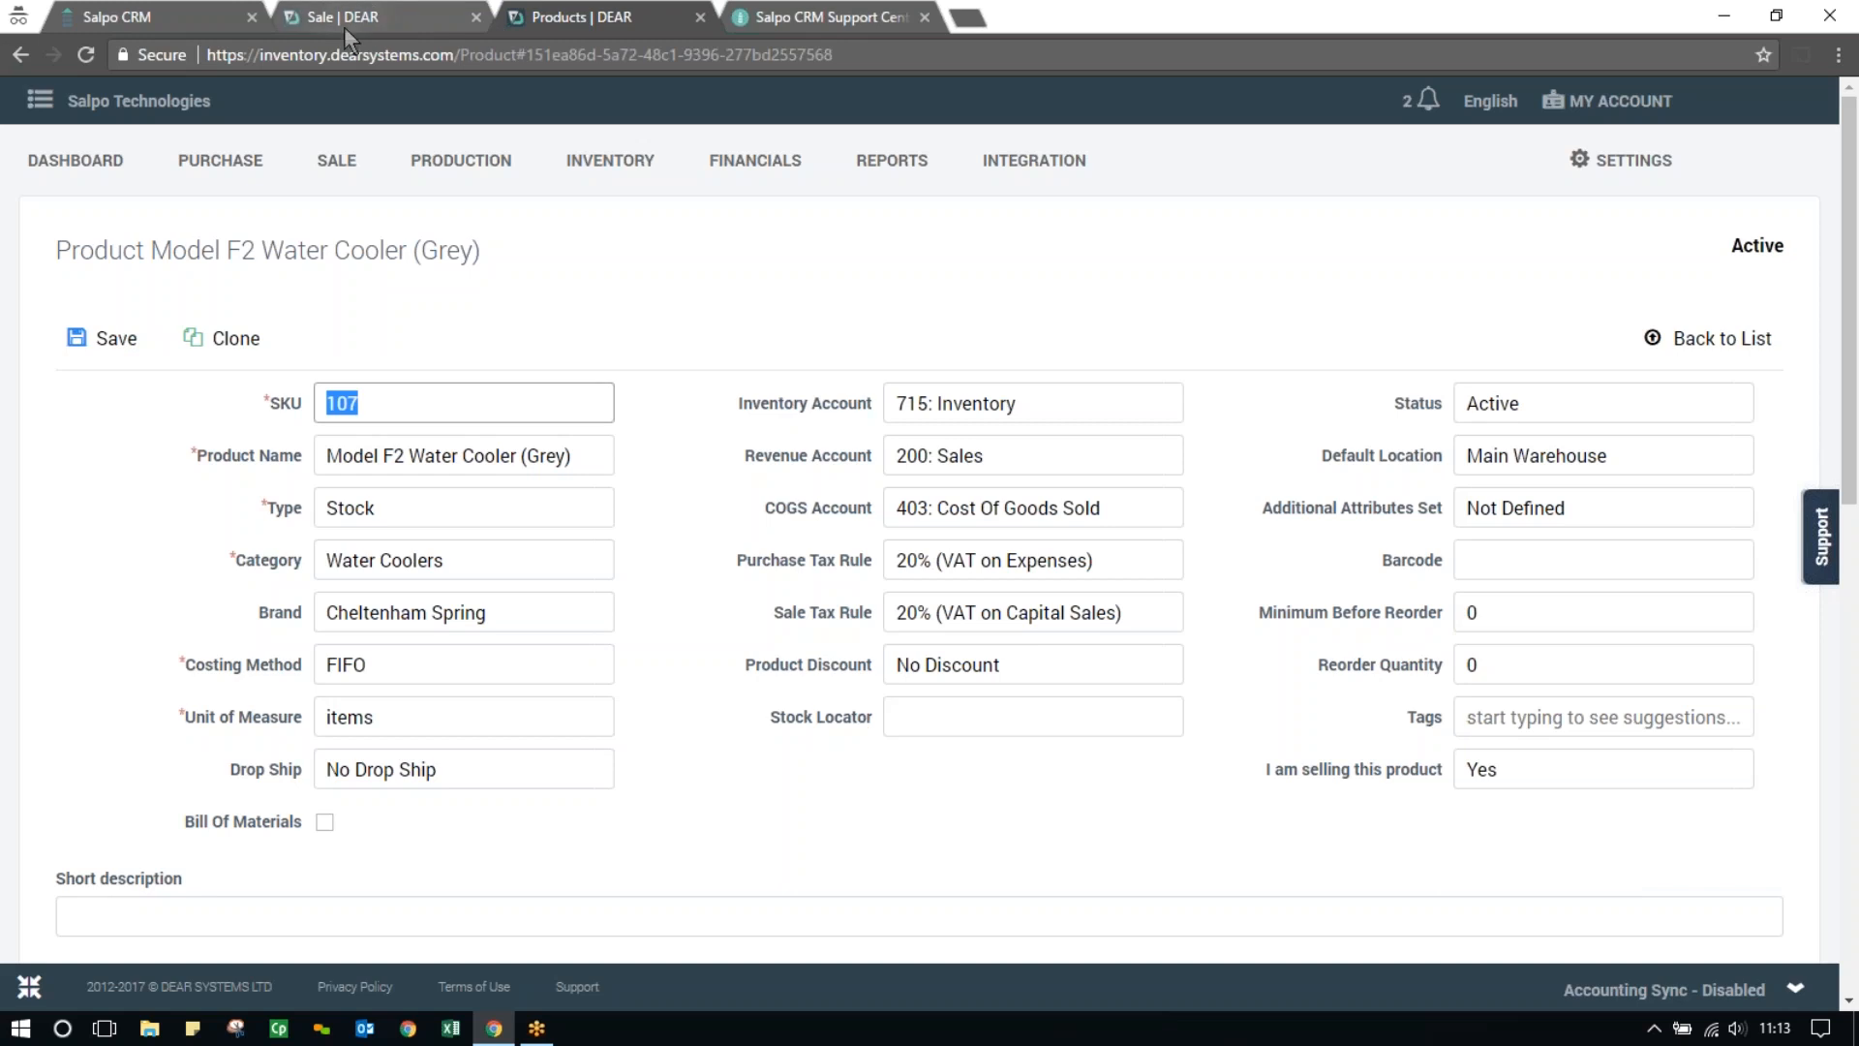
Return to Salpo's product types and open the Water Coolers type to review its settings
{"action": "left_click", "coordinate": [114, 17]}
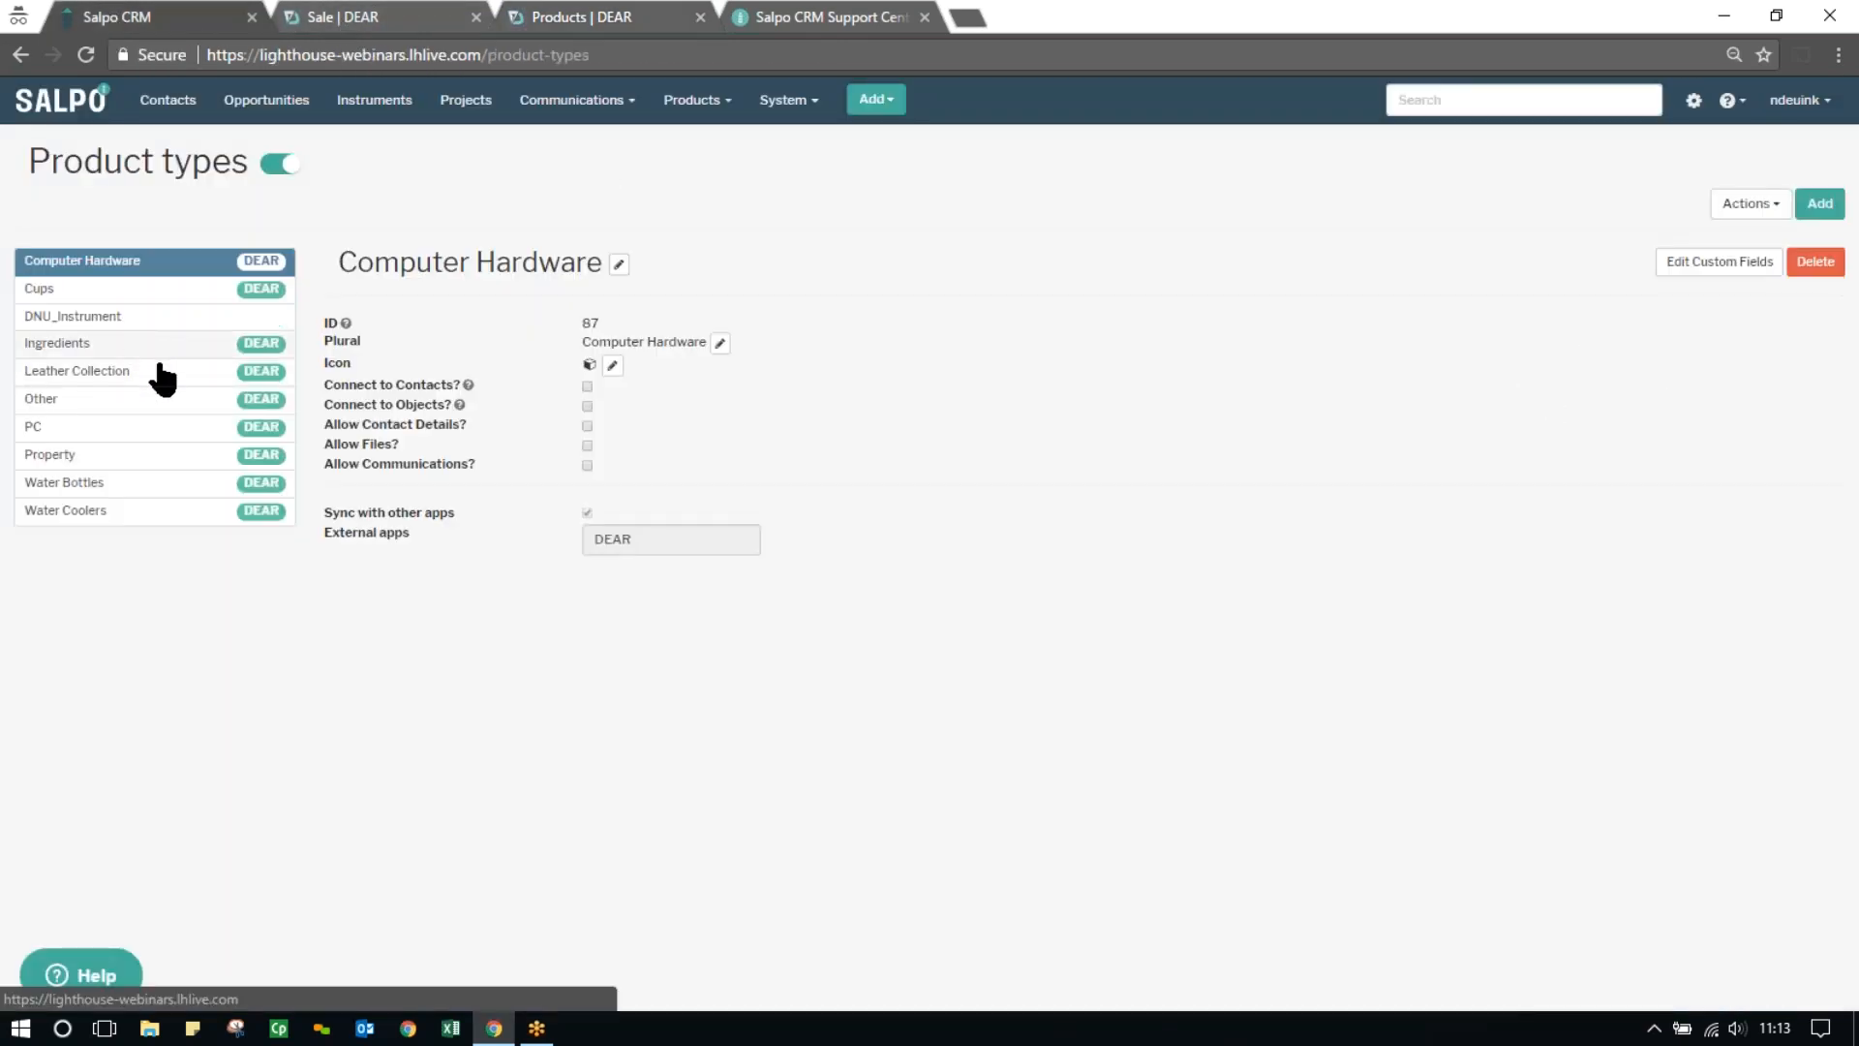
{"action": "left_click", "coordinate": [139, 519]}
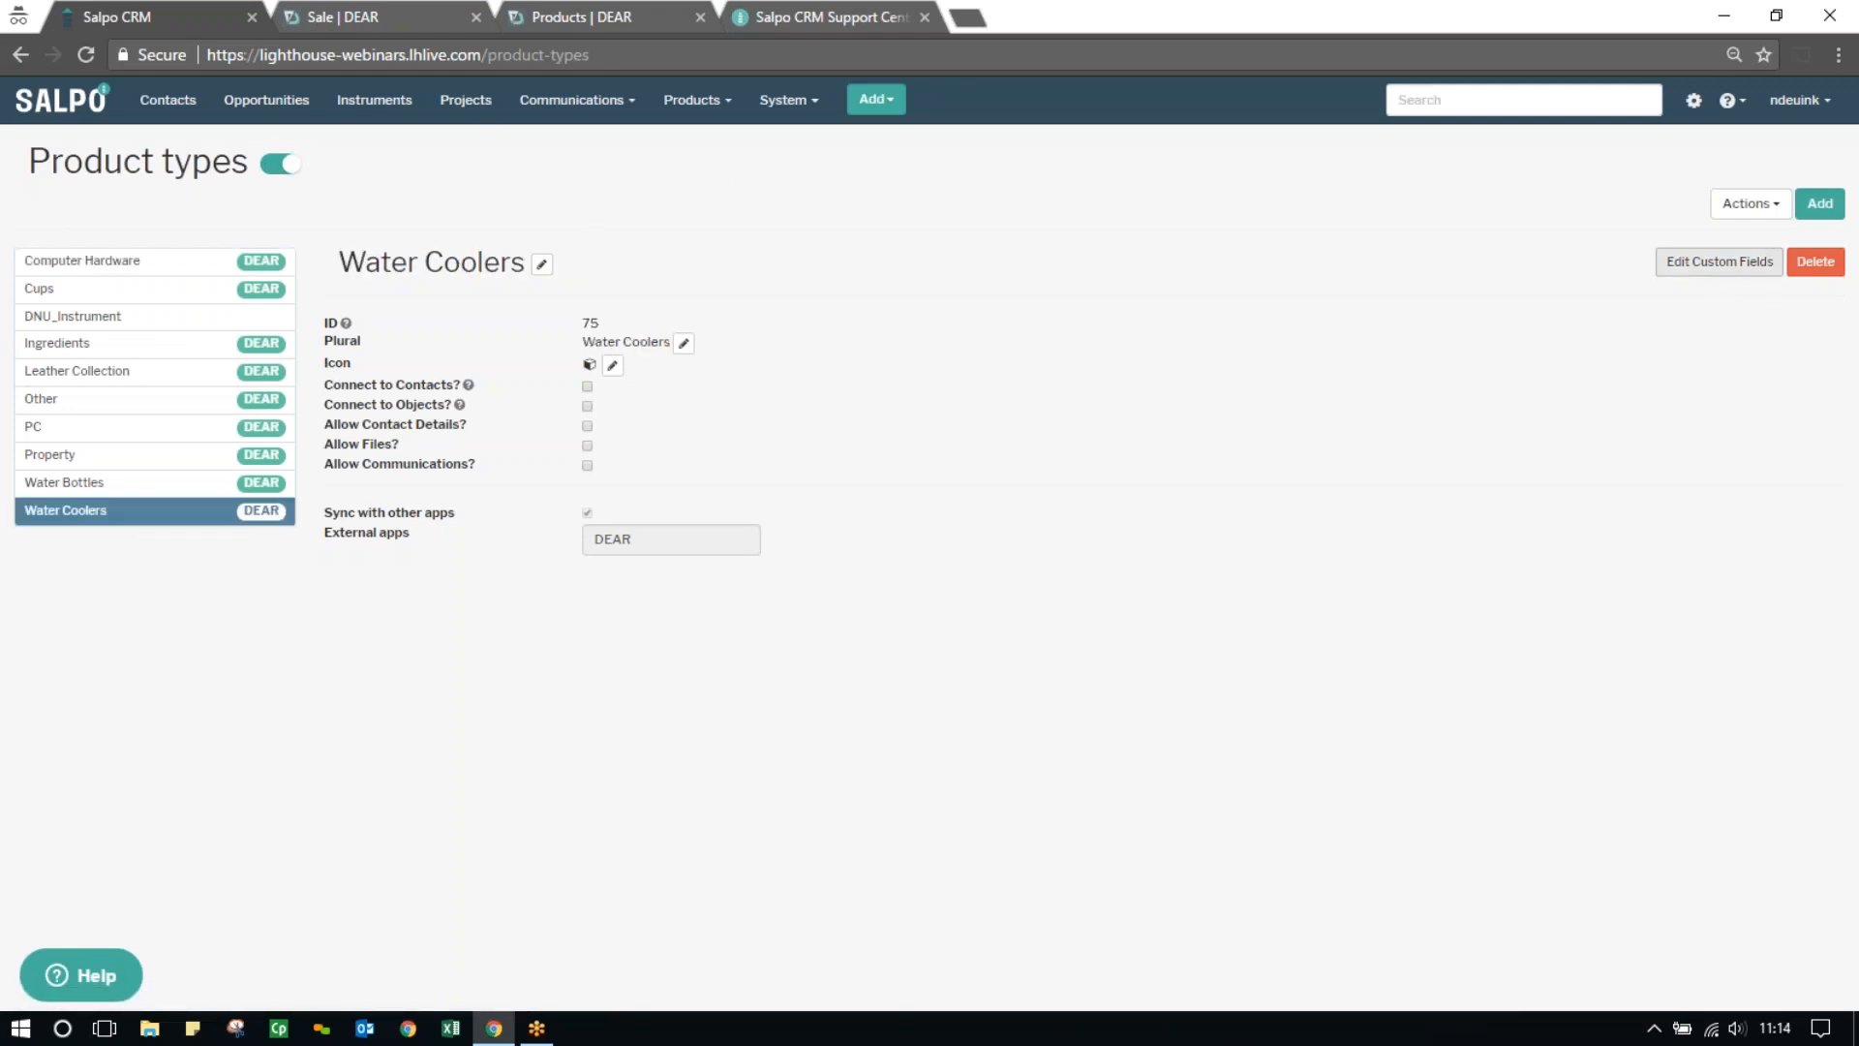
Examine the custom fields of the Water Coolers product type, including its Prices category, and return to the product types
{"action": "left_click", "coordinate": [1716, 263]}
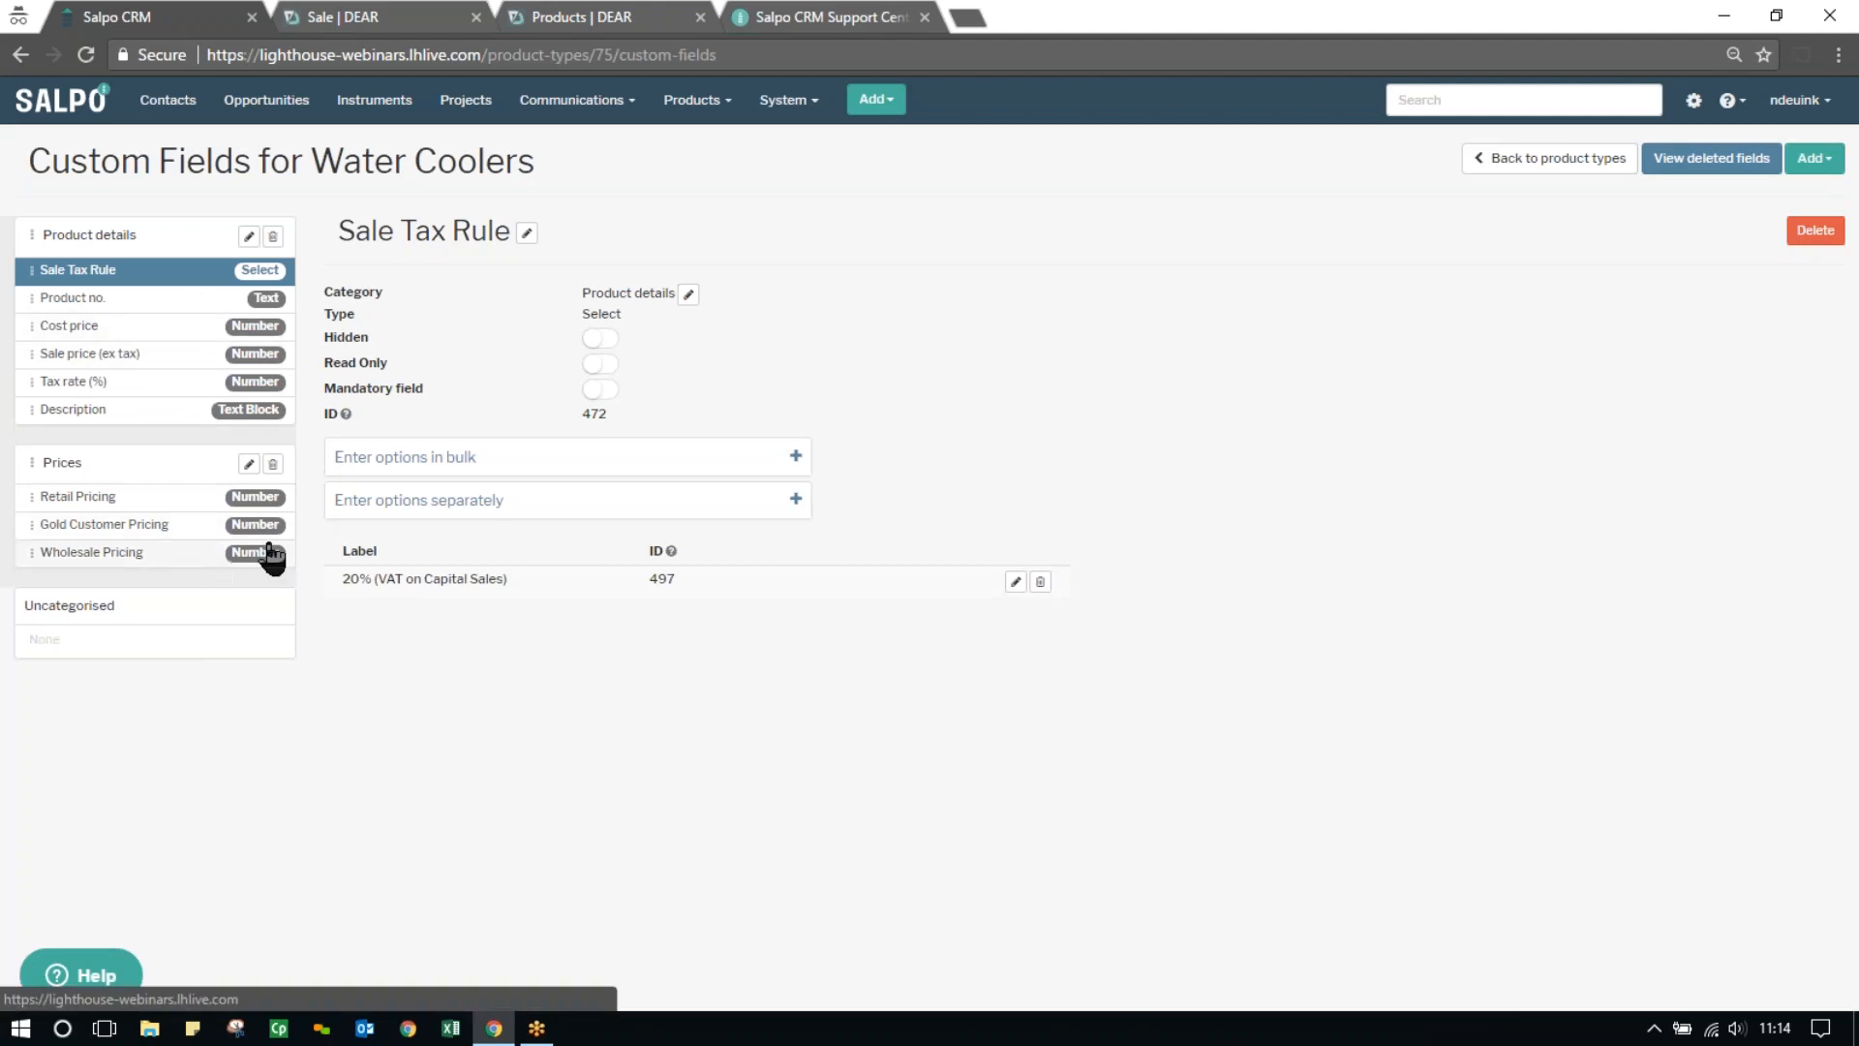
{"action": "left_click", "coordinate": [1554, 159]}
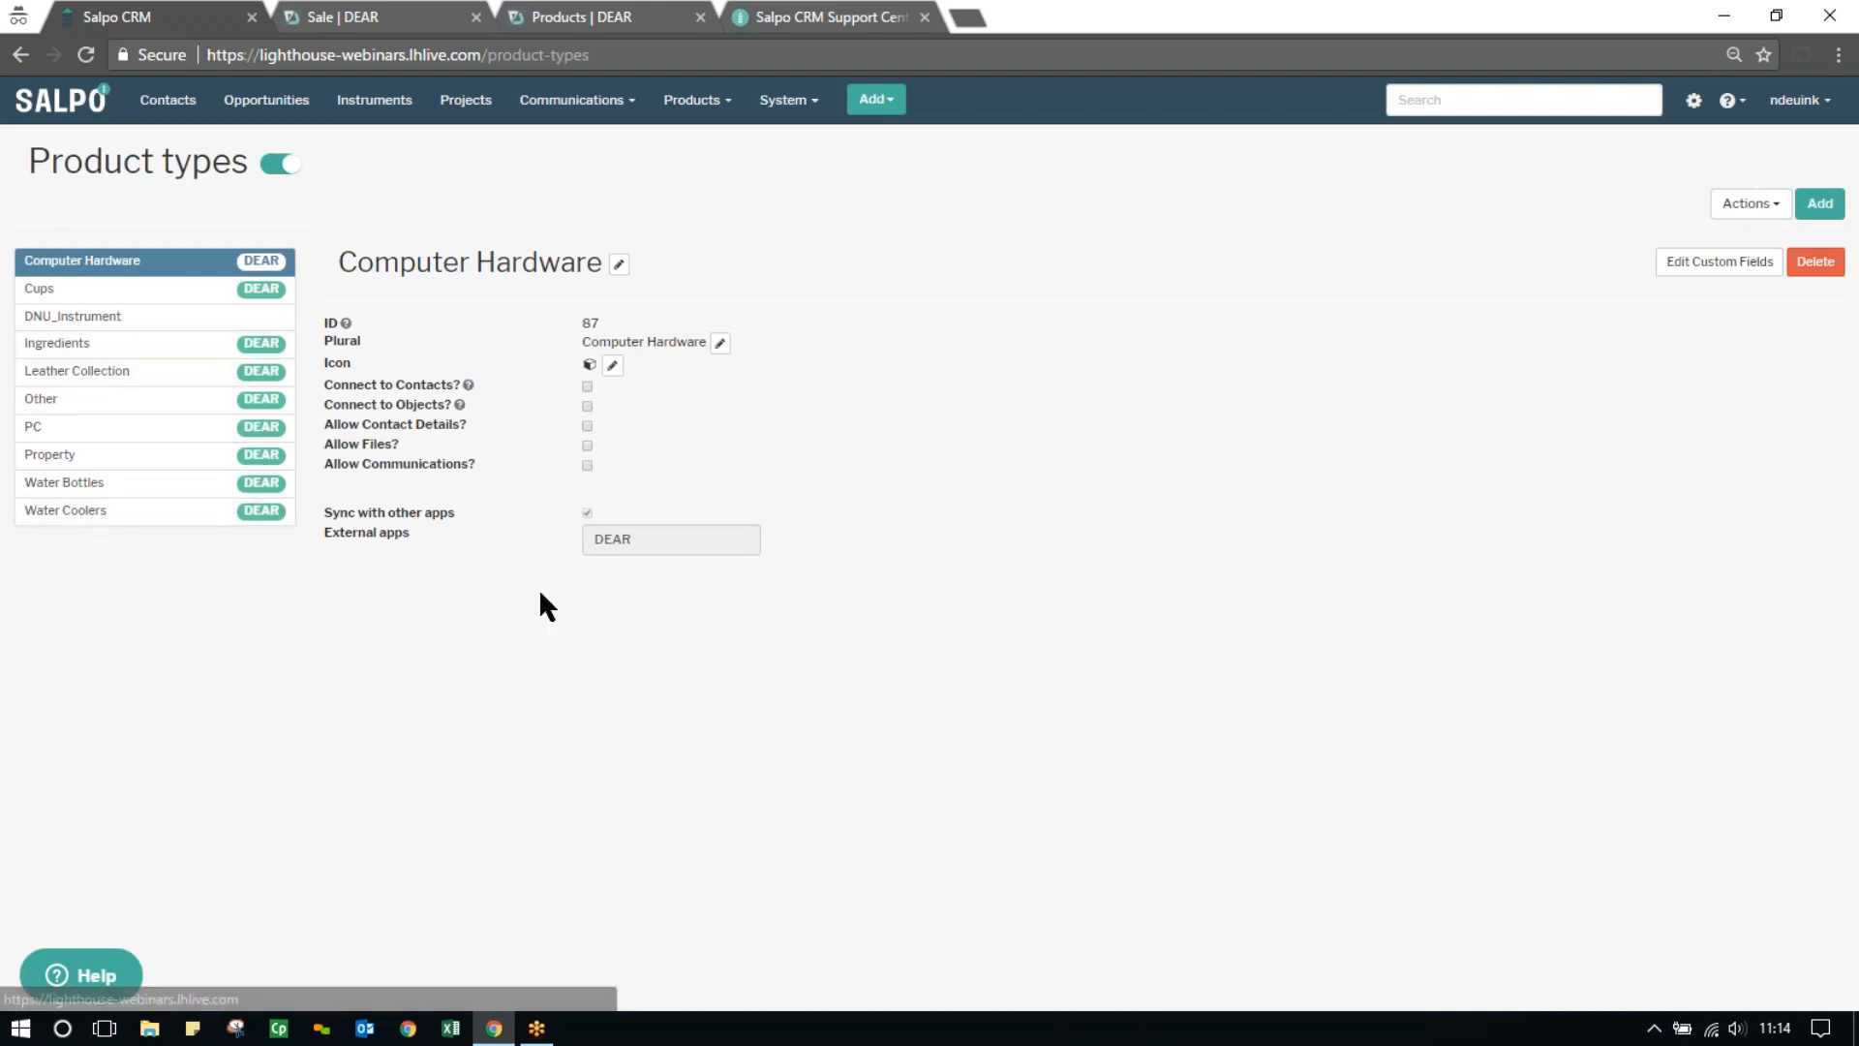
Run the bulk DEAR sync that imports all product types along with their products
{"action": "left_click", "coordinate": [1749, 204]}
{"action": "left_click", "coordinate": [1693, 262]}
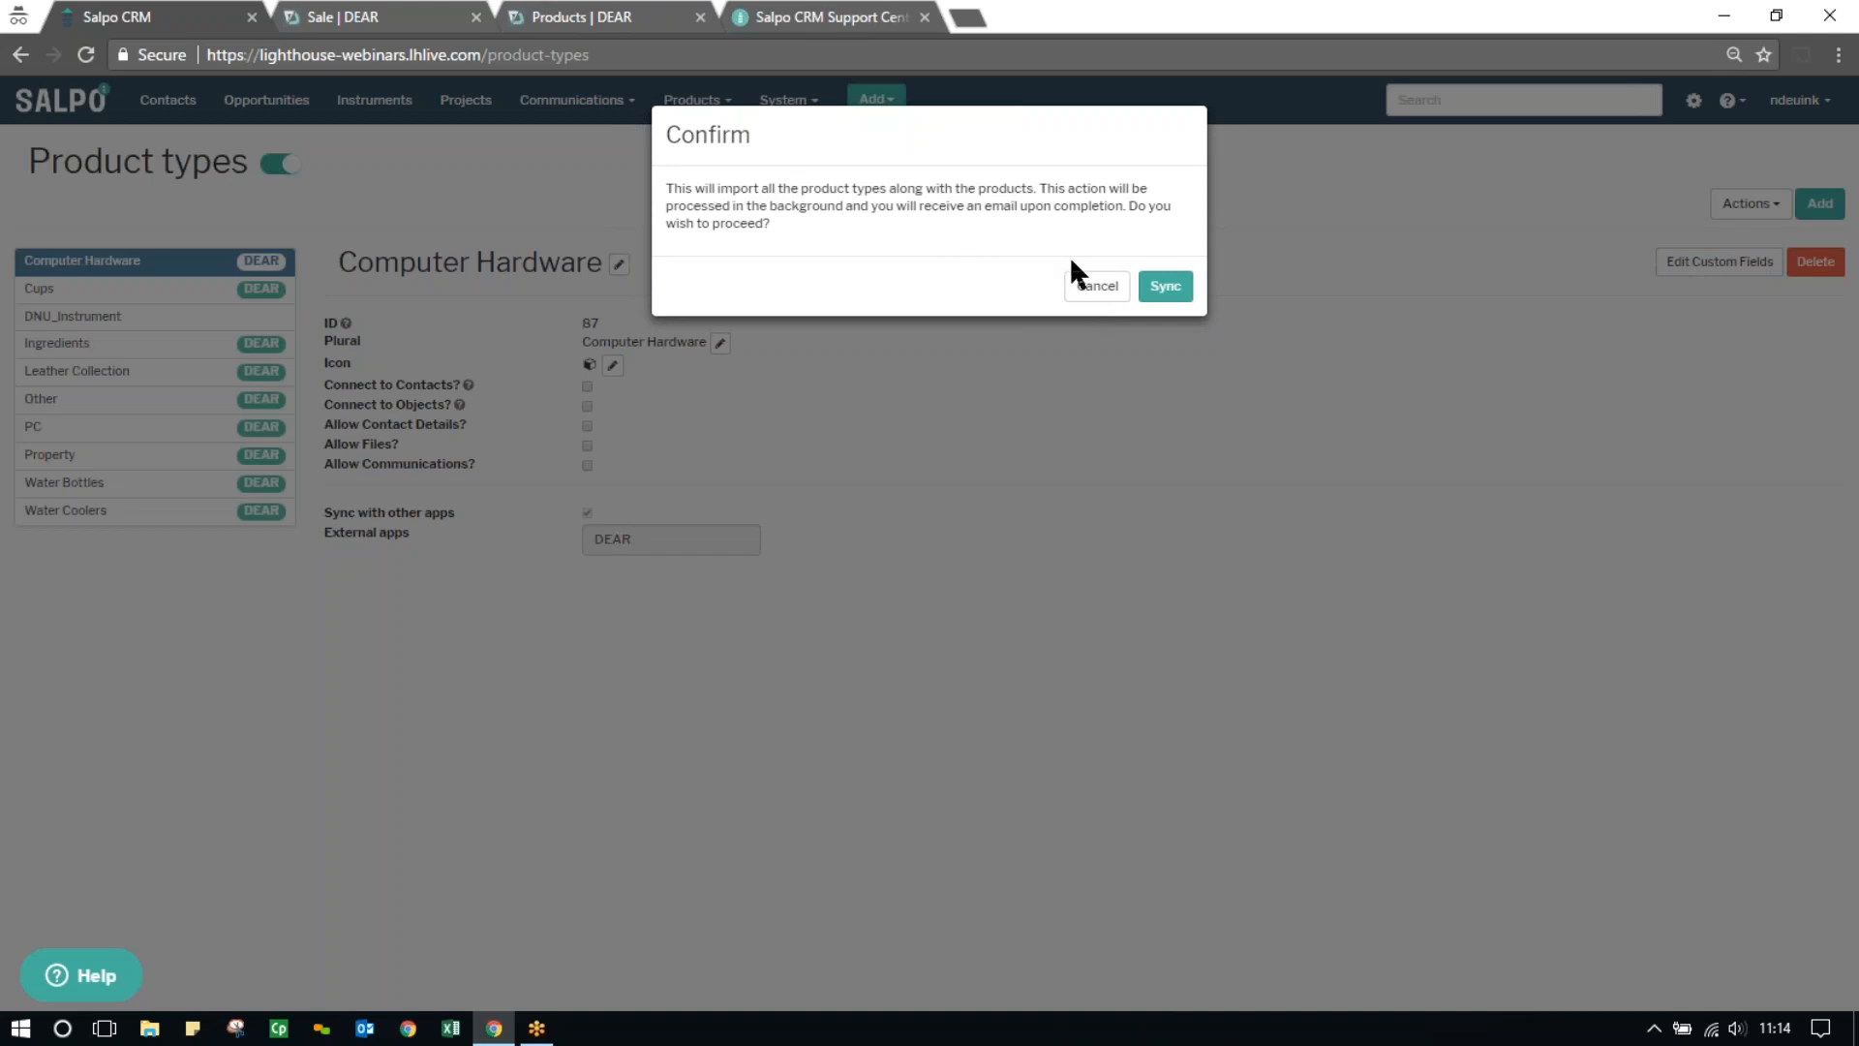
{"action": "left_click", "coordinate": [1167, 287]}
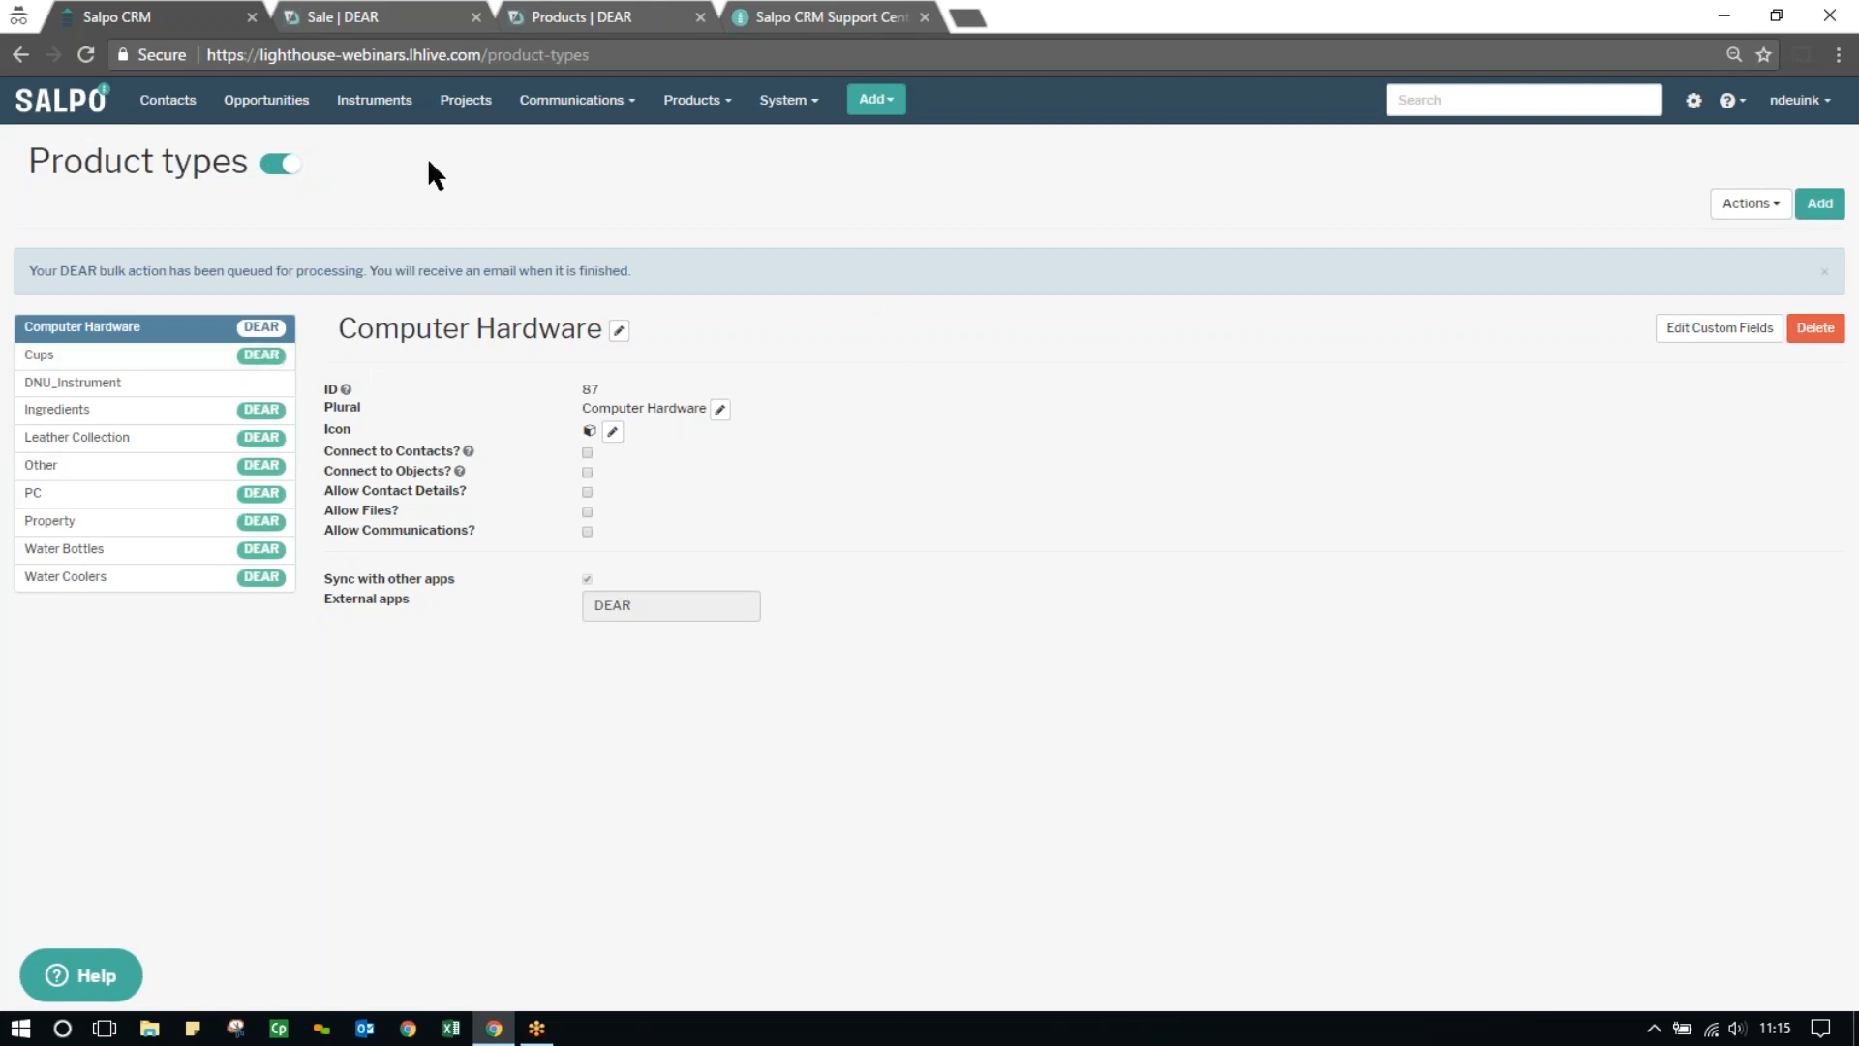
Check which product types are available in the Products navigation list and refresh the product types page
{"action": "left_click", "coordinate": [705, 102]}
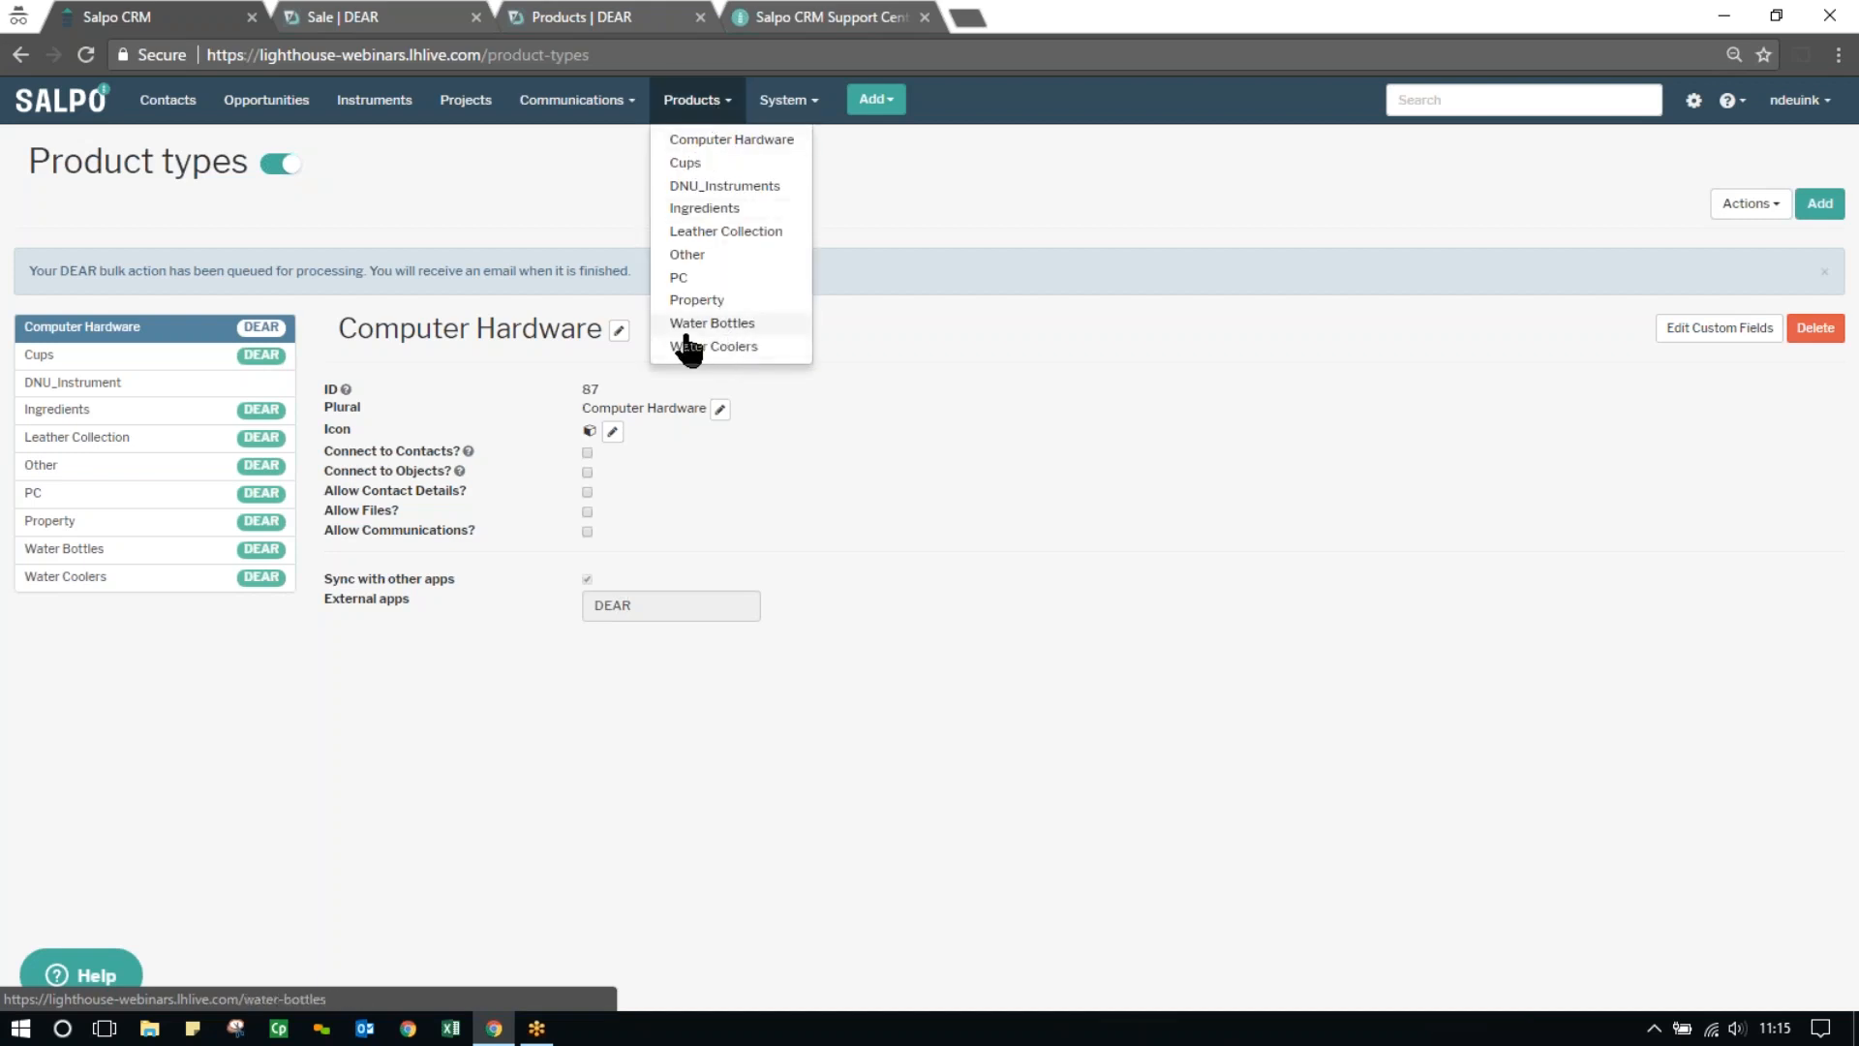
{"action": "left_click", "coordinate": [960, 729]}
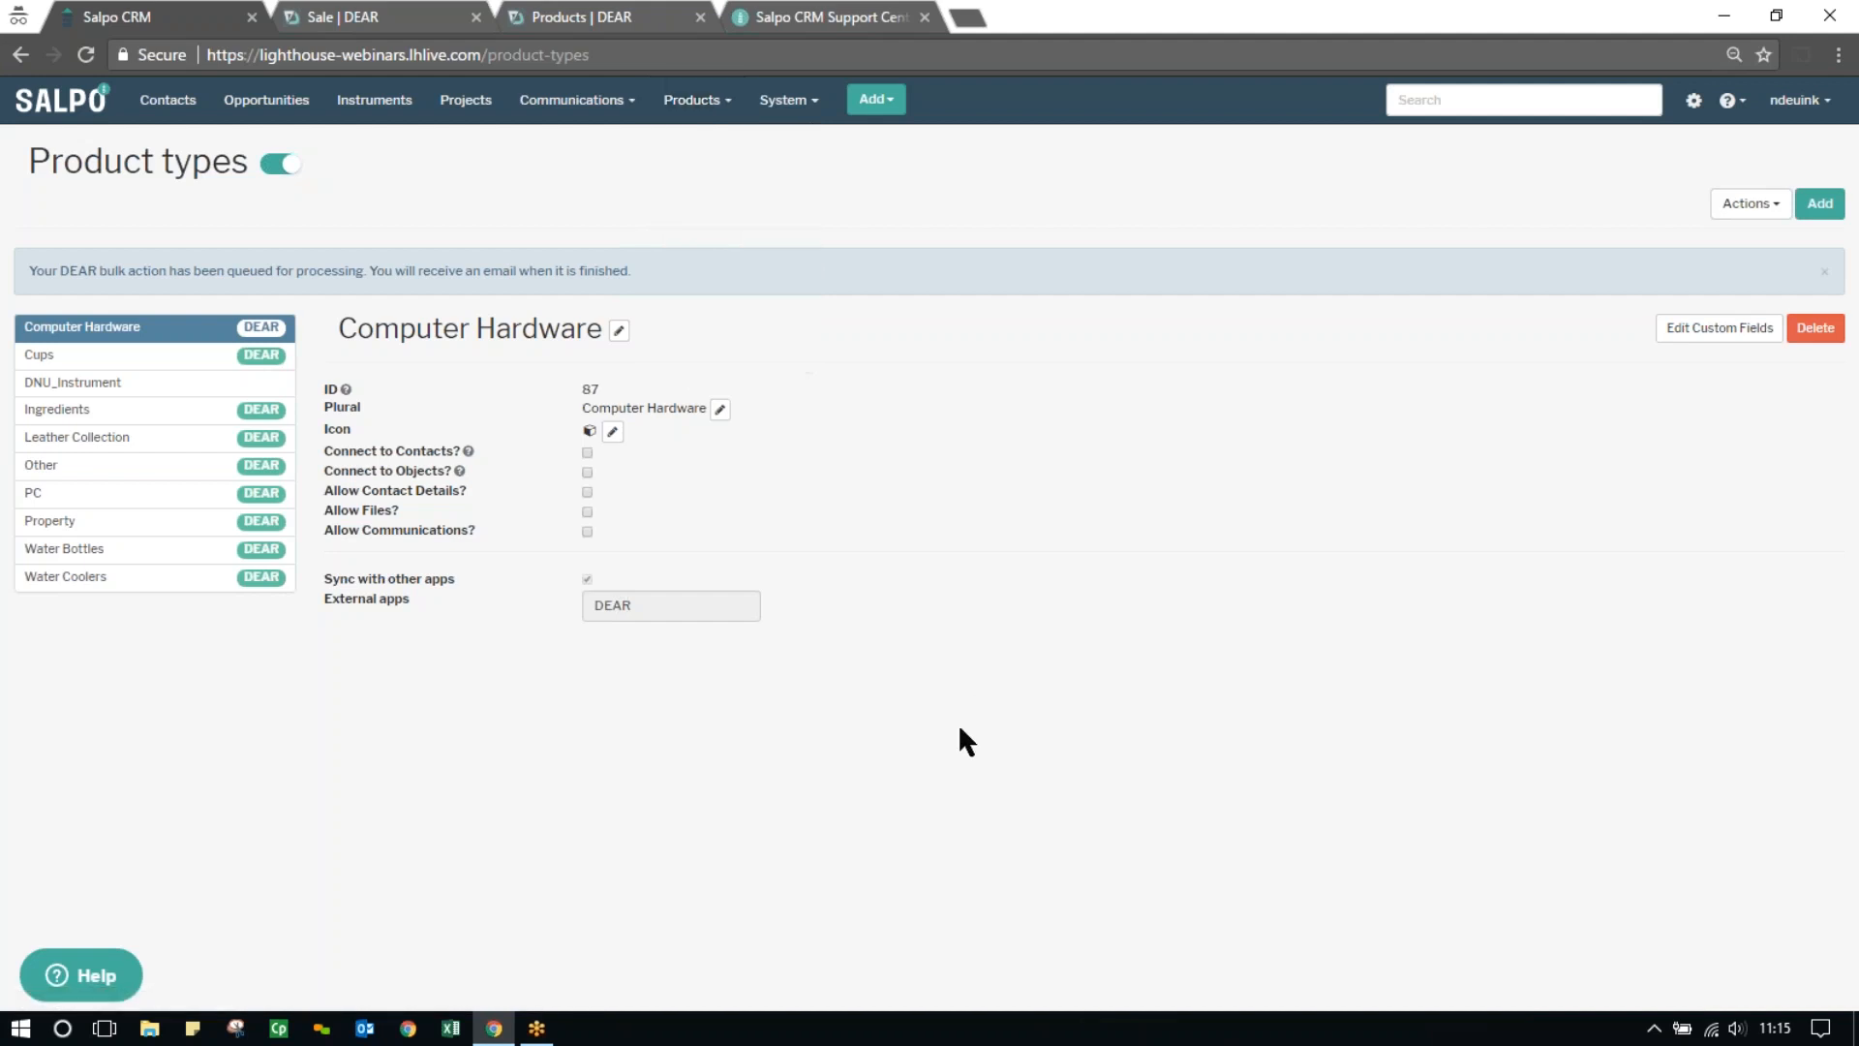
{"action": "left_click", "coordinate": [85, 55]}
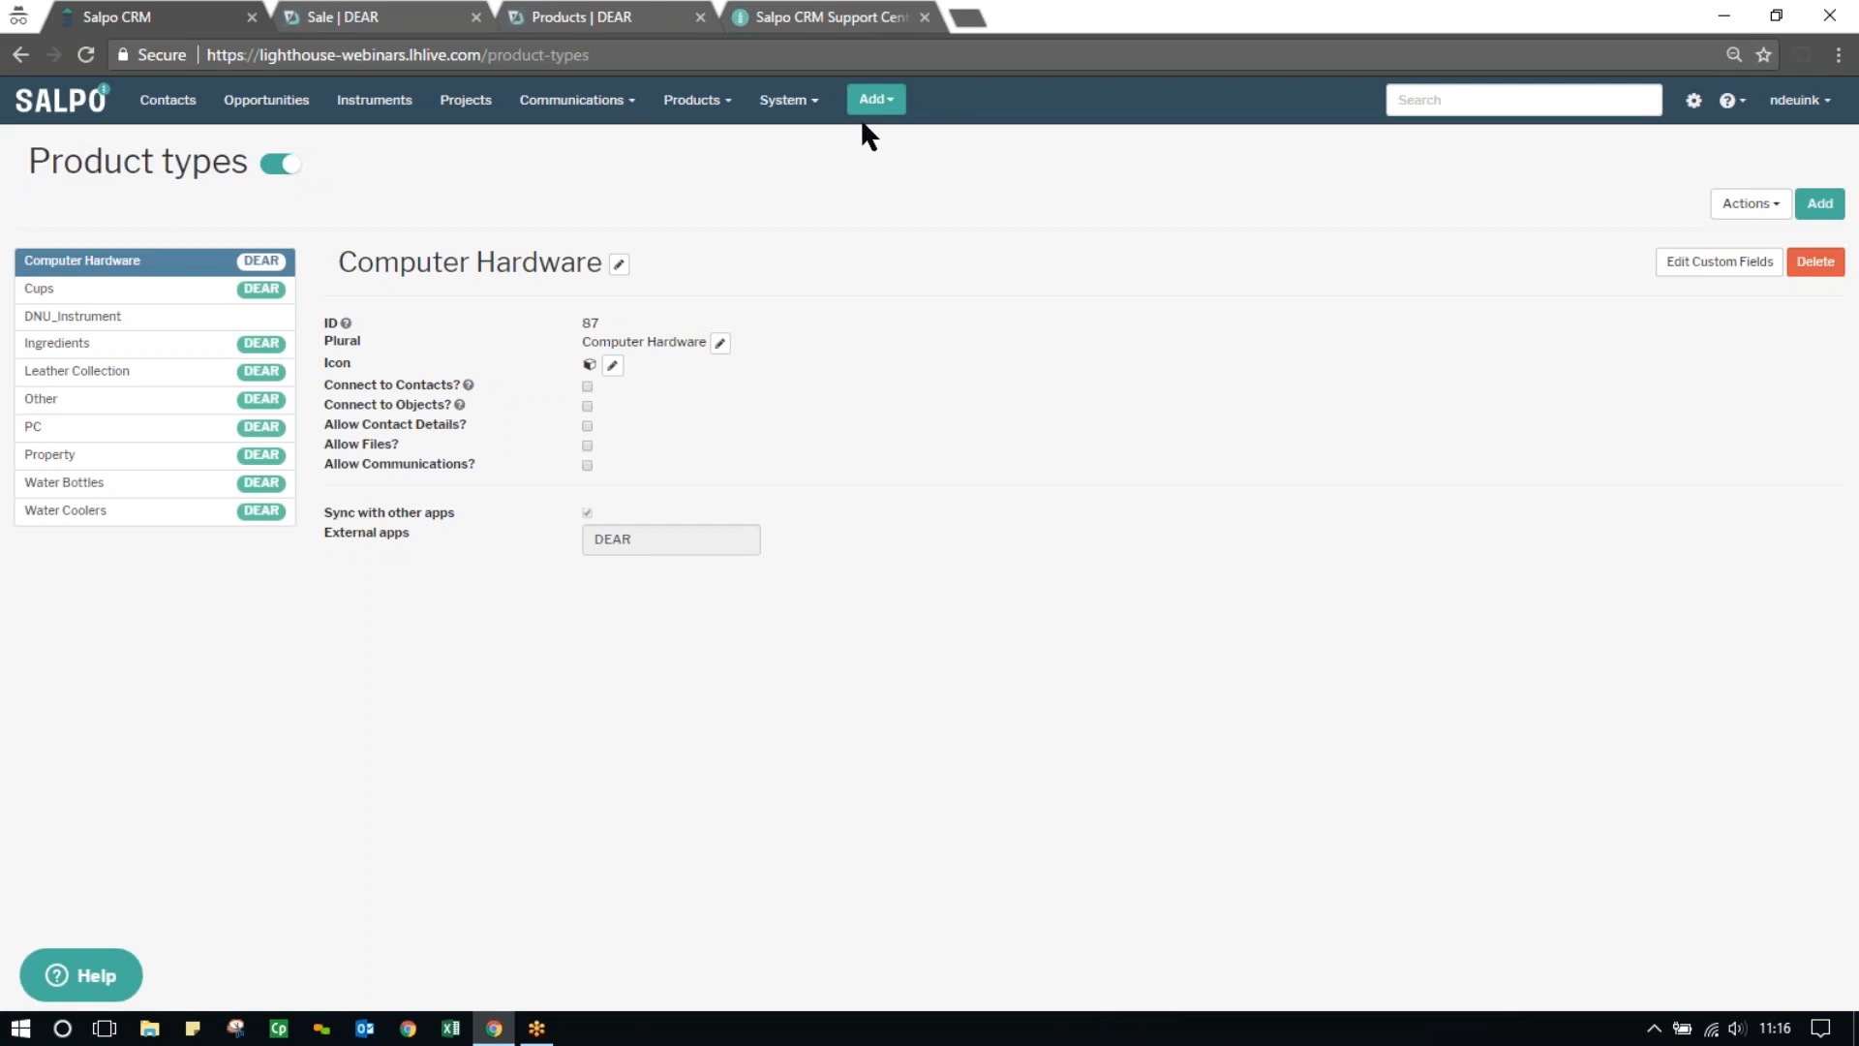
Start a new opportunity with Martin's Motors as the contact
{"action": "left_click", "coordinate": [890, 109]}
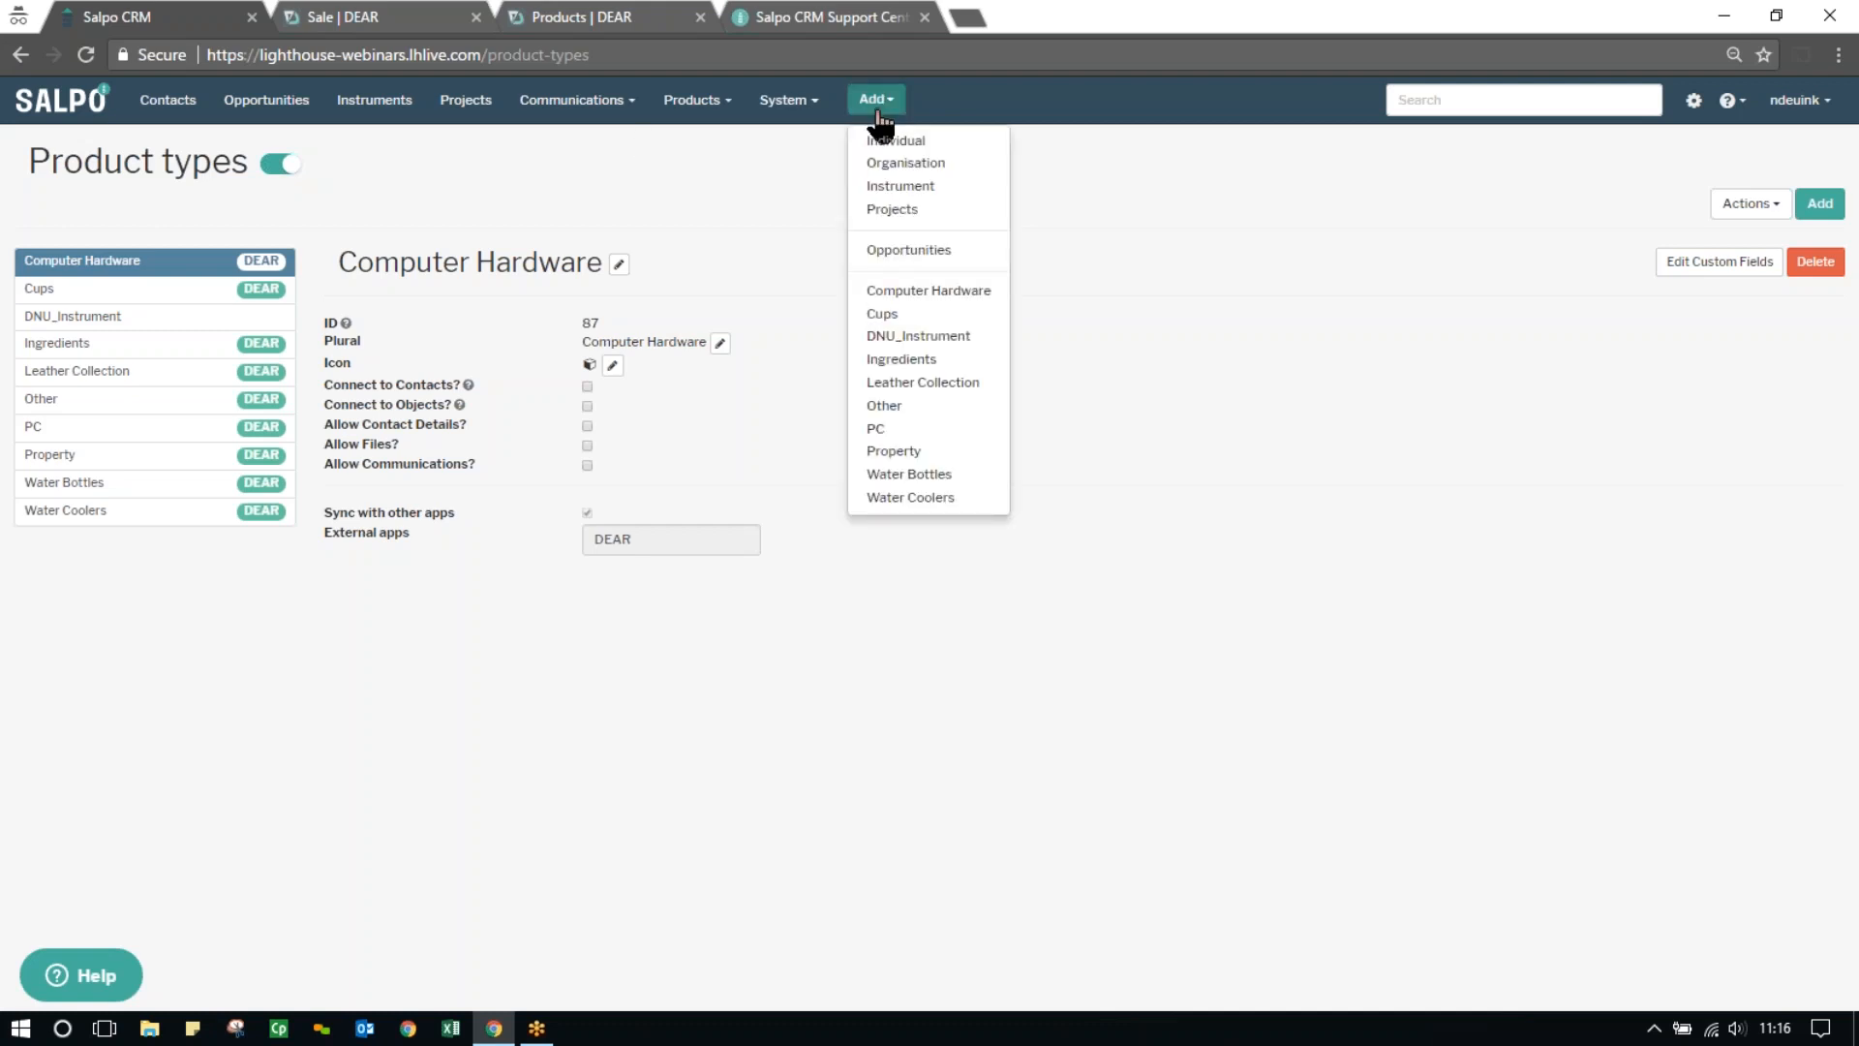
{"action": "left_click", "coordinate": [909, 250]}
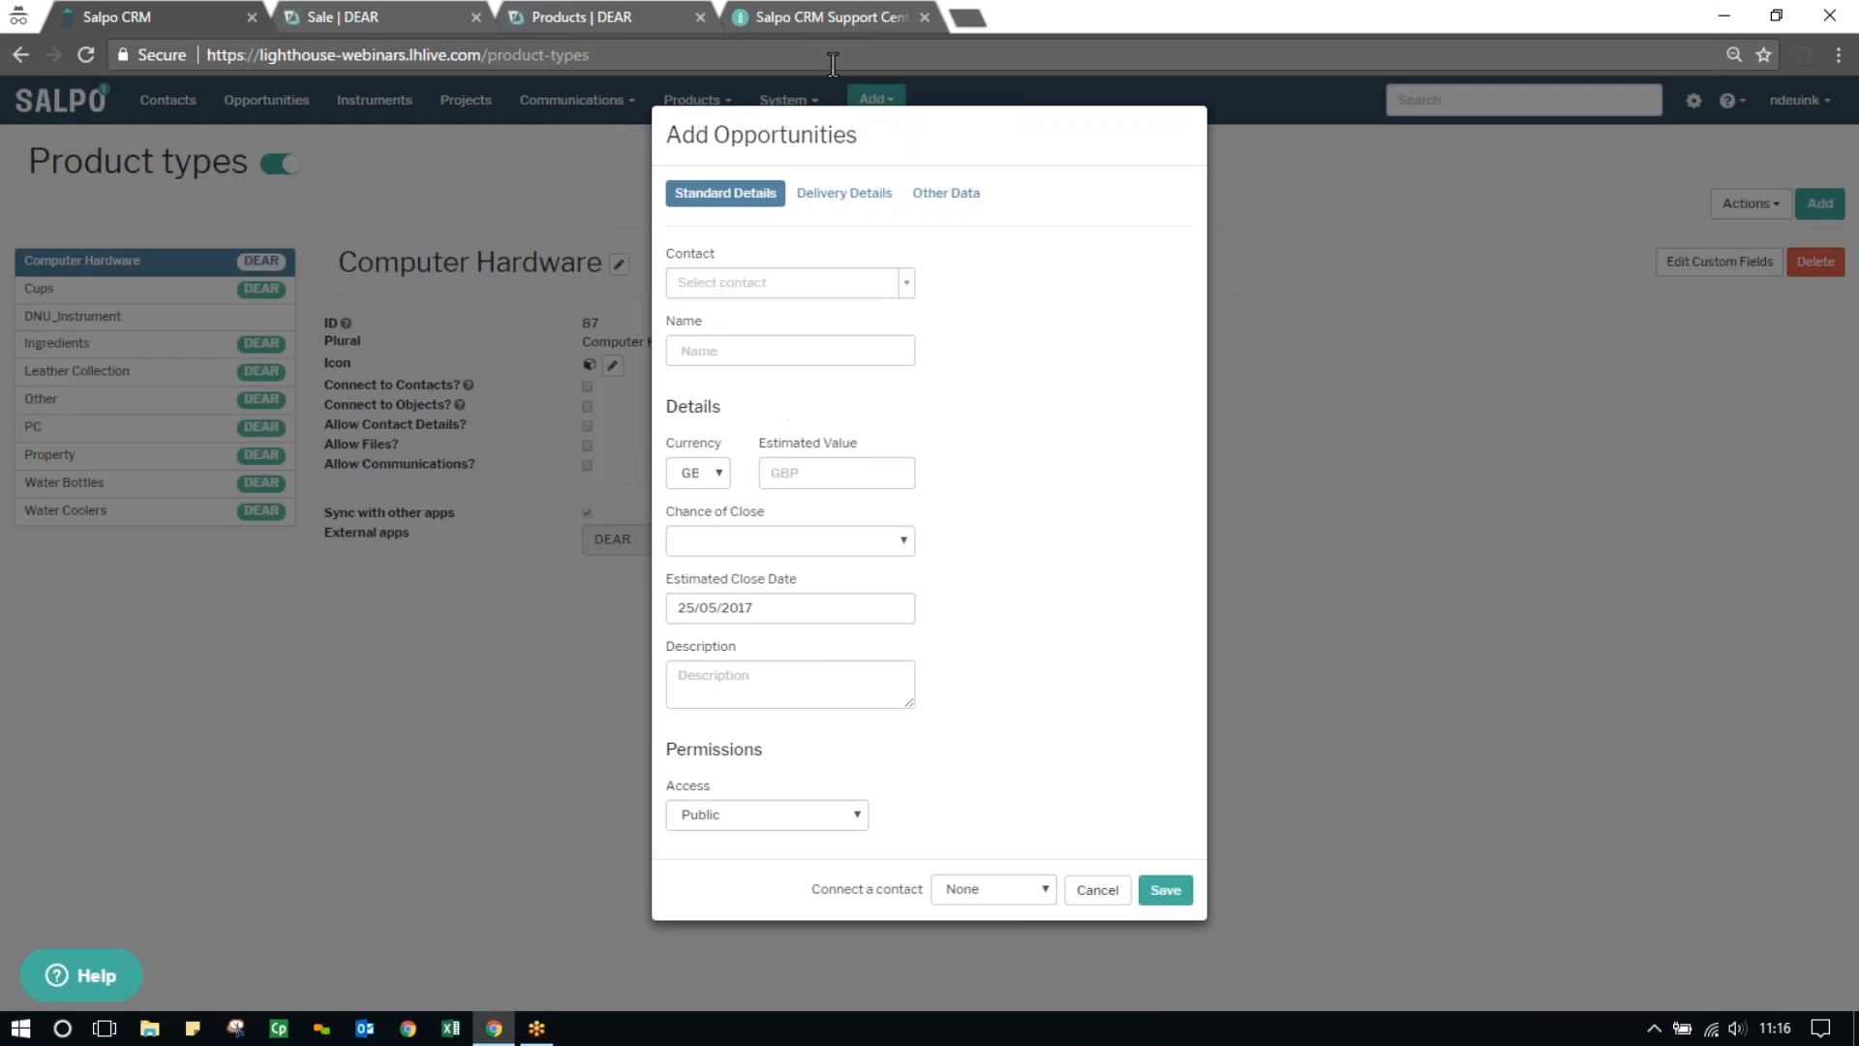
{"action": "left_click", "coordinate": [739, 285]}
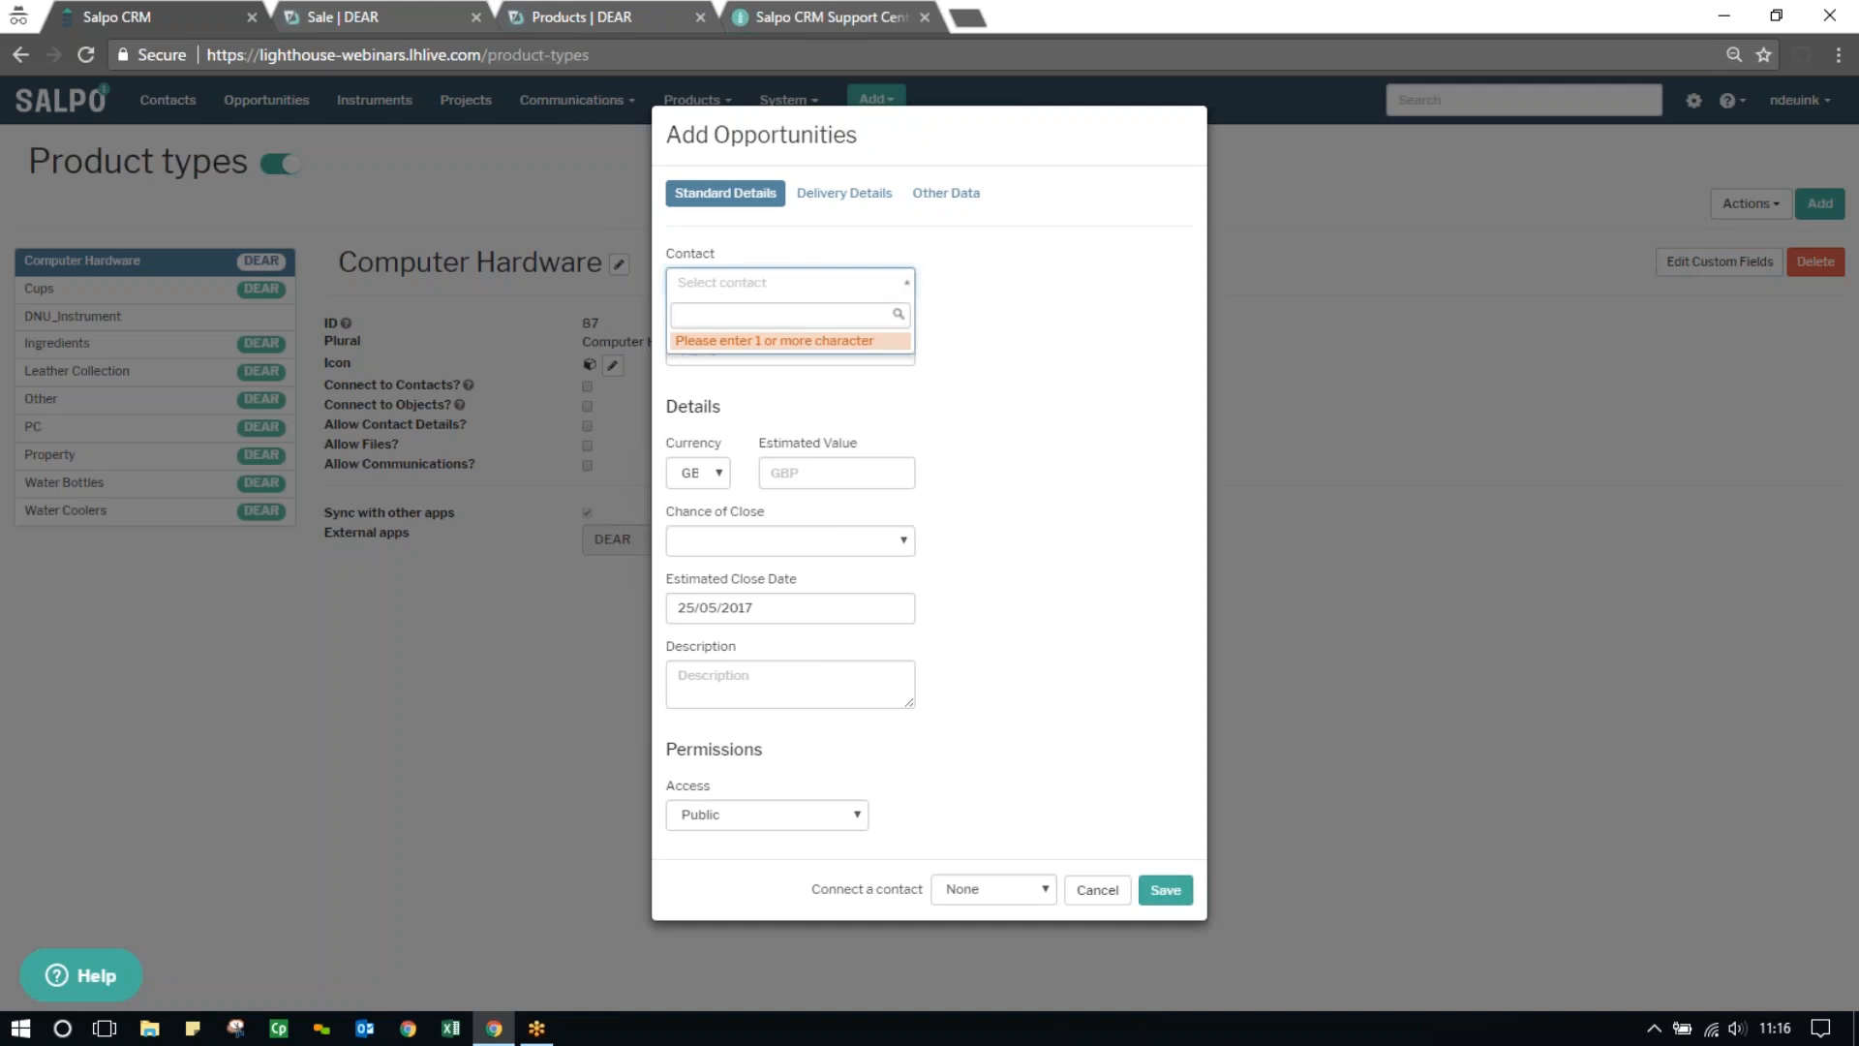
{"action": "type", "text": "martin"}
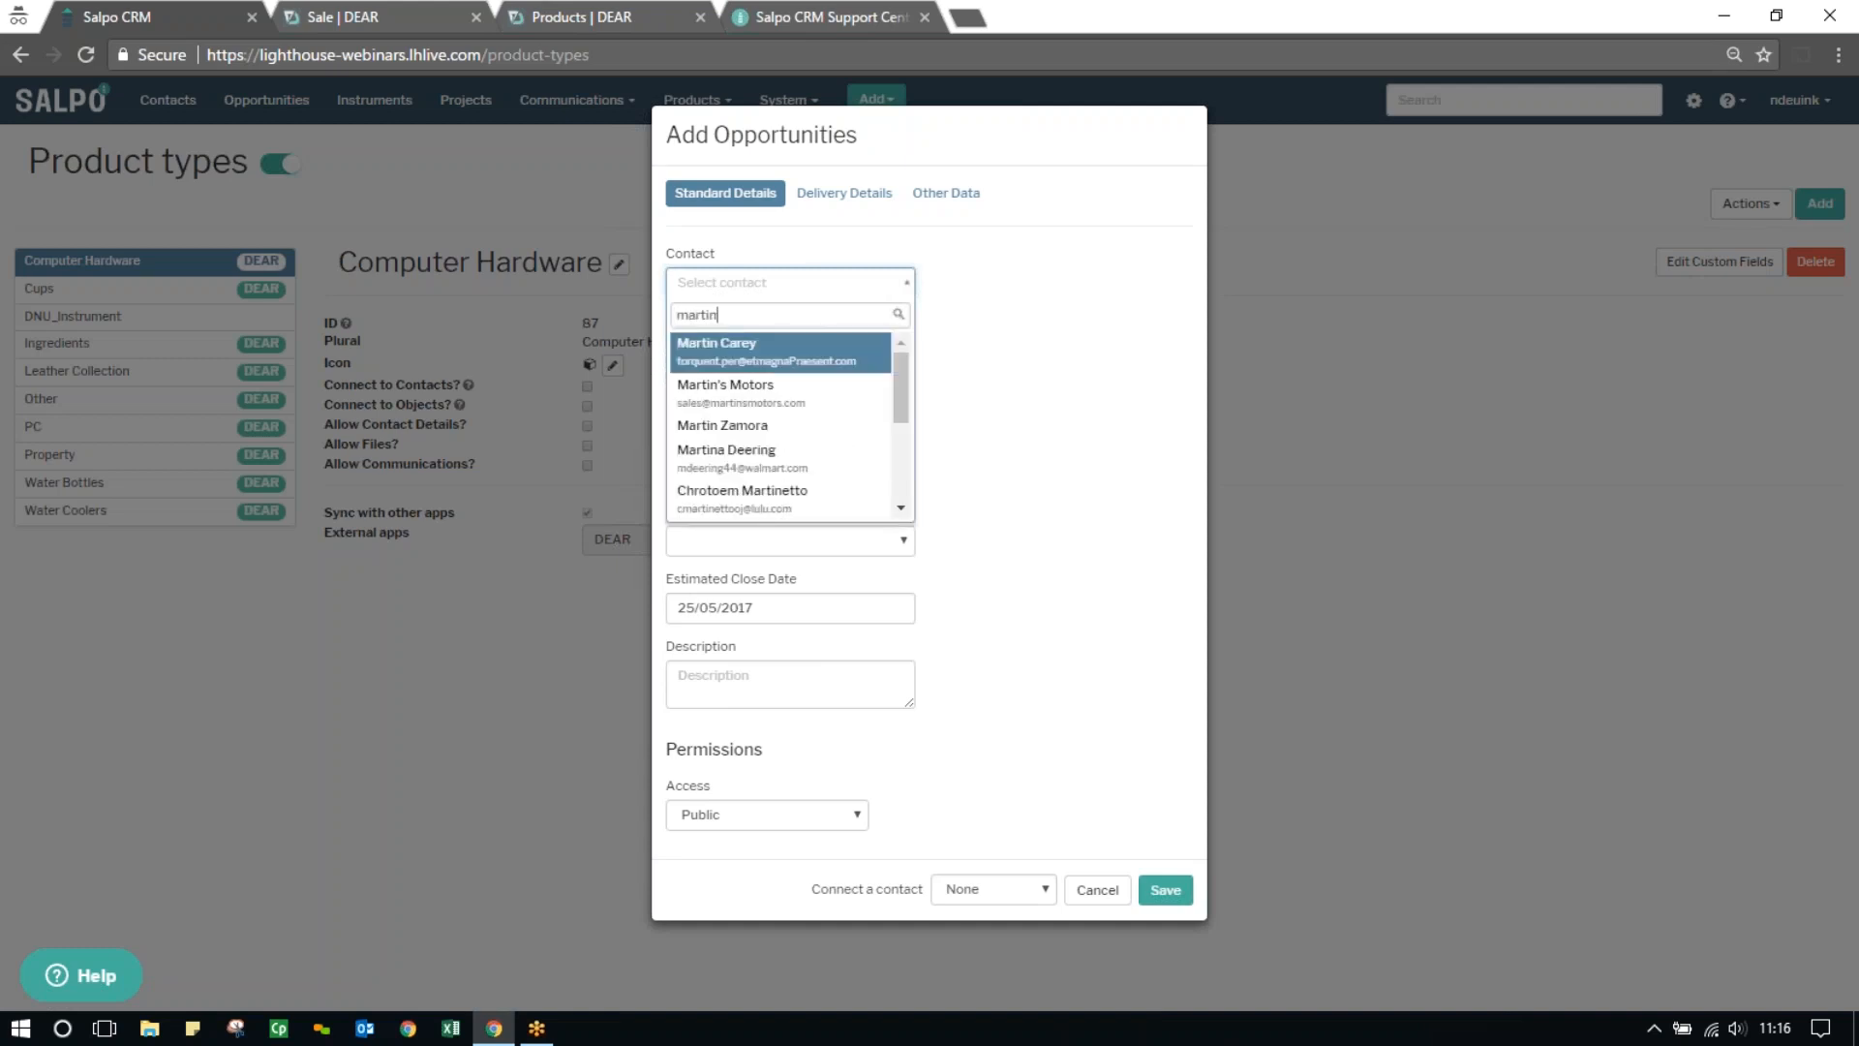
{"action": "left_click", "coordinate": [770, 392]}
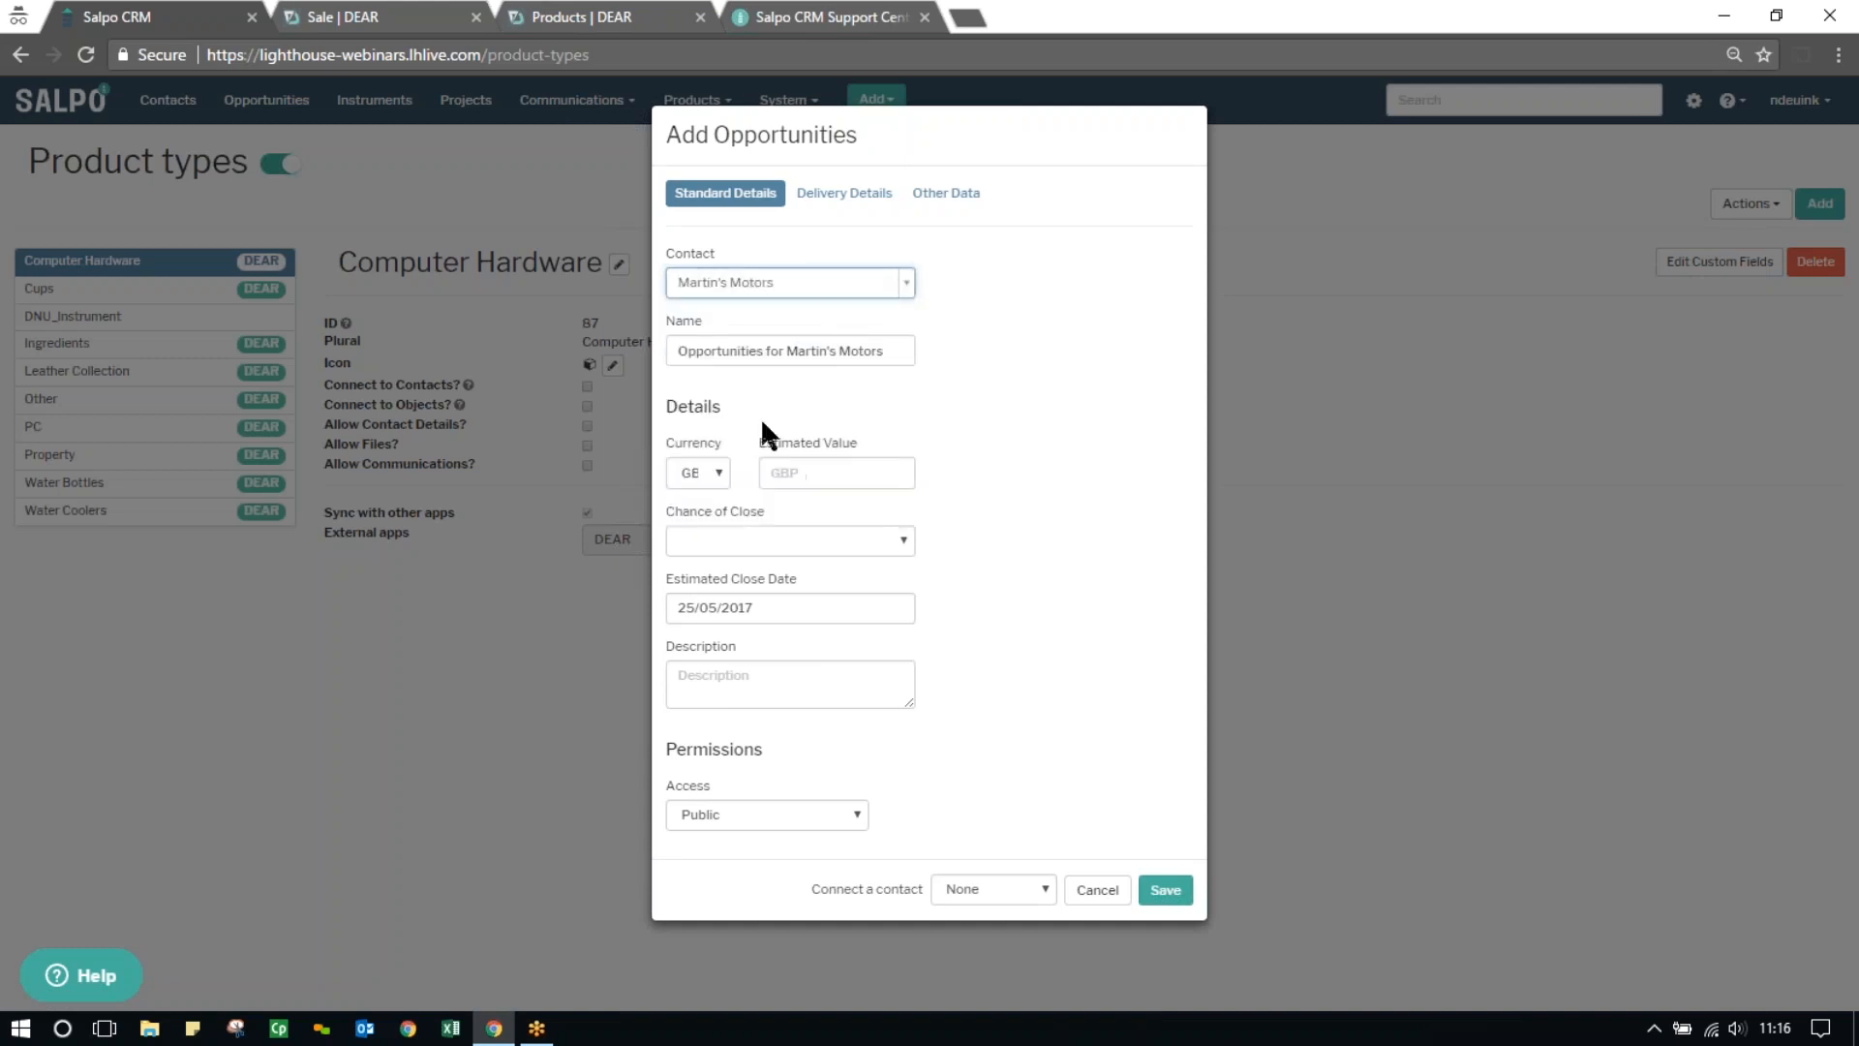
Change the opportunity name to "Second Order -for Martin's Motors", view its delivery detail fields, and cancel without saving
{"action": "double_click", "coordinate": [762, 351]}
{"action": "type", "text": "Second Order -"}
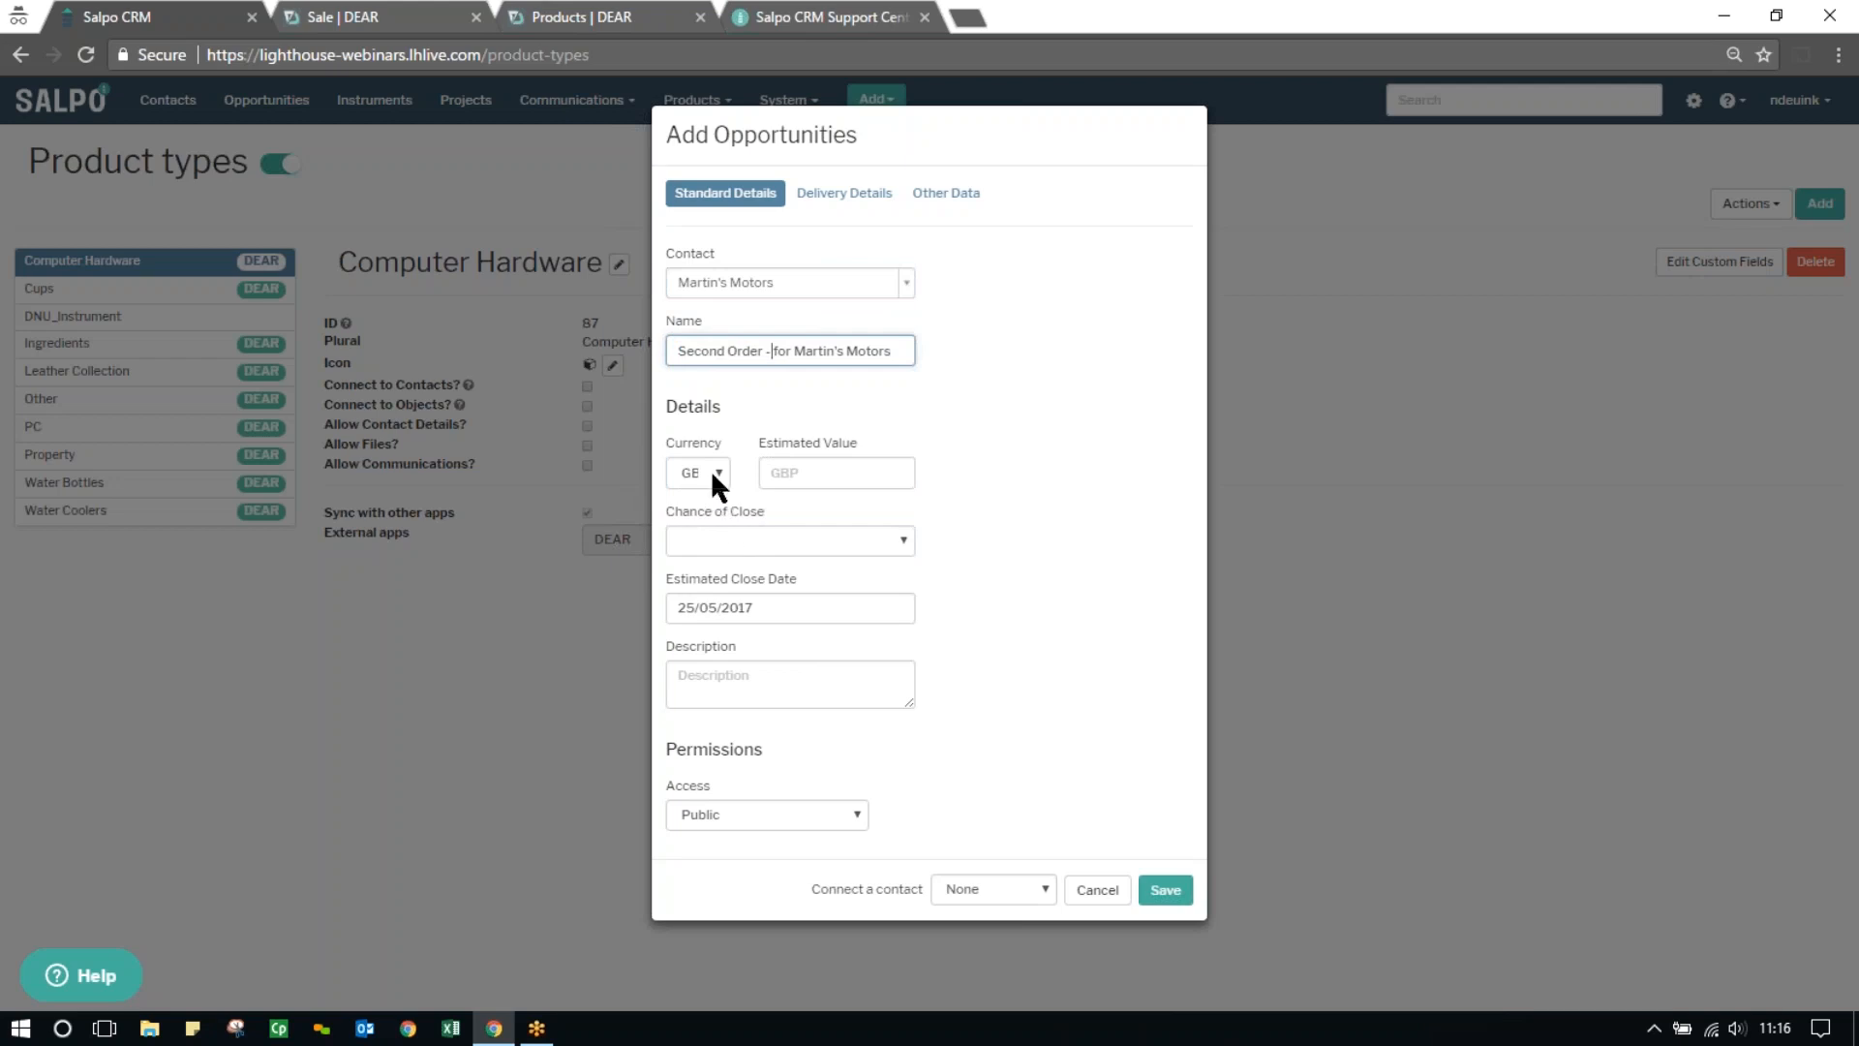
{"action": "left_click", "coordinate": [843, 193]}
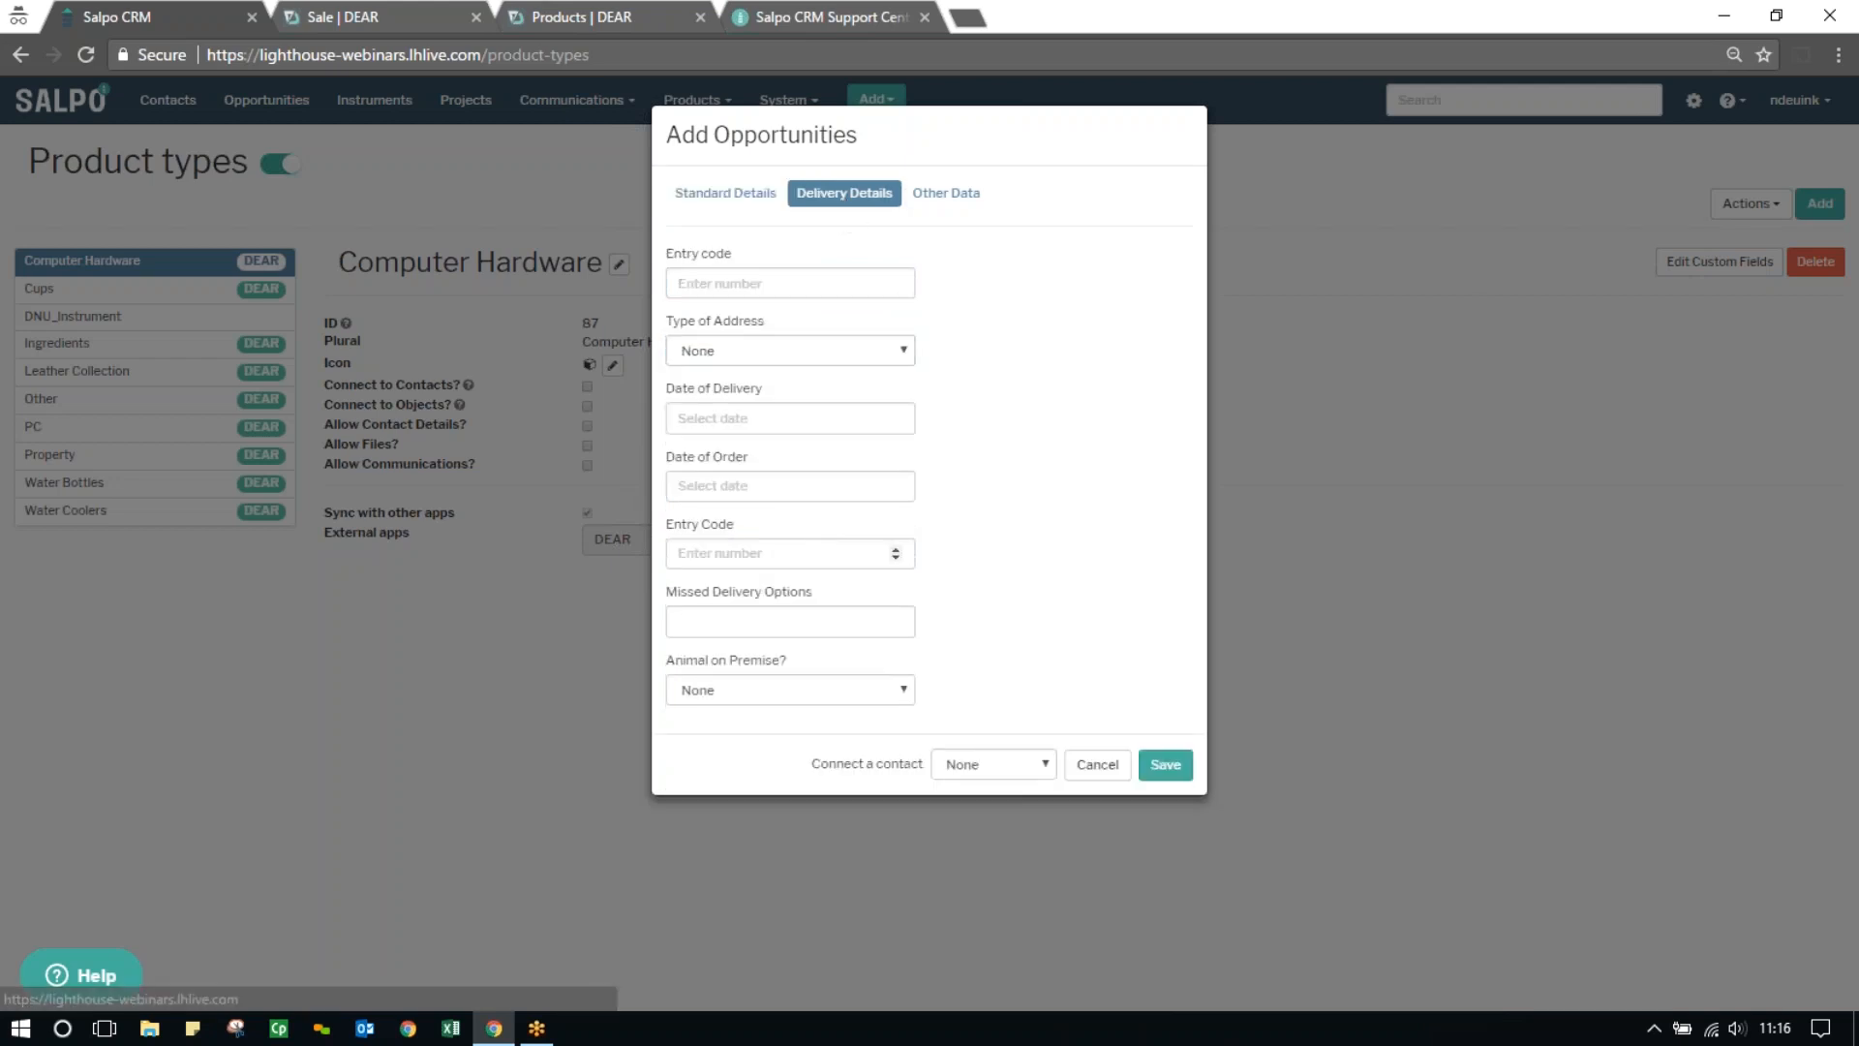
{"action": "left_click", "coordinate": [1097, 765]}
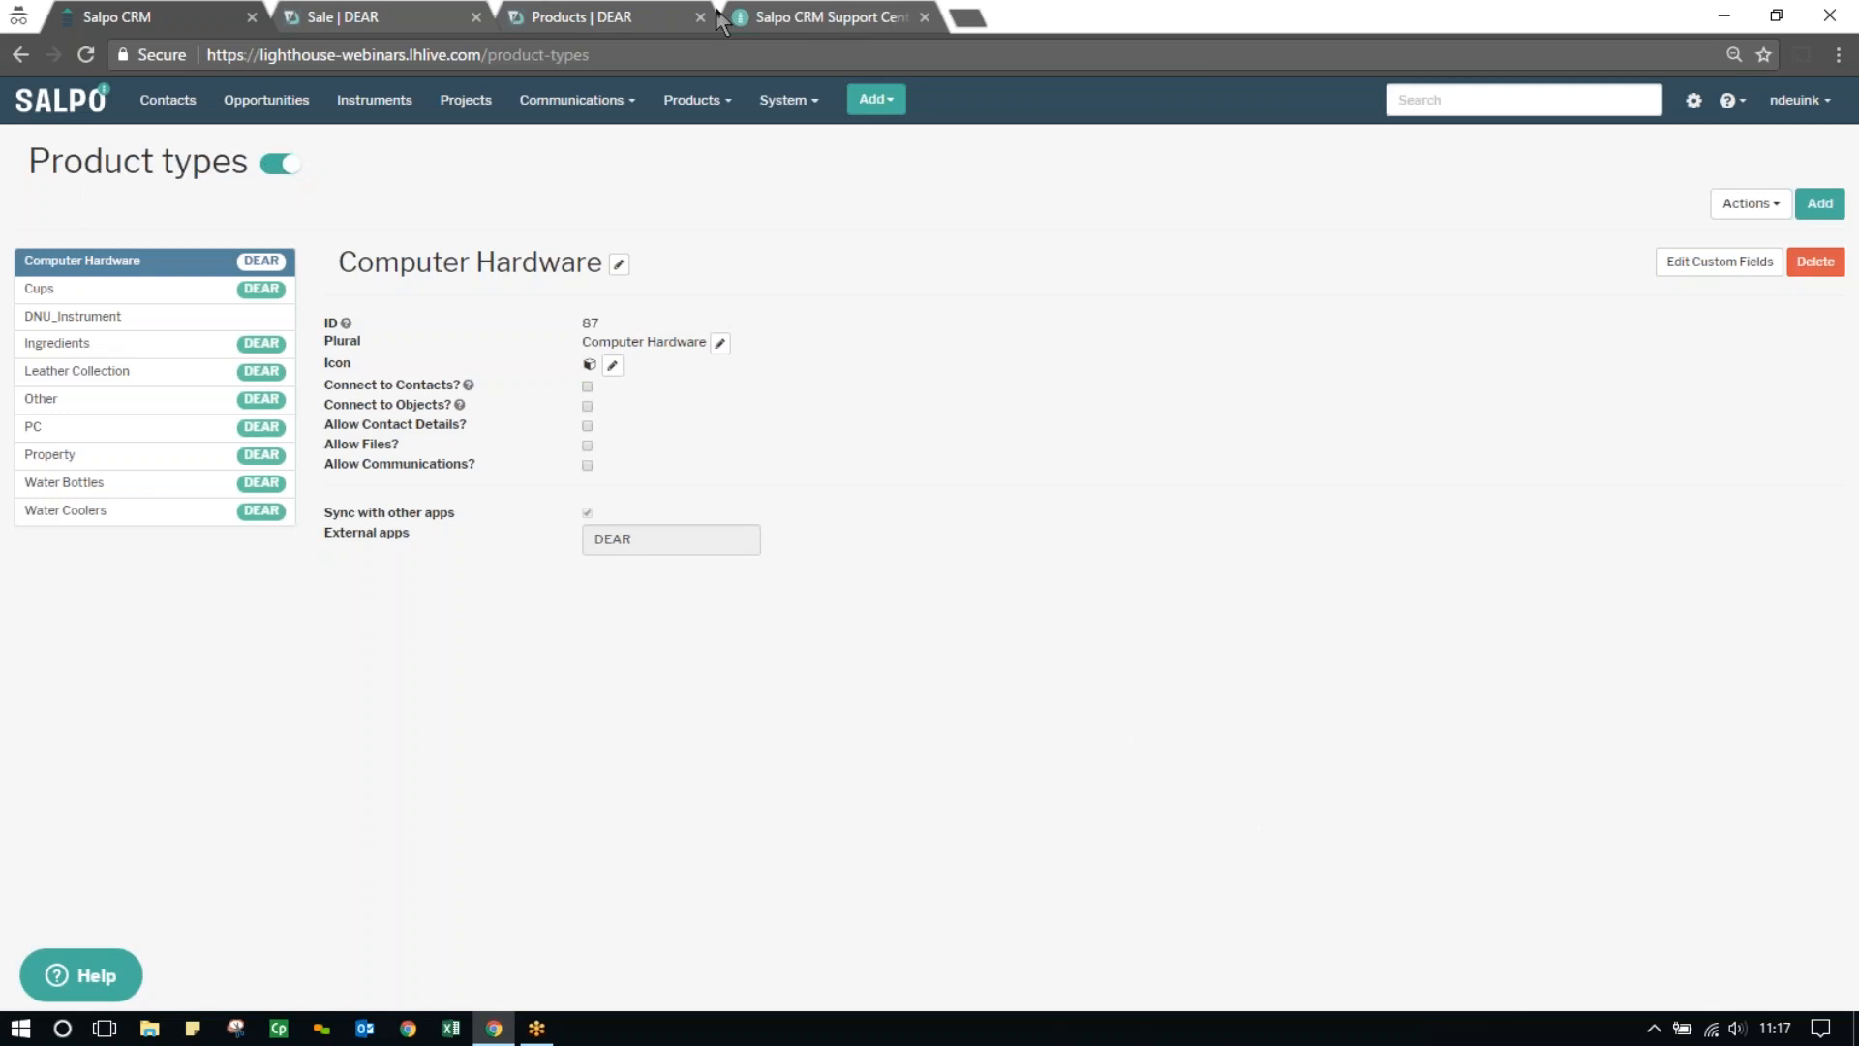
Switch to the Salpo CRM Support Centre, look through the wiki's DEAR Systems integration articles, and return to its home page
{"action": "left_click", "coordinate": [828, 20]}
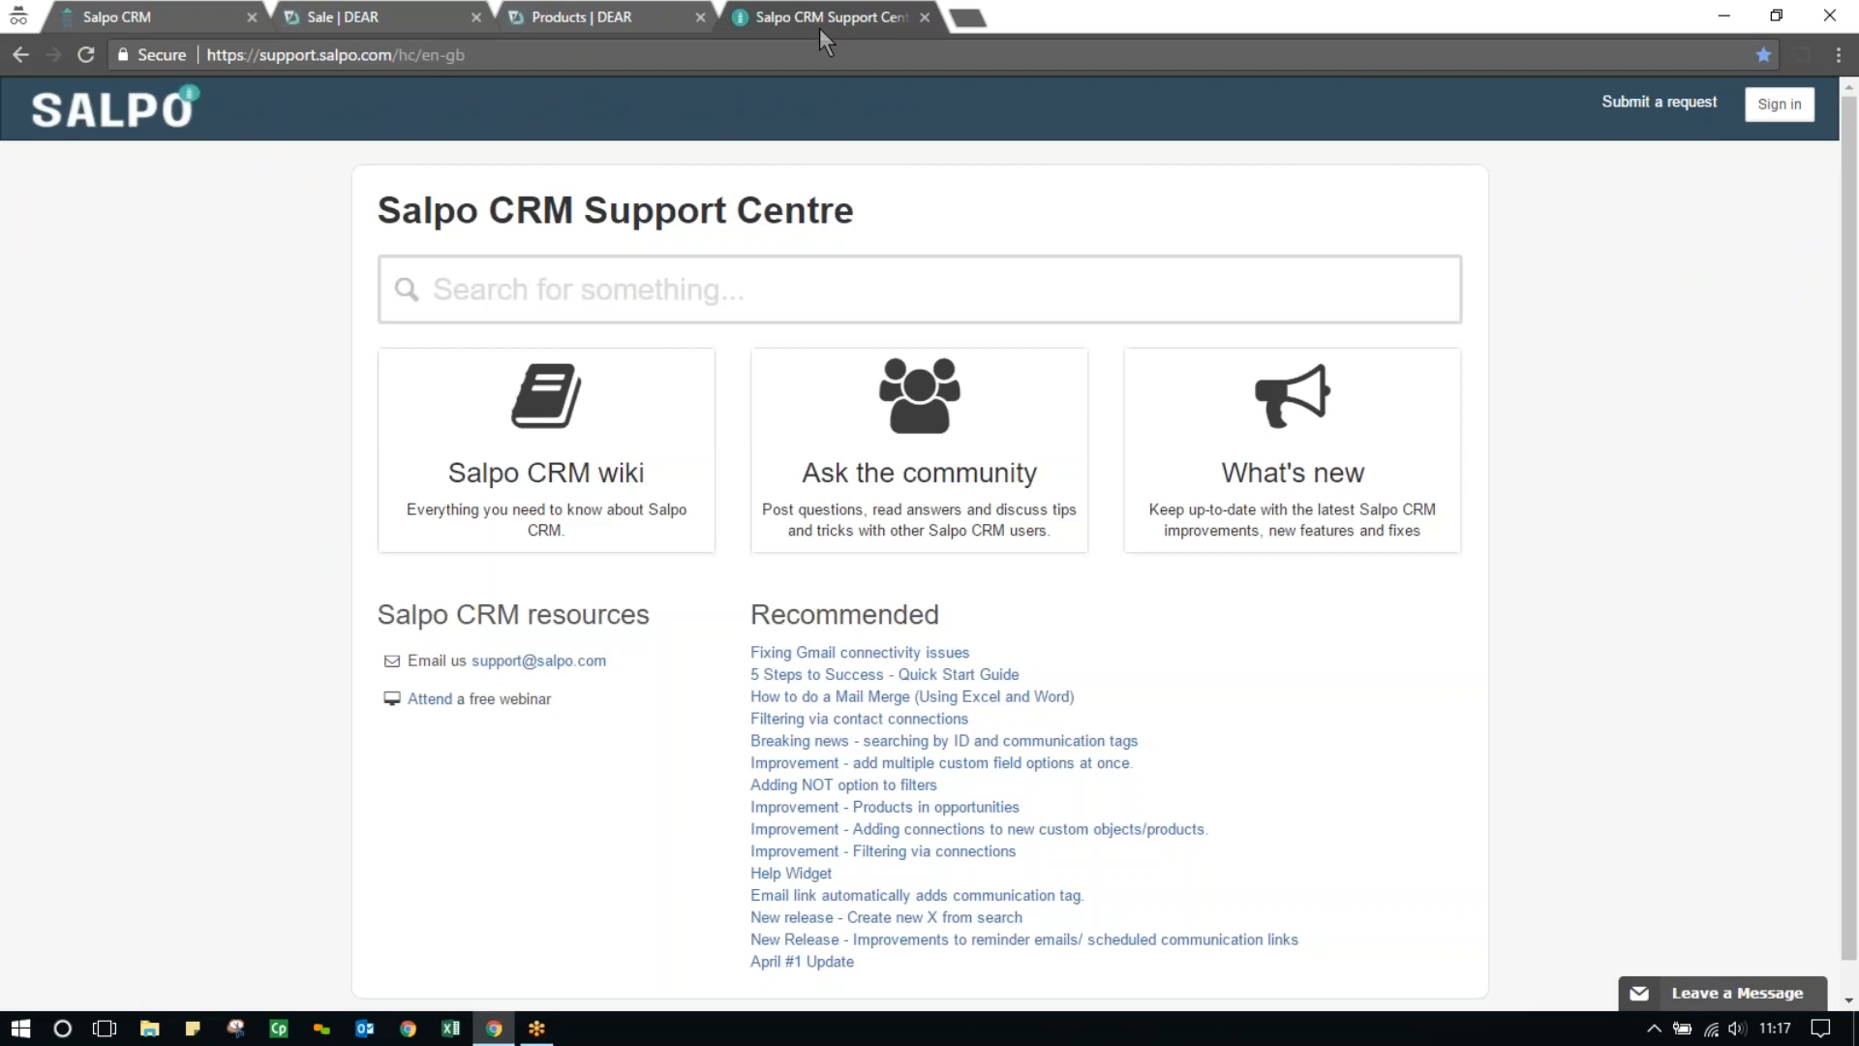
{"action": "left_click", "coordinate": [567, 496]}
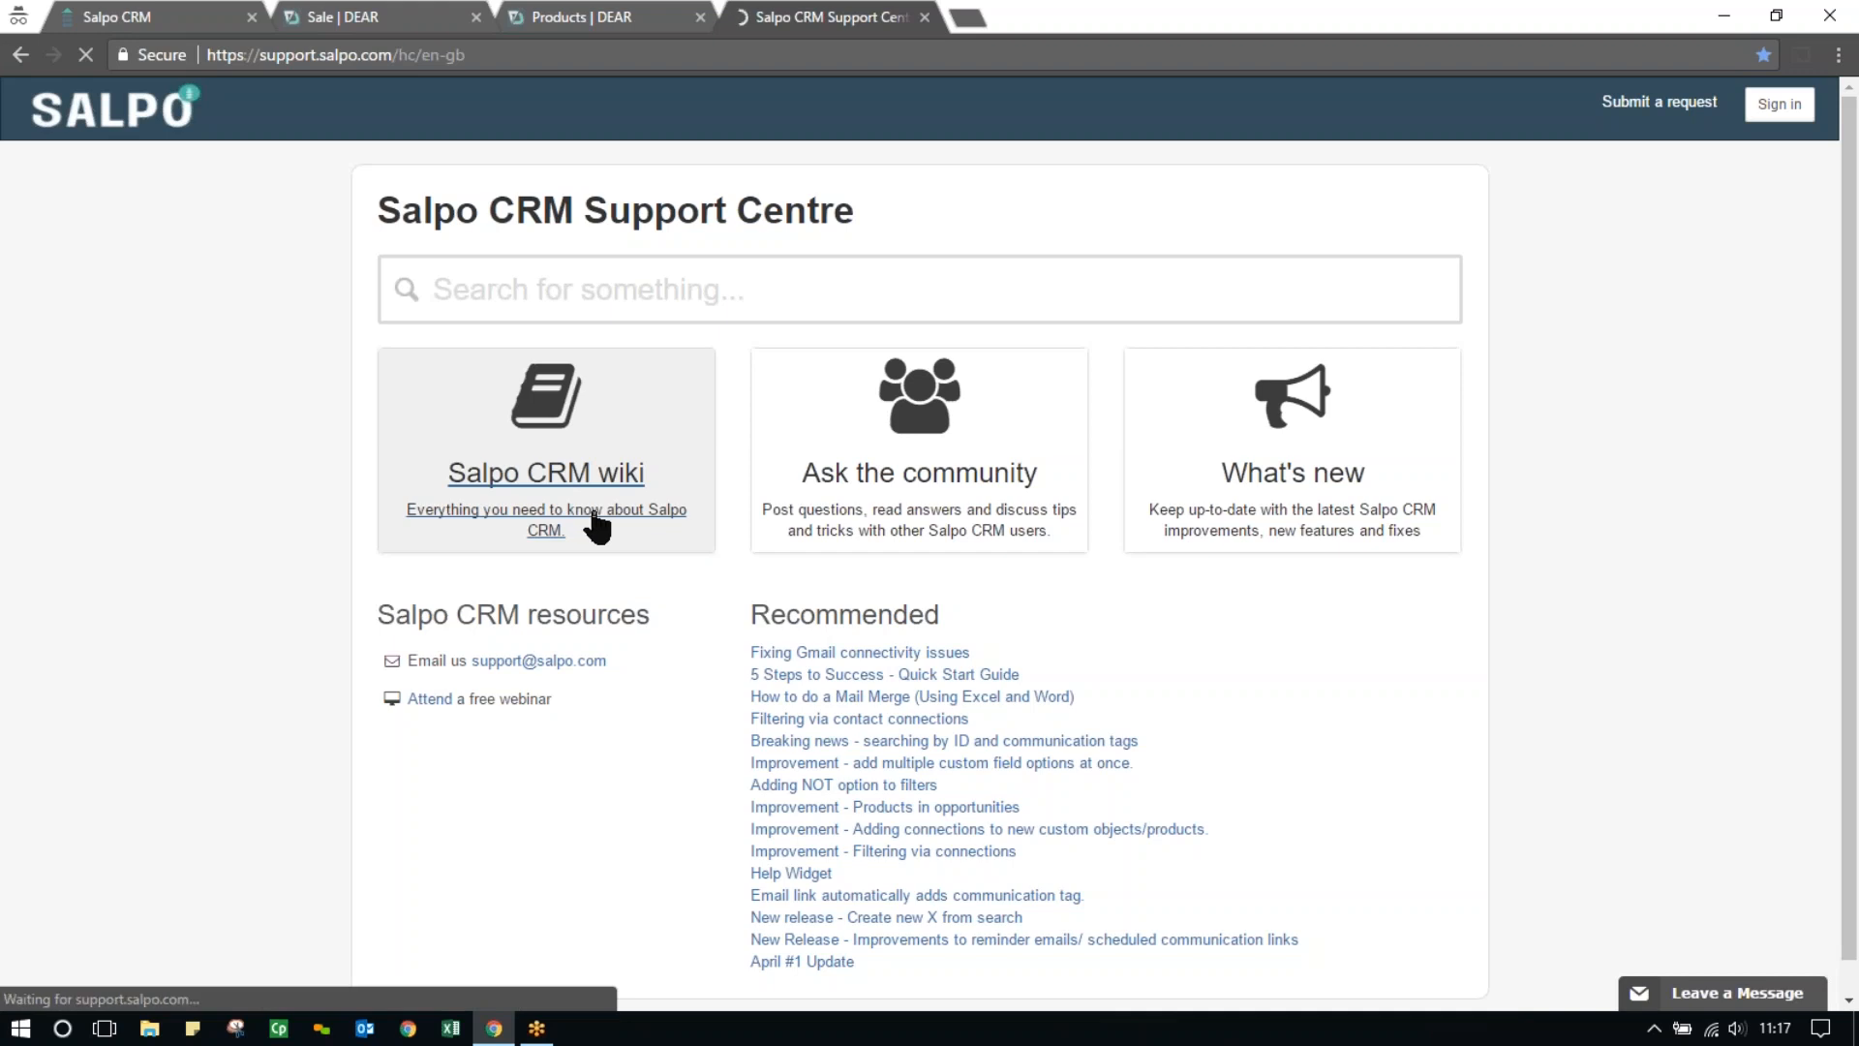
{"action": "scroll", "coordinate": [862, 484], "scroll_direction": "down", "scroll_amount": 3}
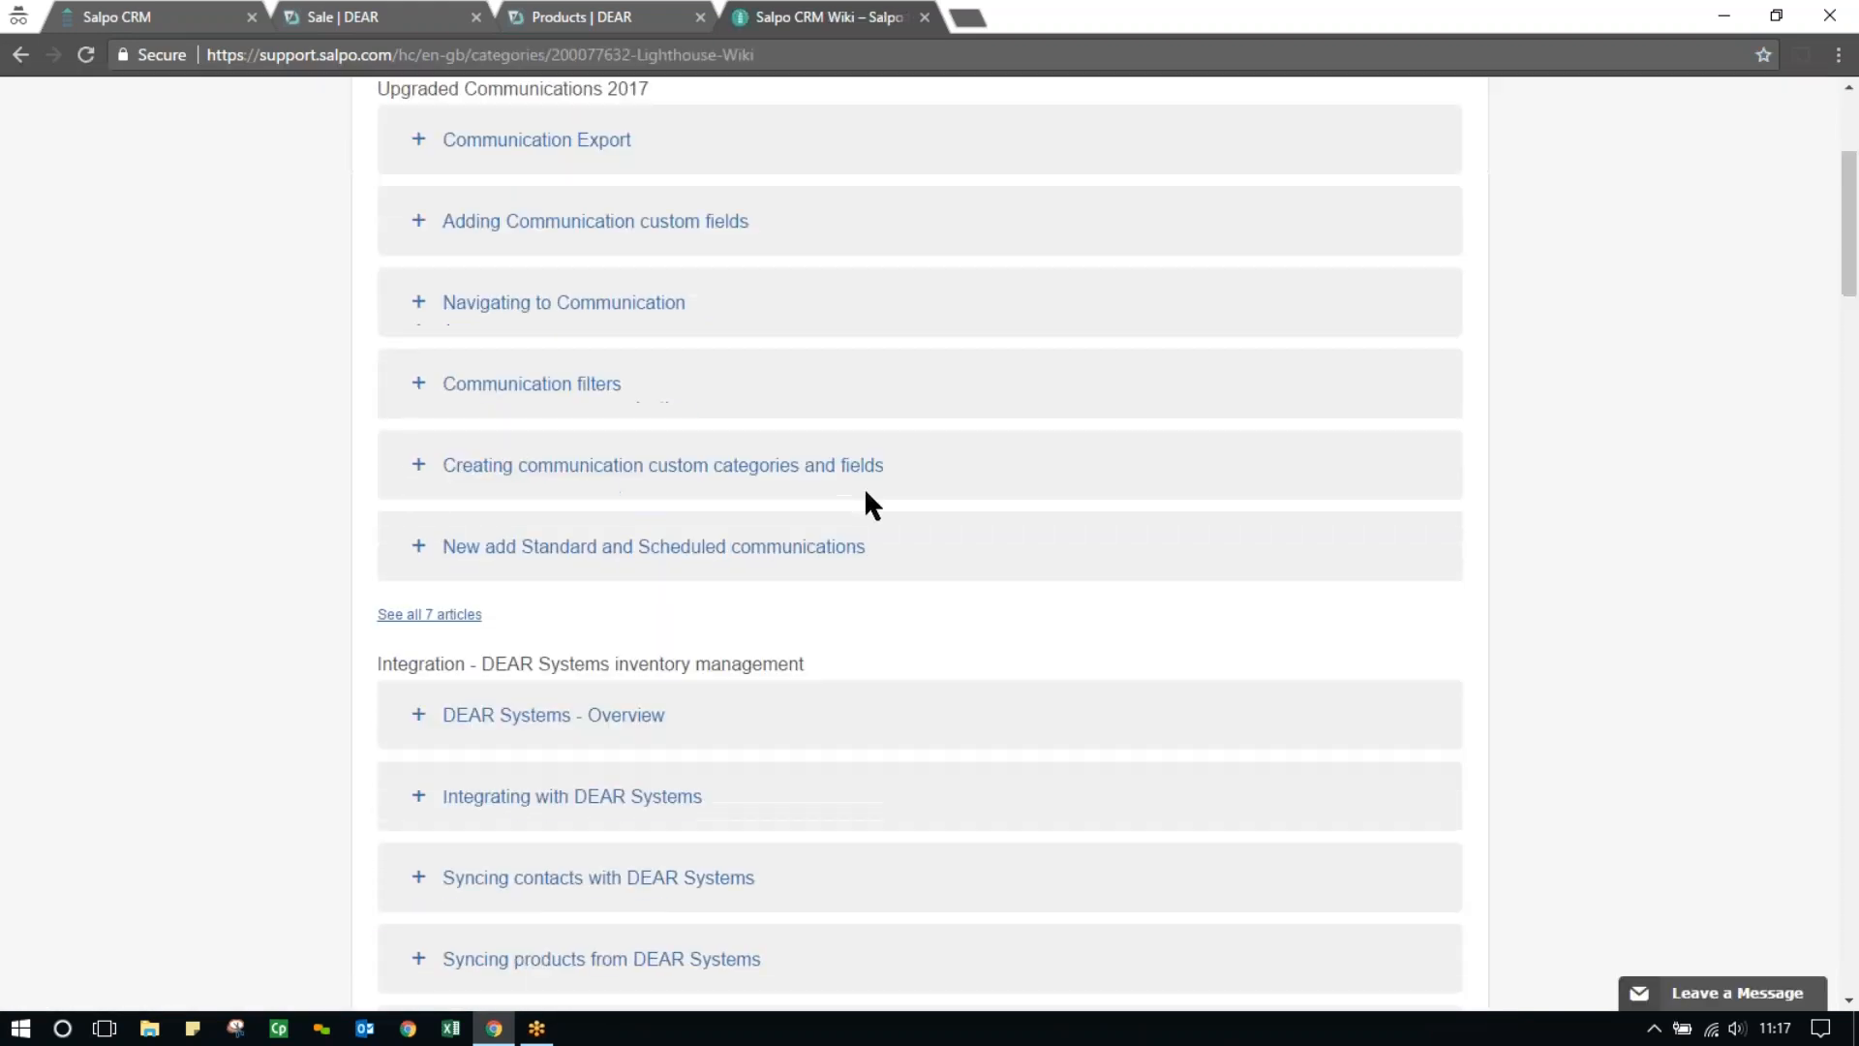
{"action": "scroll", "coordinate": [864, 495], "scroll_direction": "down", "scroll_amount": 3}
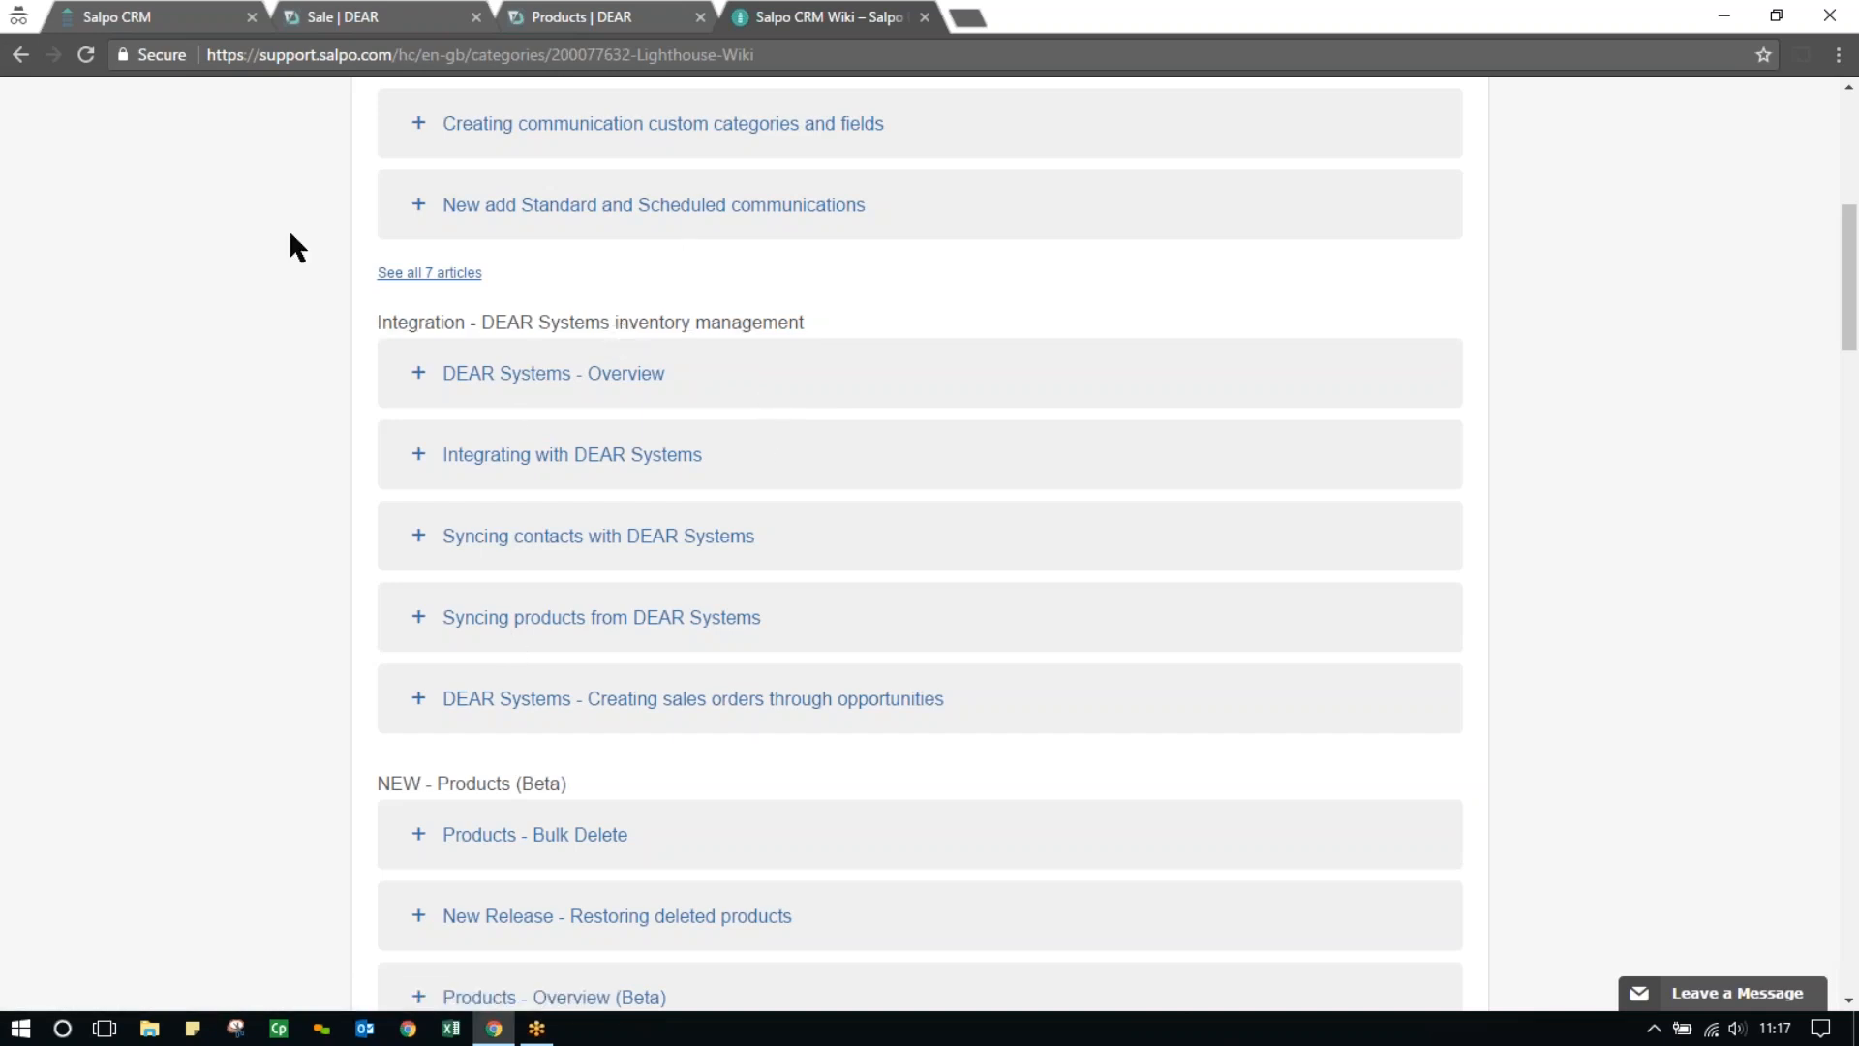
{"action": "left_click", "coordinate": [20, 56]}
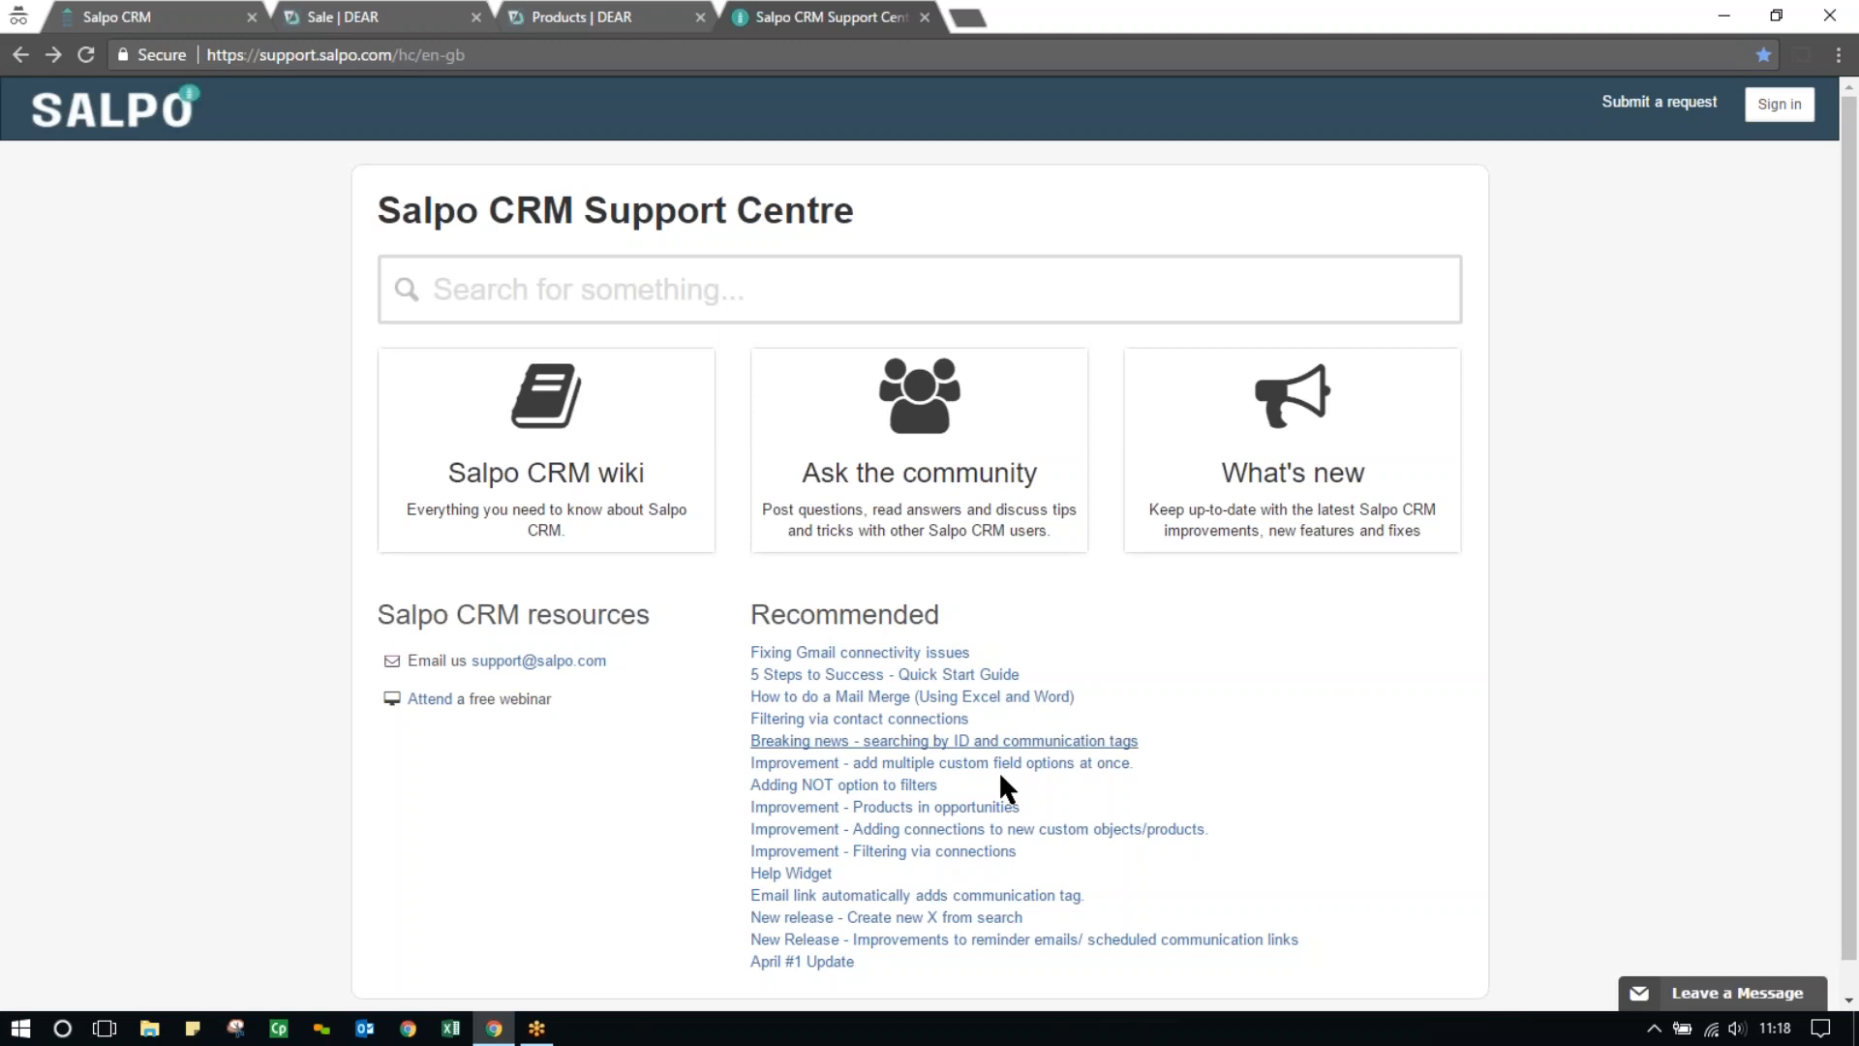
{"action": "left_click", "coordinate": [1827, 794]}
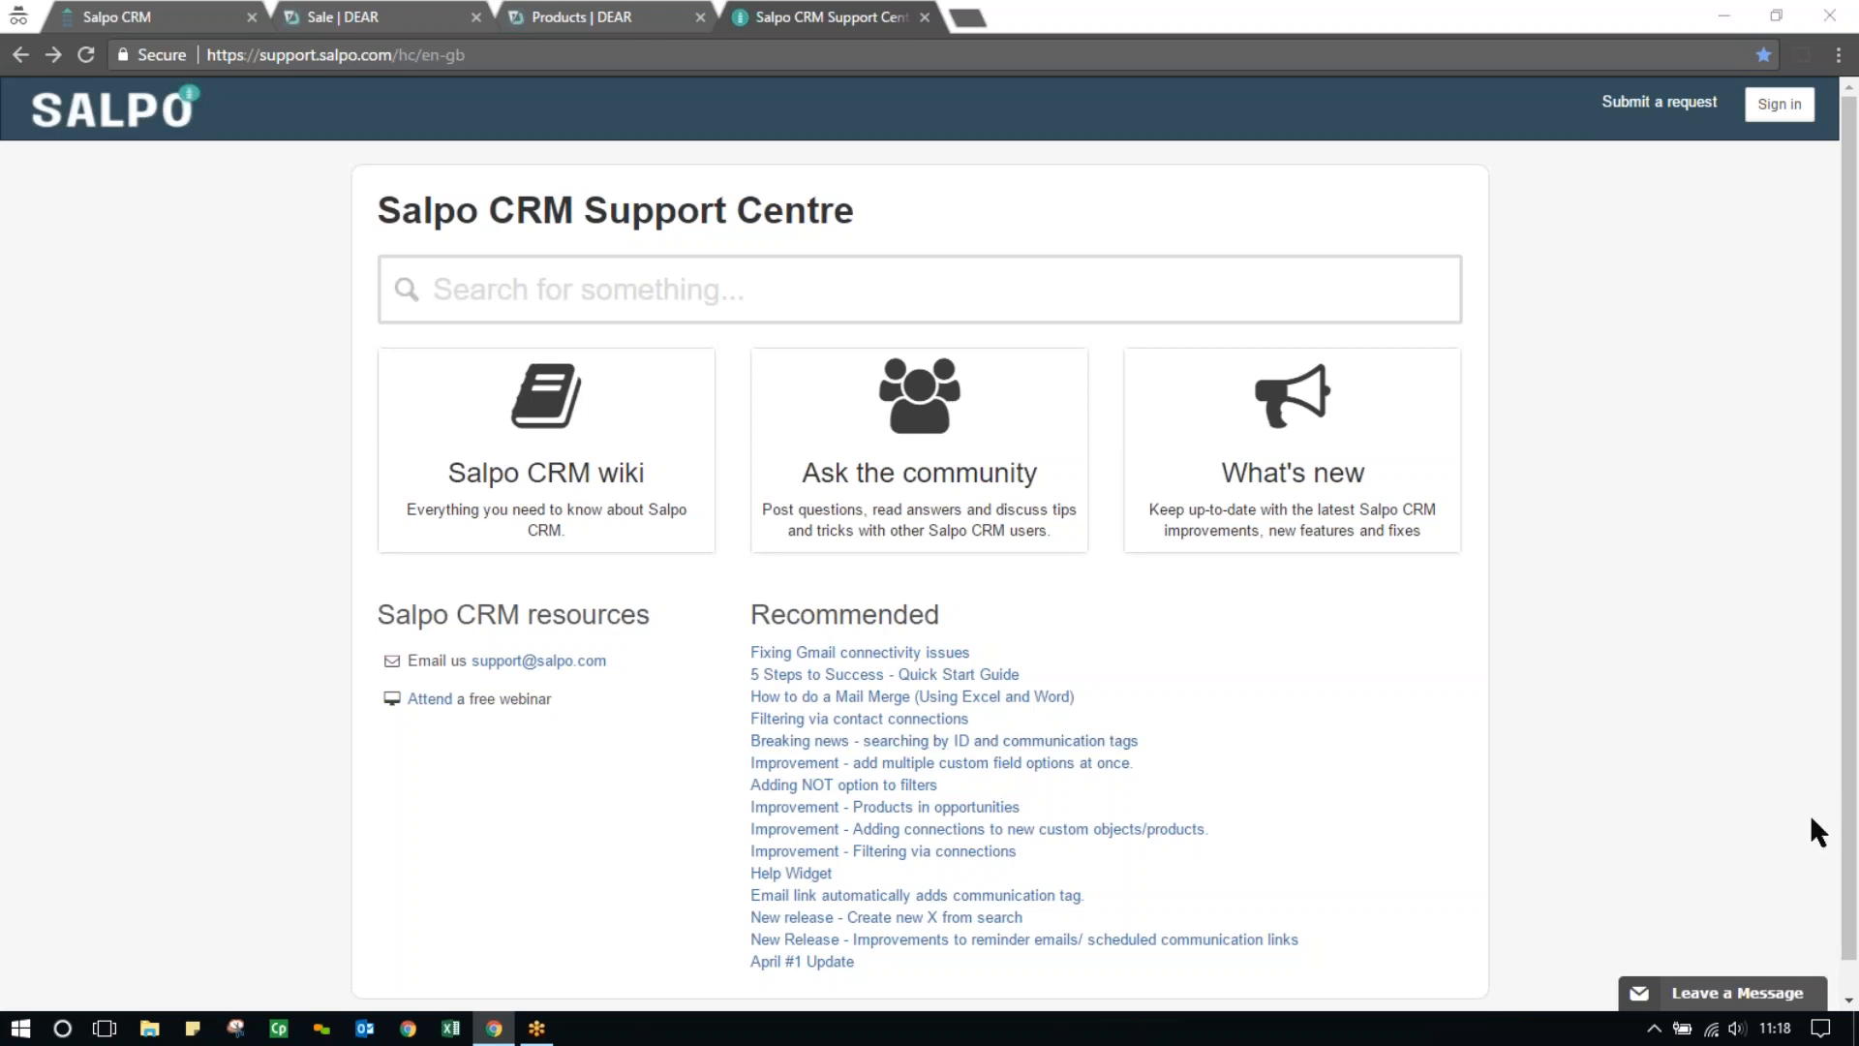